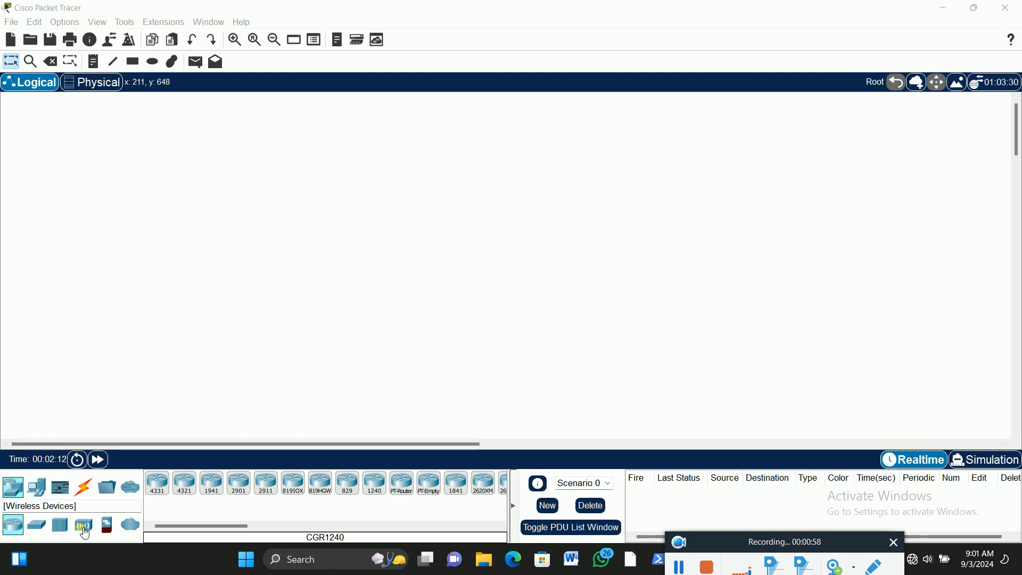
Place a WRT300N wireless router in the middle of the empty logical workspace
click(85, 527)
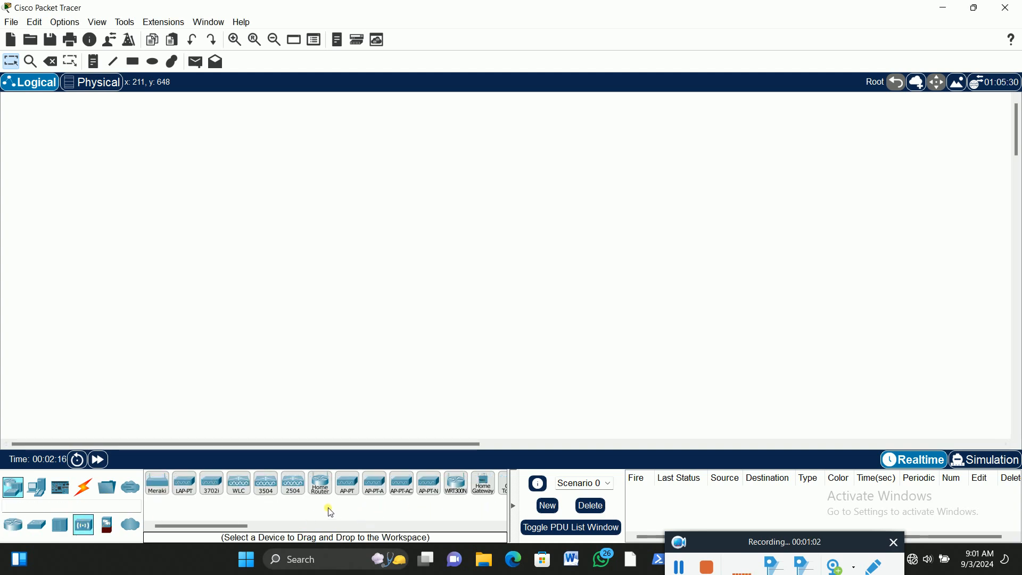
click(457, 498)
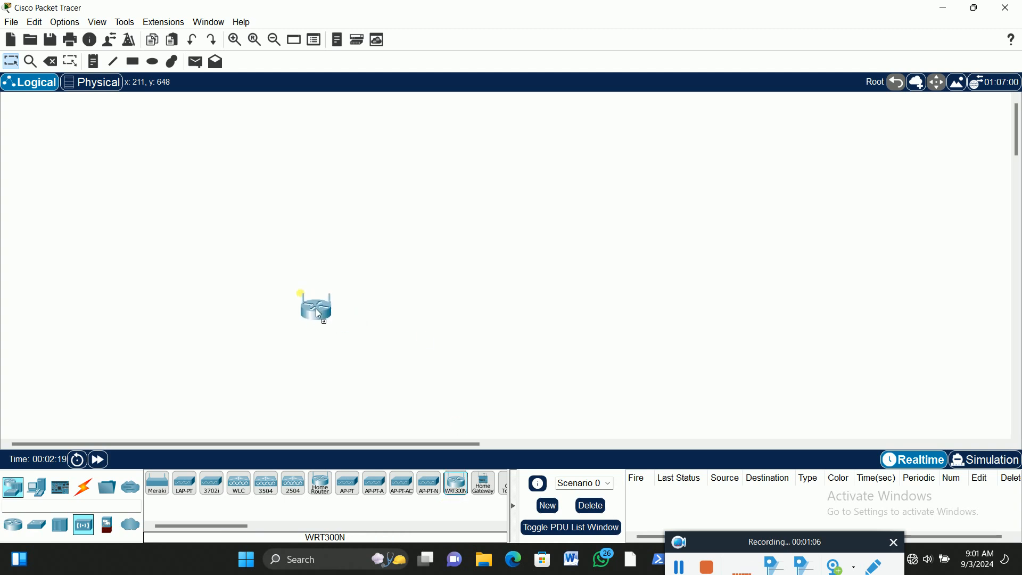
click(319, 292)
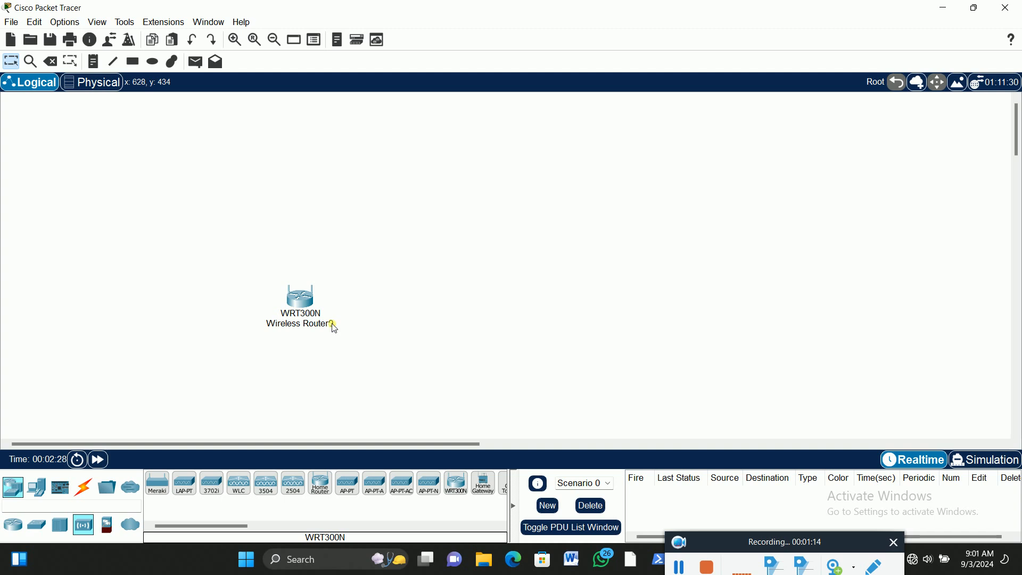
Rename the wireless router as BIGFIRM-RW
click(300, 324)
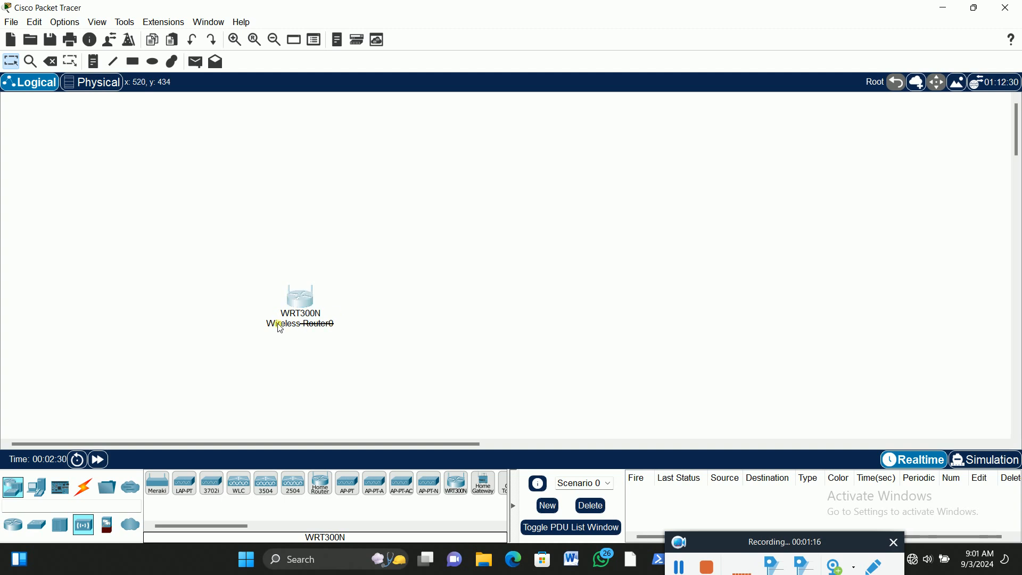
drag(358, 326, 264, 331)
key(BackSpace)
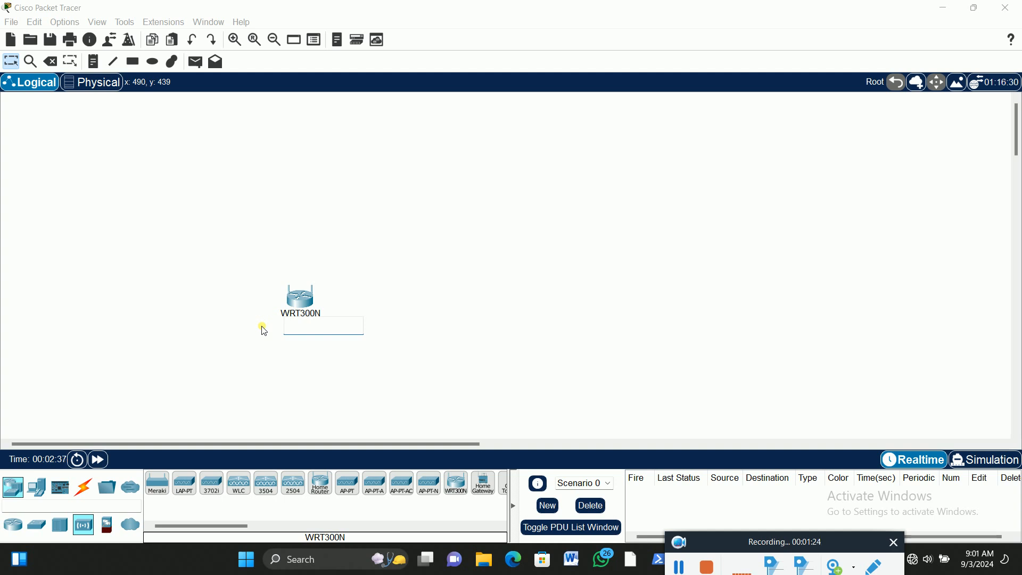
text(BIGFIRM=)
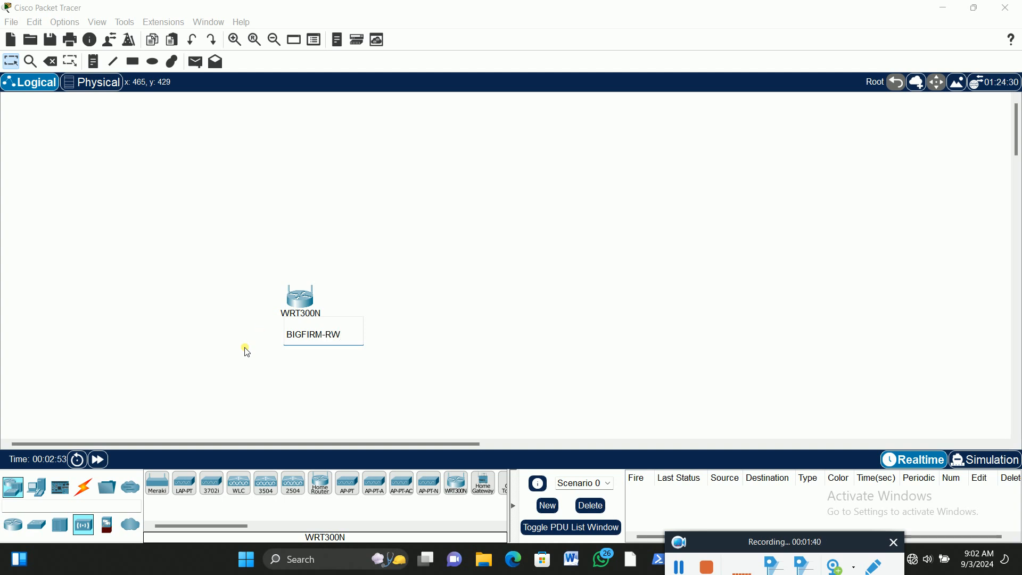
click(191, 218)
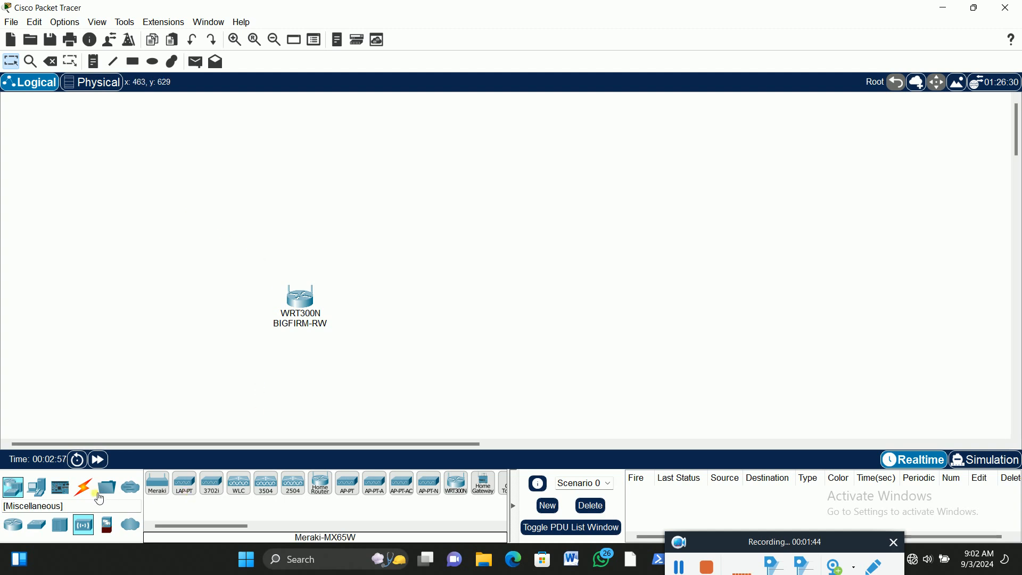
Add a PC end device to the right of the wireless router
click(36, 486)
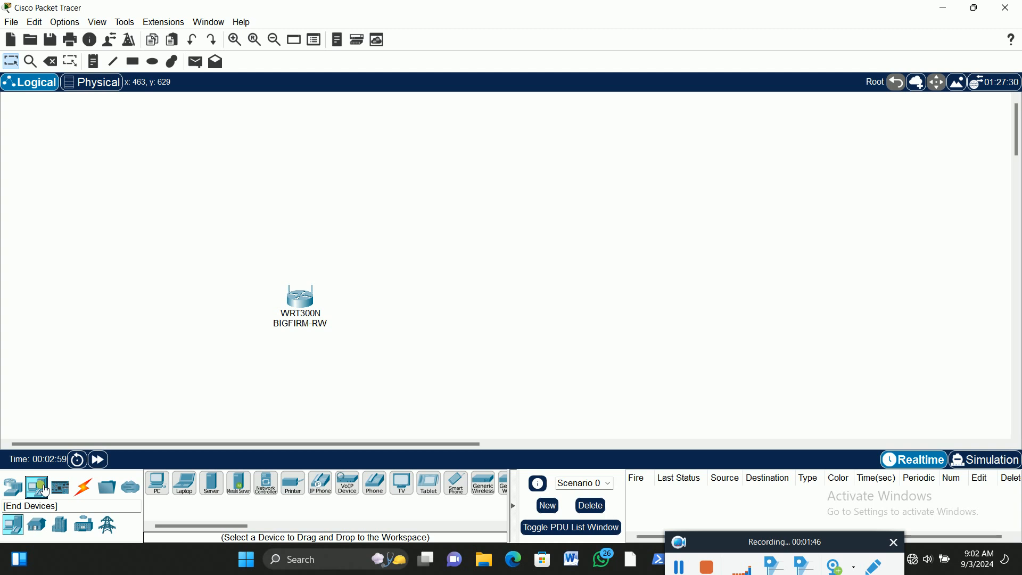
click(158, 486)
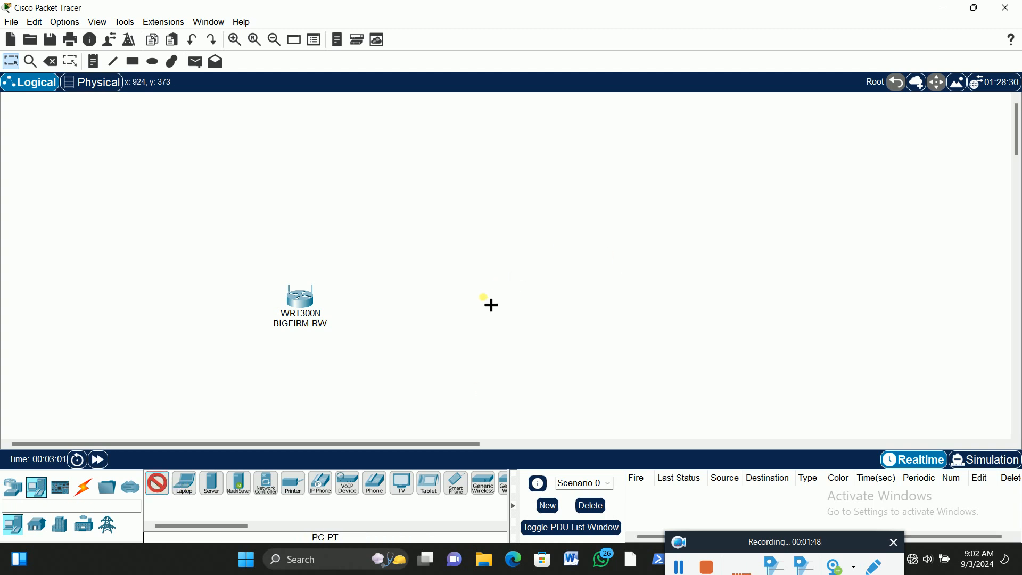
click(466, 308)
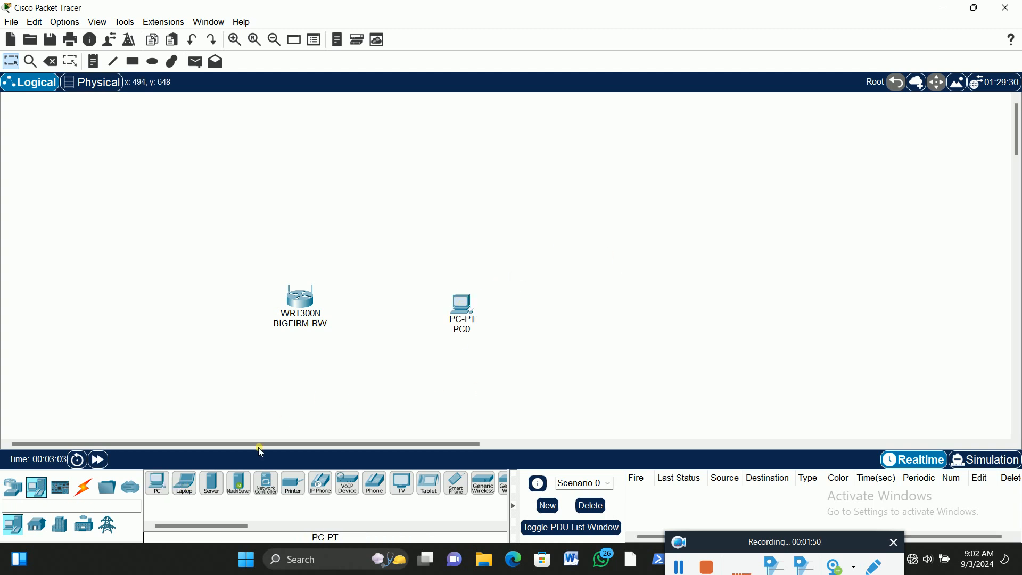
Add four laptops side by side in a row below the wireless router
click(184, 486)
click(169, 408)
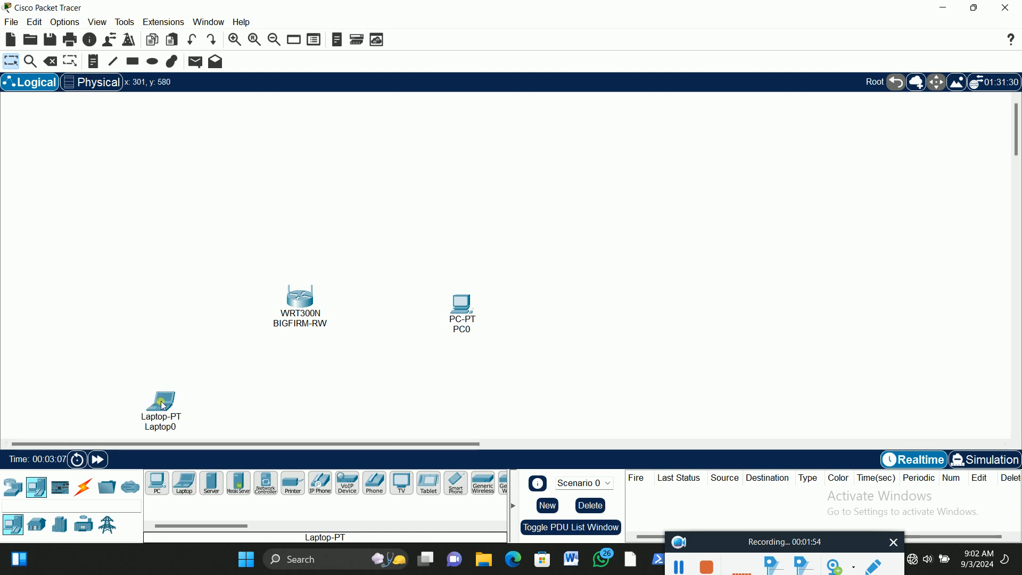
click(185, 486)
click(248, 407)
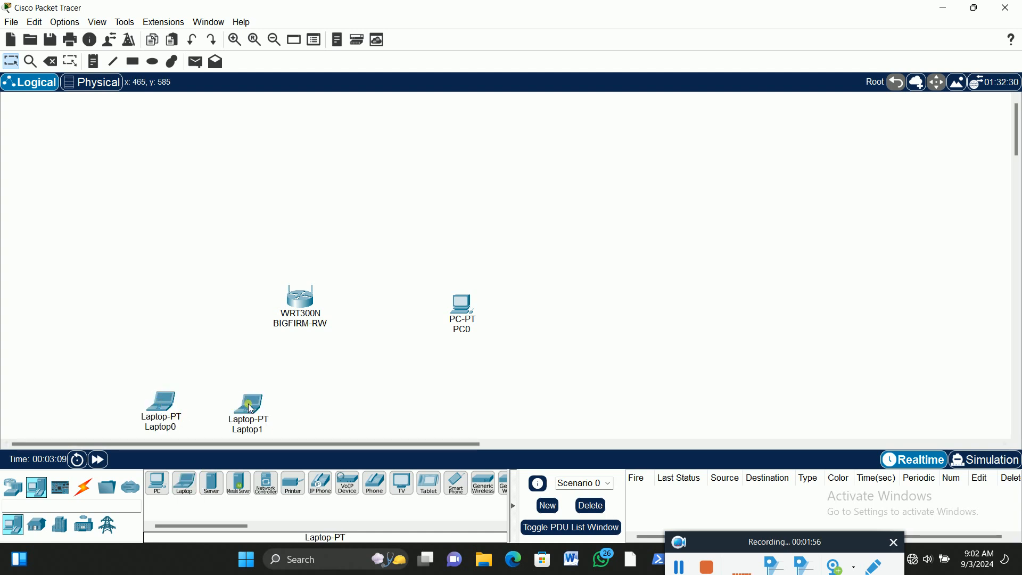
click(196, 487)
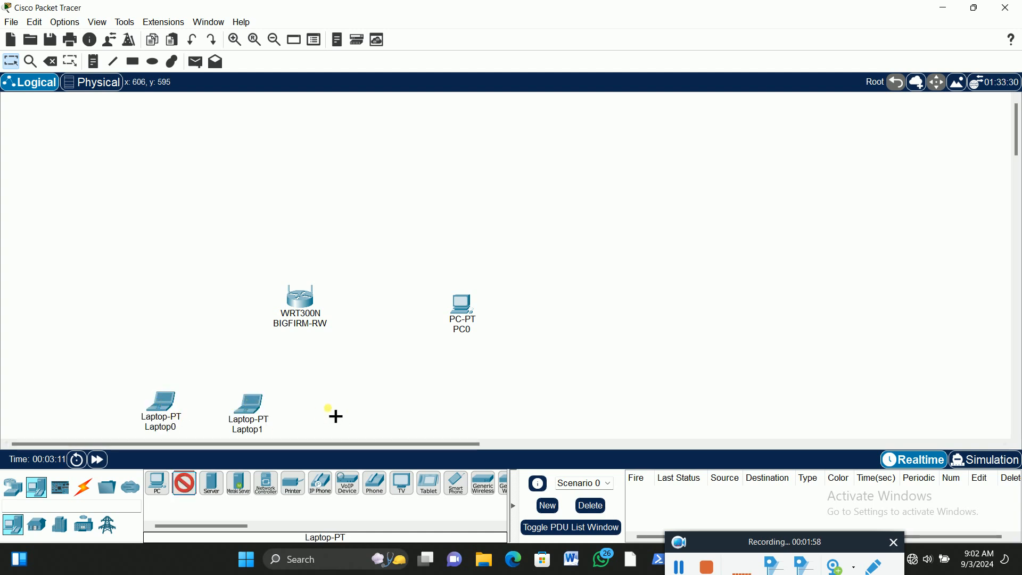
click(332, 411)
click(187, 486)
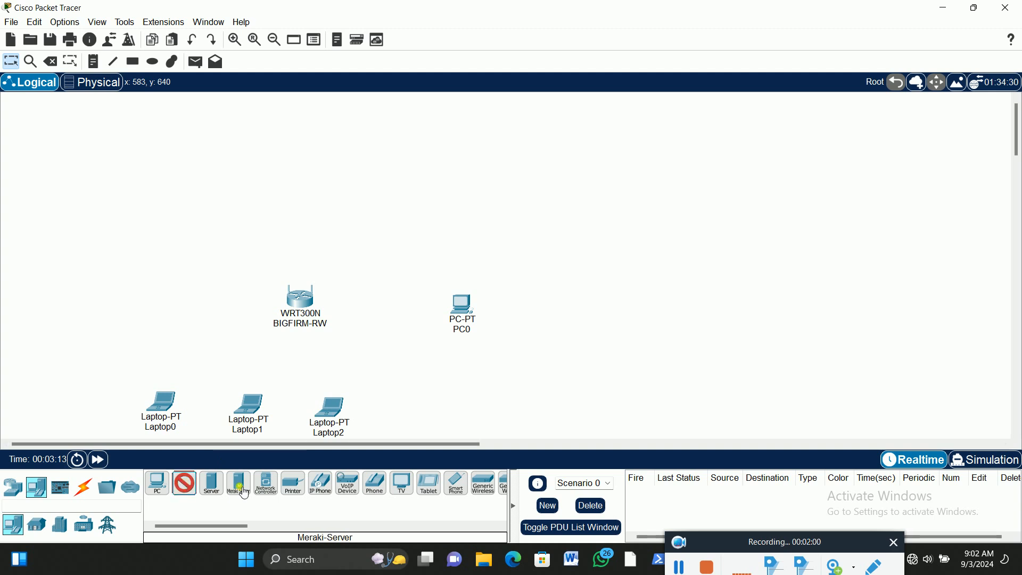
click(415, 414)
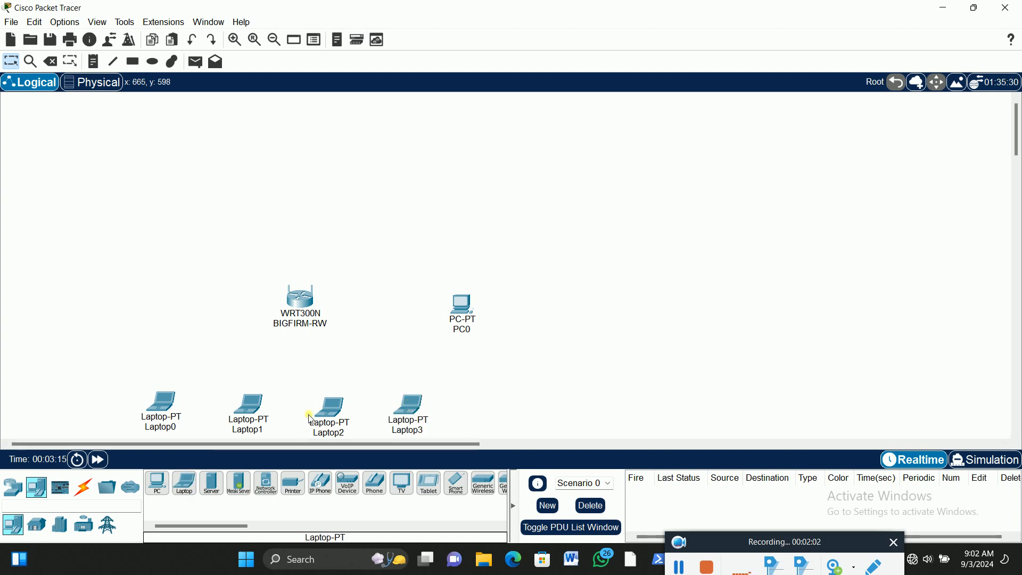
Nudge the first, third and fourth laptops so the row is level and more evenly spaced
drag(162, 406, 166, 411)
drag(337, 415, 334, 411)
drag(421, 410, 408, 409)
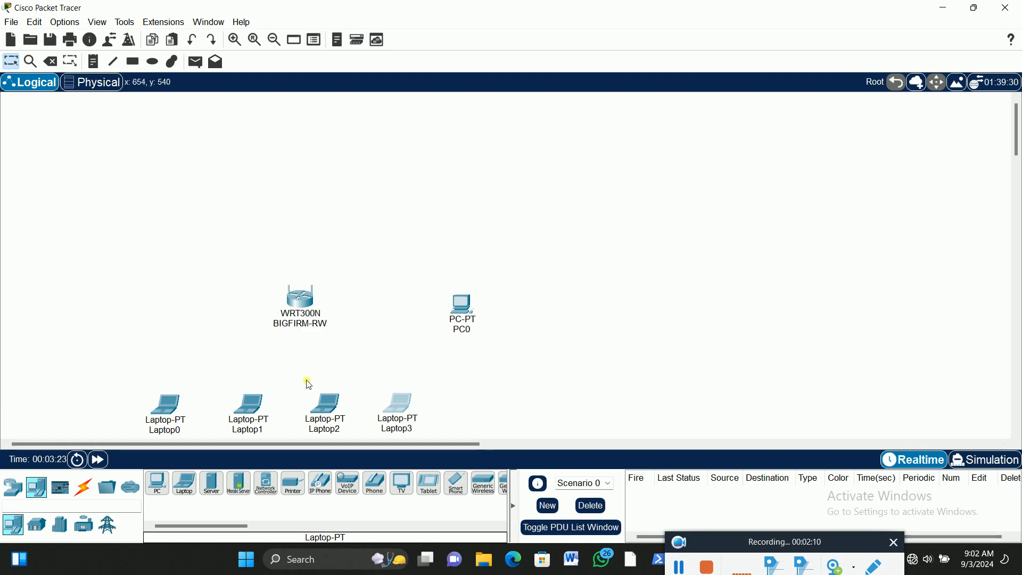
Rename the first and second laptops in the row with their users' first names
click(179, 431)
double_click(181, 431)
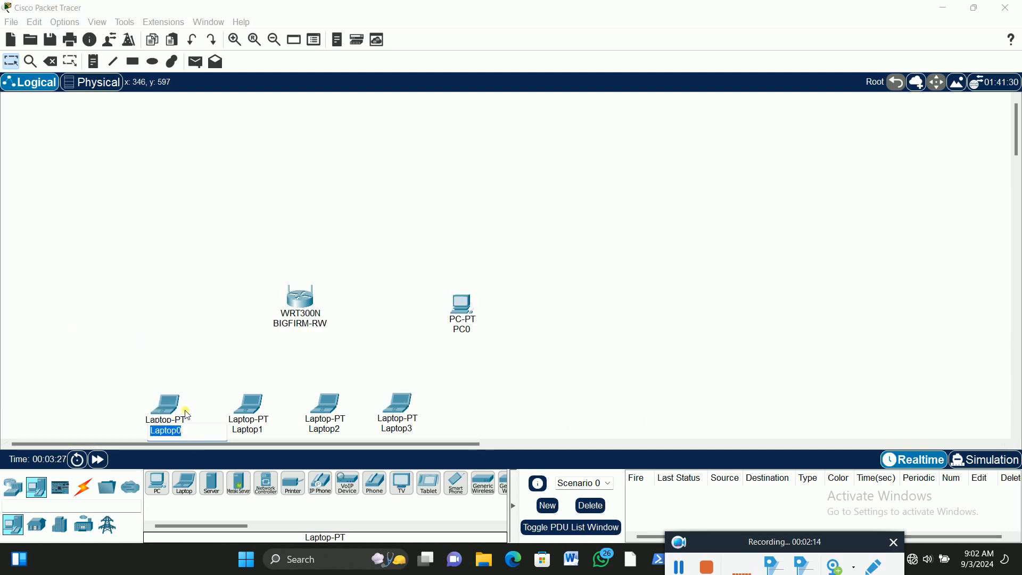
text(Rakia)
click(105, 270)
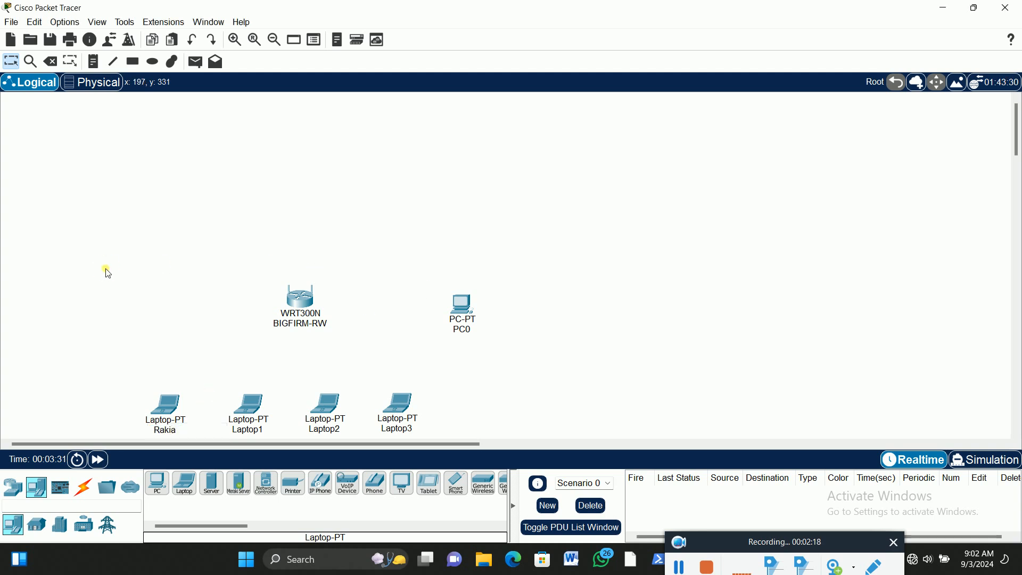
click(247, 430)
double_click(248, 430)
text(Theresa)
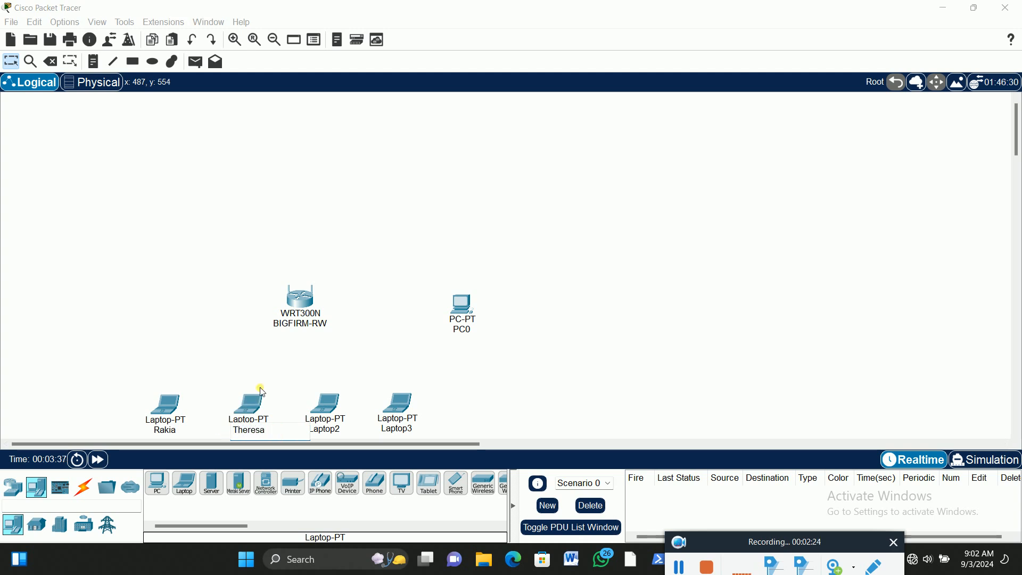
key(Return)
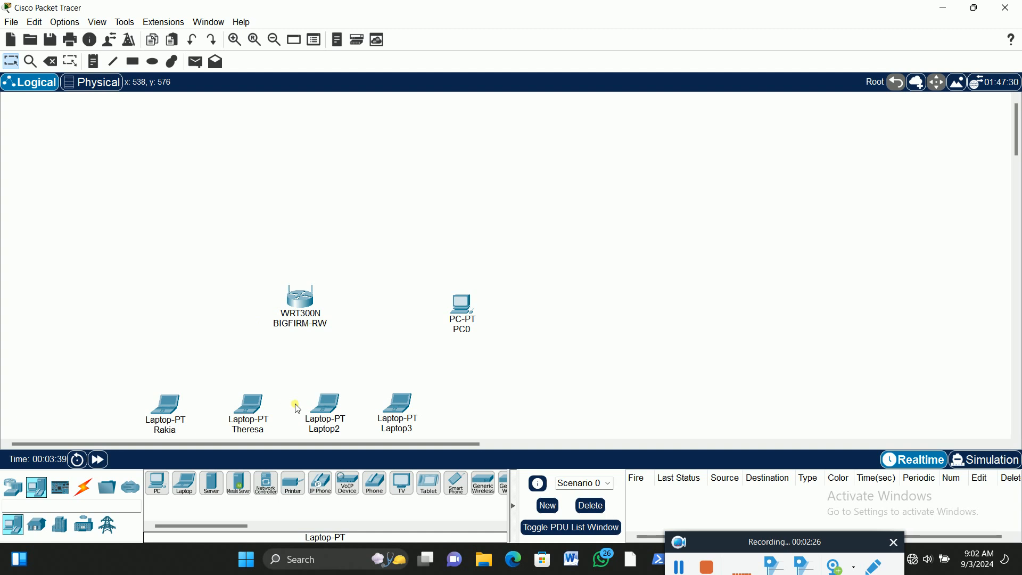
Rename the third and fourth laptops in the row with their users' names
click(326, 430)
double_click(352, 429)
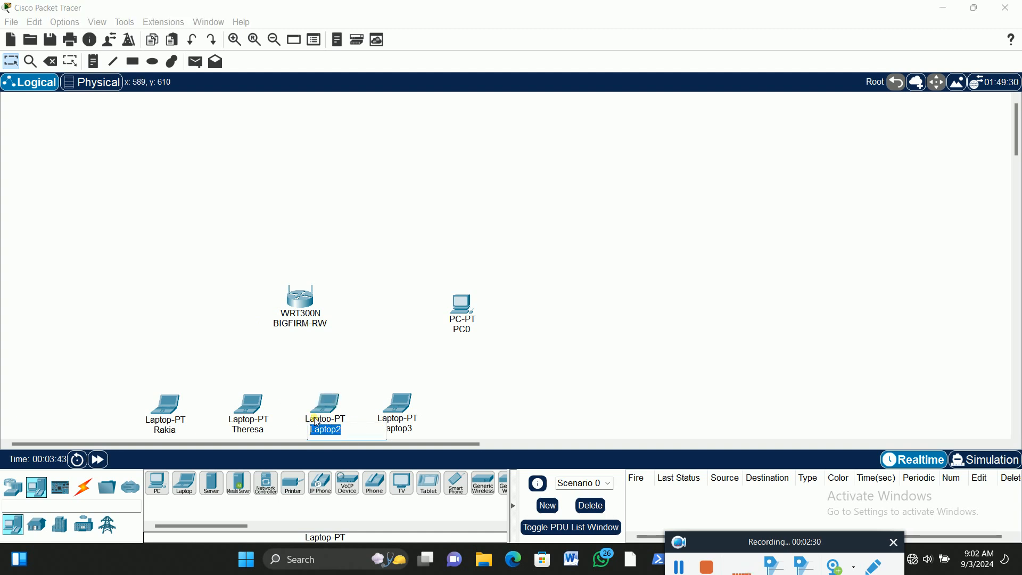
text(Ad)
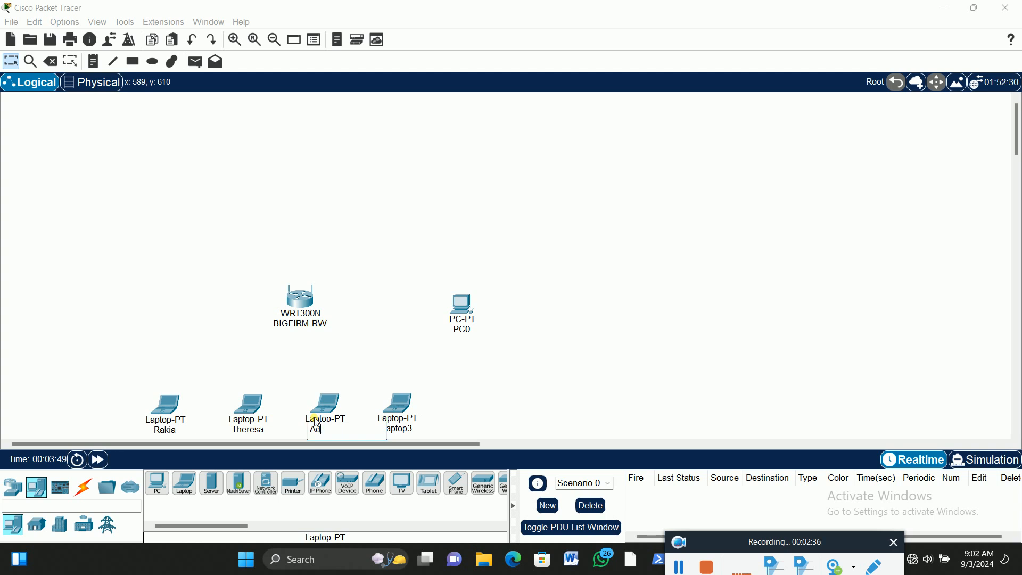
text(joa)
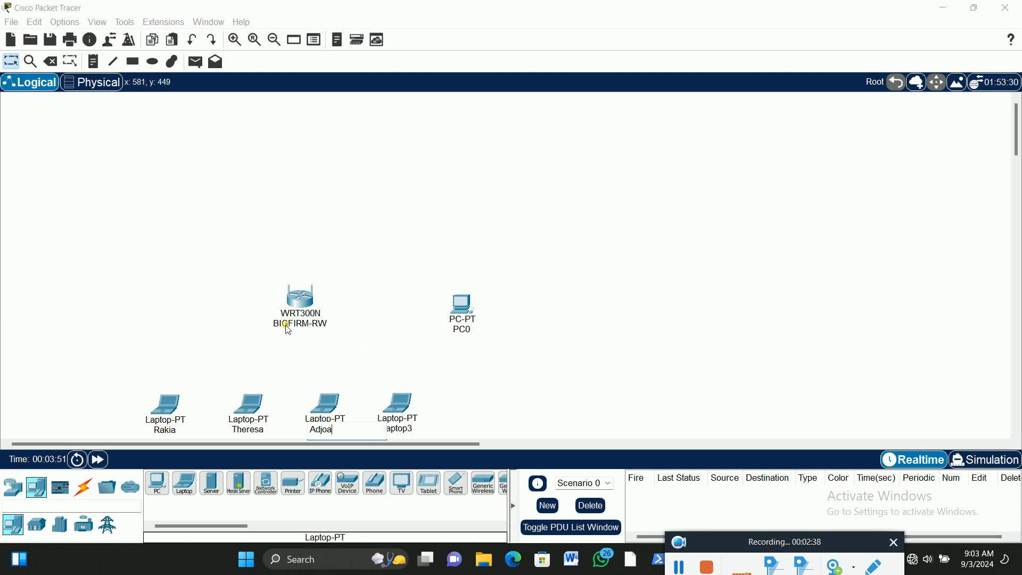
click(403, 431)
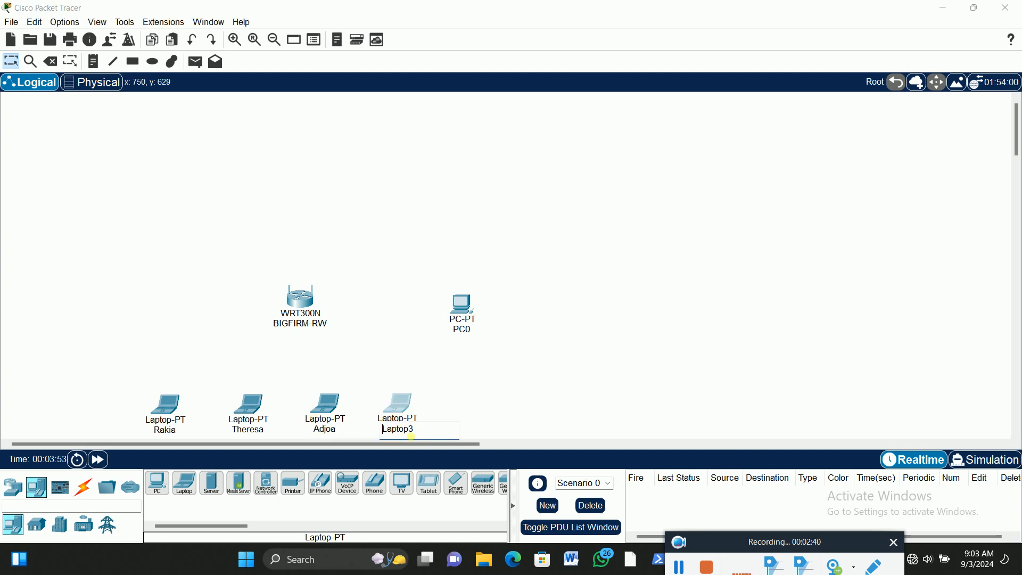
drag(420, 434, 368, 434)
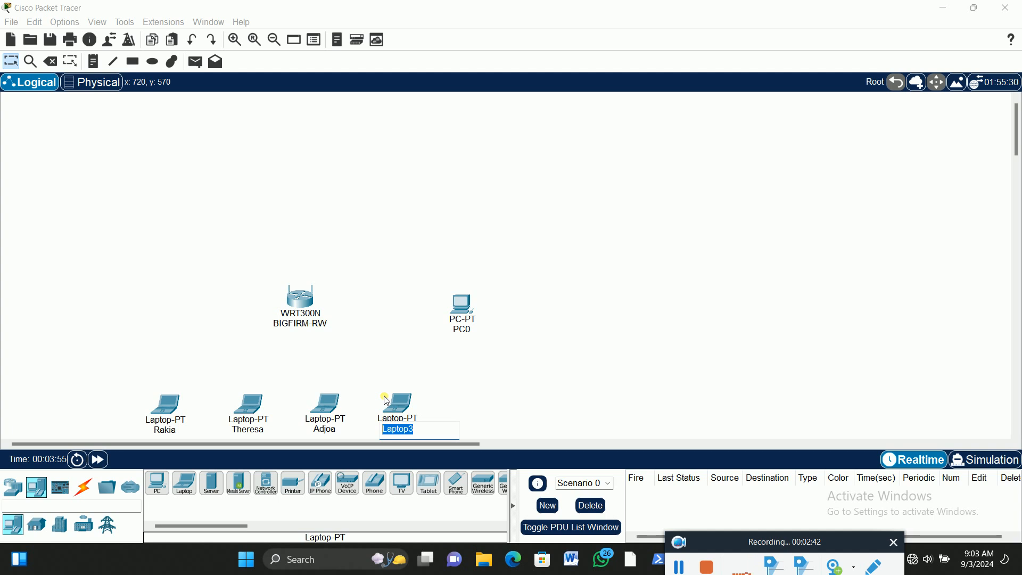
text(Packson)
click(151, 275)
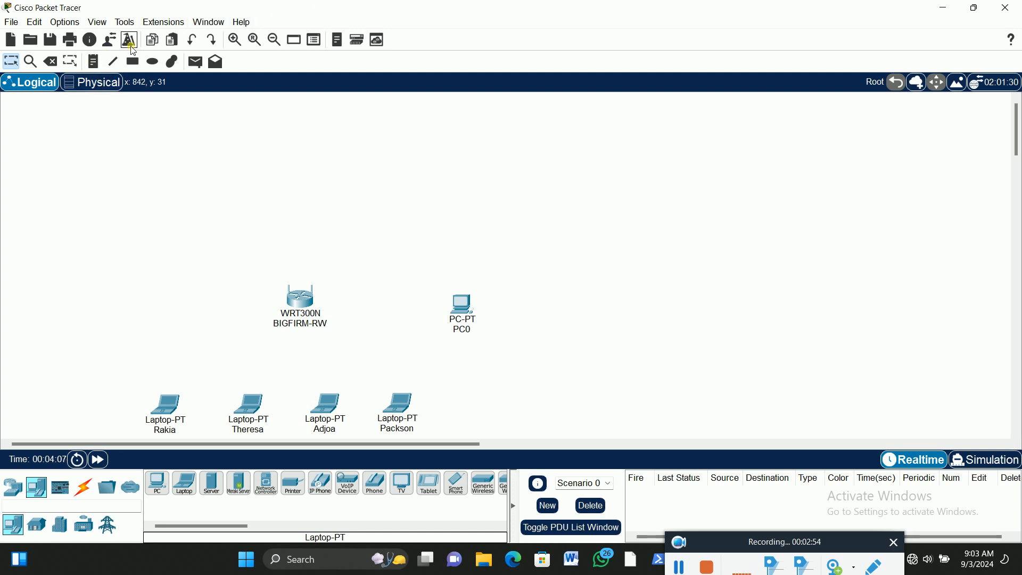
Move the PC slightly upward so it sits level with the wireless router
click(236, 42)
scroll(486, 270, down, 5)
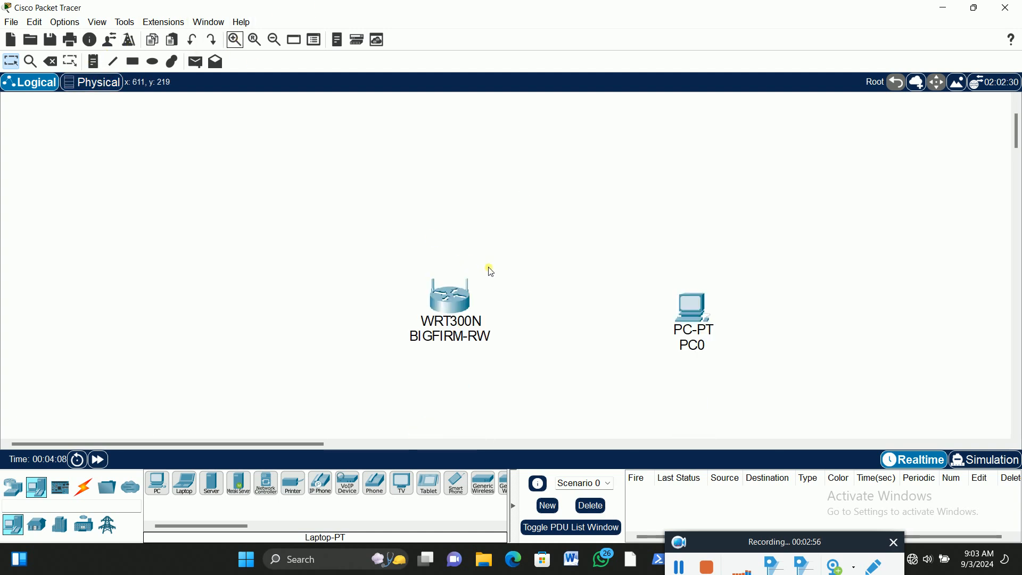
drag(276, 443, 296, 446)
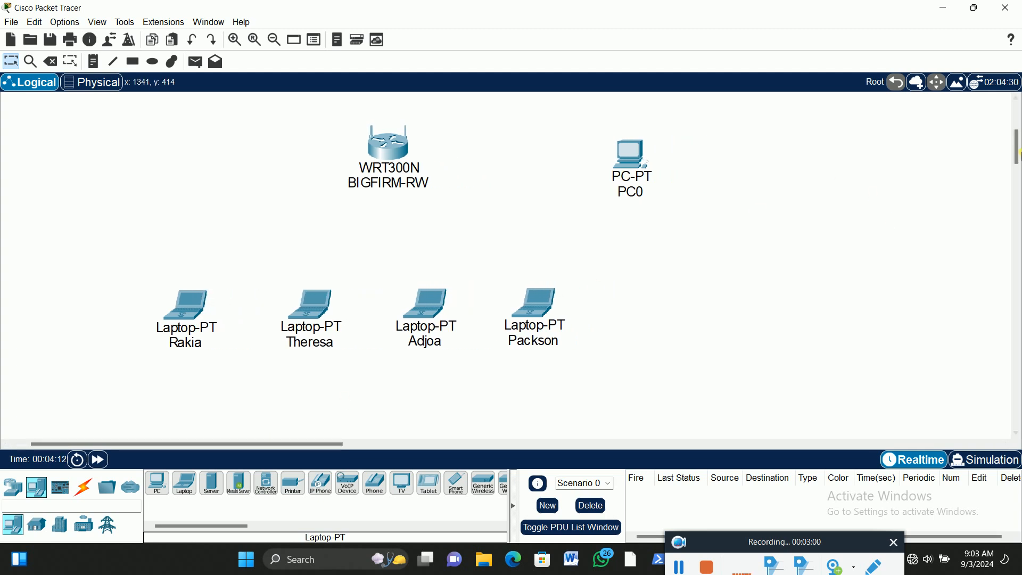
scroll(1018, 152, up, 1)
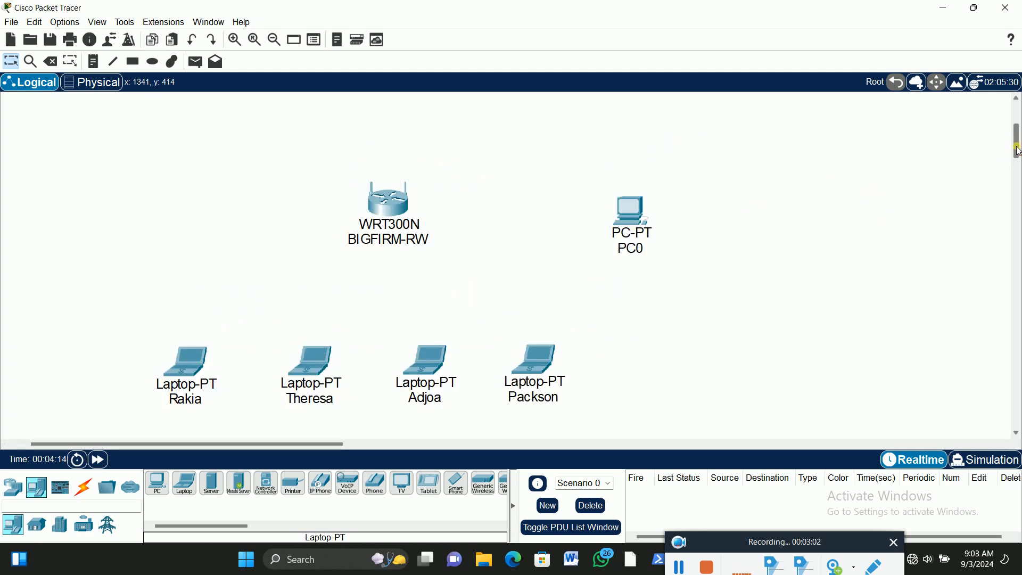
drag(640, 219, 637, 207)
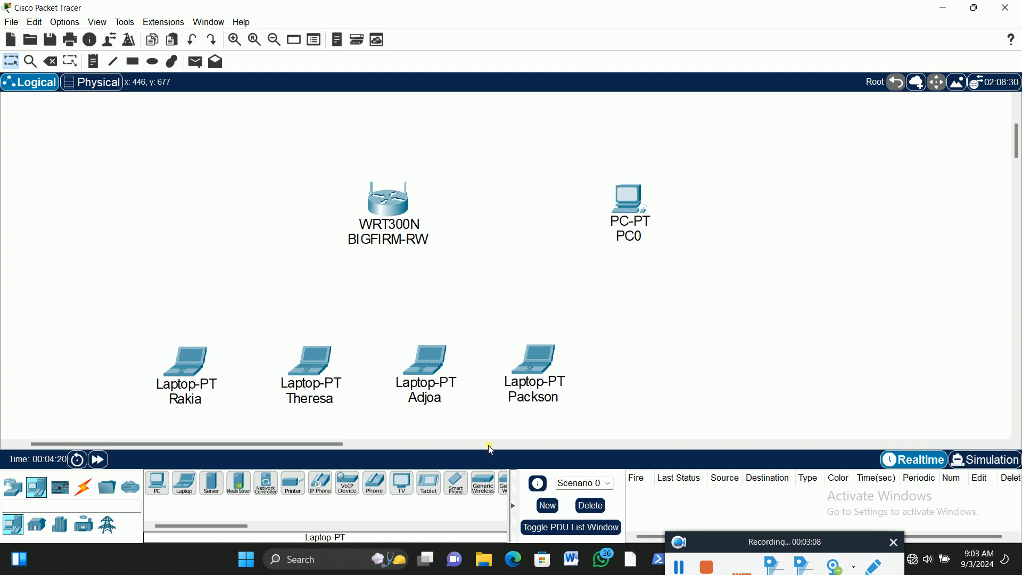
Place a 2960 switch in the empty space above the BIGFIRM-RW wireless router
scroll(543, 317, up, 1)
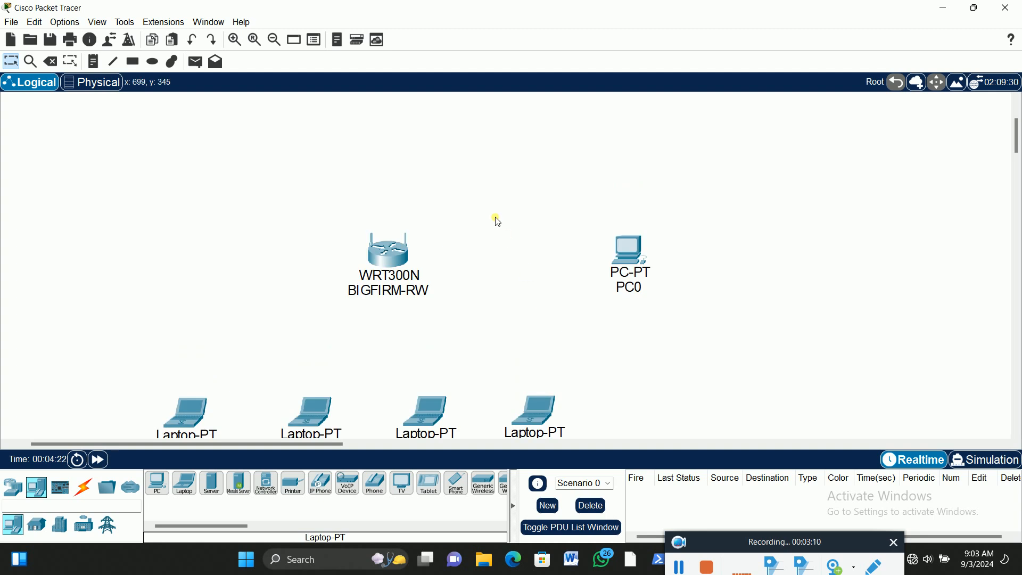
click(275, 40)
scroll(452, 185, up, 2)
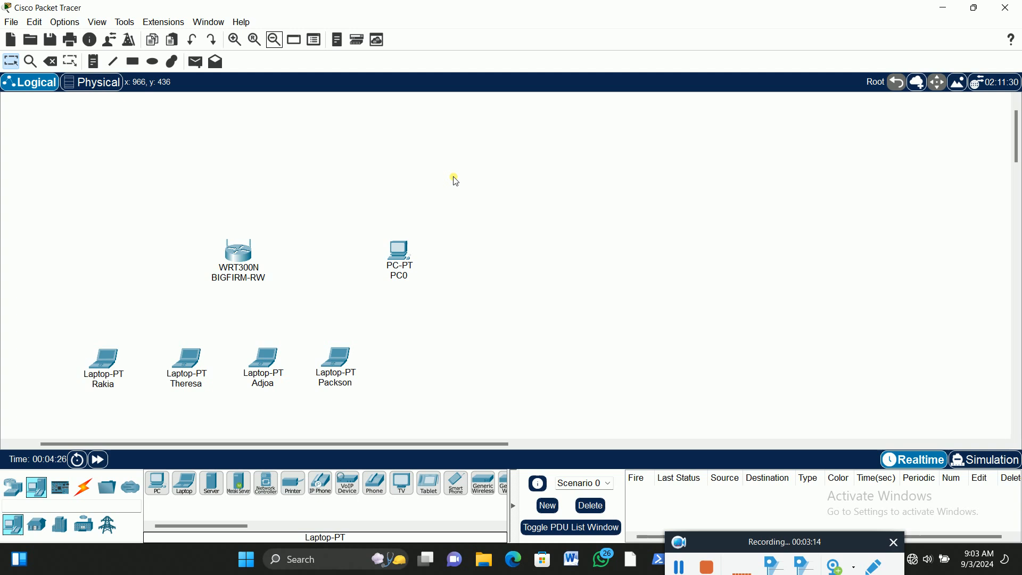
drag(1018, 129, 1017, 126)
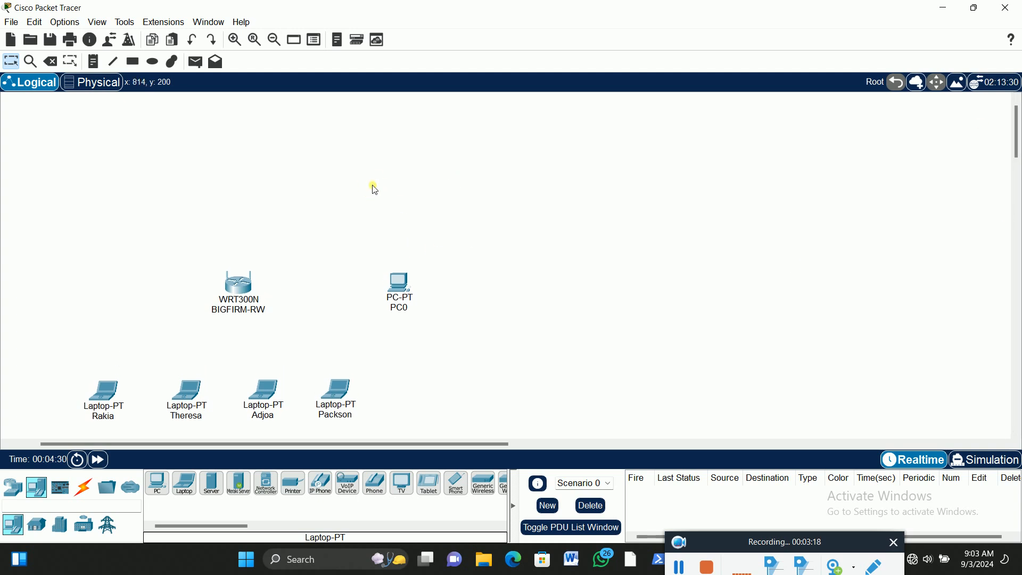
click(12, 486)
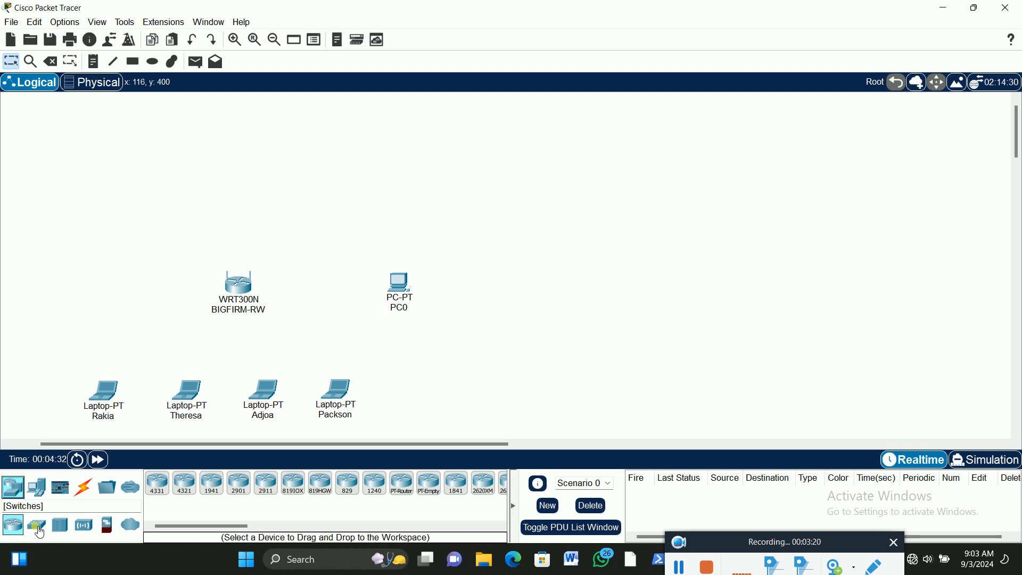
click(157, 483)
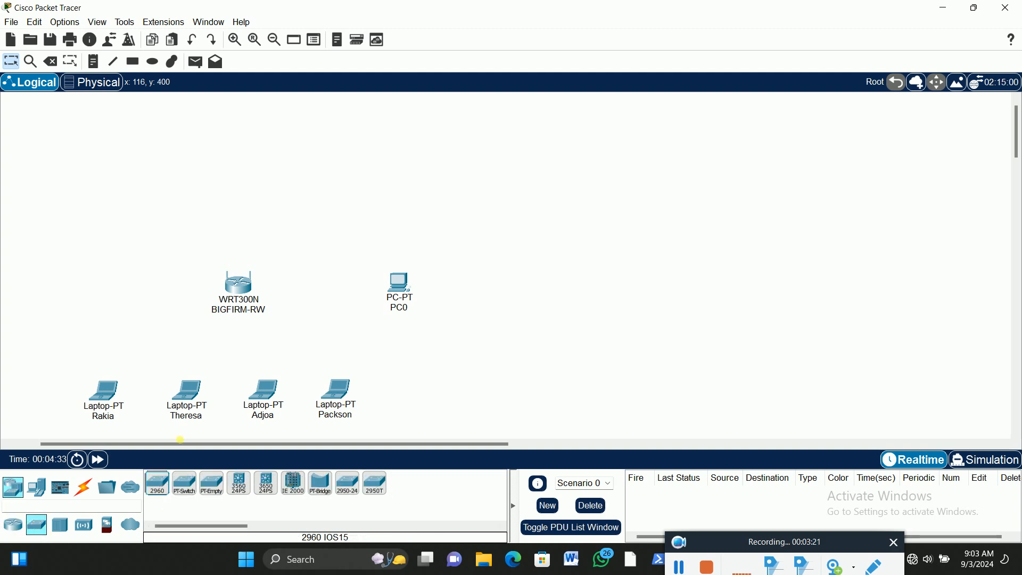
click(239, 168)
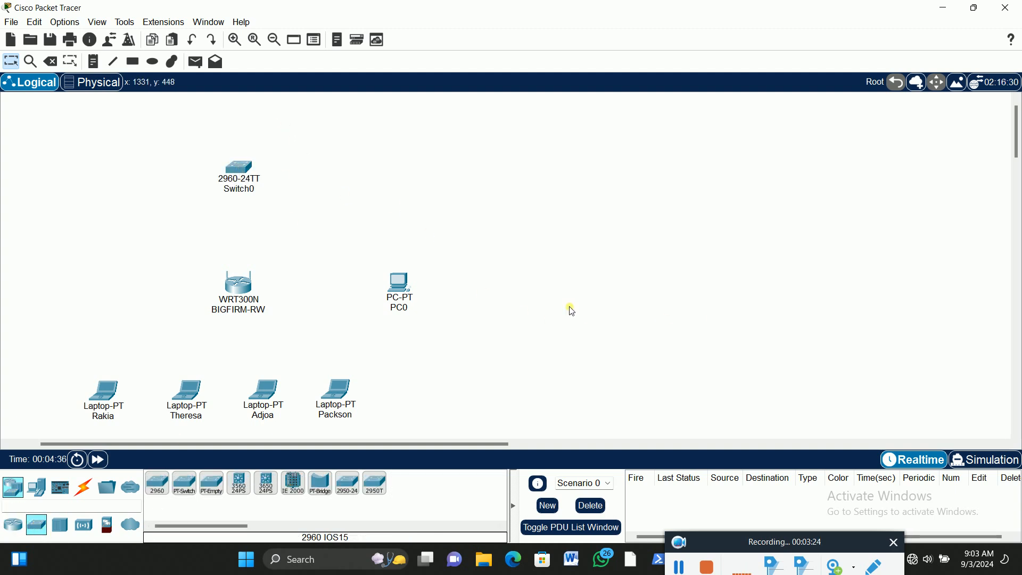
Add a server to the upper left of the switch and a PC directly below that server
click(36, 486)
click(212, 485)
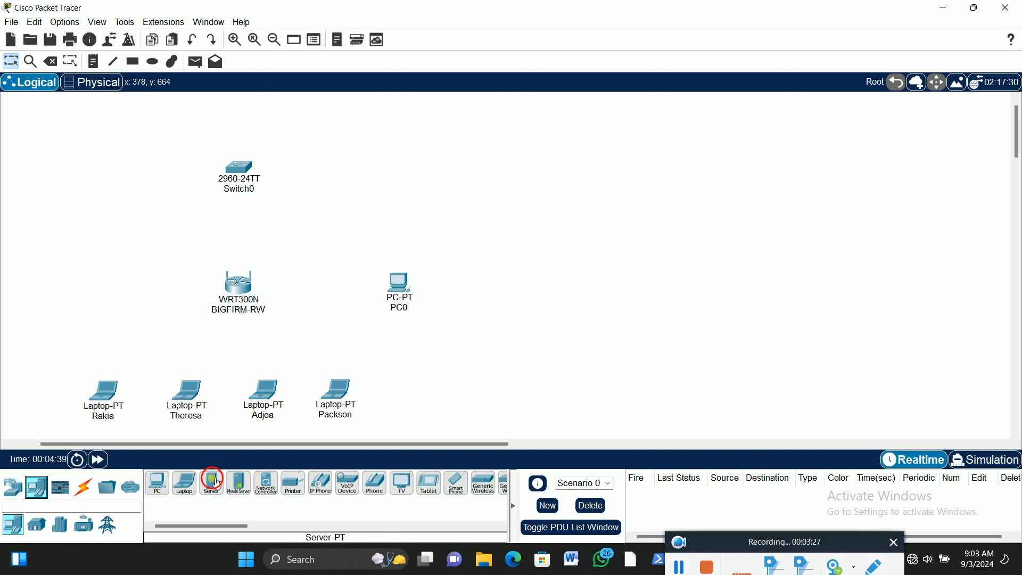
click(111, 111)
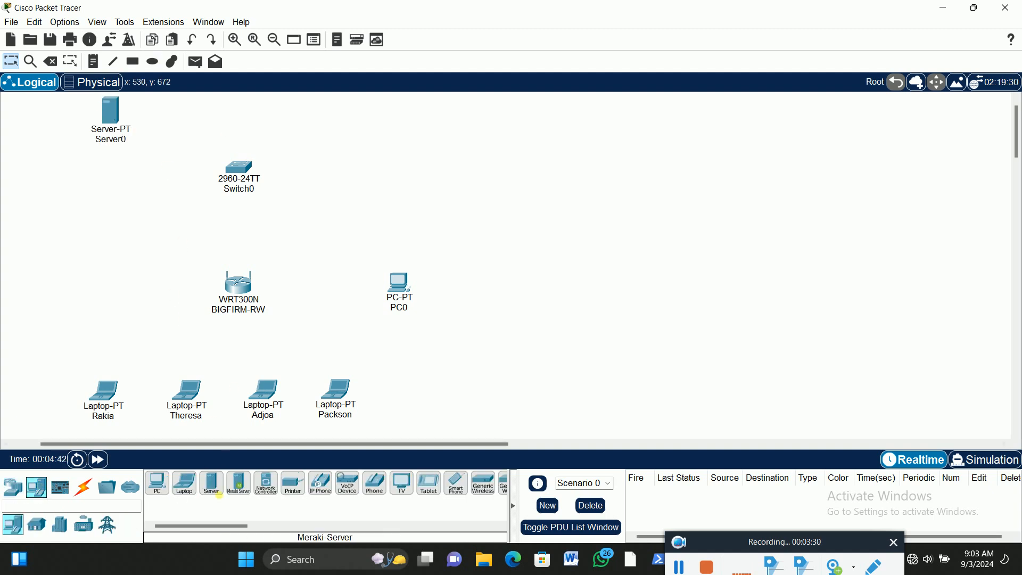
click(157, 484)
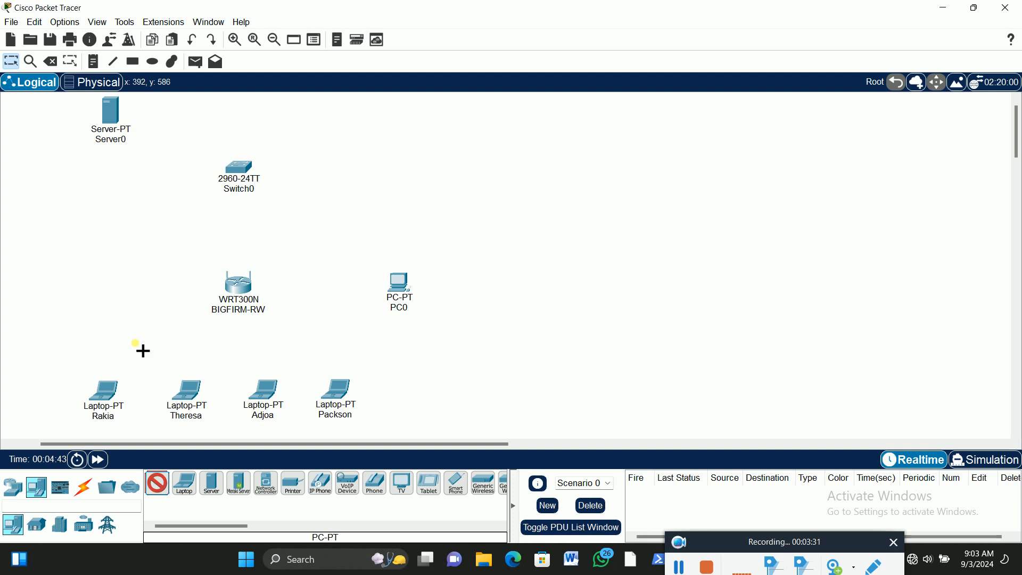
click(110, 198)
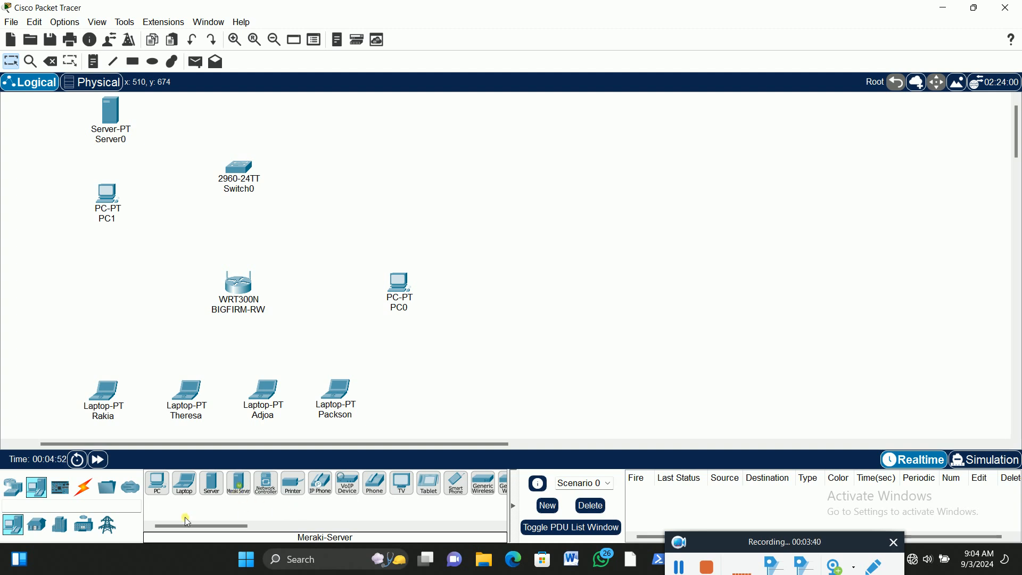
Add an 1841 router to the right of the switch and a PT-Cloud farther right, roughly level with the router
click(21, 496)
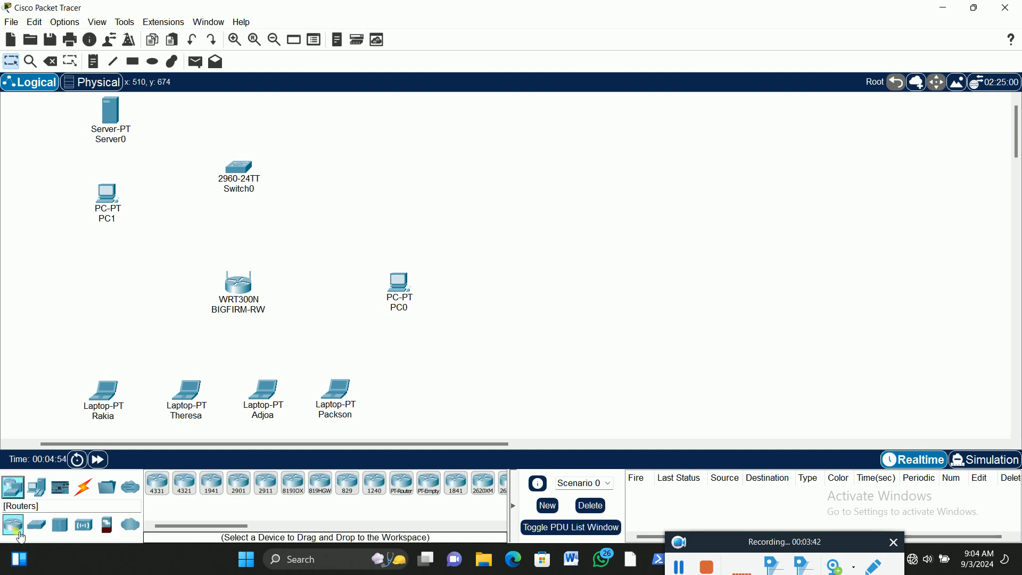
drag(457, 495, 434, 154)
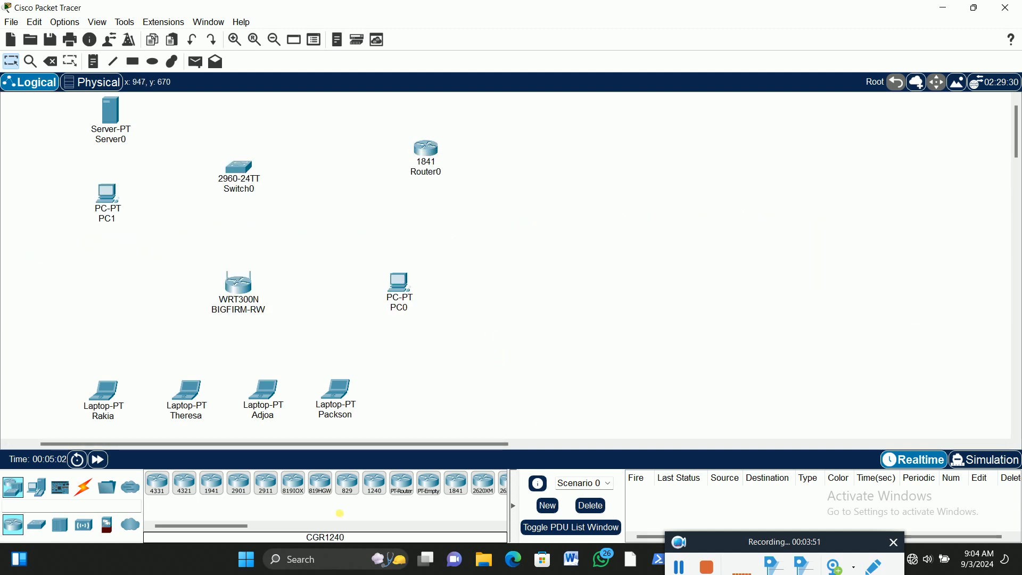
click(130, 524)
click(158, 484)
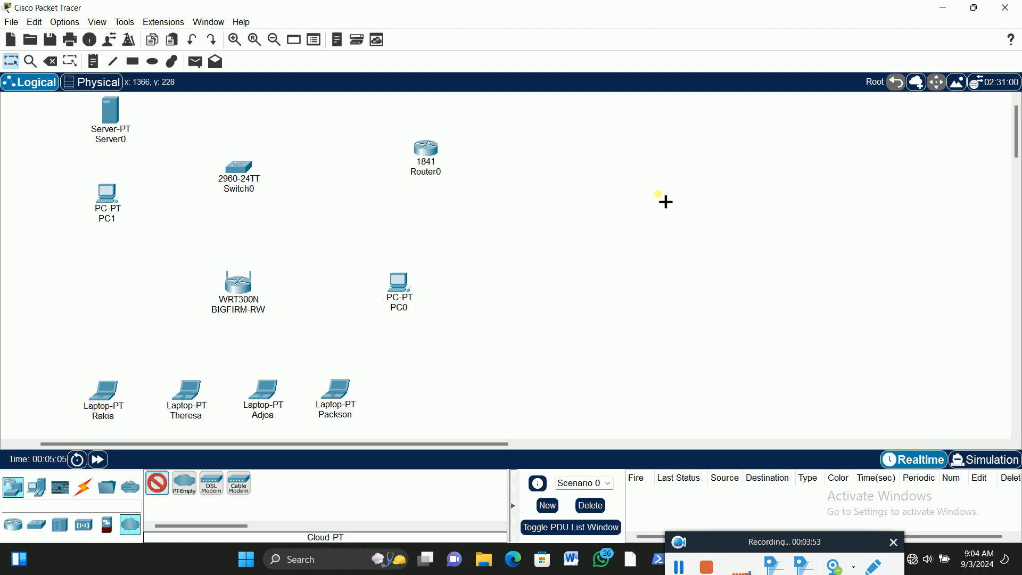
click(618, 144)
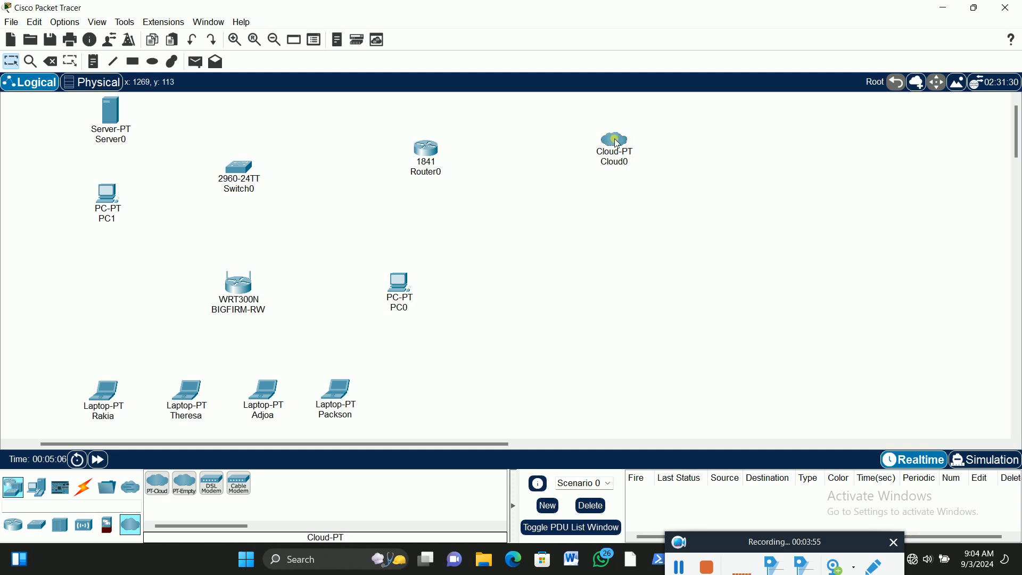
Rename the cloud as ISP
click(639, 165)
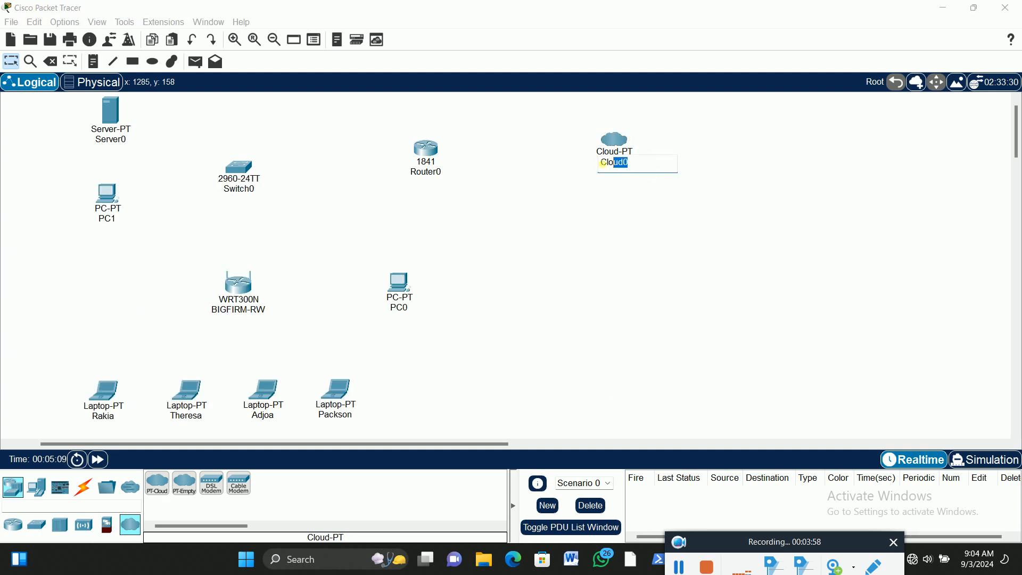
text(ISP)
key(Return)
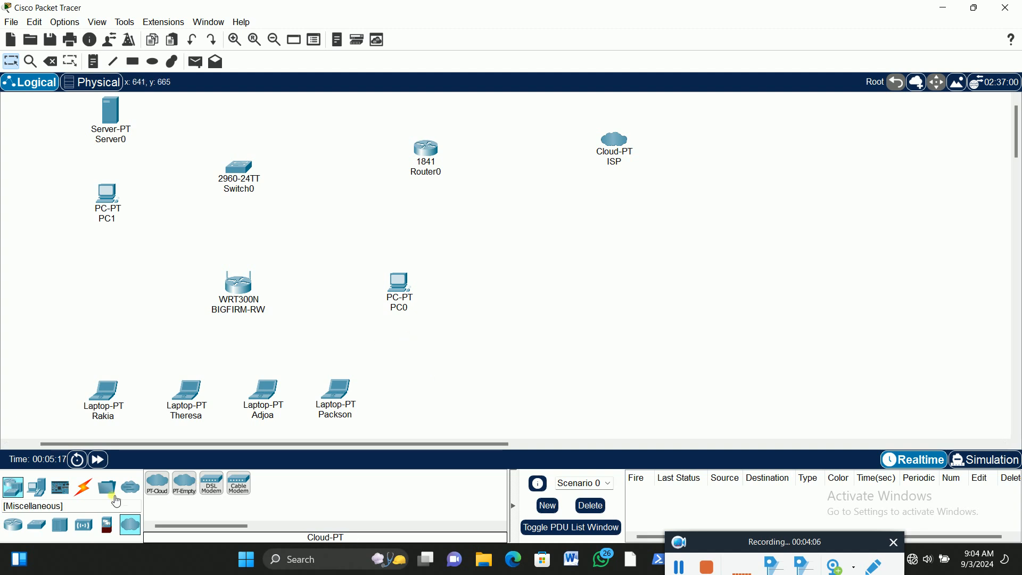
Connect PC0's FastEthernet0 port to Ethernet 1 on the BIGFIRM-RW wireless router with a copper straight-through cable
click(84, 487)
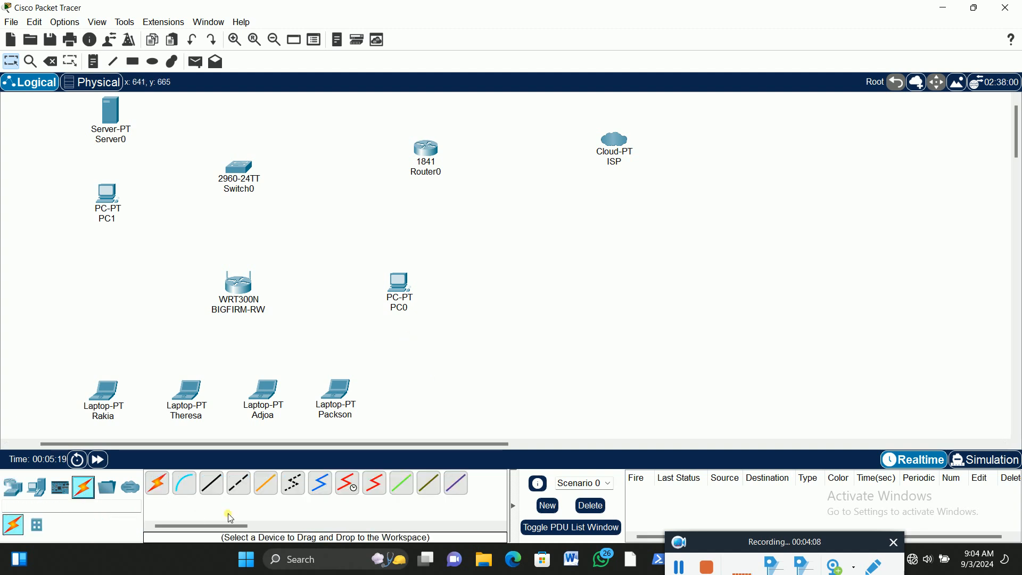
click(211, 483)
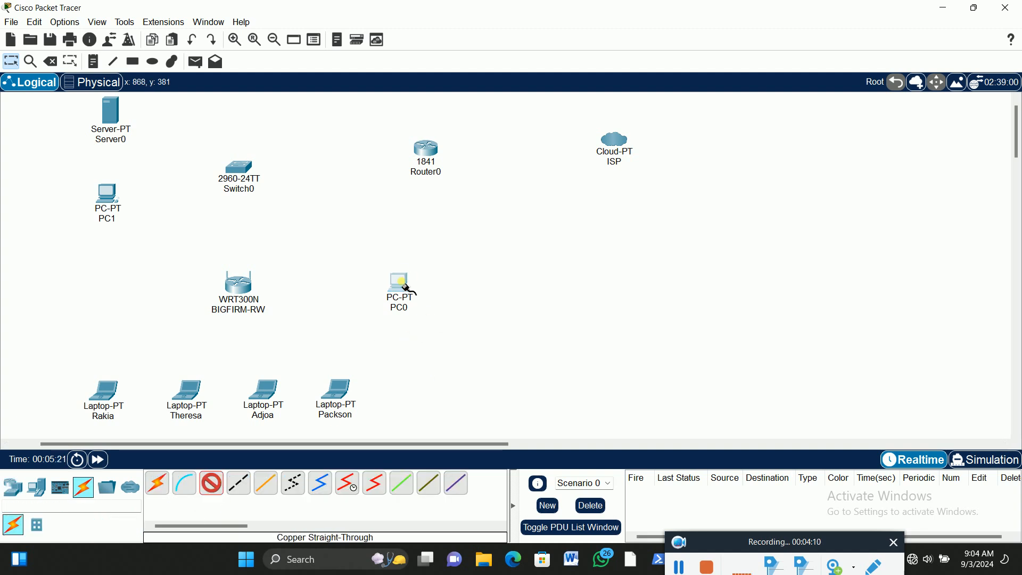
click(407, 289)
click(429, 331)
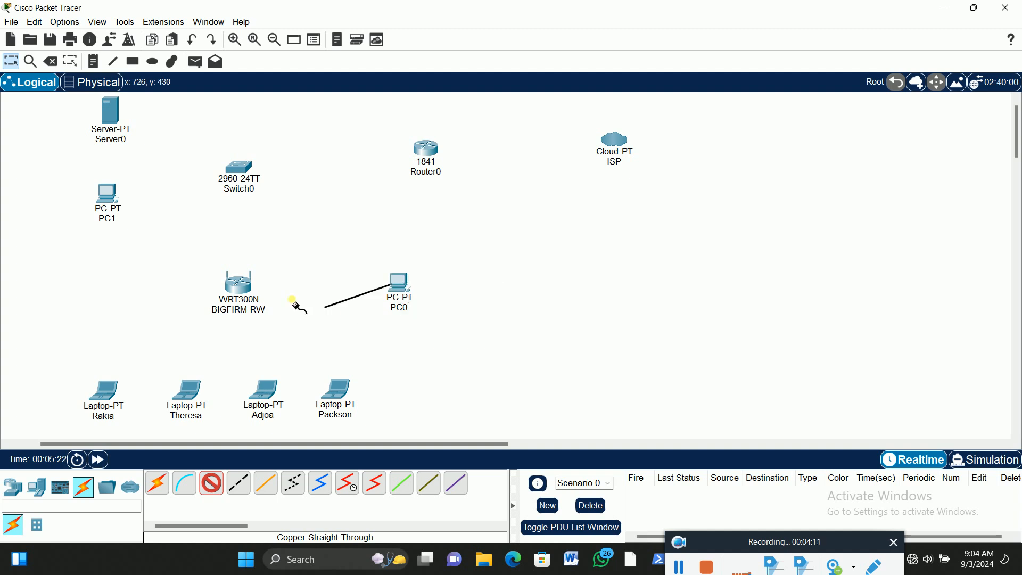
click(251, 292)
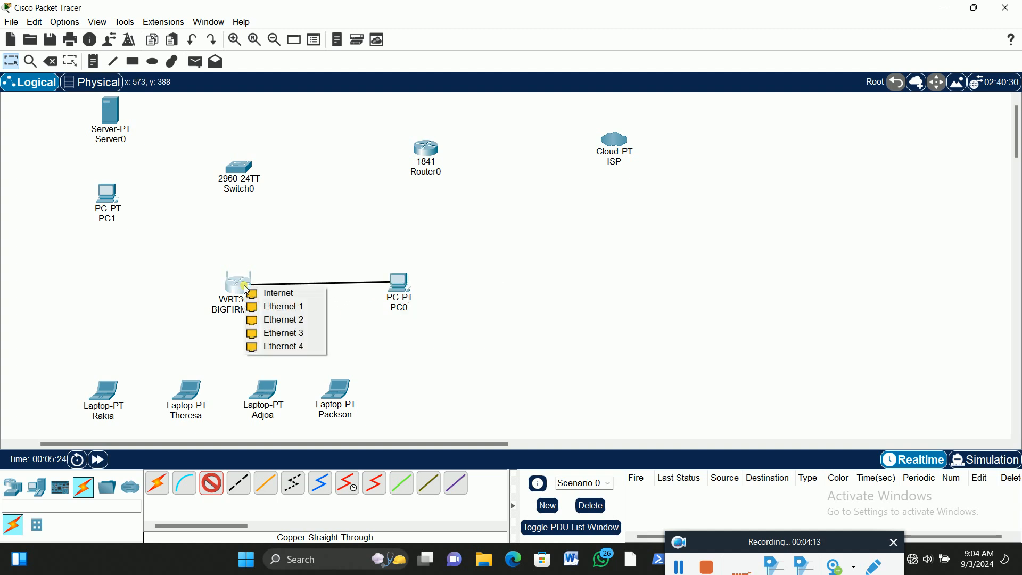
click(289, 308)
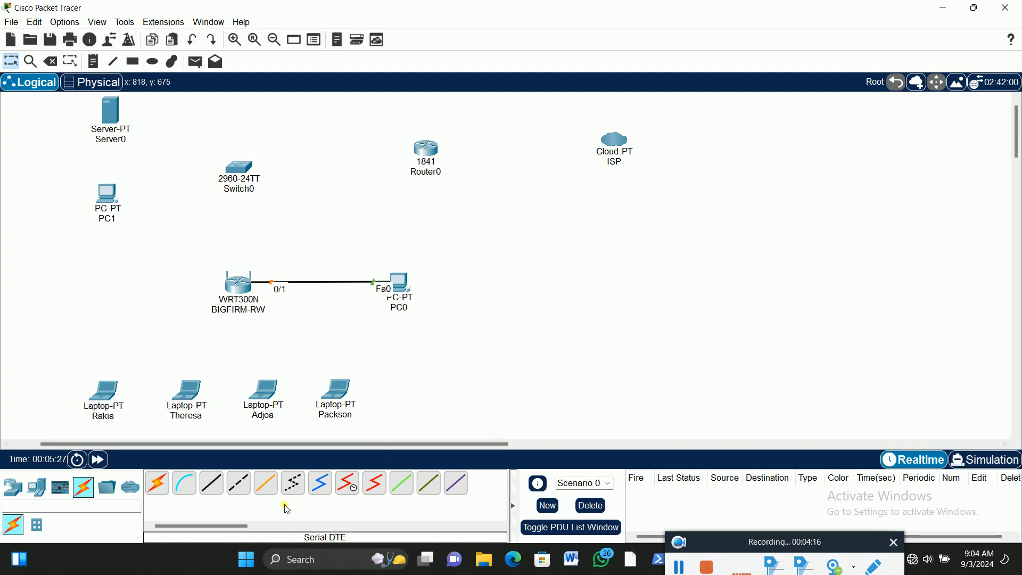
Connect the wireless router's Internet port to FastEthernet0/2 on the 2960 switch with a copper cross-over cable, and nudge the switch slightly
click(242, 488)
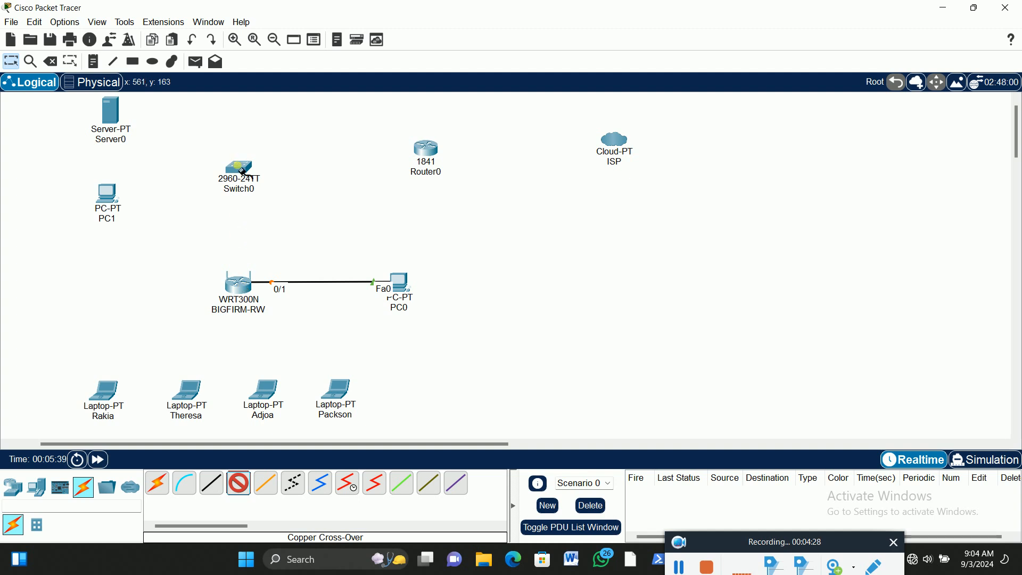
click(244, 288)
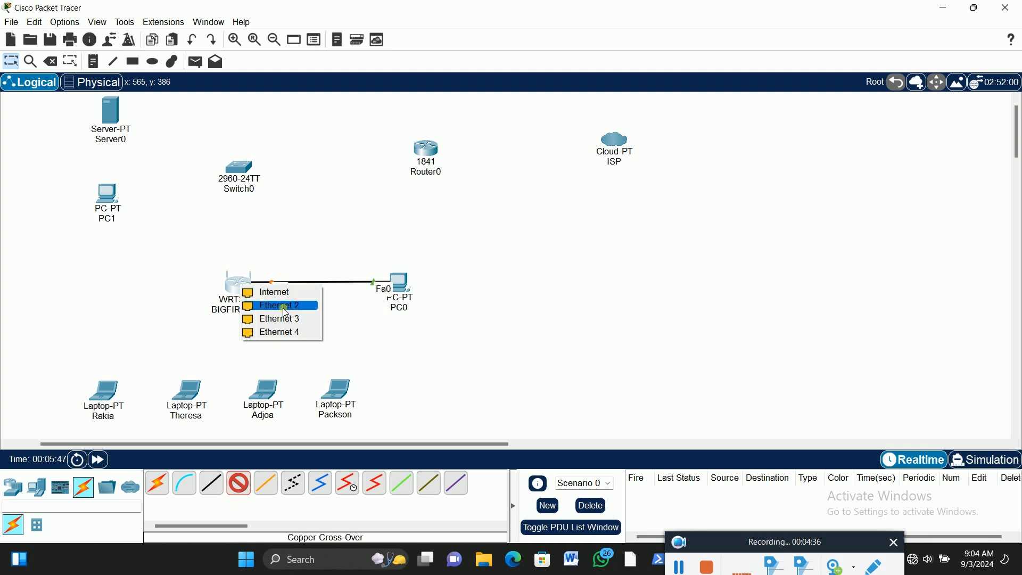
click(280, 292)
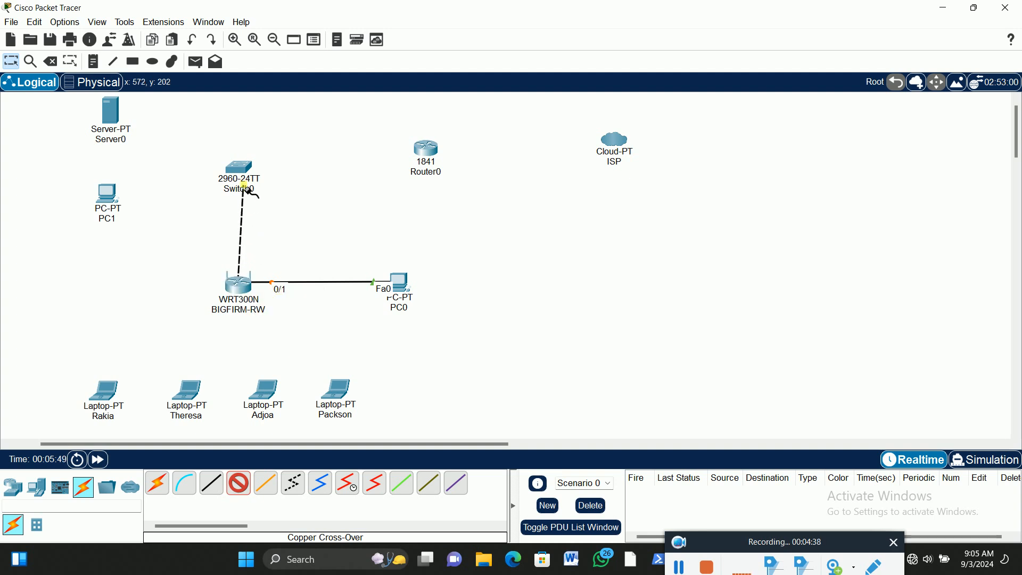
click(245, 168)
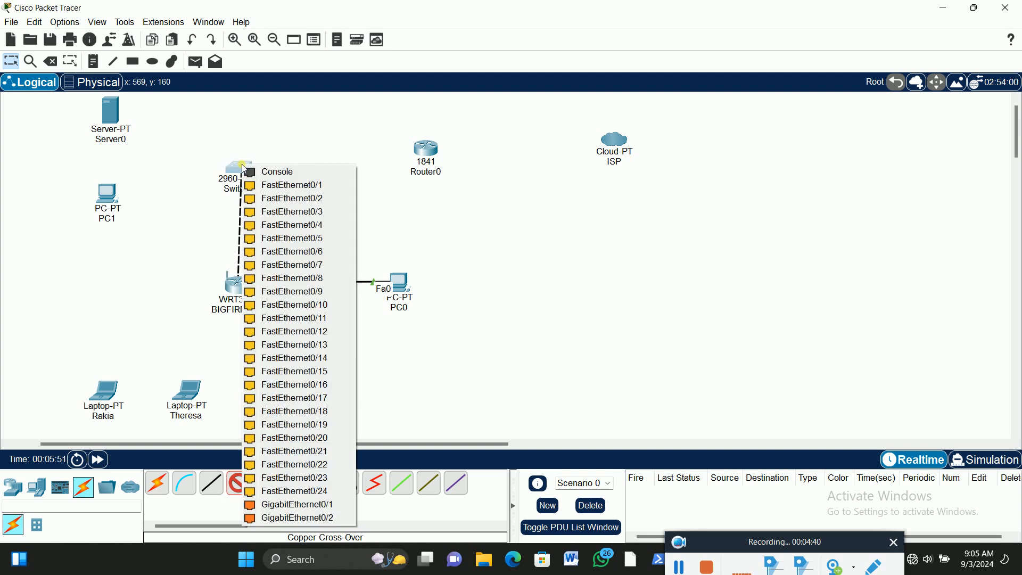
click(304, 198)
drag(248, 175, 240, 174)
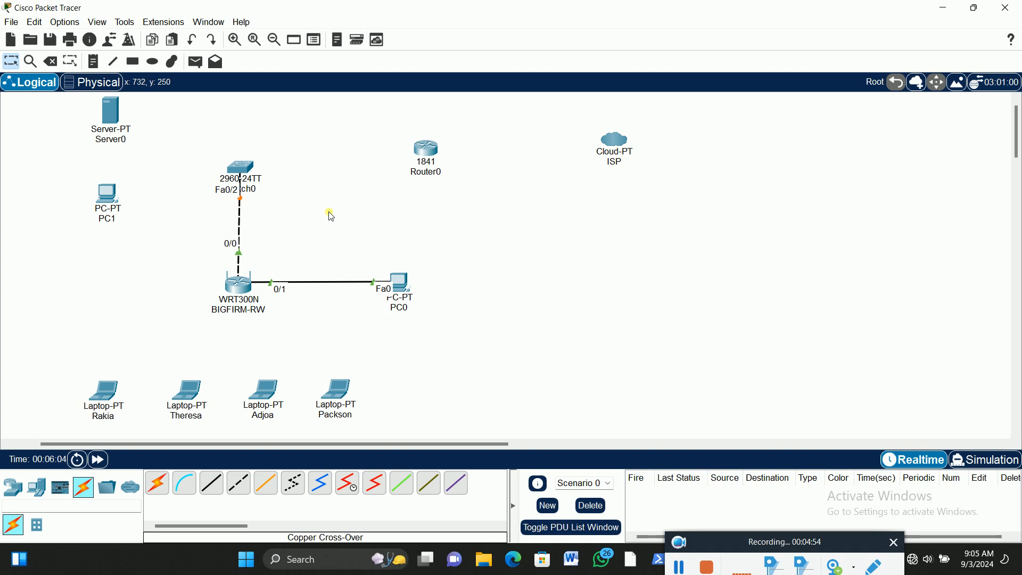
Connect FastEthernet0/1 on the switch to FastEthernet0/0 on the 1841 router with a copper cross-over cable
click(239, 482)
click(246, 168)
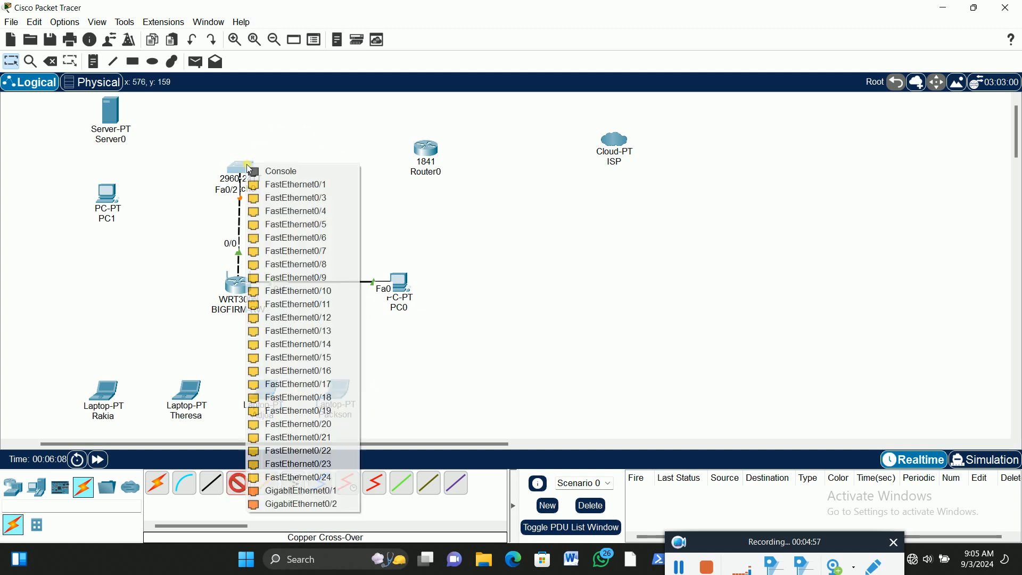
click(312, 184)
click(426, 152)
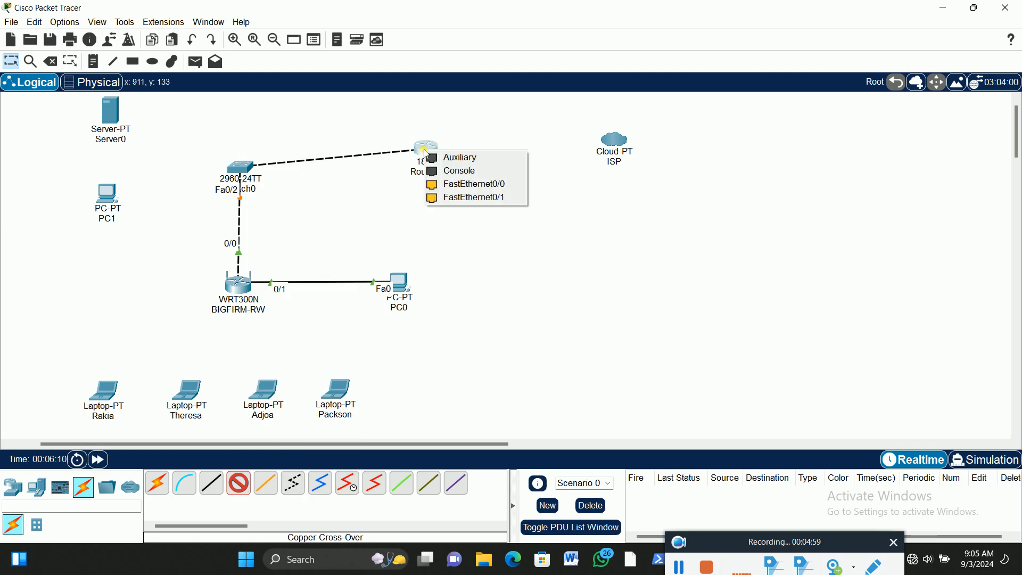
click(476, 185)
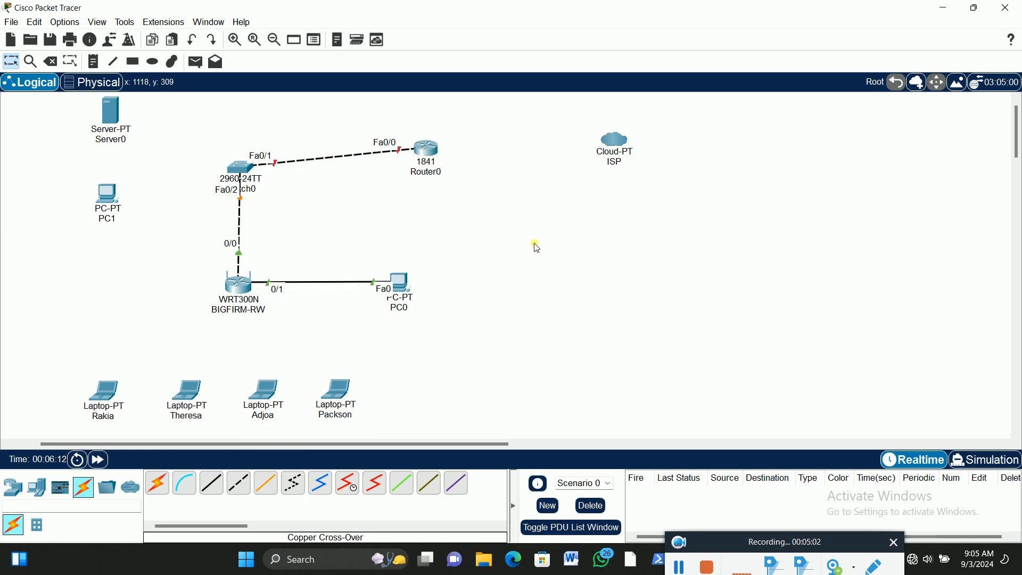
Connect the server's FastEthernet0 port to FastEthernet0/3 on the switch with a copper straight-through cable
click(211, 483)
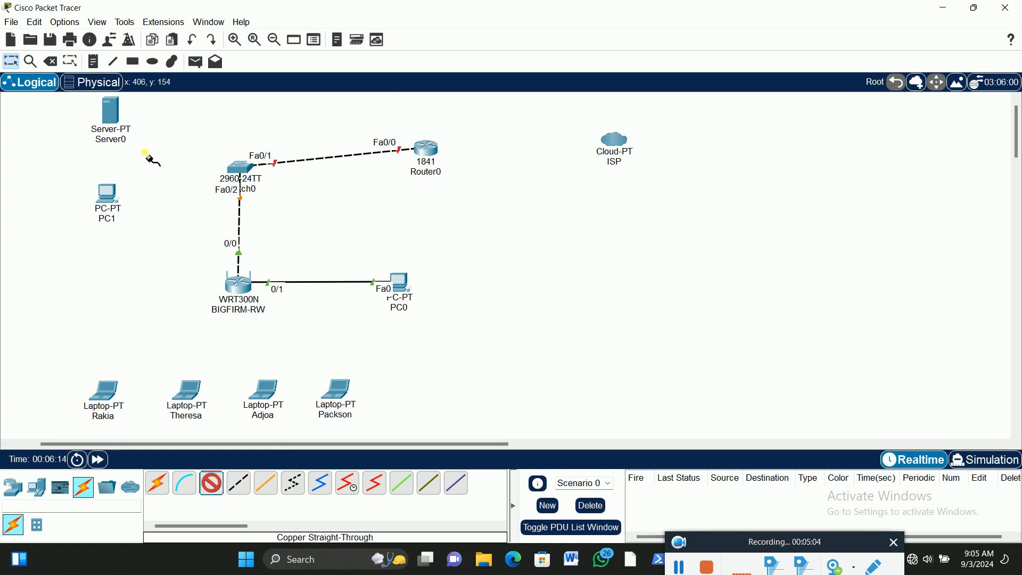
click(115, 115)
click(162, 121)
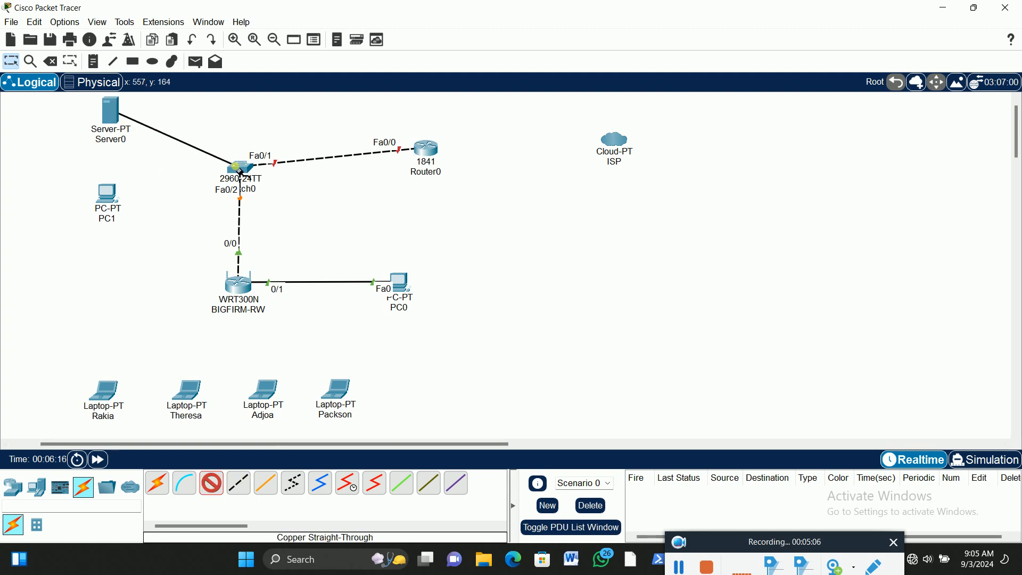
click(240, 170)
click(290, 189)
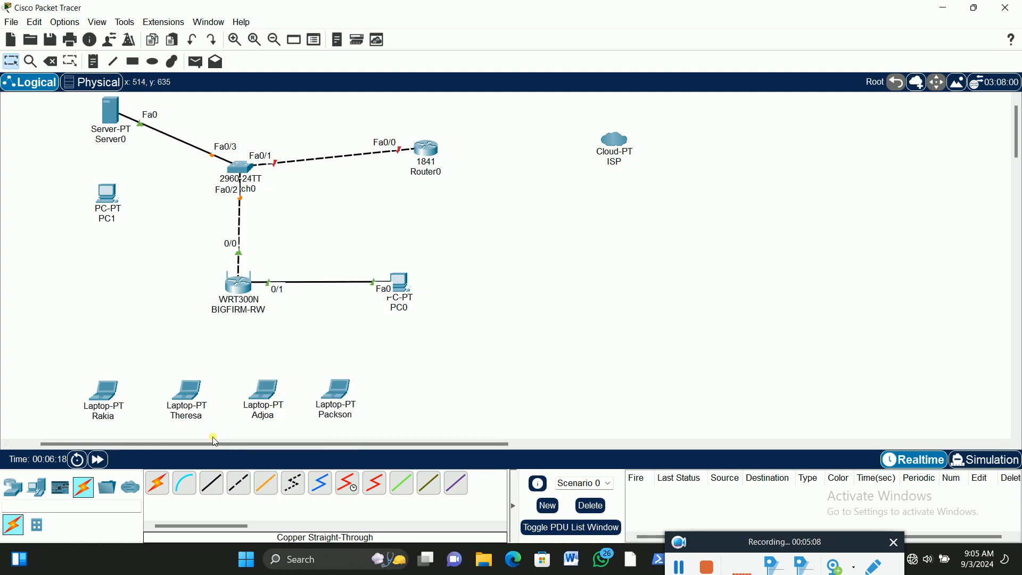
Connect PC1's FastEthernet0 port to FastEthernet0/4 on the switch with a copper straight-through cable
click(212, 483)
click(107, 197)
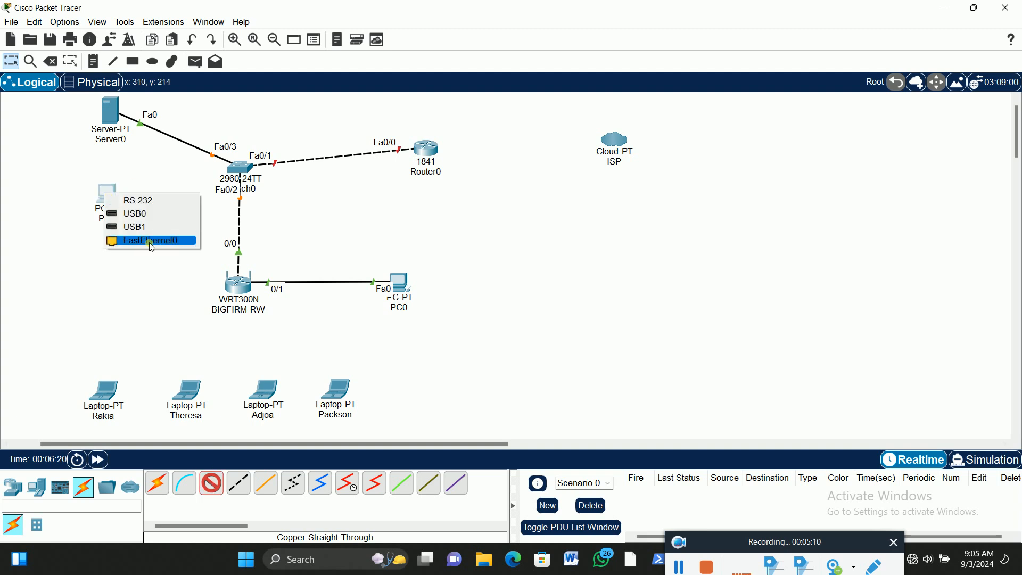
click(151, 240)
click(242, 173)
click(288, 188)
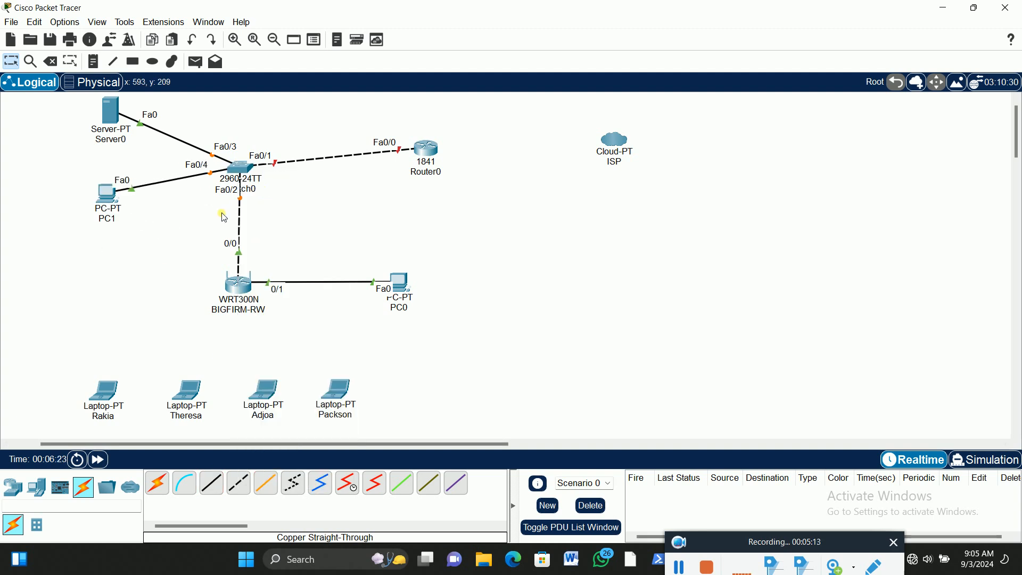
Rename the server as DNS-DHCP SERVER
click(122, 141)
double_click(118, 140)
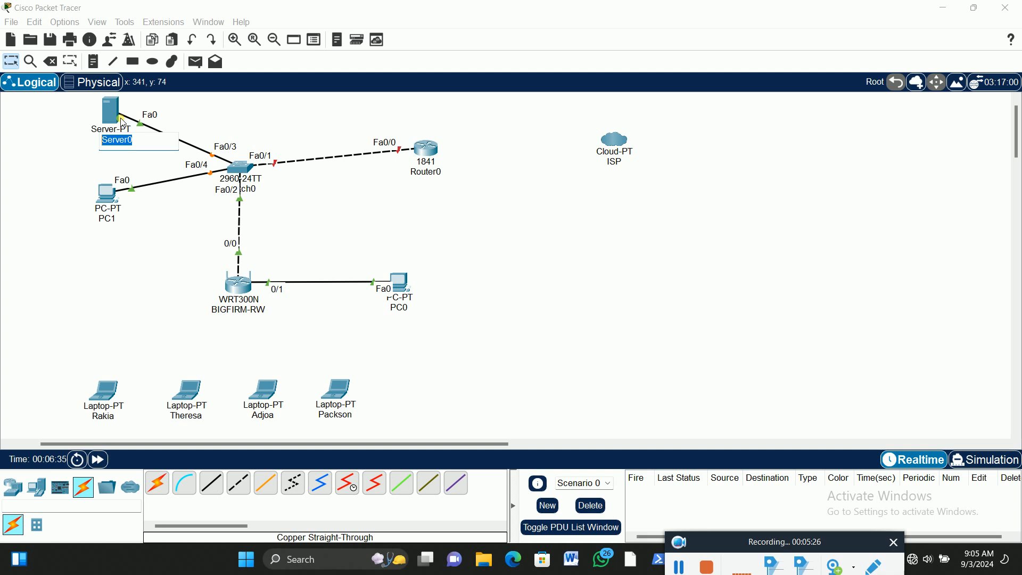
text(DNS-DHCP S)
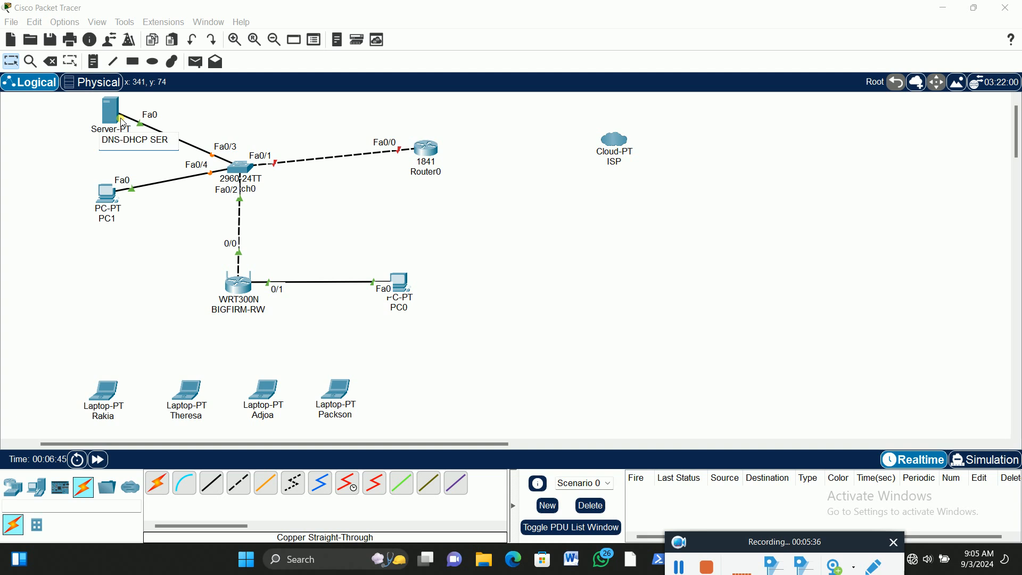
text(ER)
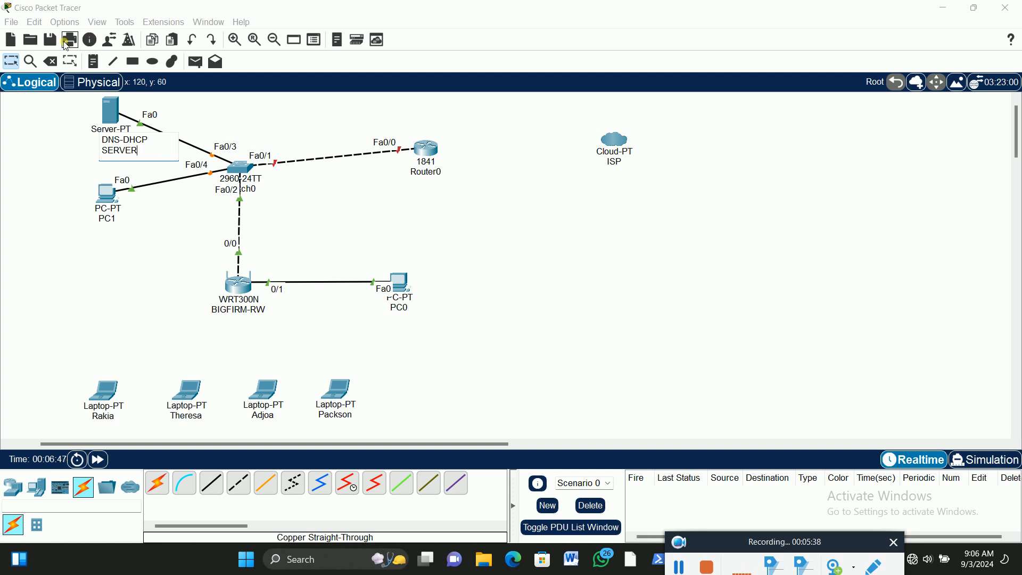
click(10, 61)
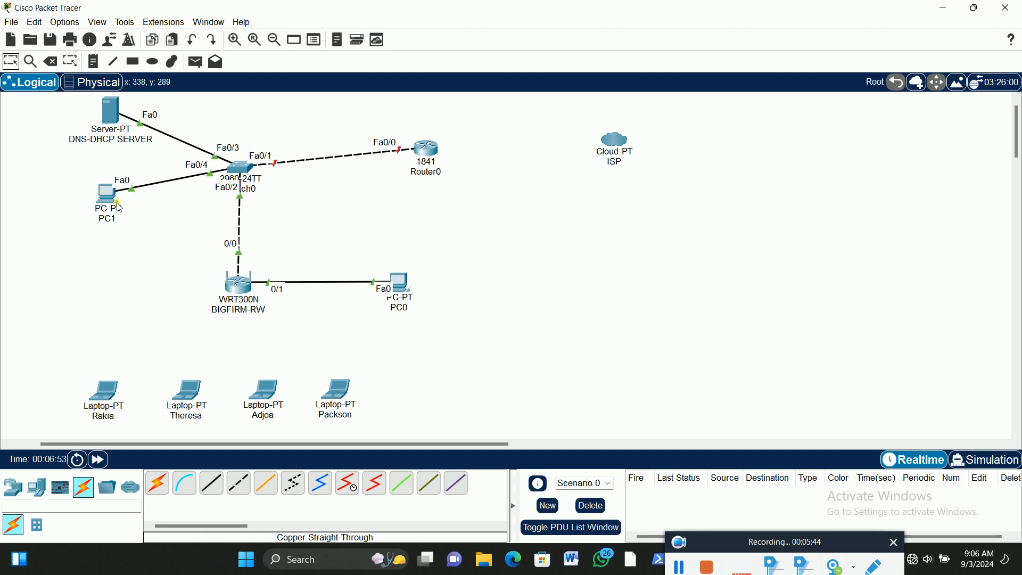
Add another PC between PC1 and the wireless router, and move PC1 slightly up to make room
click(36, 486)
click(160, 487)
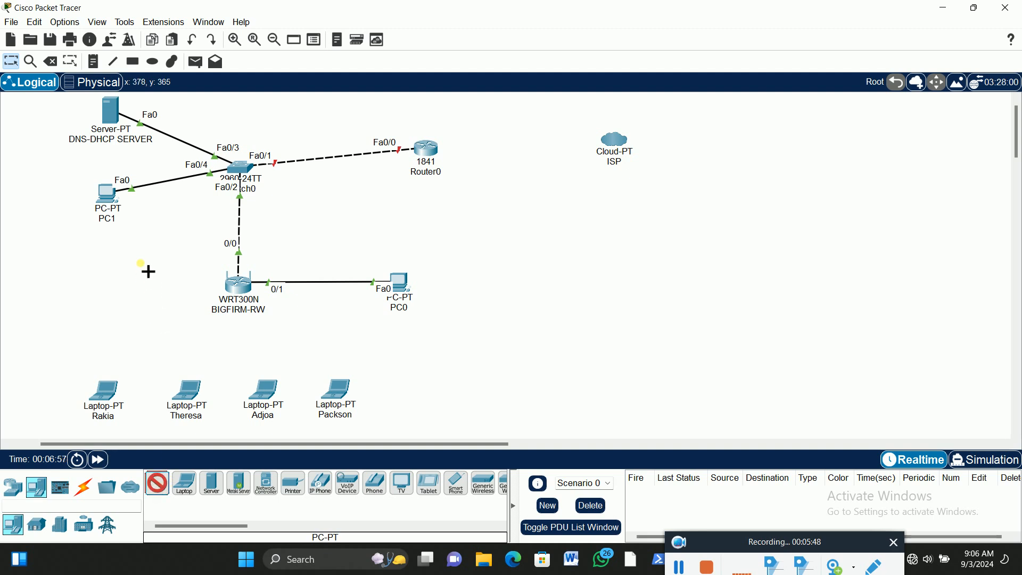
click(152, 237)
drag(109, 210, 105, 198)
drag(144, 241, 152, 239)
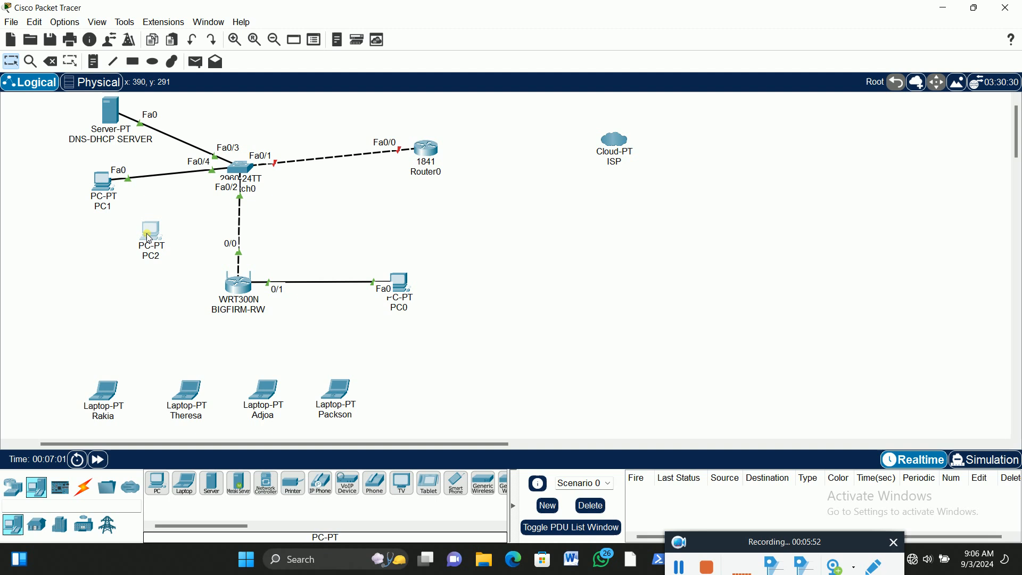
Connect PC2's FastEthernet0 port to FastEthernet0/5 on the switch with a copper straight-through cable
click(84, 488)
click(211, 483)
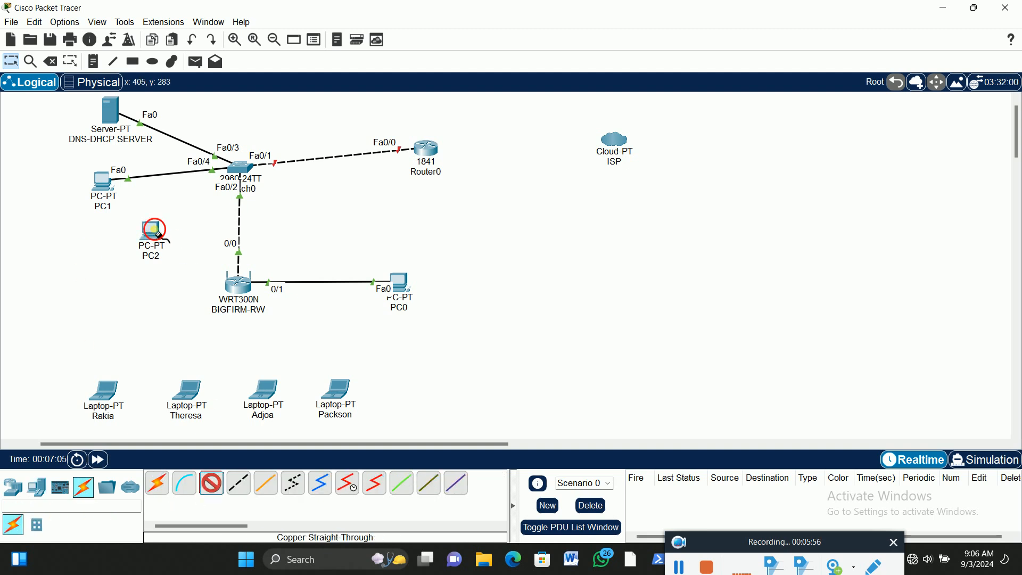
click(152, 235)
click(181, 277)
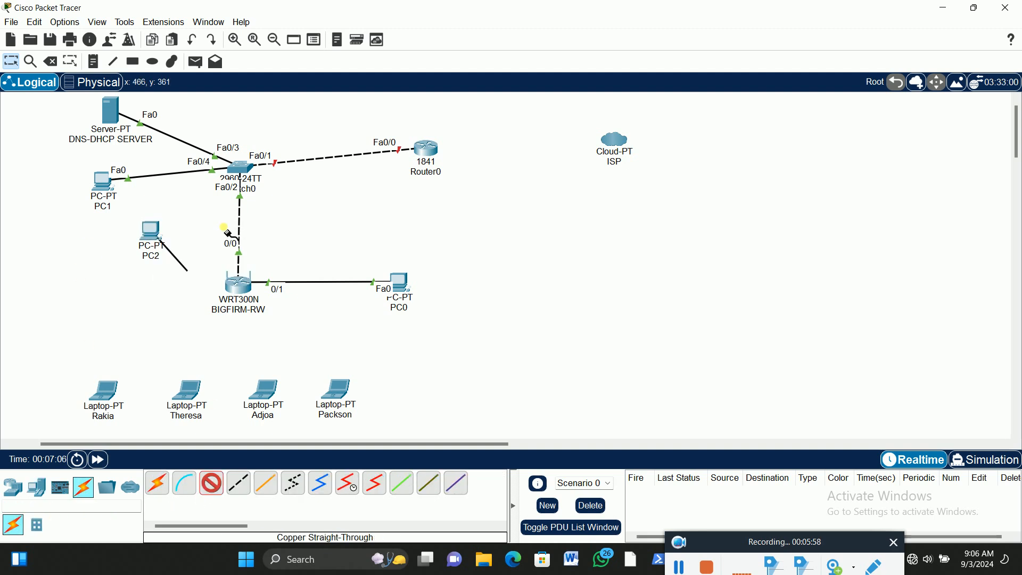
click(239, 168)
click(272, 191)
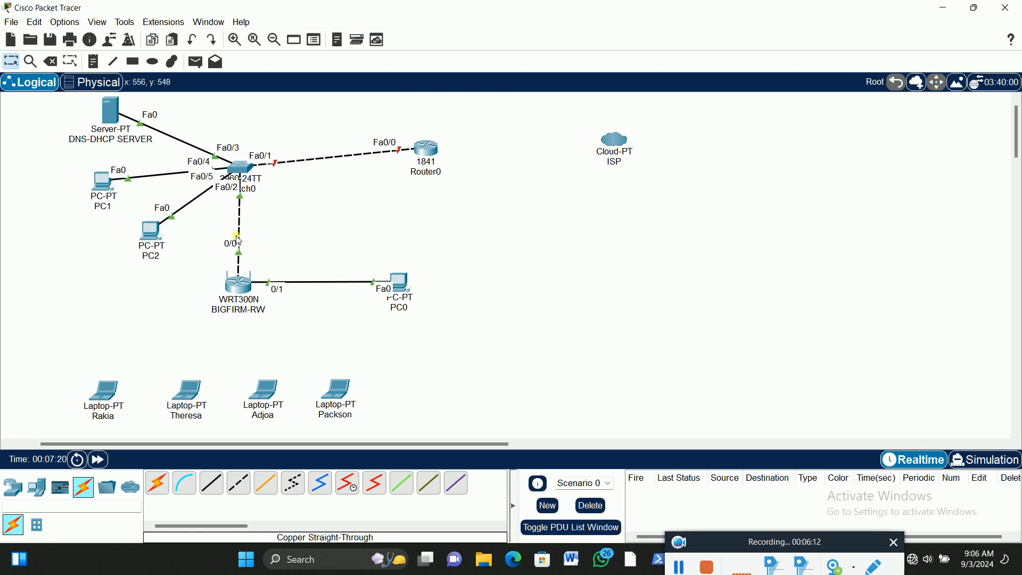
Place a note reading "WAN 192.168.10.2 Static Address" beside the link between the switch and the wireless router
click(137, 64)
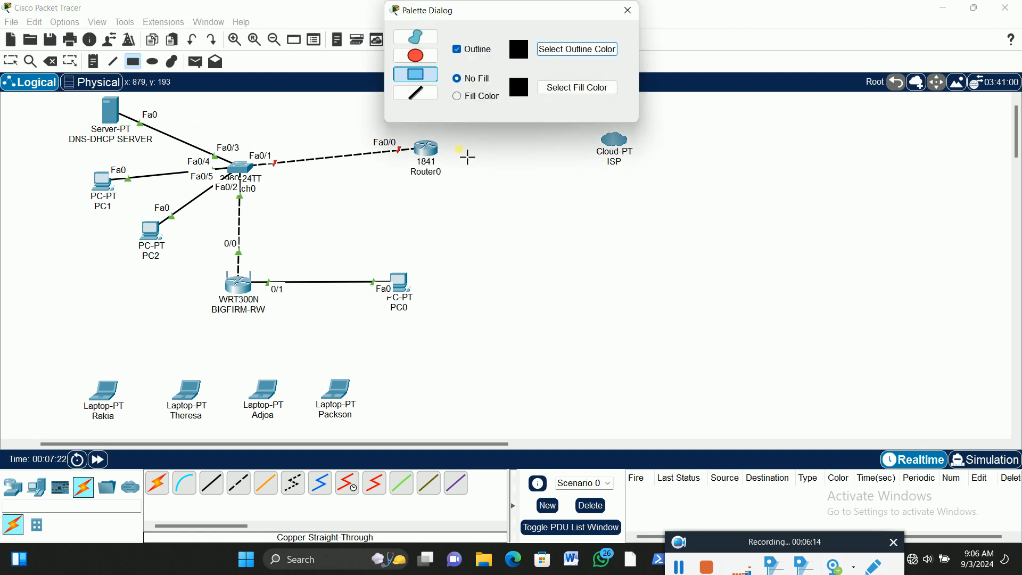
click(626, 11)
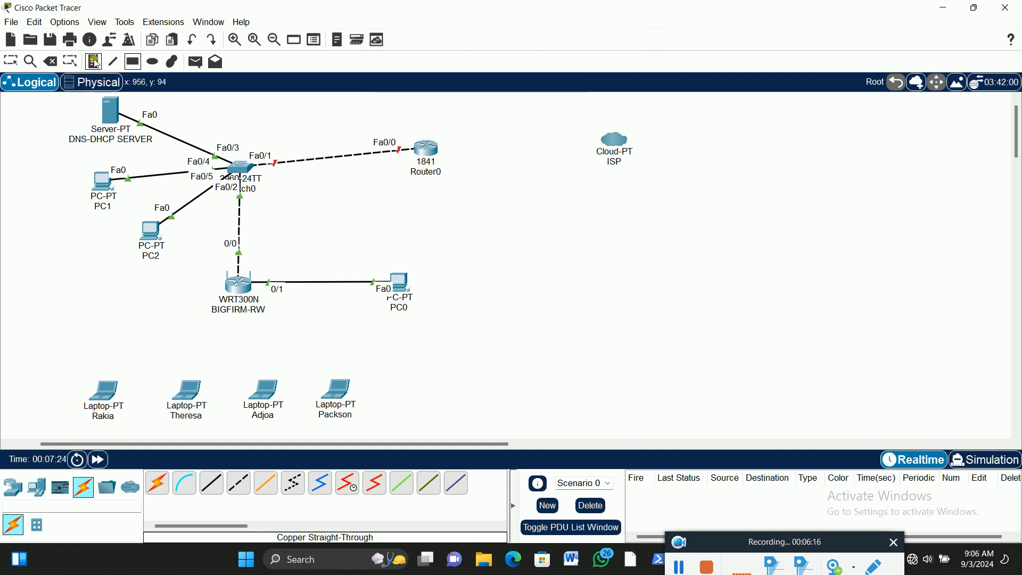
click(250, 230)
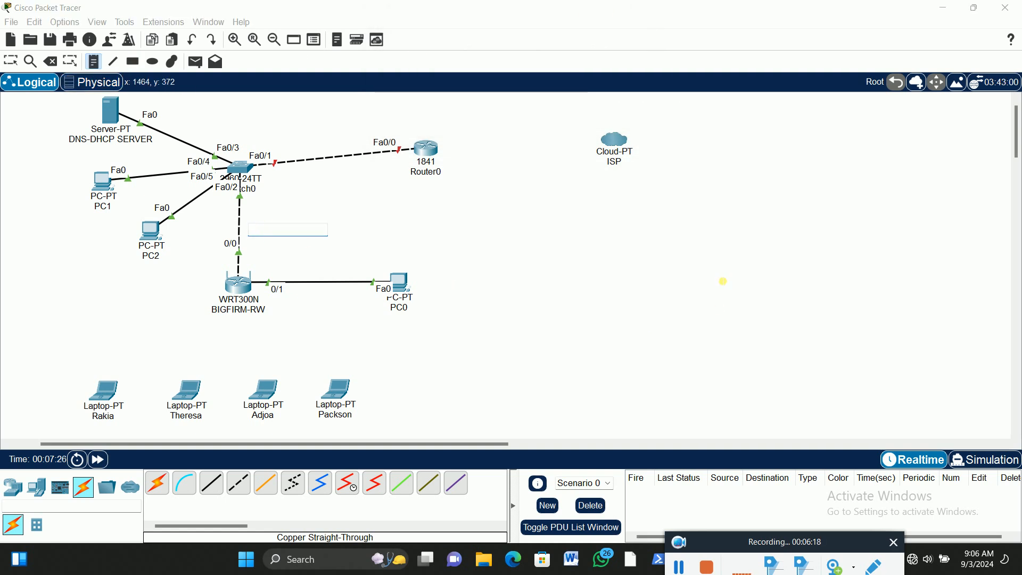
text(WAN)
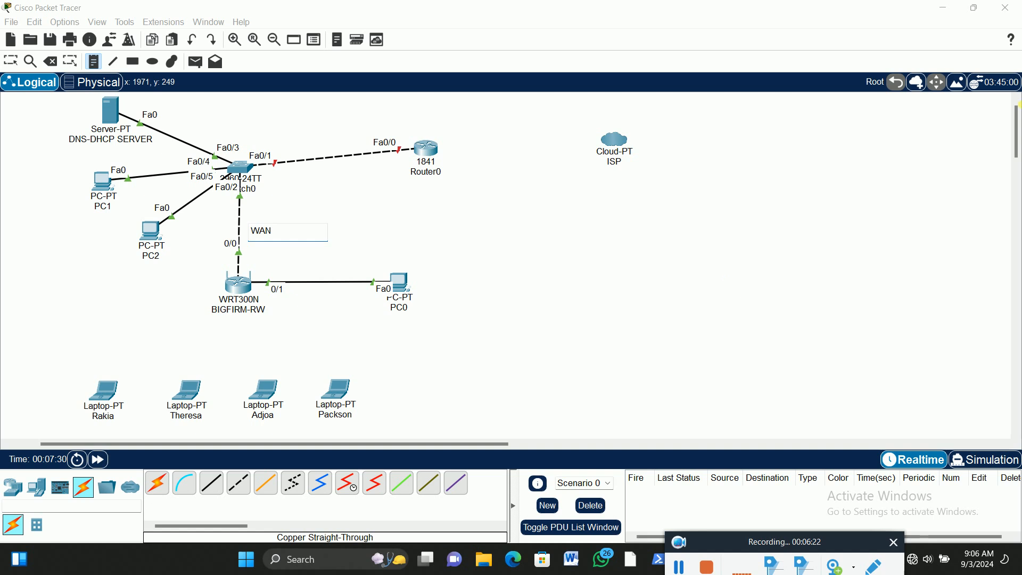
text( 192.168.10.)
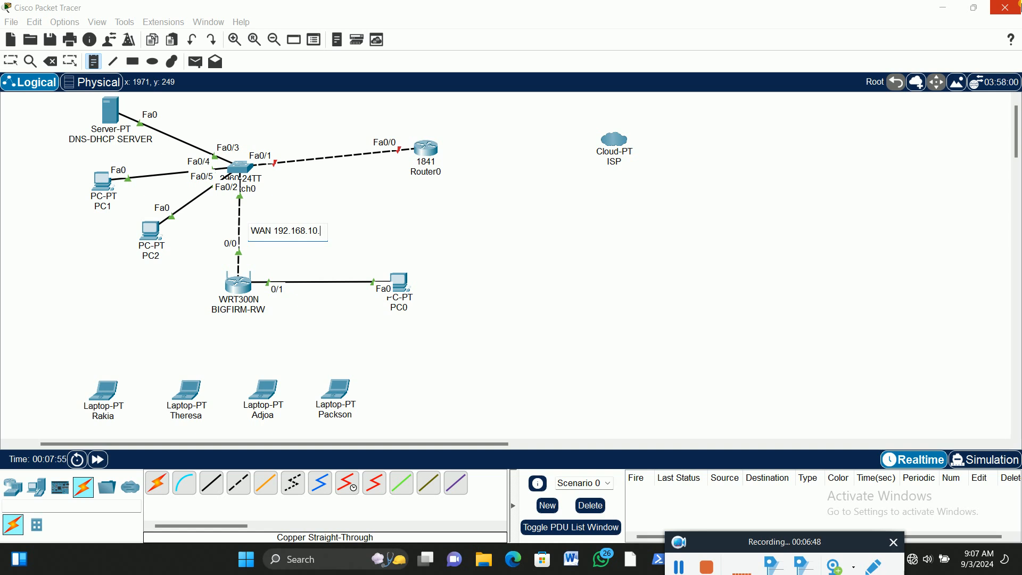
key(BackSpace)
key(BackSpace)
text(.)
key(BackSpace)
key(BackSpace)
key(BackSpace)
text(10.2)
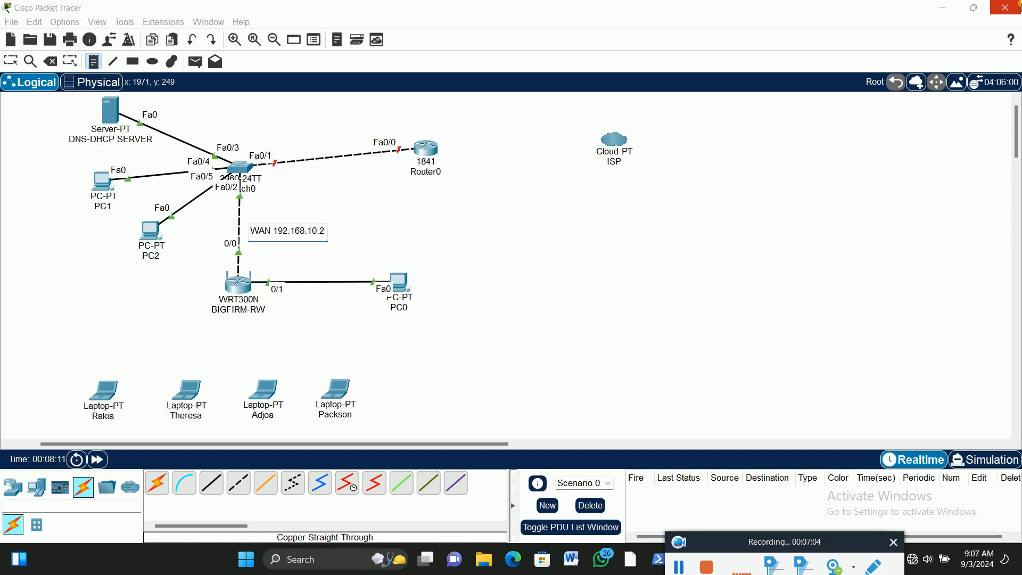
key(Return)
text(Static)
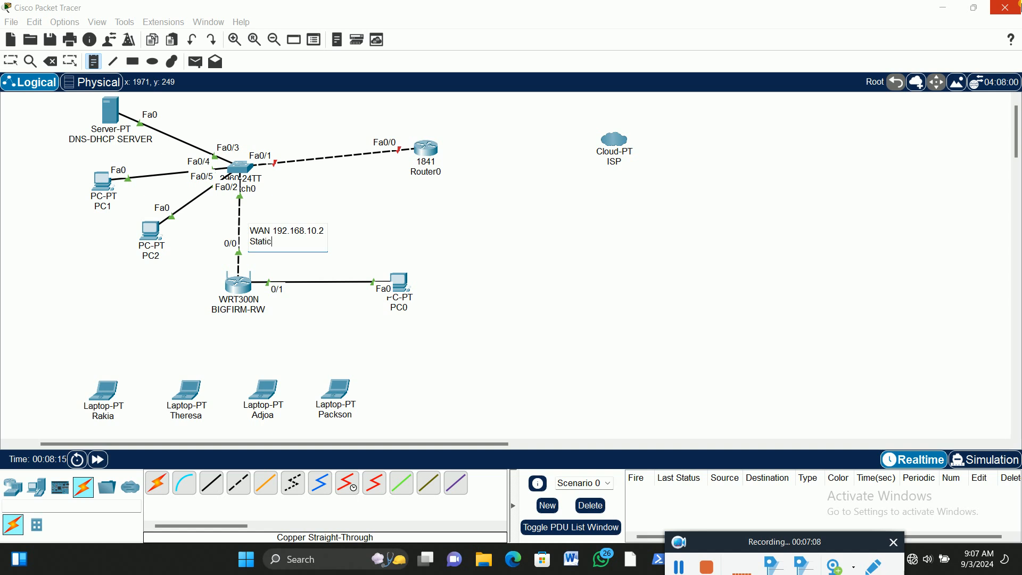
text( Address)
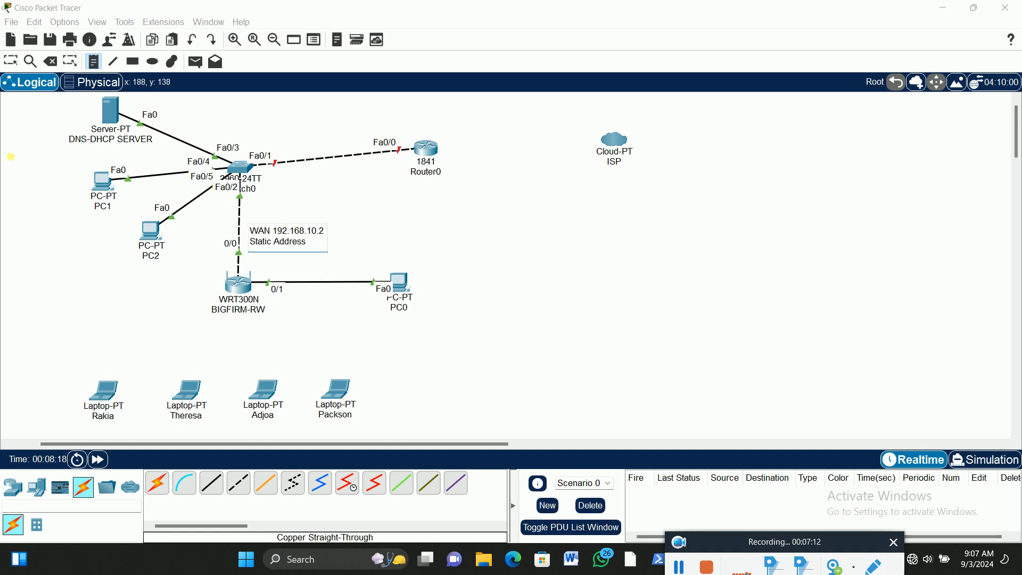
Place a two-line note reading "Private Netwrok" and "192.168.20.0/24" between the wireless router and the laptops, and nudge it into position
click(250, 344)
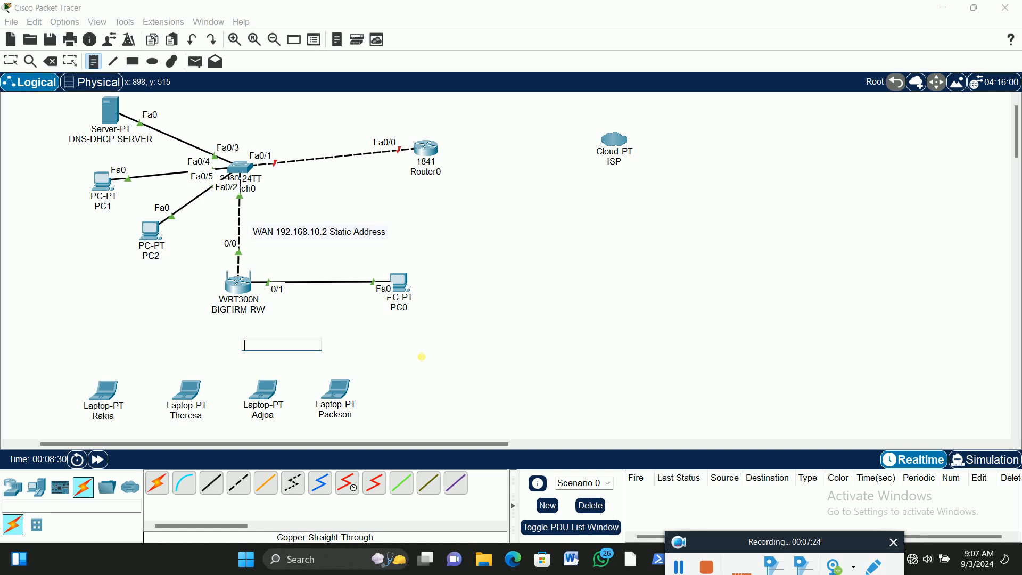
text(Private )
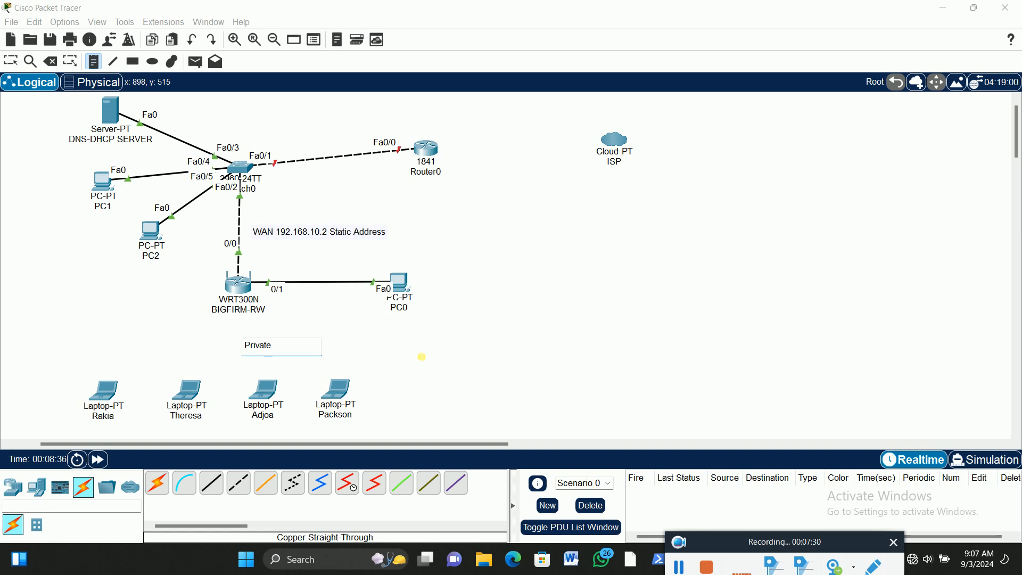
text(Netwrok)
click(422, 357)
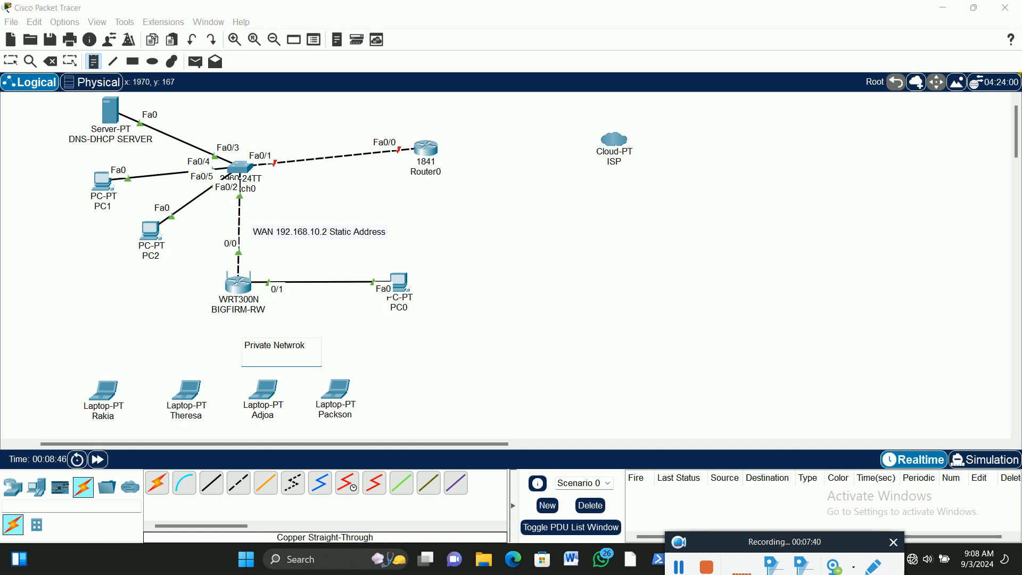
text(2.168.20.0/24)
click(10, 63)
drag(283, 349, 275, 346)
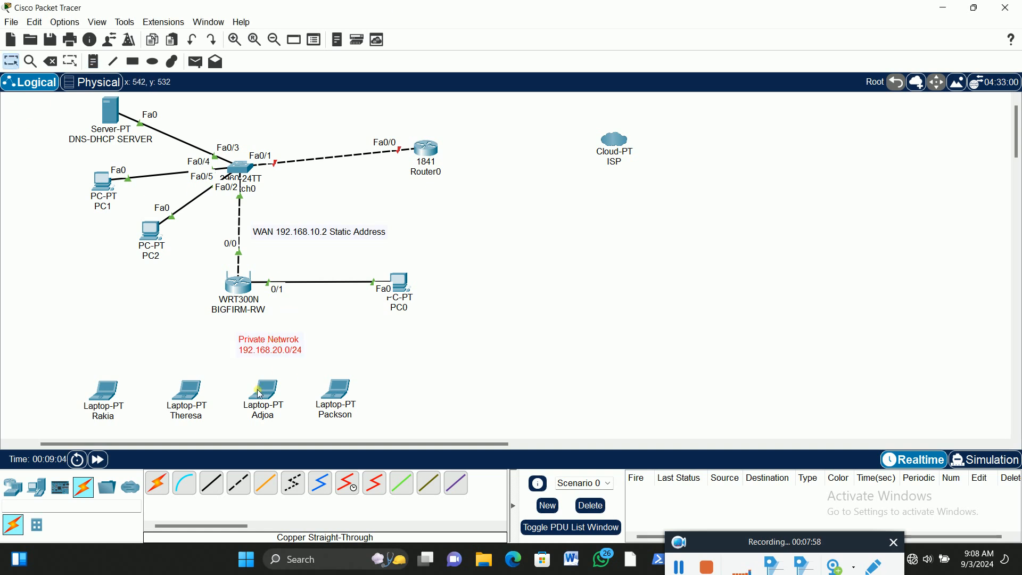
Rename PC0, the computer wired to the wireless router, as BFADMIN-PC
click(412, 307)
drag(412, 307, 386, 308)
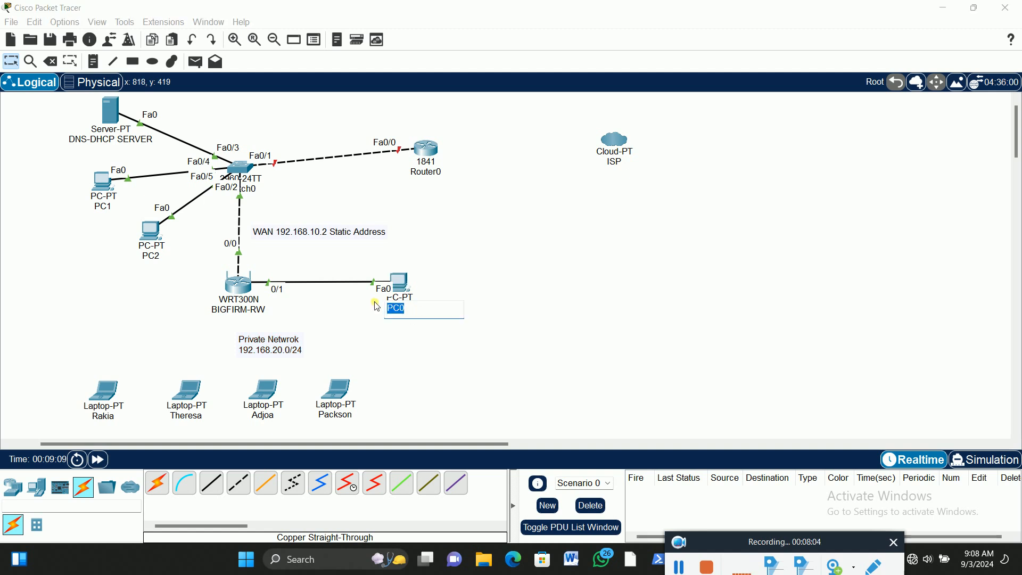
text(BFADMIN)
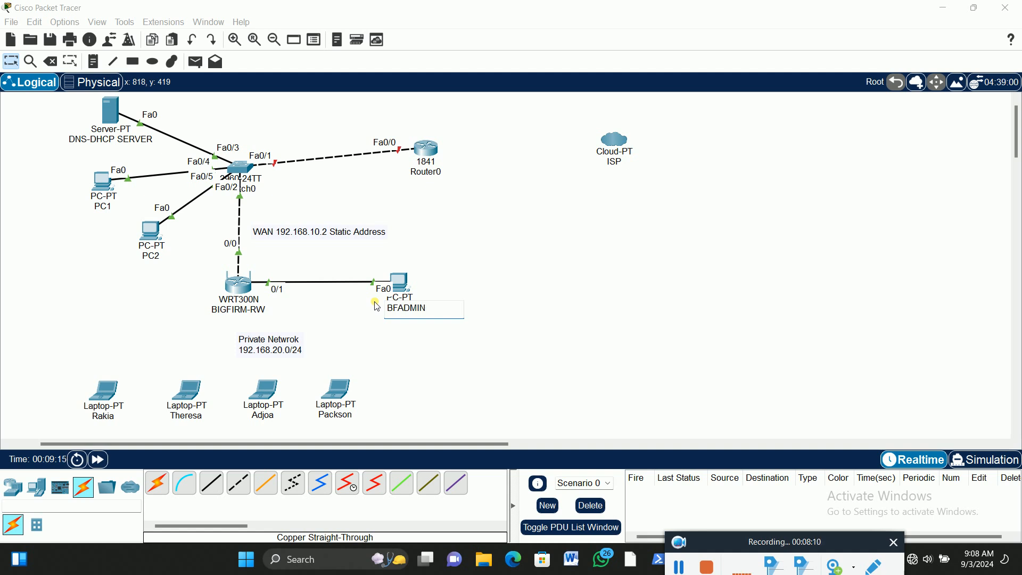
text(-PC)
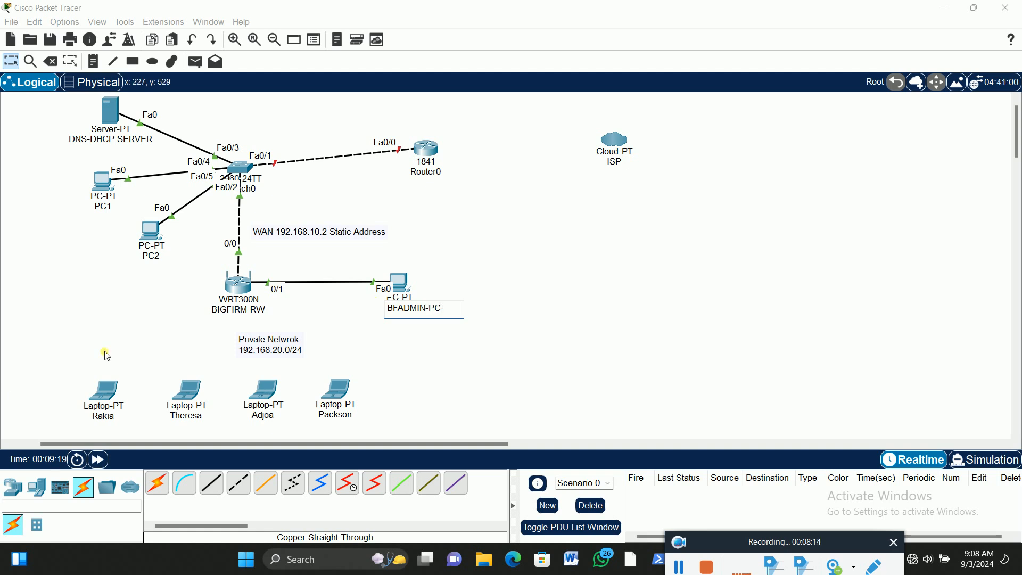
click(14, 62)
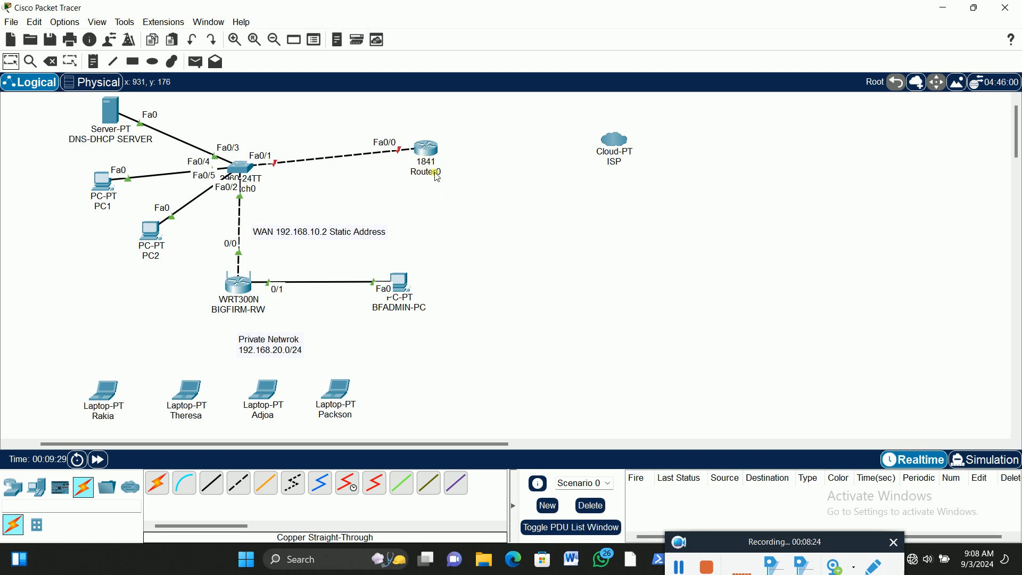
Rename the 1841 router as BFR1
mouse_move(437, 177)
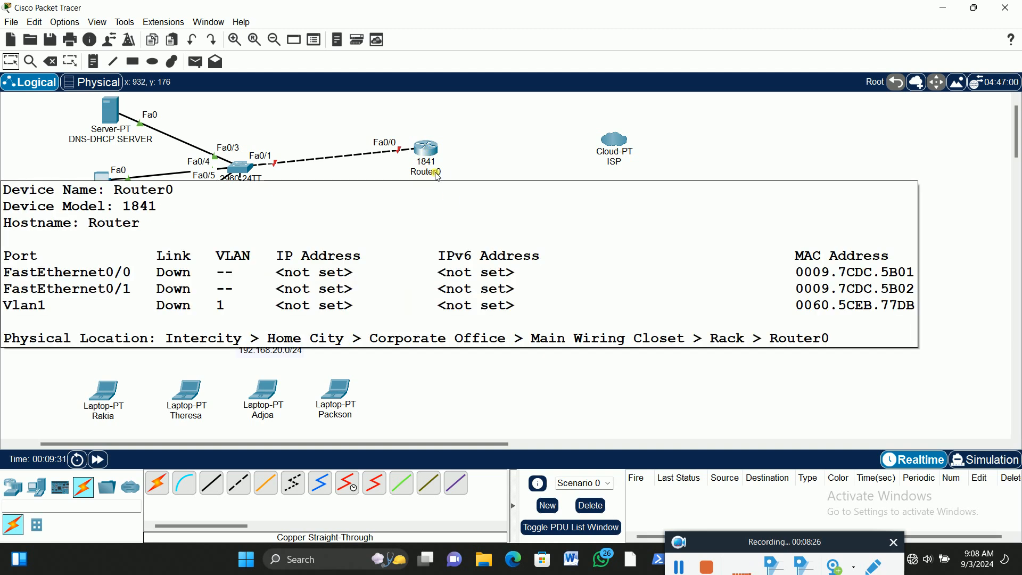
click(436, 174)
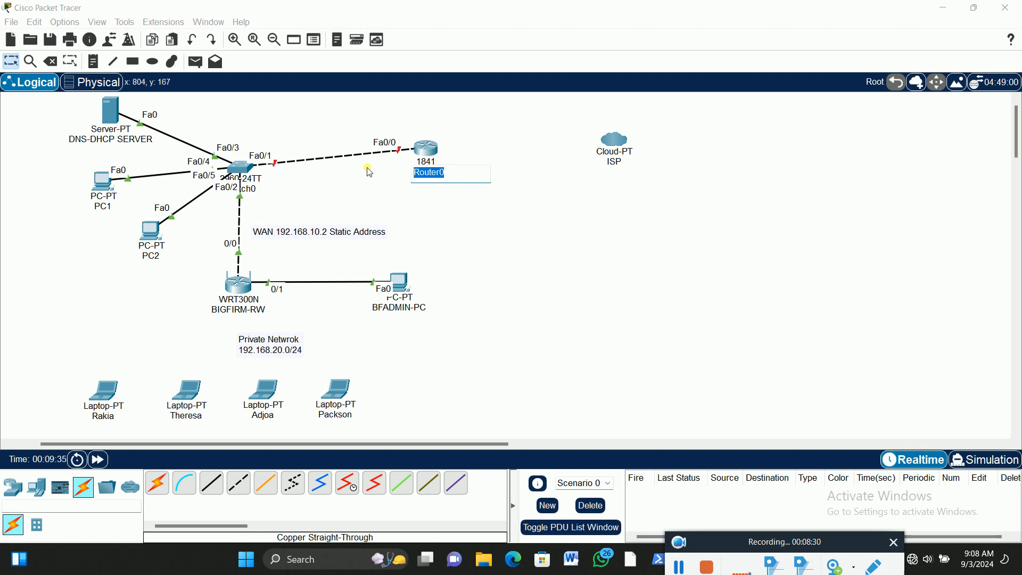
text(BF)
key(Return)
Open the BFR1 router's physical device view and switch its power off
click(431, 153)
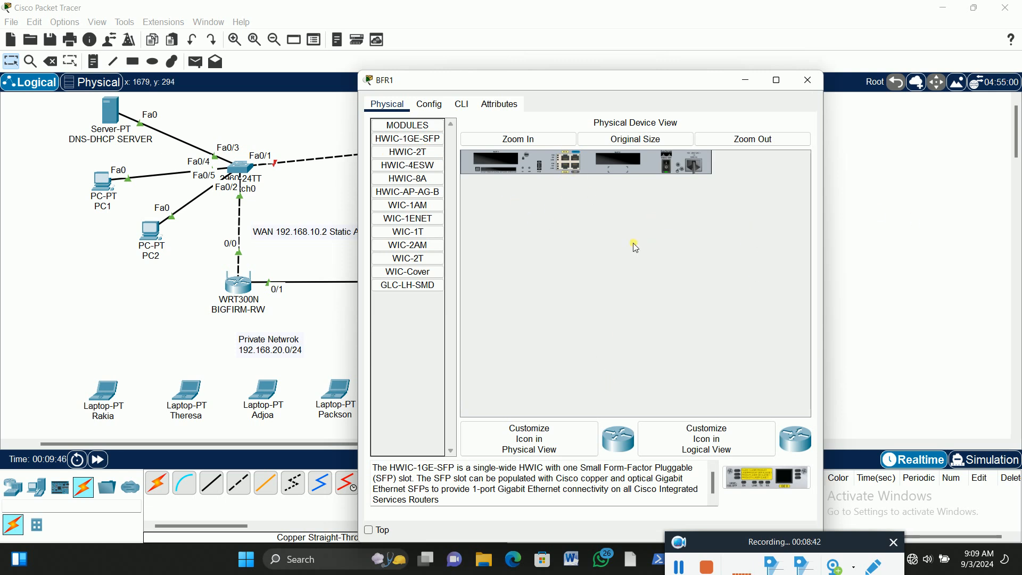
click(519, 140)
drag(618, 413, 748, 415)
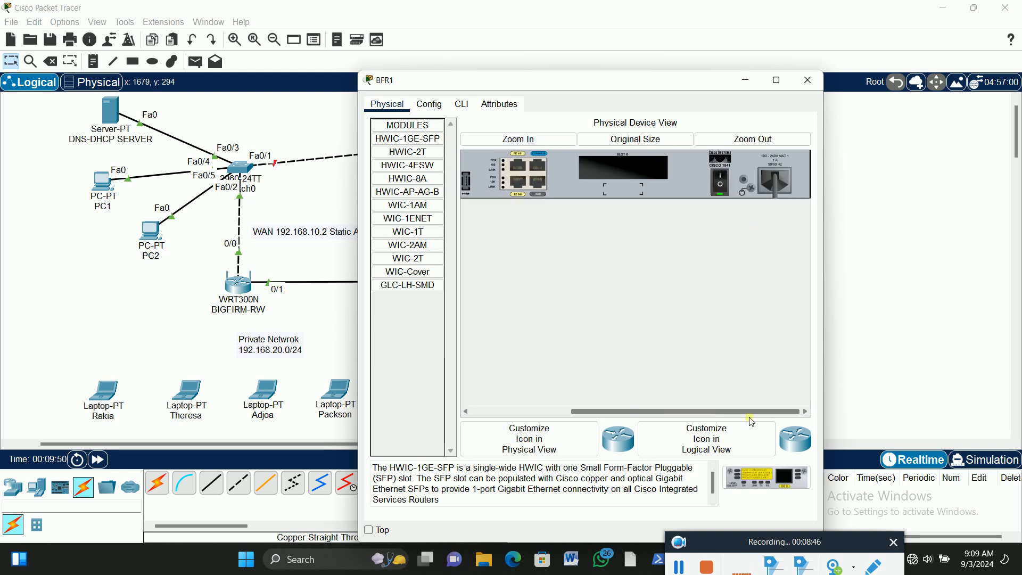
click(722, 180)
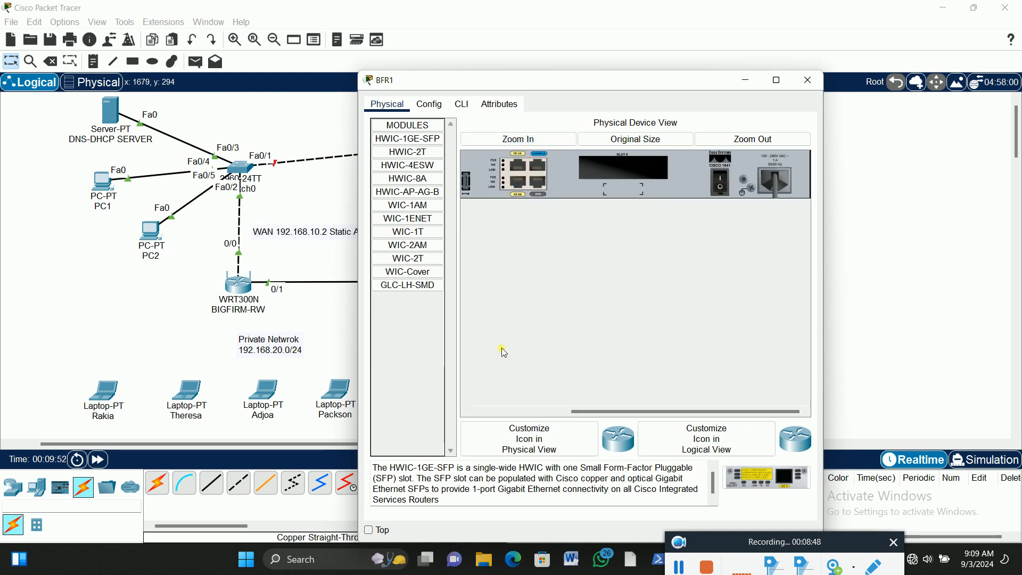
Install an HWIC-2T module in the router's empty slot beside the power switch, and turn the router back on
click(415, 153)
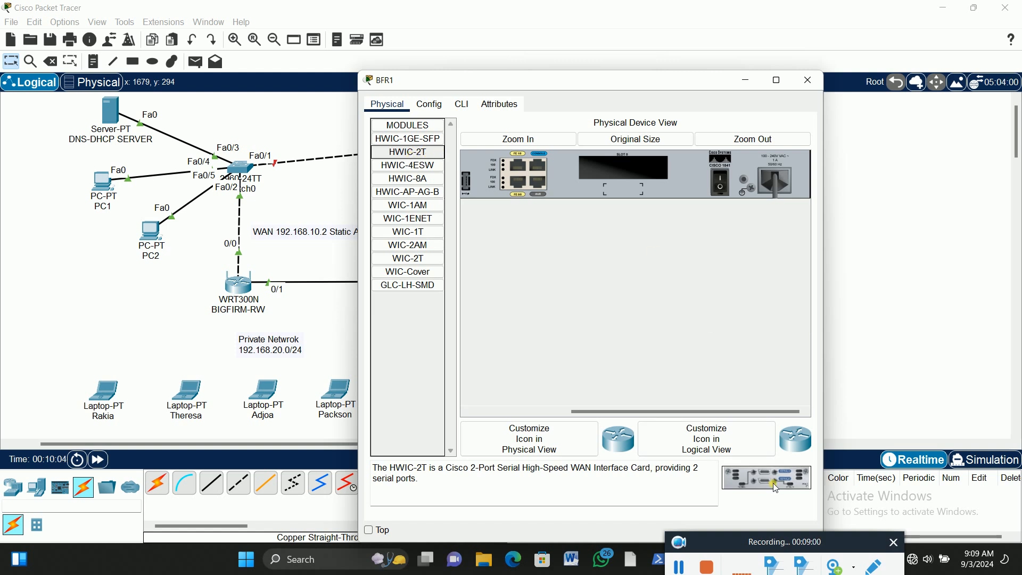
drag(773, 484, 639, 179)
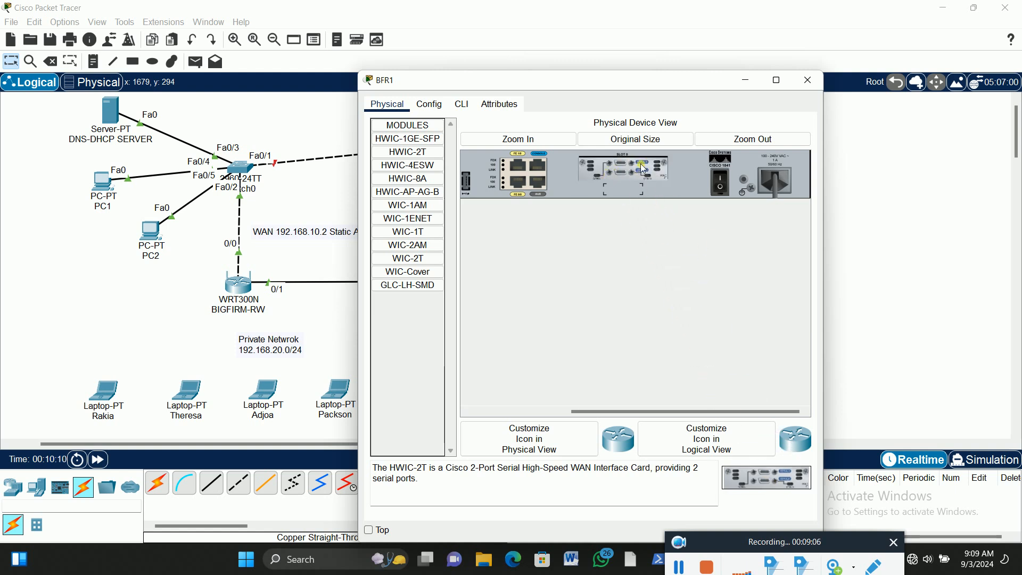
click(721, 178)
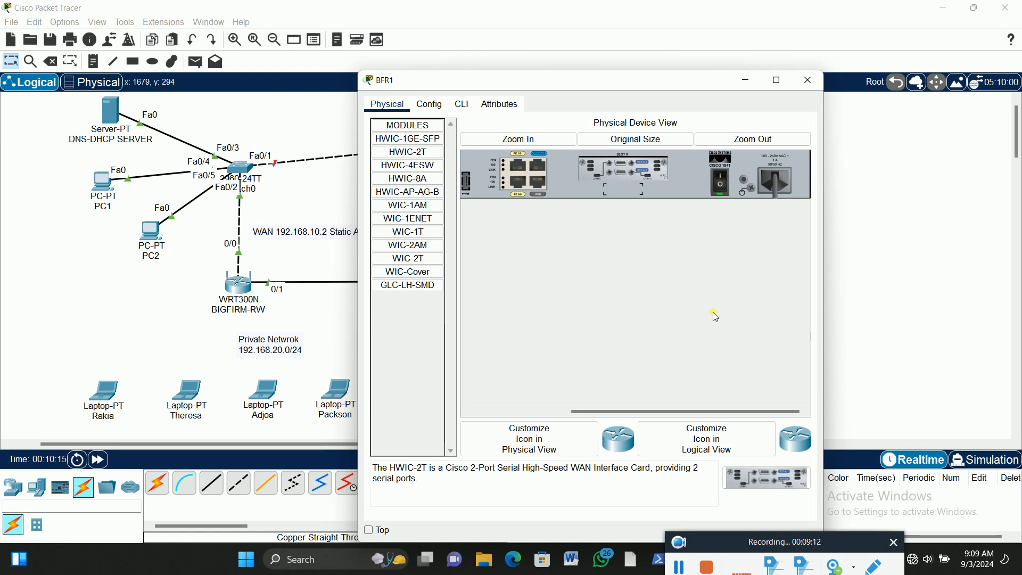
click(813, 81)
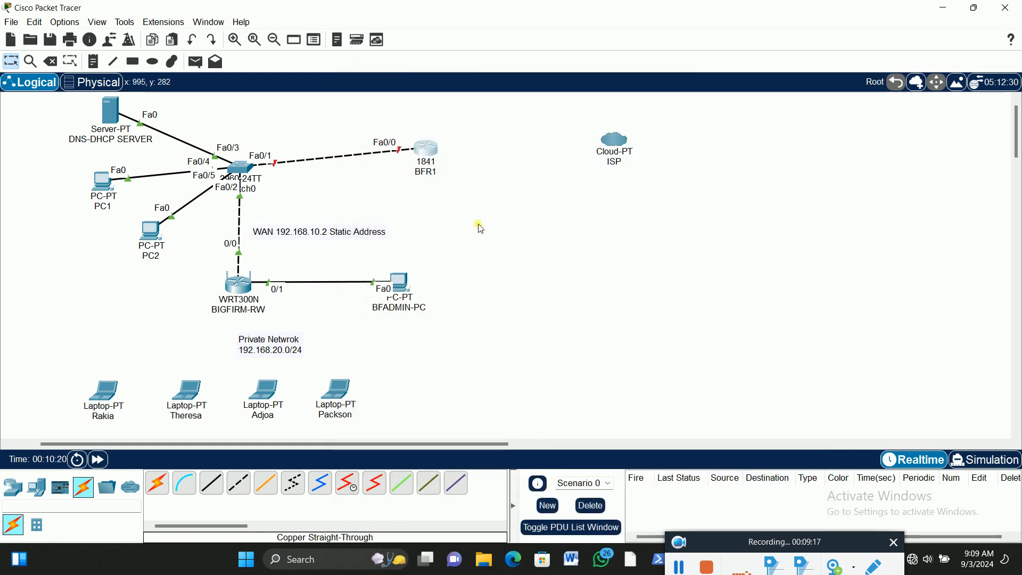
Connect BFR1's Serial0/0/0 port to the ISP cloud's Serial0 port with a Serial DCE cable
click(351, 489)
click(425, 148)
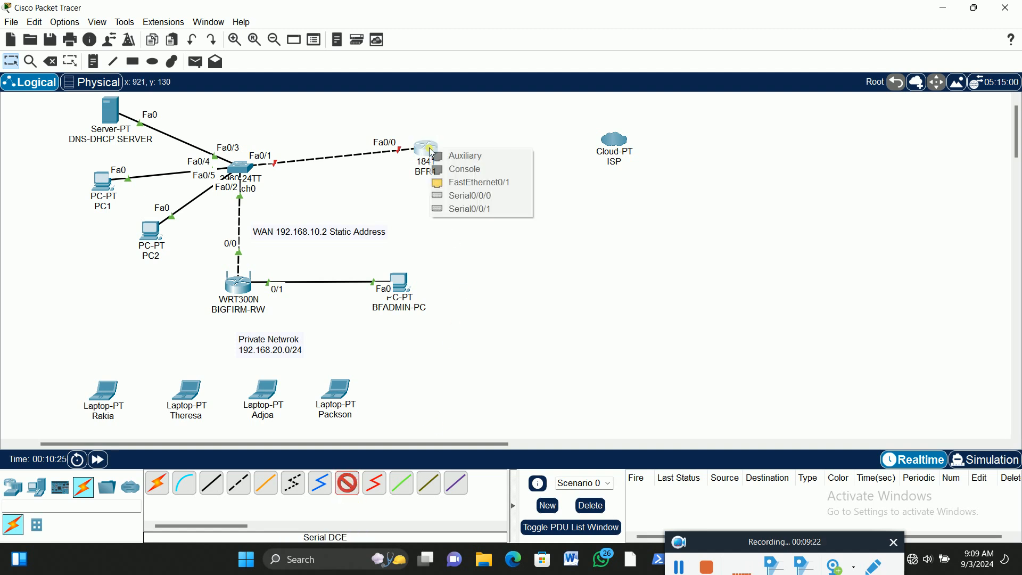
click(482, 196)
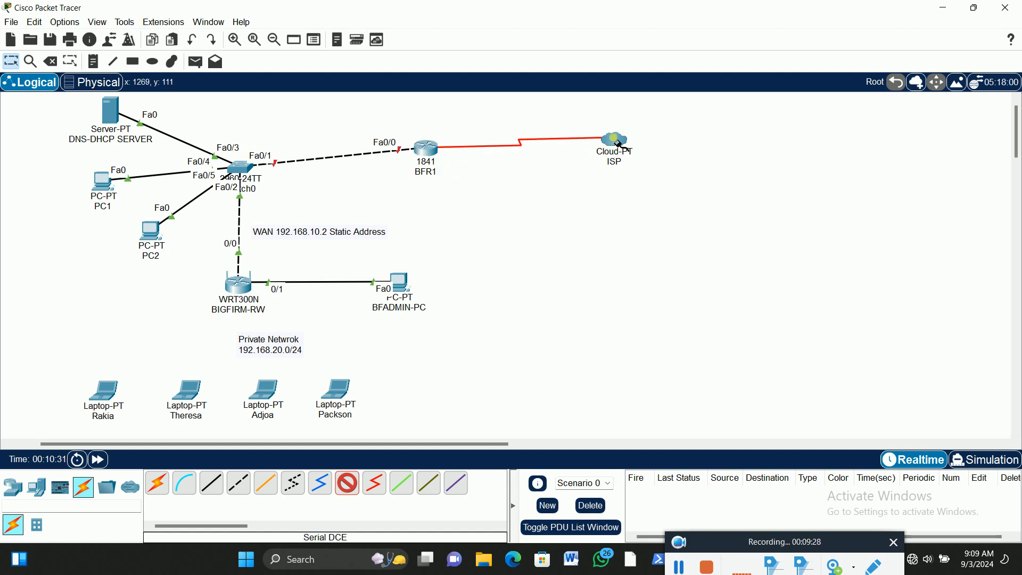
click(612, 141)
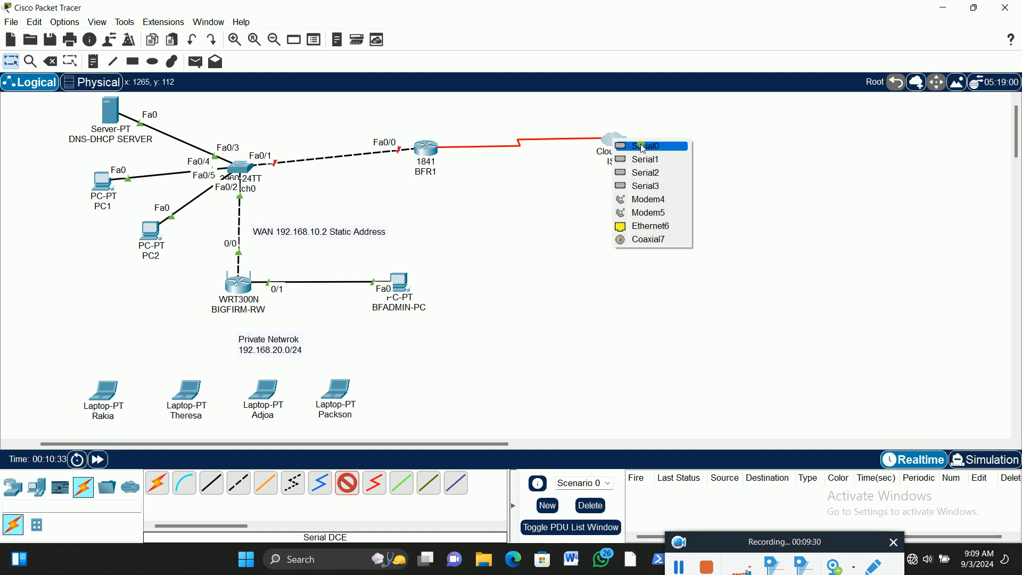
click(659, 147)
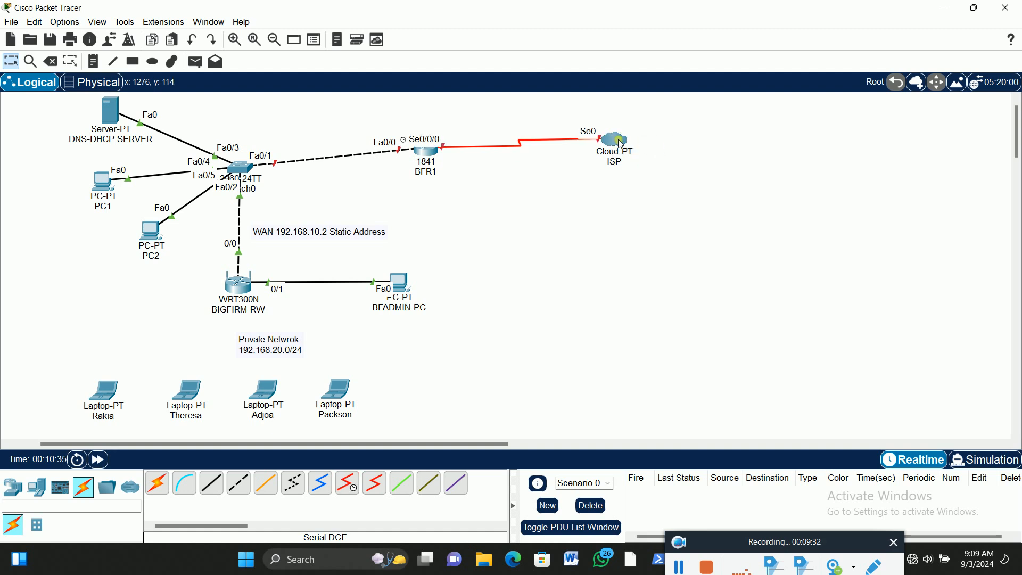
Tidy the layout by moving the ISP cloud slightly up, BFR1 level with the switch, and the DNS-DHCP server closer to the switch
drag(620, 142, 622, 126)
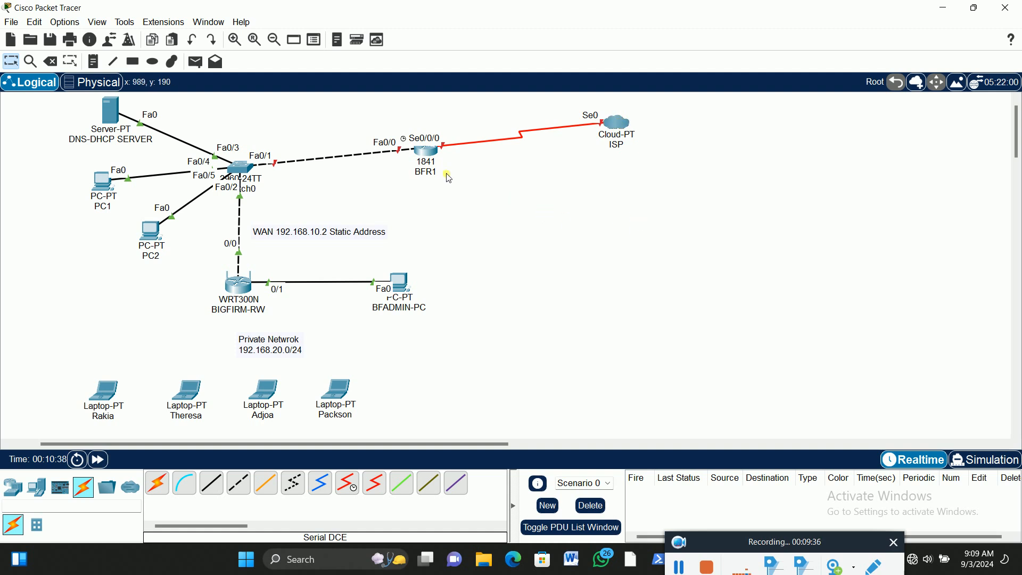
drag(436, 158, 435, 175)
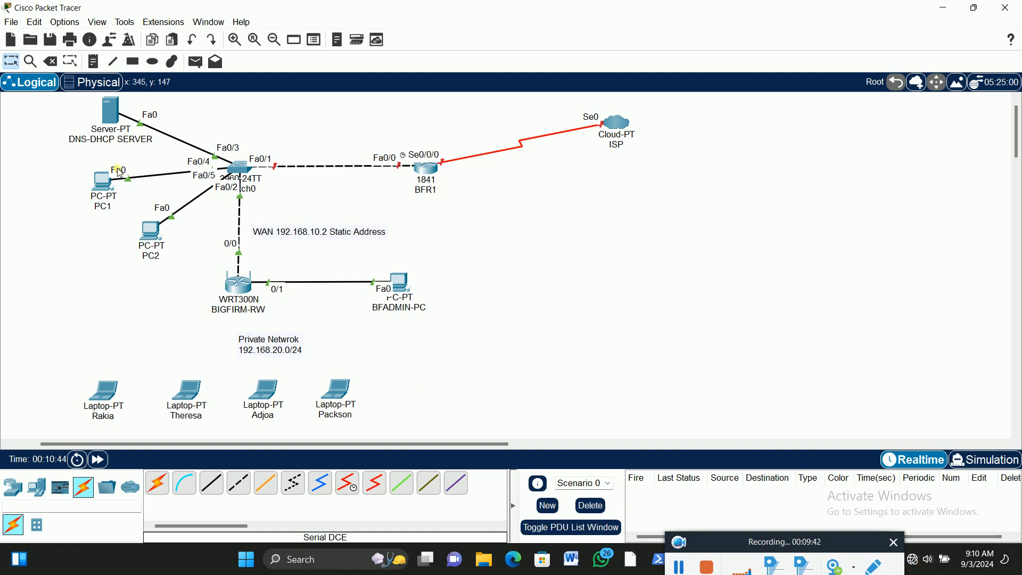
drag(112, 128, 132, 128)
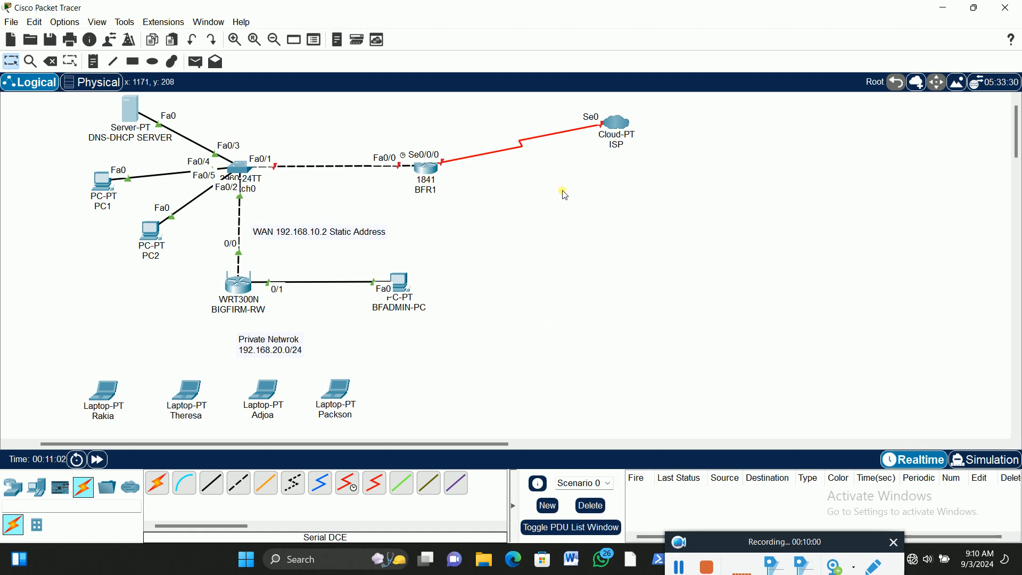
Place a note reading 10.10.20.1 beside the BFR1 router's label, on the side facing the ISP cloud
click(93, 63)
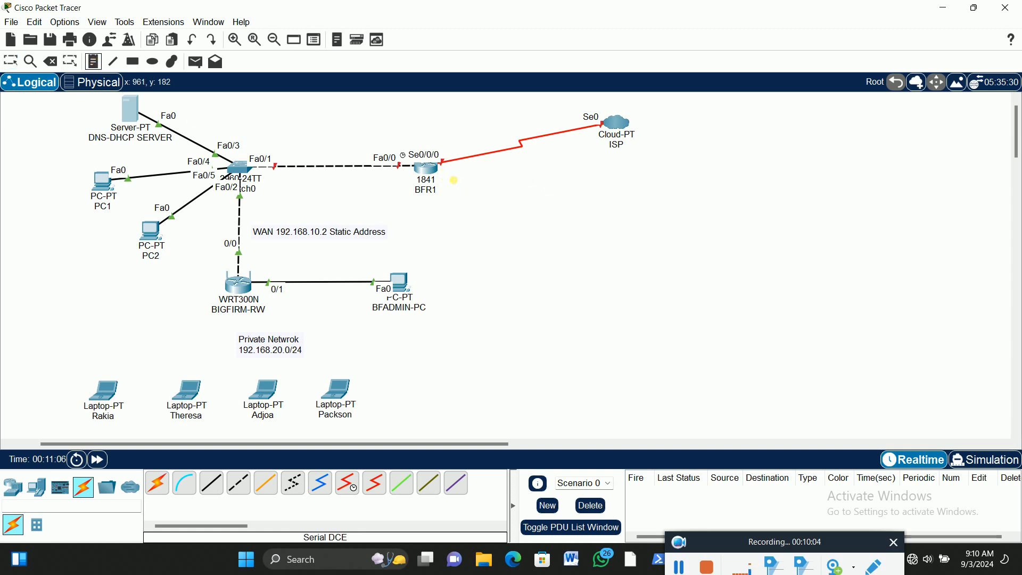
click(445, 178)
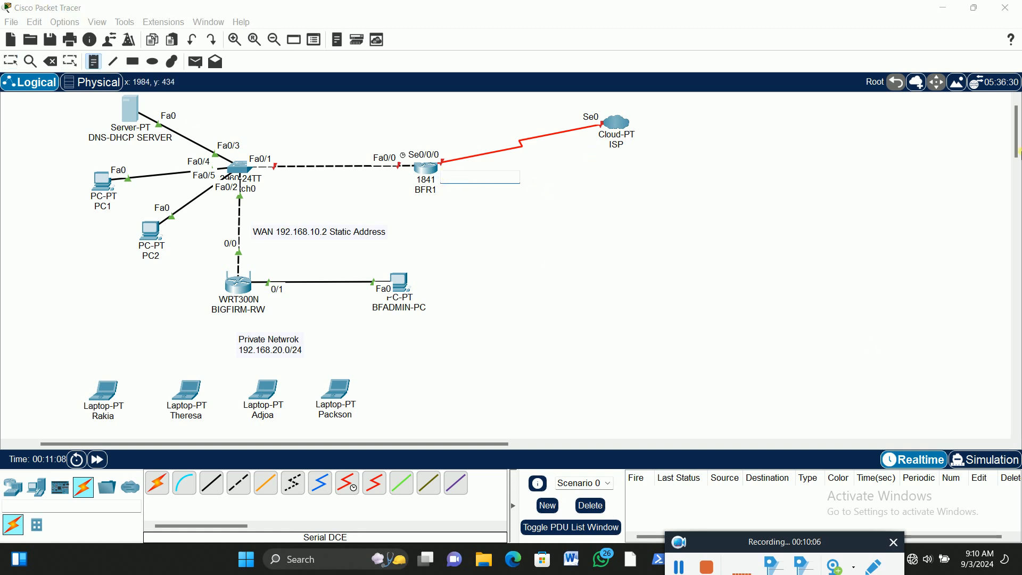
text(10.10.2)
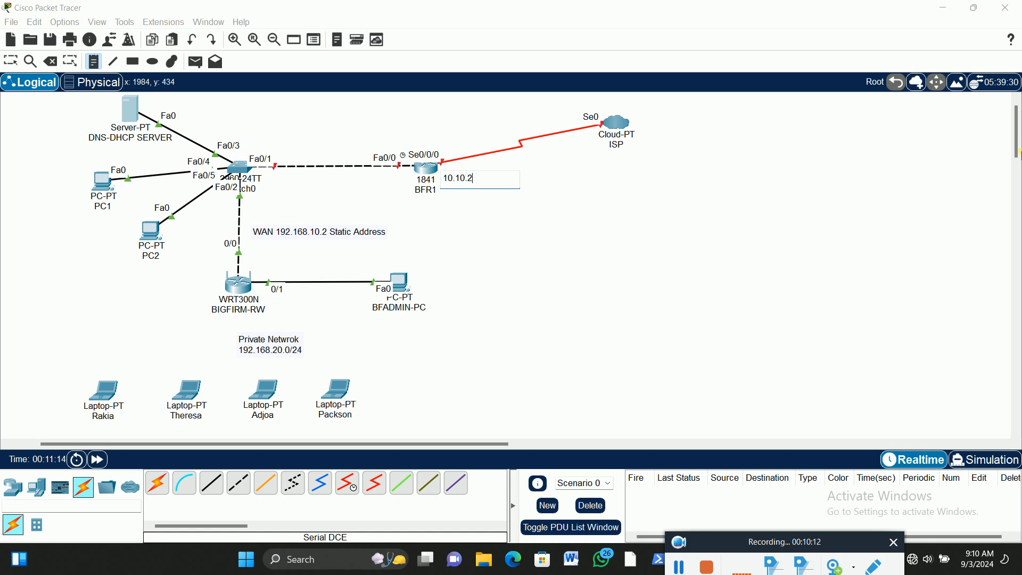
text(1)
click(10, 60)
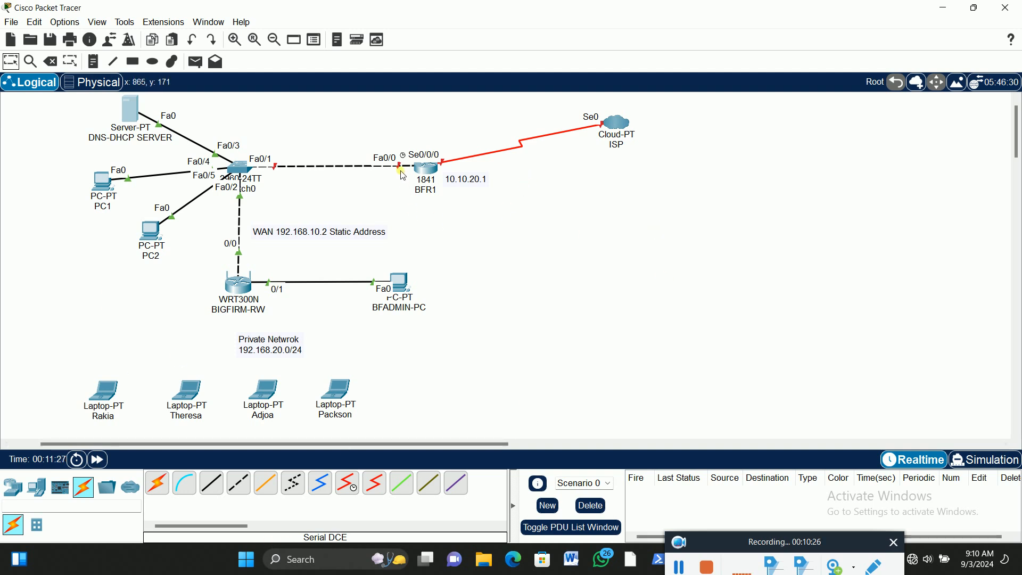
Add a note reading 192.168.10.1 for BFR1 and position it above the router's Fa0/0 port label
click(94, 61)
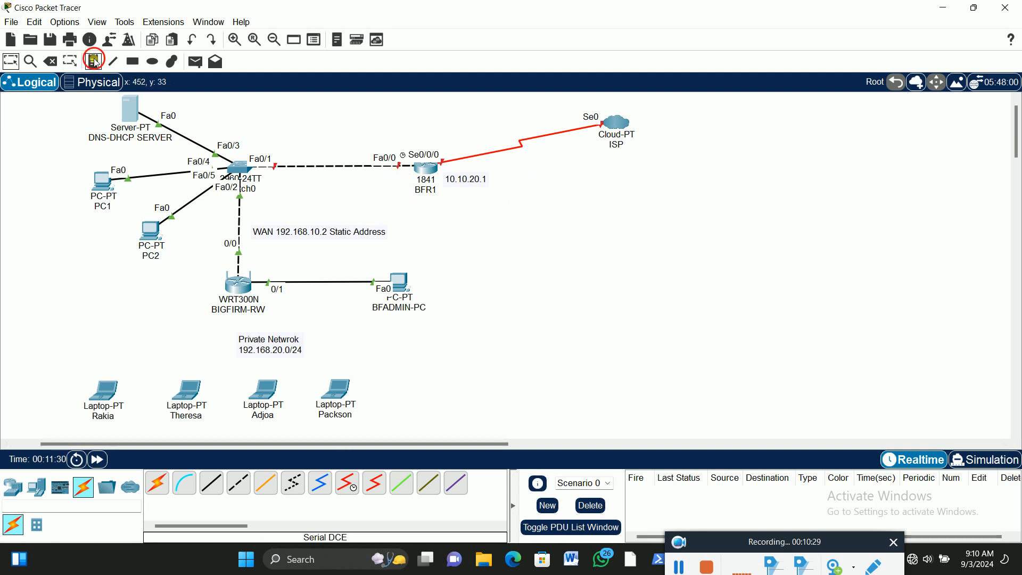
click(365, 178)
text(192.168)
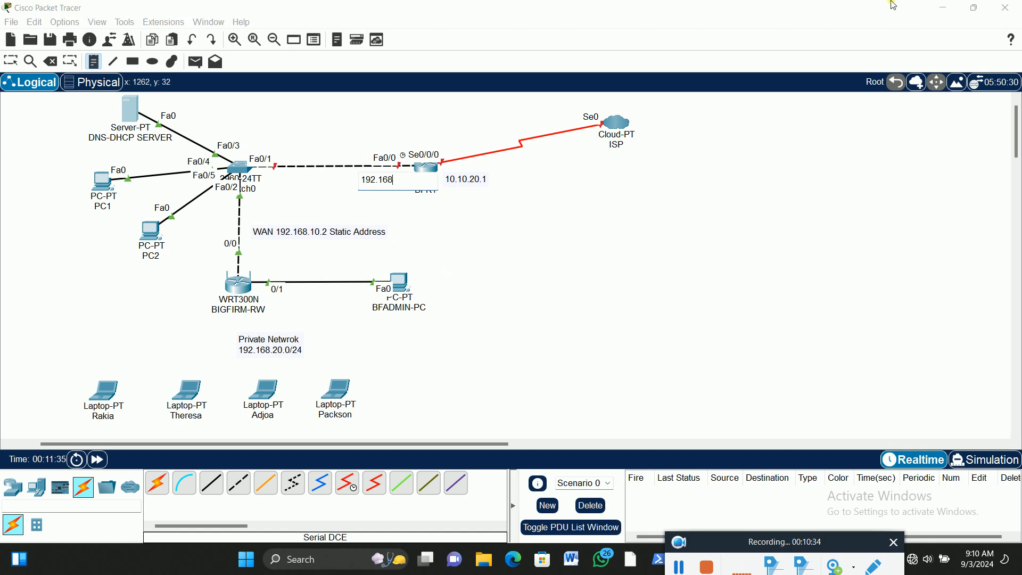
text(.10.1)
click(11, 61)
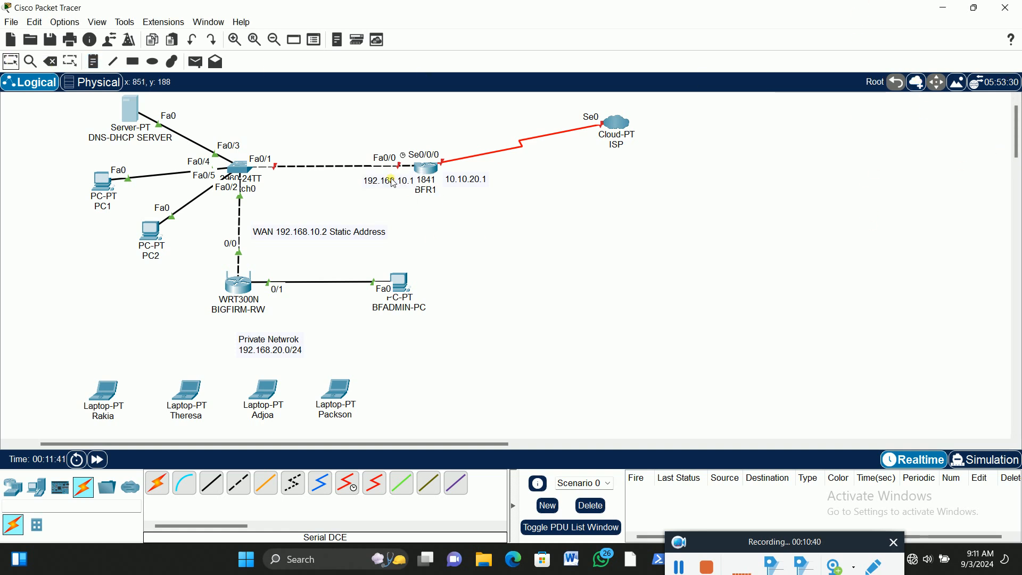
drag(397, 186, 382, 147)
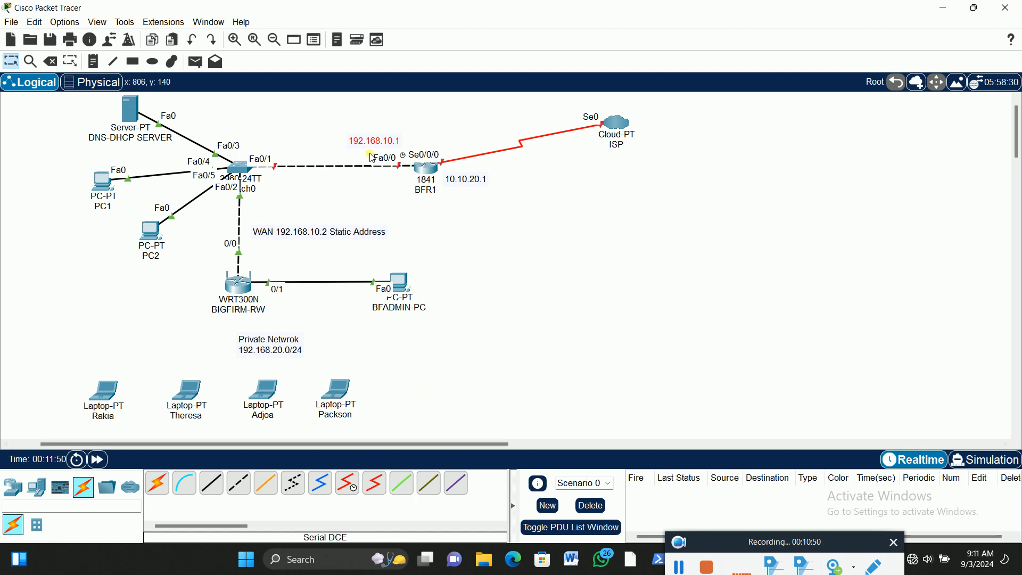
drag(377, 141, 379, 143)
Duplicate the 192.168.10.1 note beneath the DNS-DHCP server and change the copy to 192.168.10.201
drag(372, 144, 119, 151)
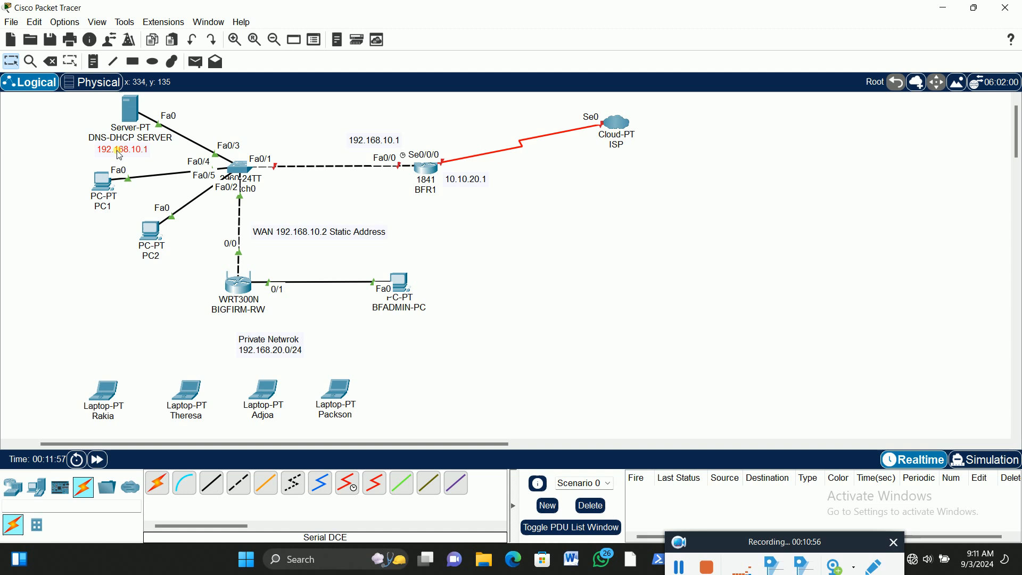
double_click(151, 151)
text(20)
click(32, 120)
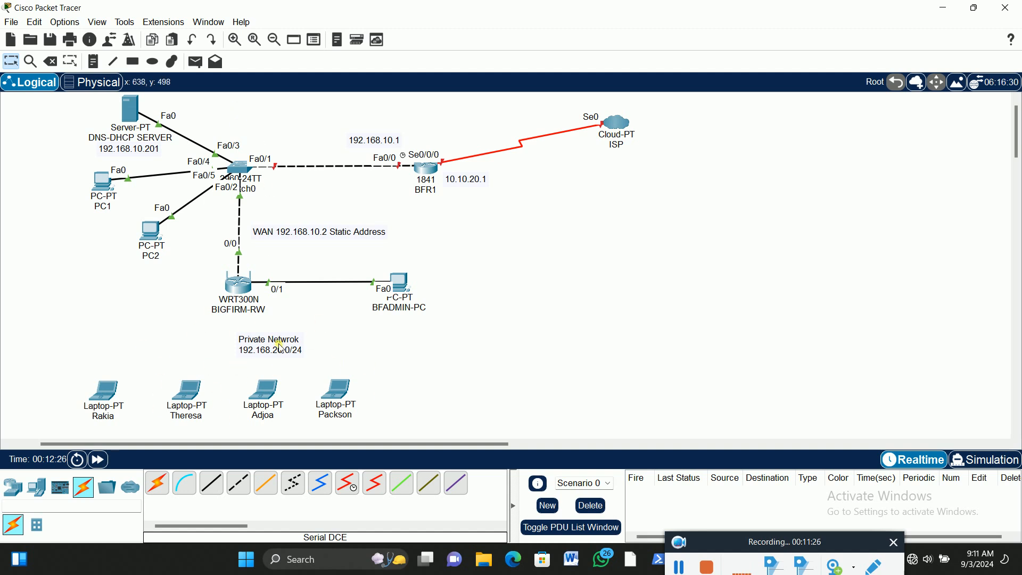
Insert the line "LAN" above the existing text of the private network note below the wireless router
double_click(239, 341)
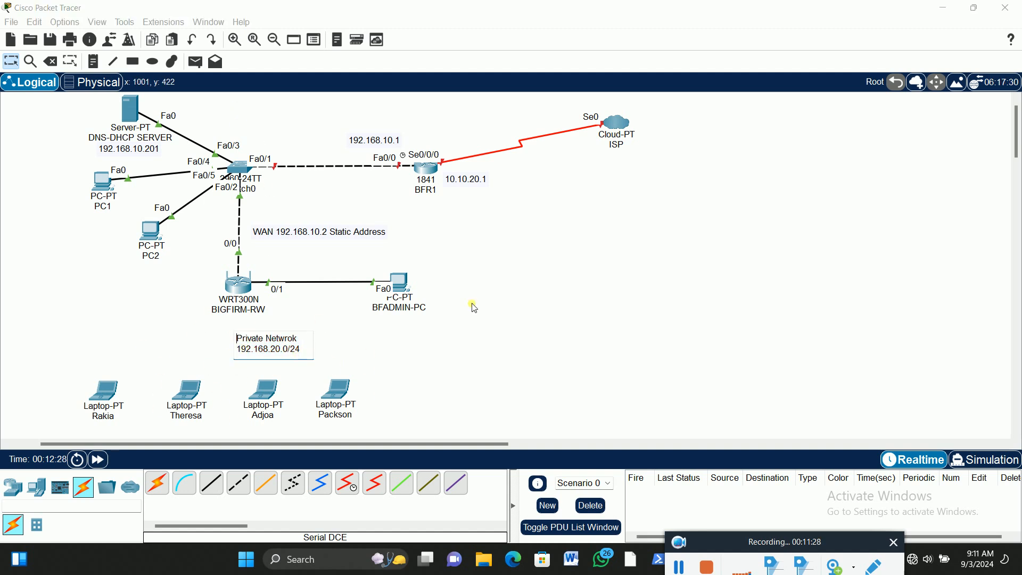
key(Return)
key(Up)
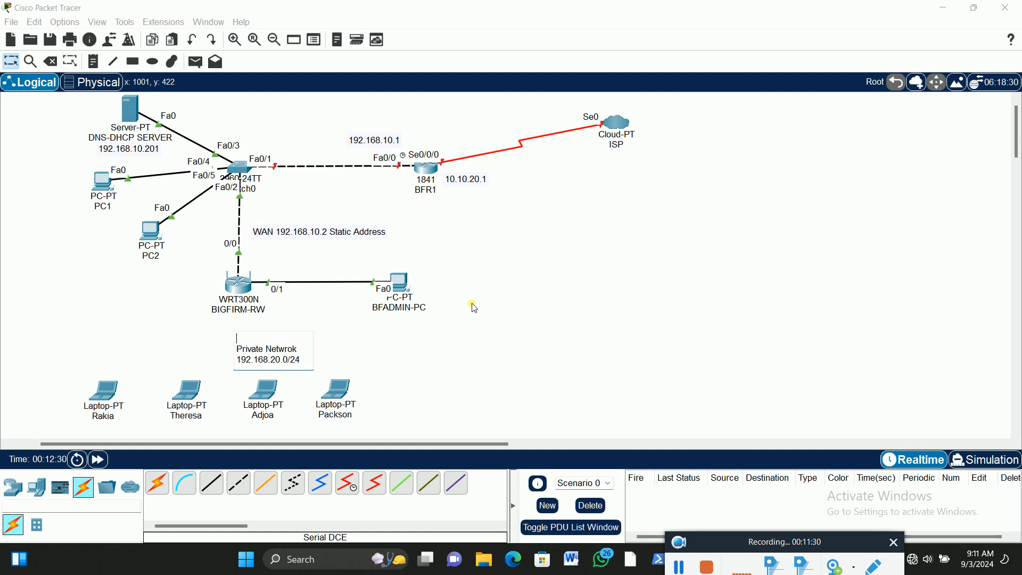
text(LAN)
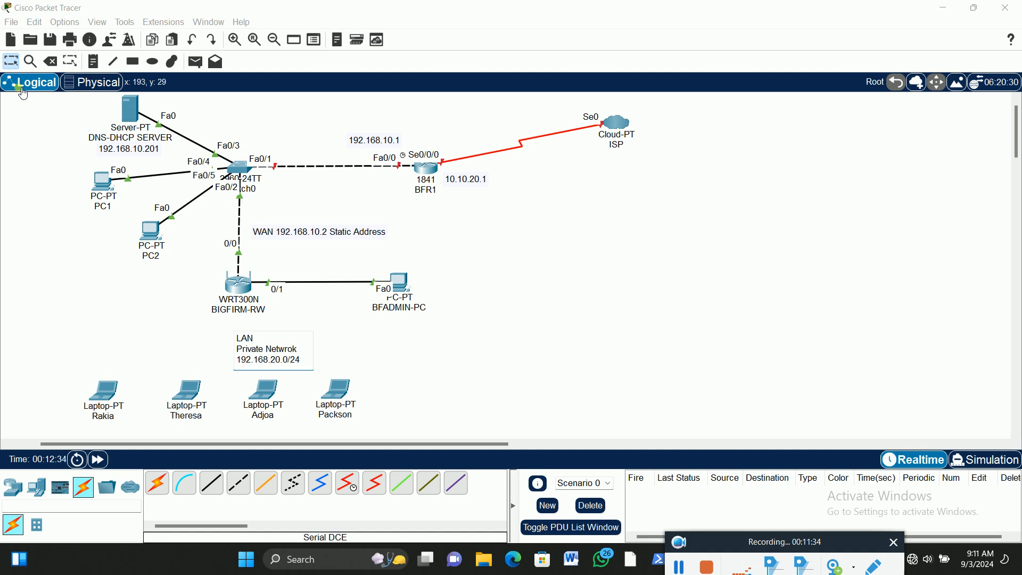
click(11, 63)
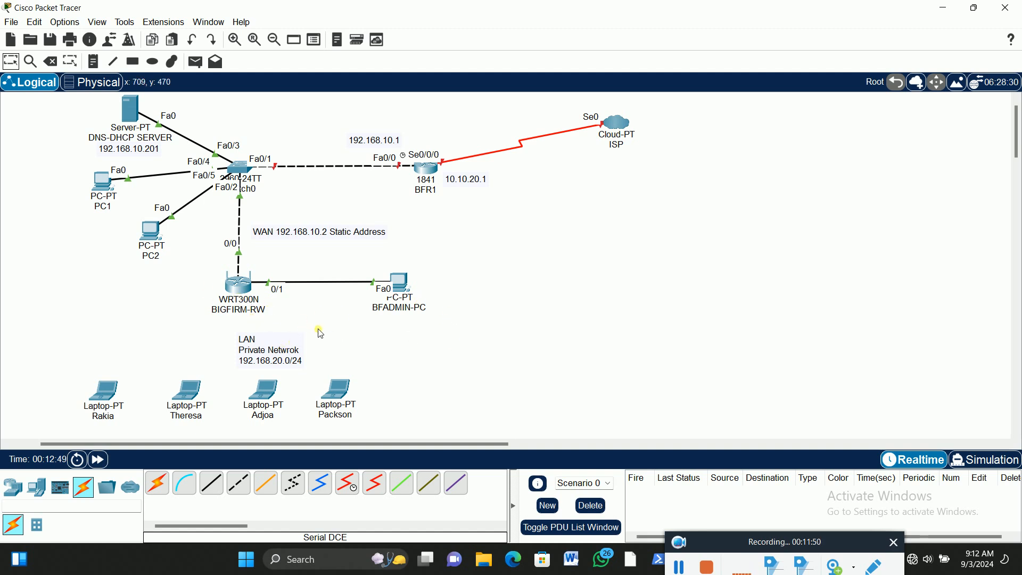
Split the wireless router's WAN note so "Static Address" sits on a second line, and nudge the note slightly upward
mouse_move(241, 292)
double_click(329, 233)
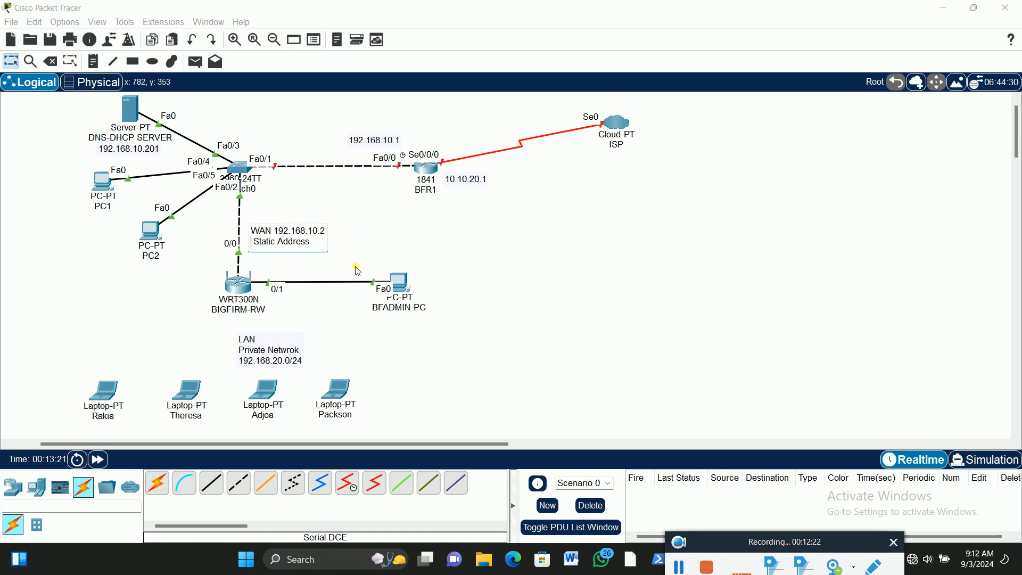
click(514, 326)
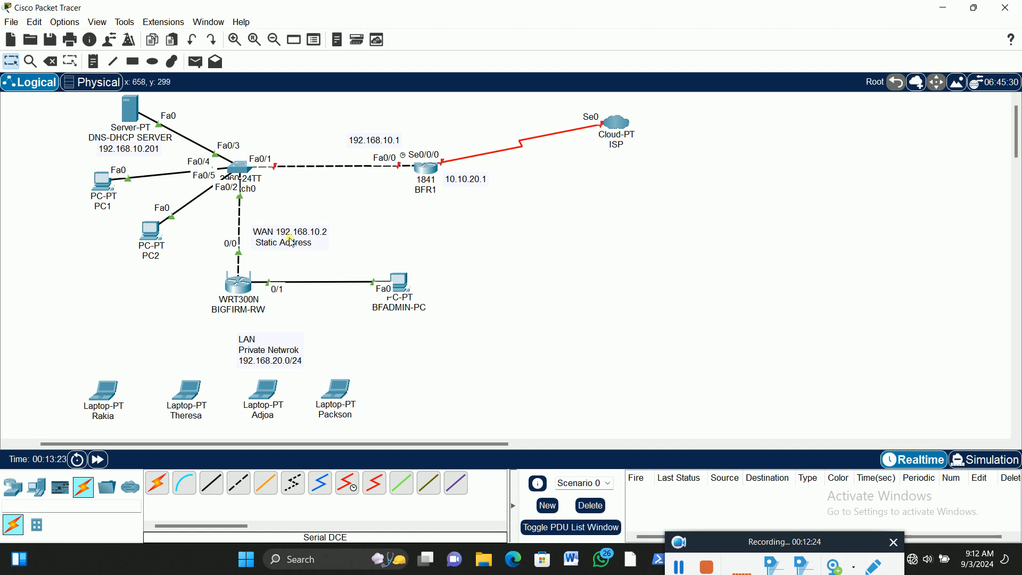
drag(291, 242, 292, 238)
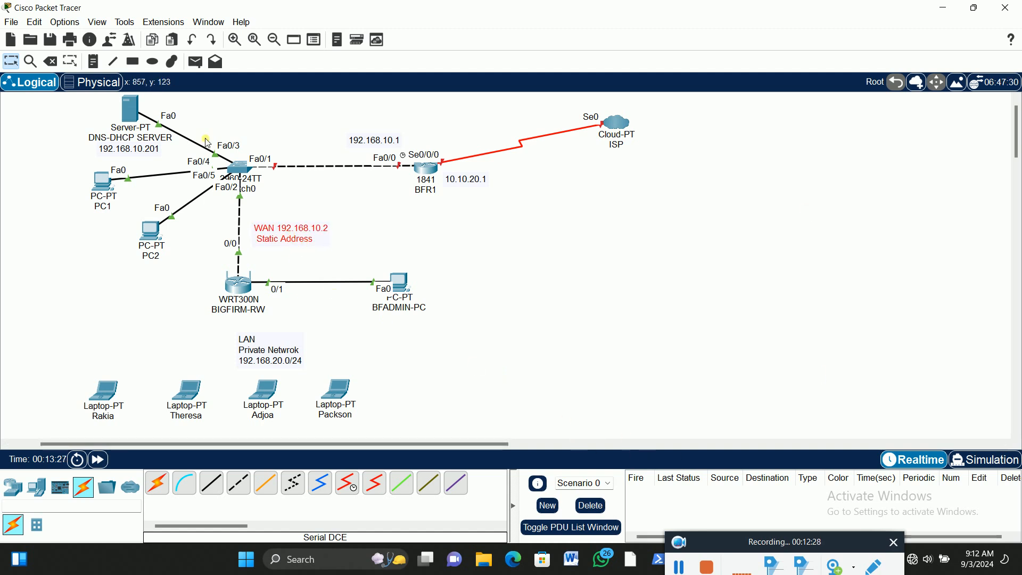
Start a note headed "WORK ORDER" in the empty area beyond BFADMIN-PC, below the BFR1 router
click(97, 65)
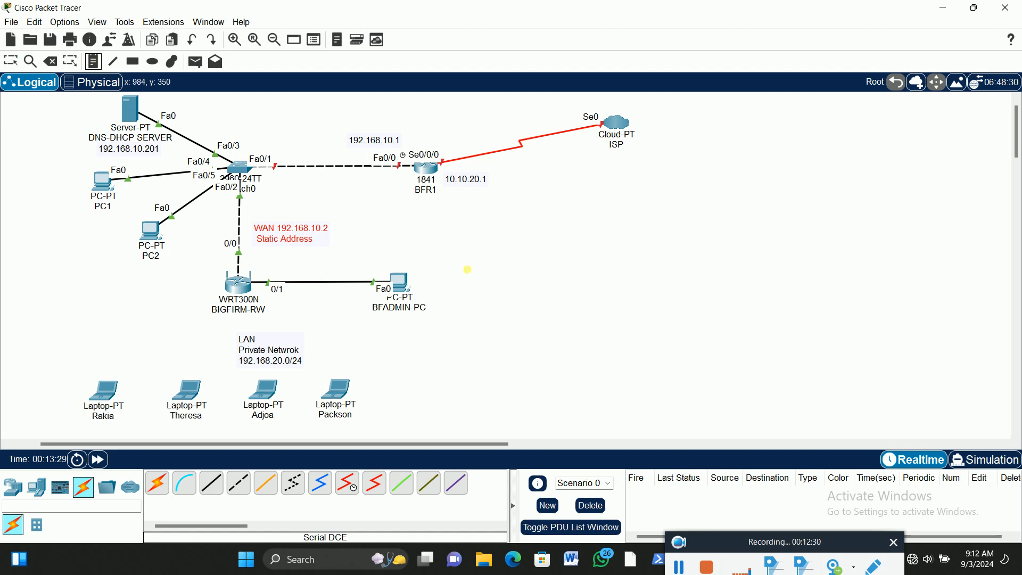
click(468, 246)
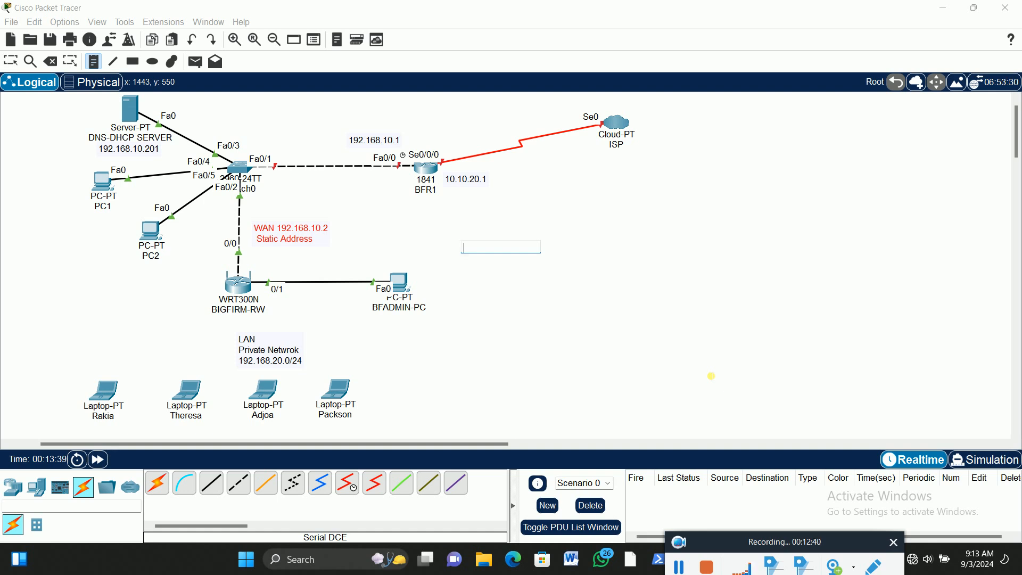
text(WORK ORDER)
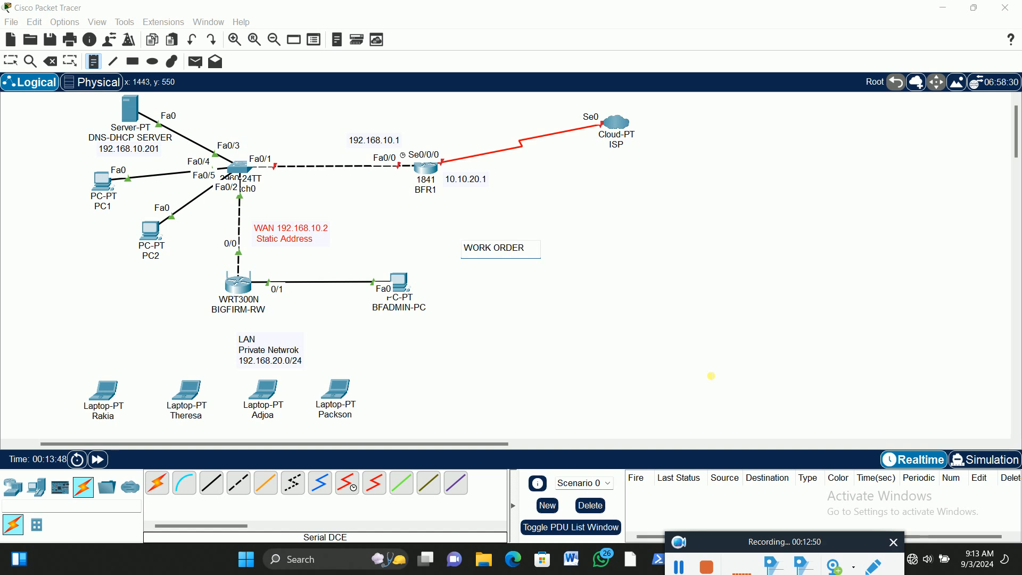
key(Return)
Add the first work order item to the note: "1. SSID: BIGFIRM-RW"
text(1.)
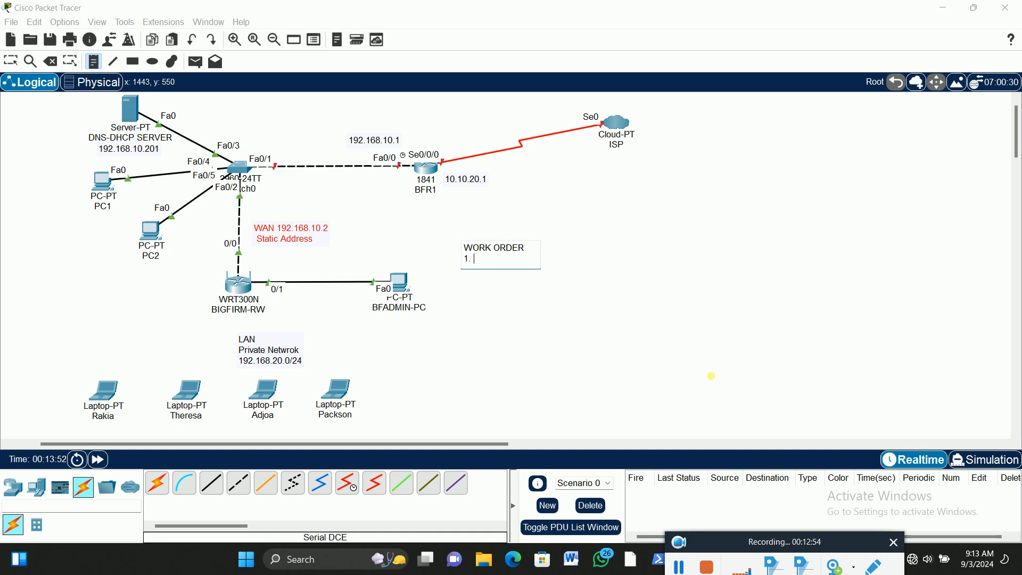
text( SSID:)
text(BI)
key(BackSpace)
text(GFIRM-)
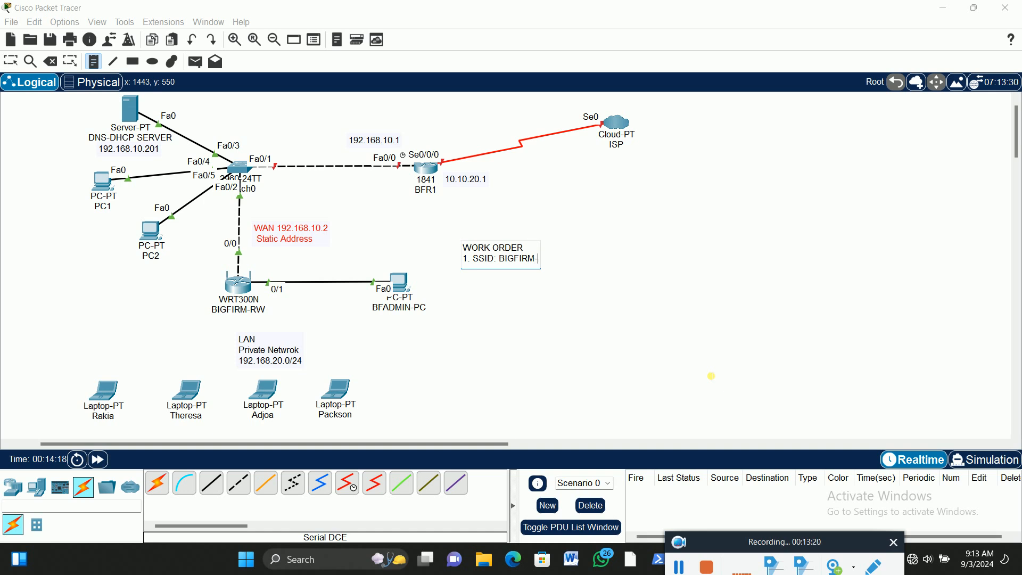
text(RW)
key(Return)
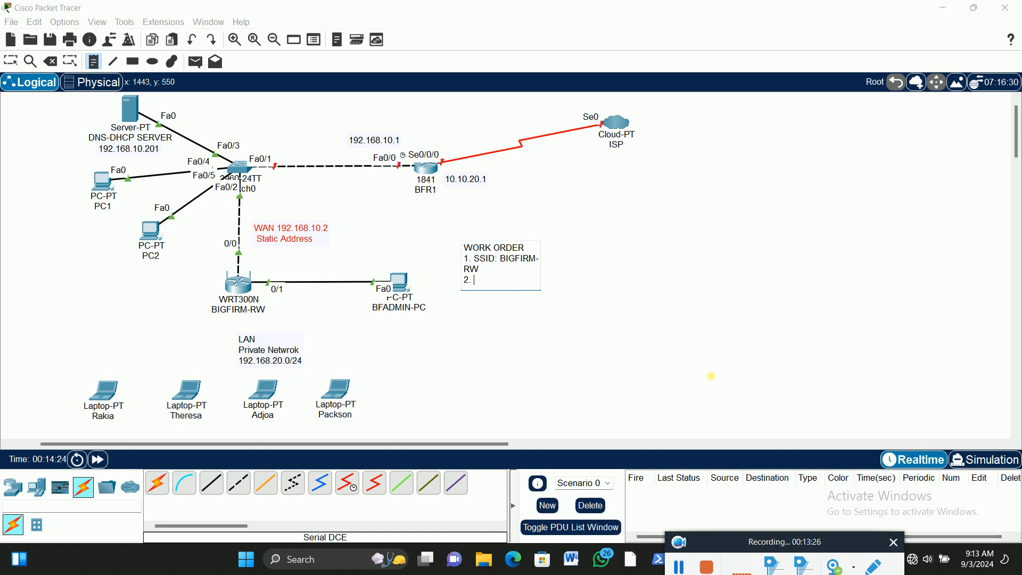
Add the second work order item to the note: "2. Broadcasting : off"
text(2. Bo)
text(adcasting :)
text(off)
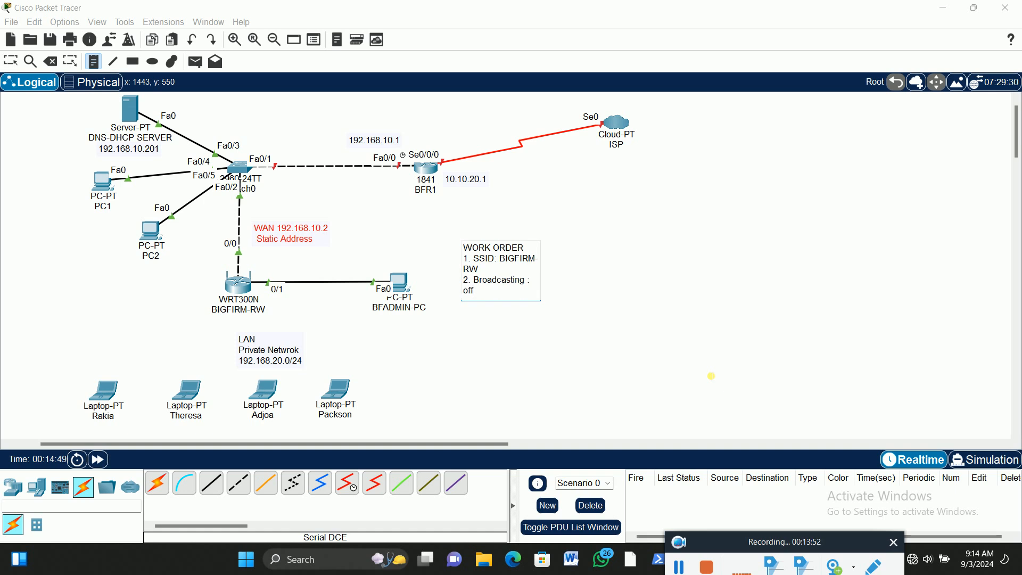
Add "3. Security" as the third work order item and finish editing the note
key(Return)
text(3.)
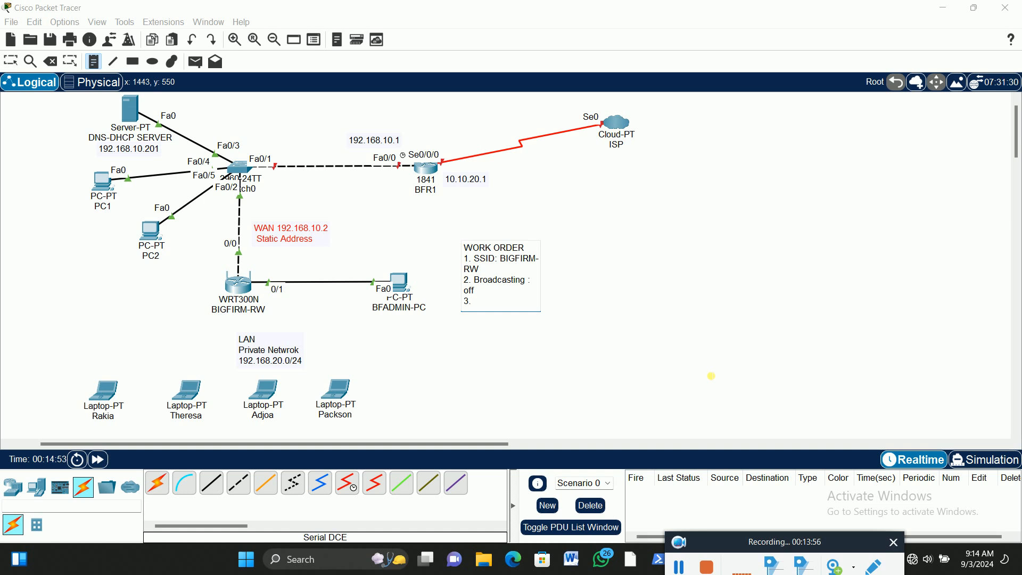
text( Security)
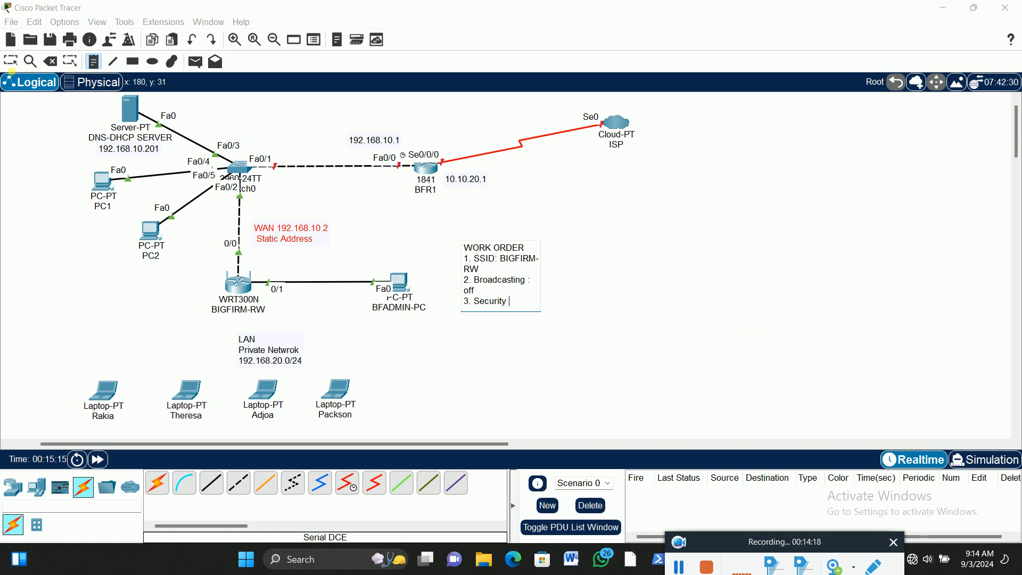
click(10, 60)
click(235, 39)
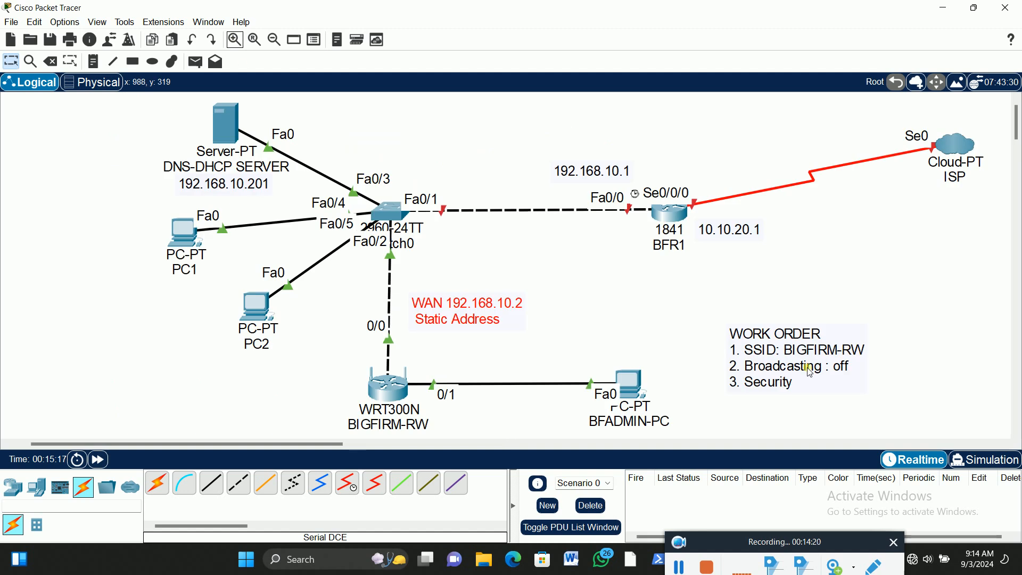
drag(328, 445, 379, 446)
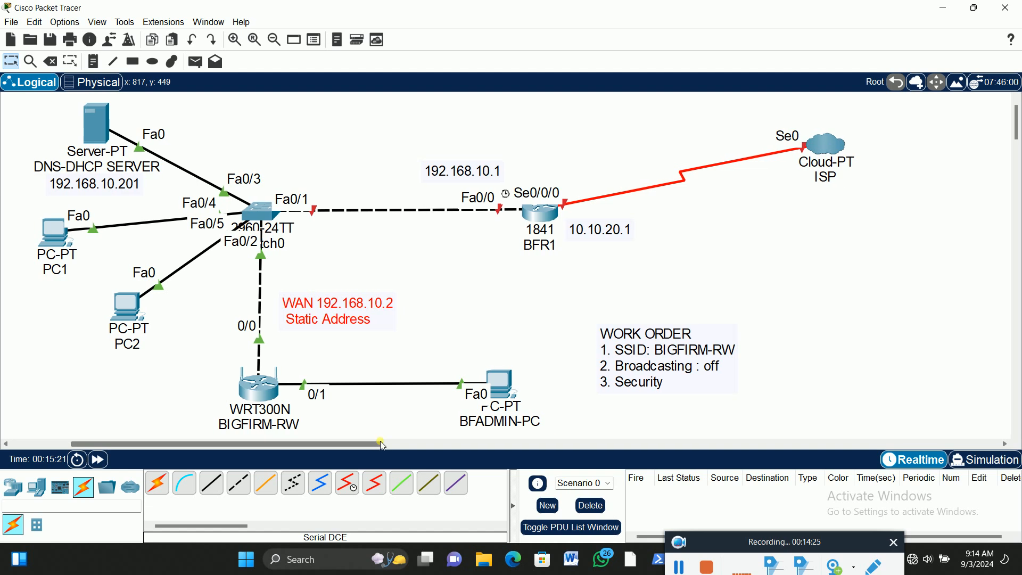
Reopen the WORK ORDER note and complete its third item as "3. Security : WEP,WPA,WPA2"
double_click(662, 391)
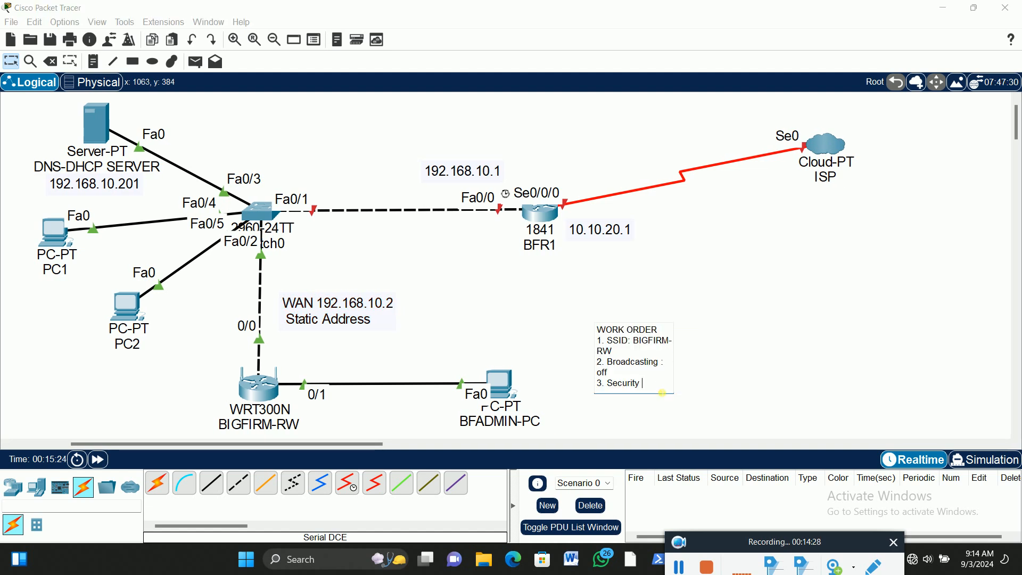
text(:)
text(WEP,W)
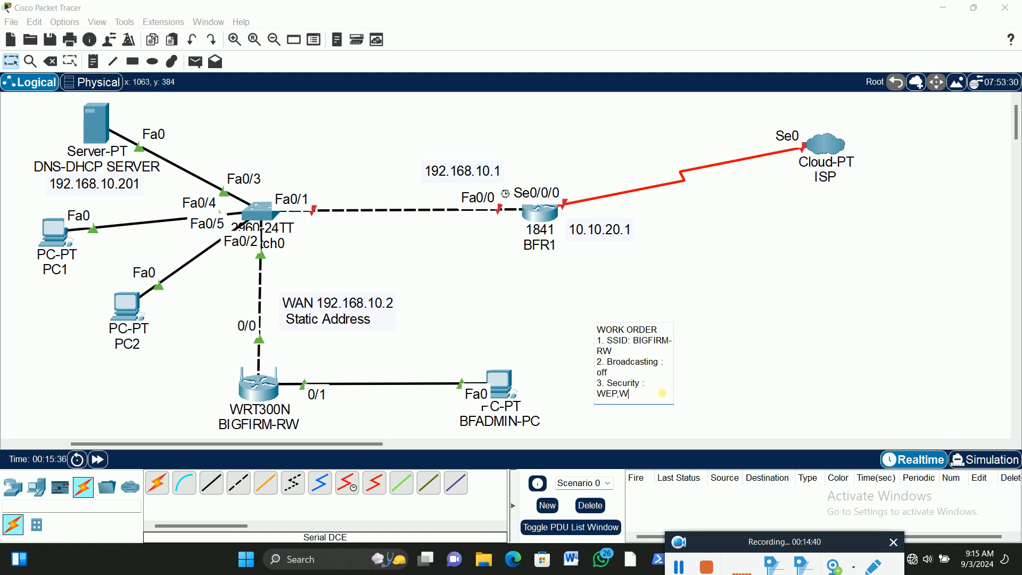
text(PA,WPA2)
Add a fourth work order item to the note labelled "4. KEY Passphrase"
key(Return)
text(4)
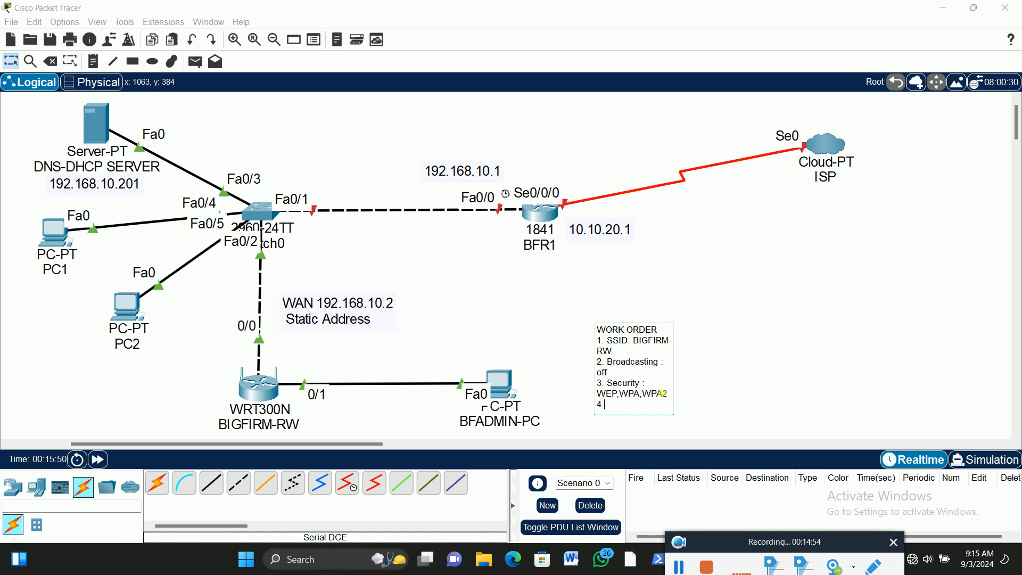
text(. KEY)
text(Passphrase)
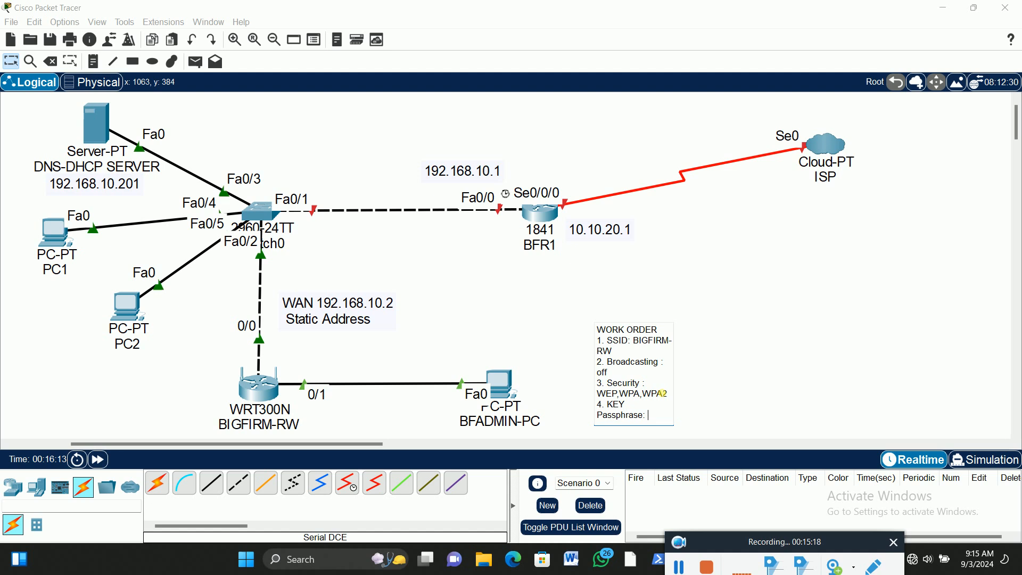
text(: p@)
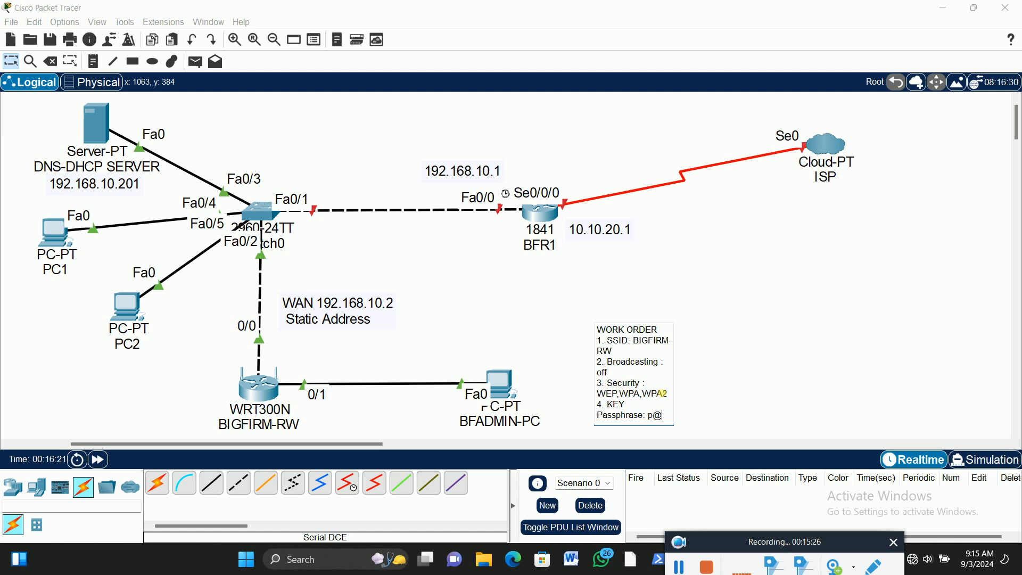
Enter the wireless passphrase after the "KEY Passphrase:" label and begin a new line in the note
text($$)
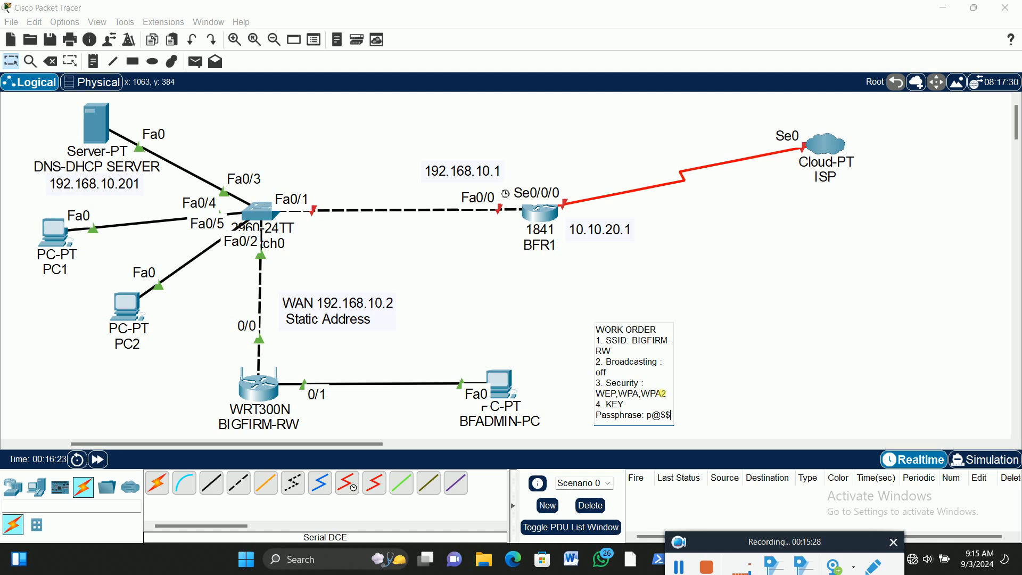
text(w0rd12)
key(Return)
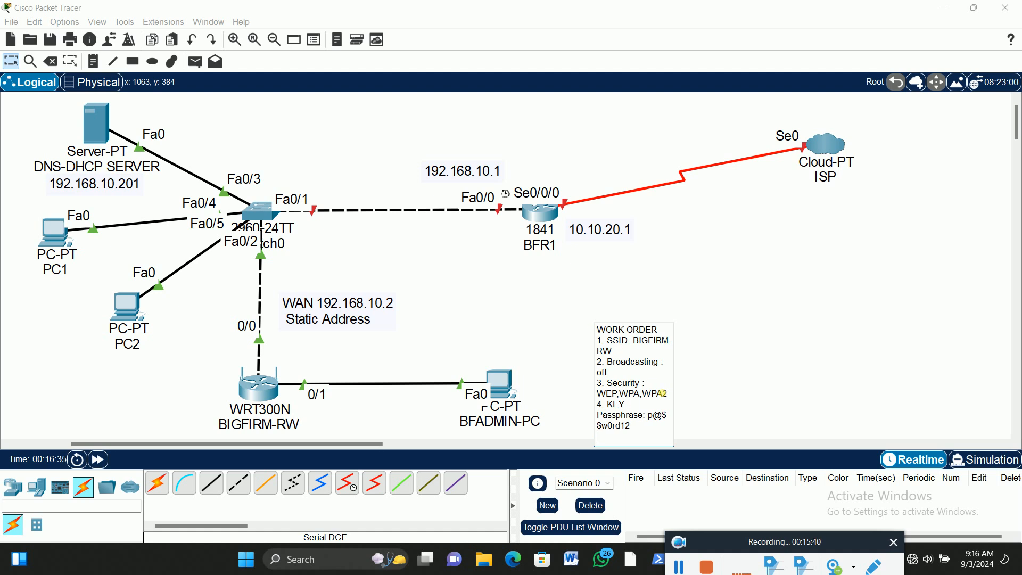
Add an "Admin Password :" line with the admin password to the work order note and finish editing it
text(Admin Password :)
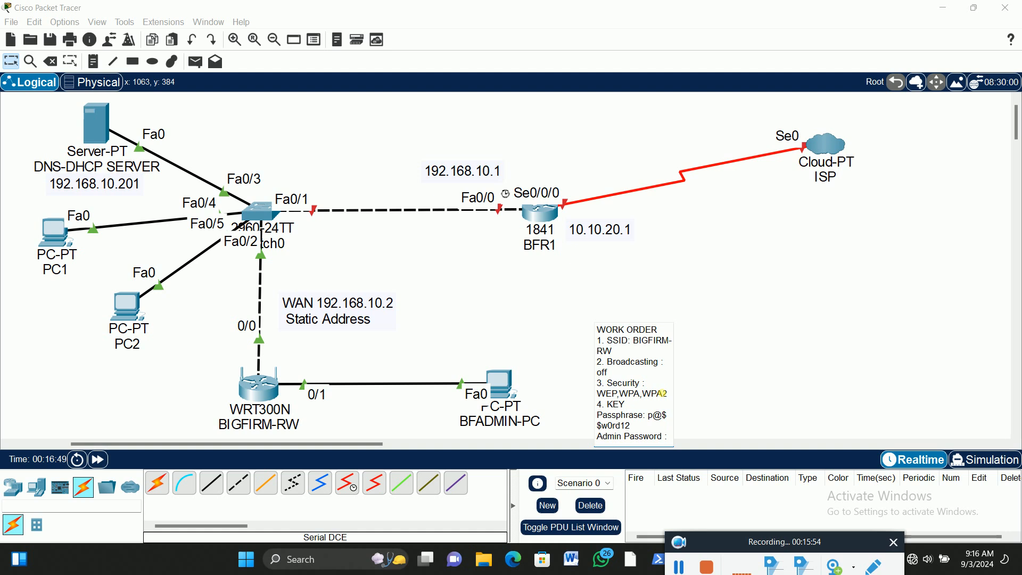
text(P)
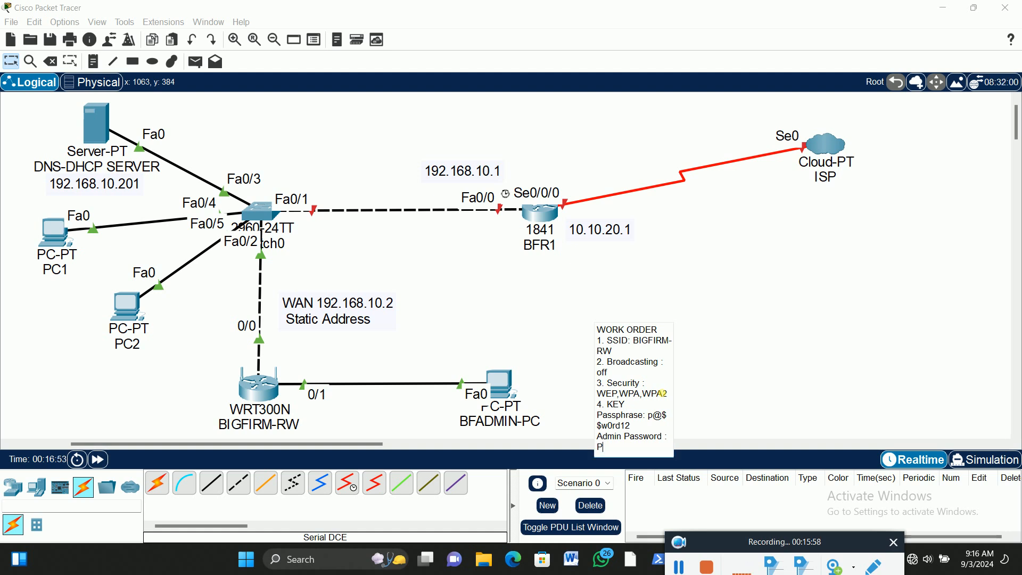
key(BackSpace)
text(p@$$w0rd)
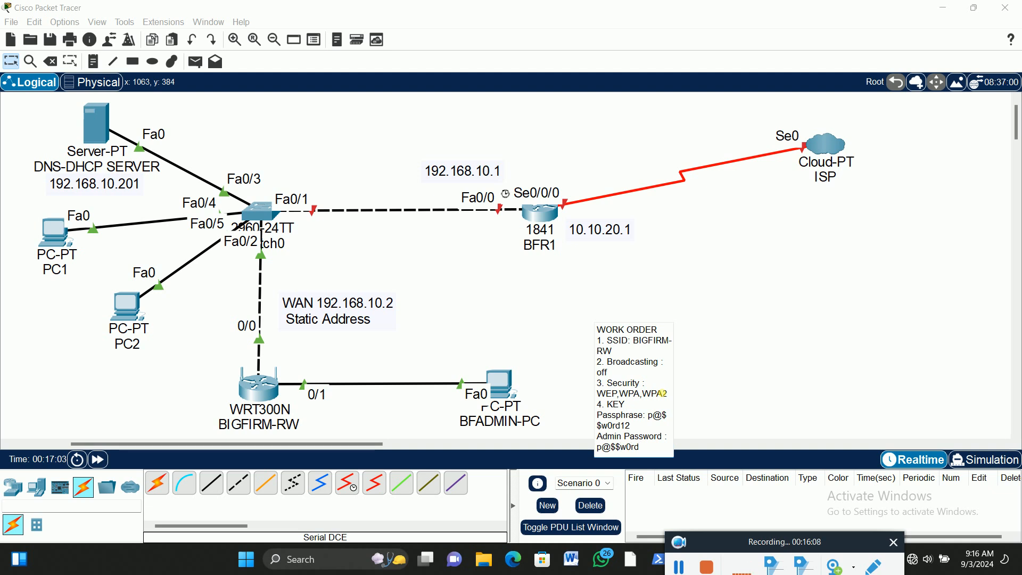
text(123)
click(11, 61)
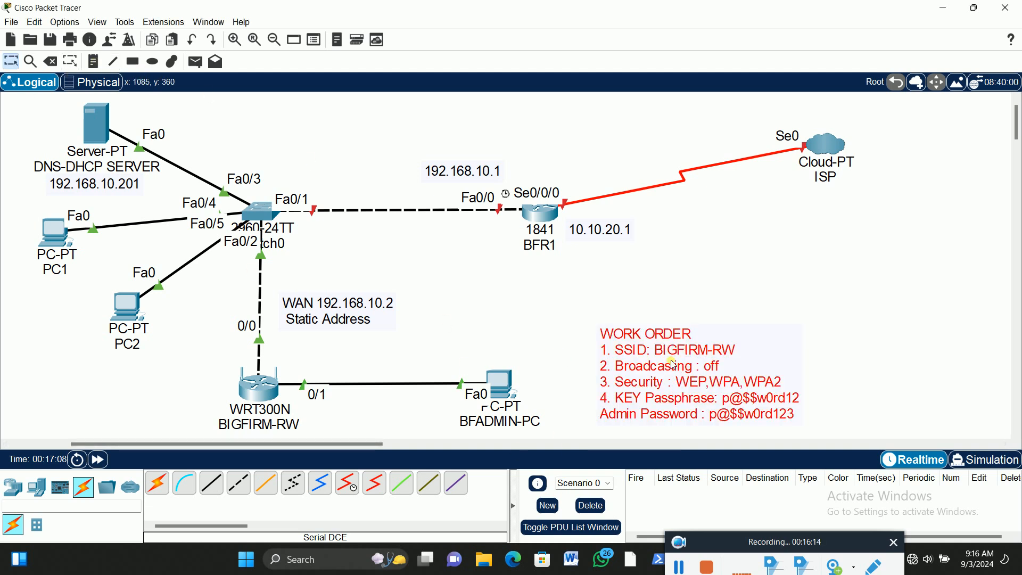
Shift the work order note slightly up toward BFADMIN-PC and insert a blank line below its "WORK ORDER" heading
drag(646, 333, 643, 356)
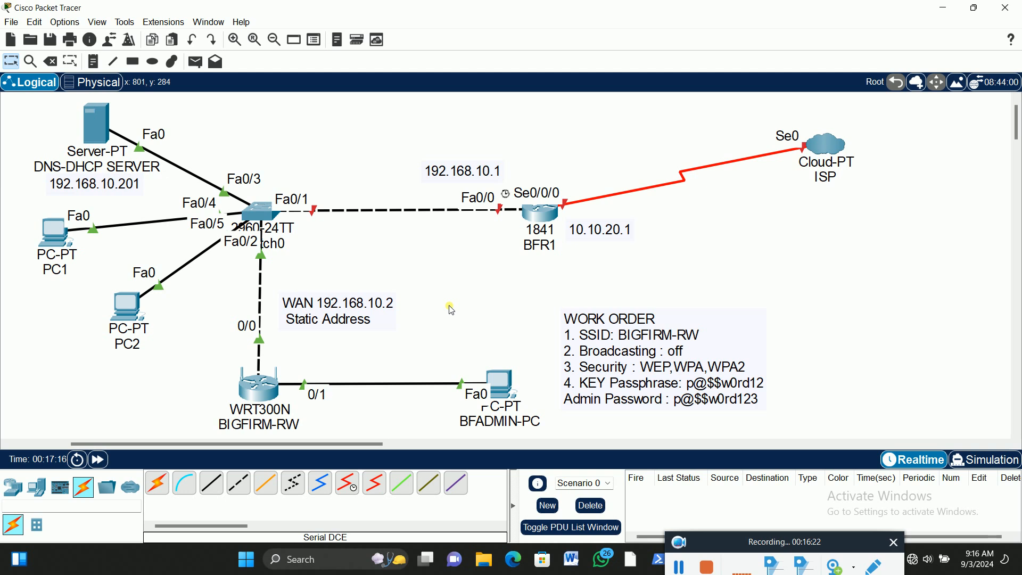
double_click(636, 315)
click(633, 317)
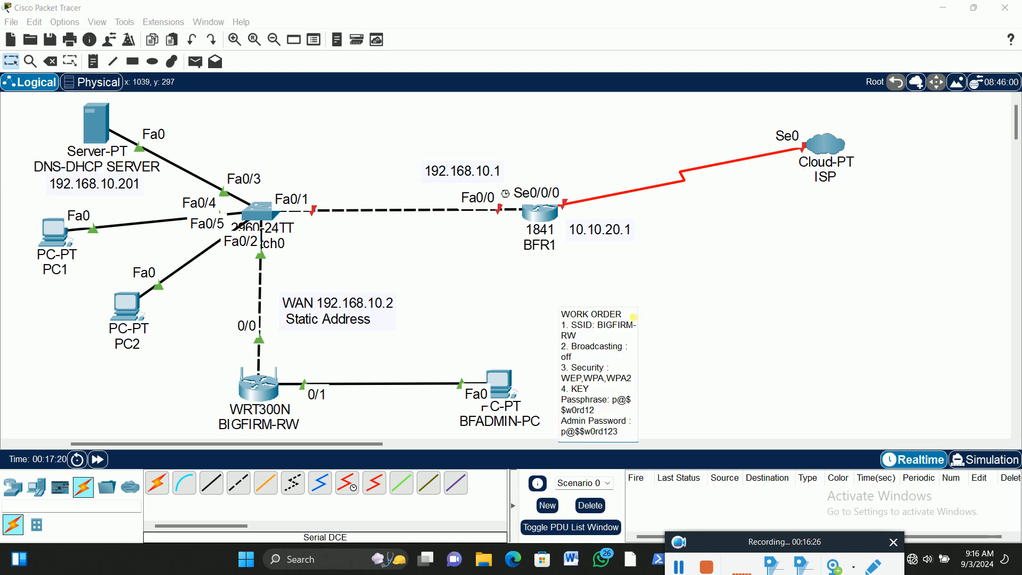
key(Return)
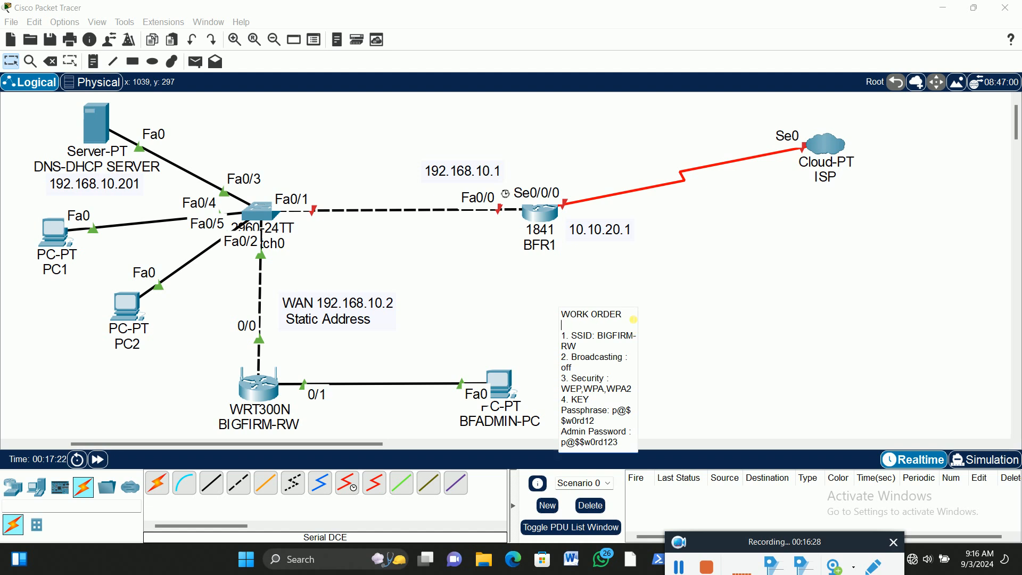
click(478, 285)
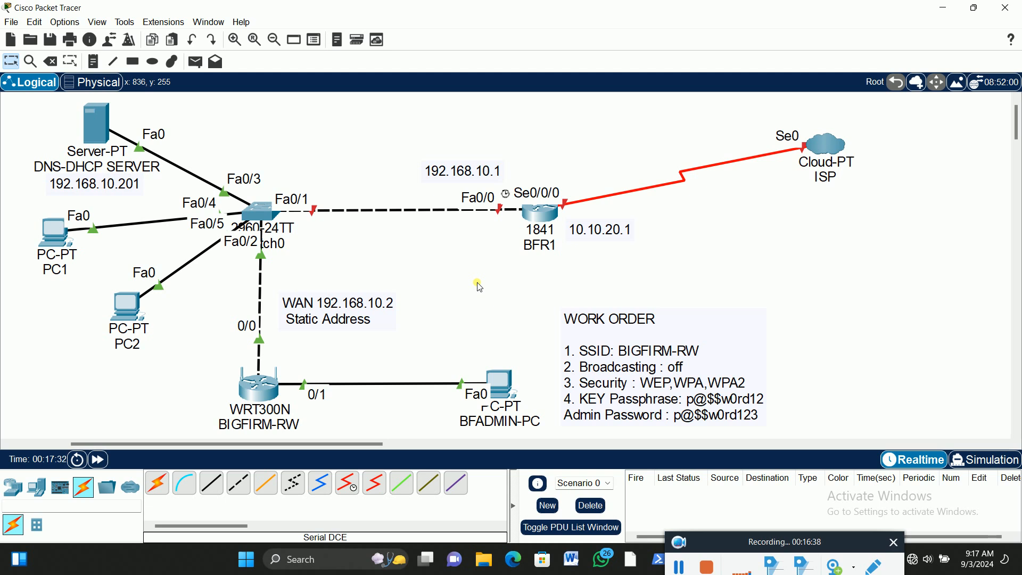
Nudge the work order note slightly upward in the empty area beside BFADMIN-PC and deselect it
drag(775, 548, 778, 556)
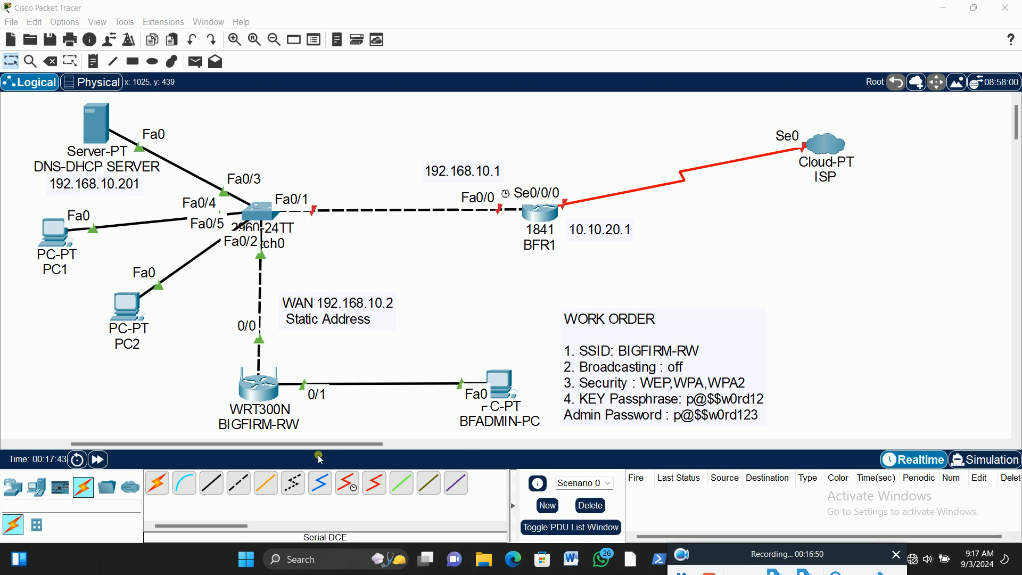
drag(330, 446, 302, 446)
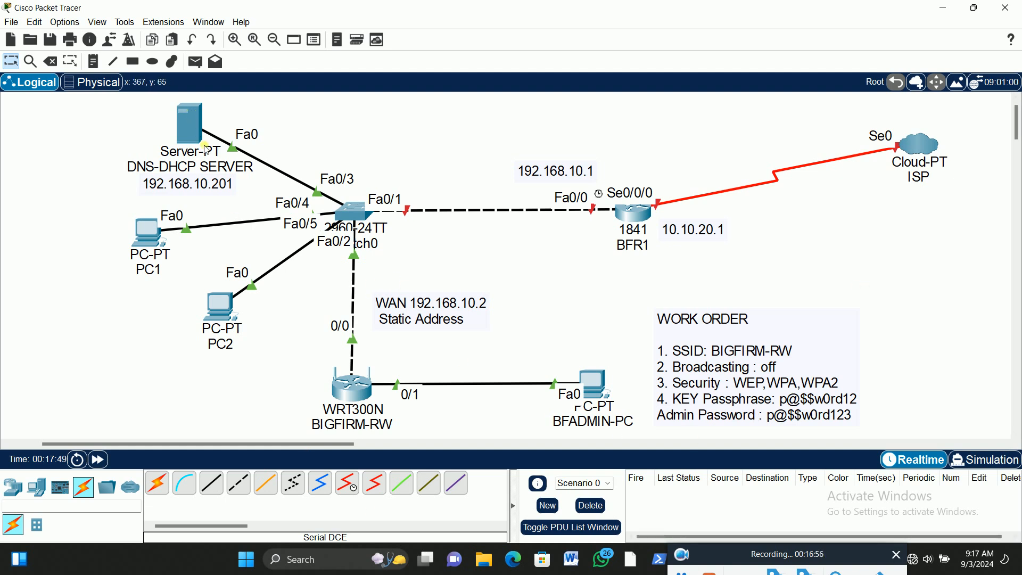
drag(323, 446, 331, 447)
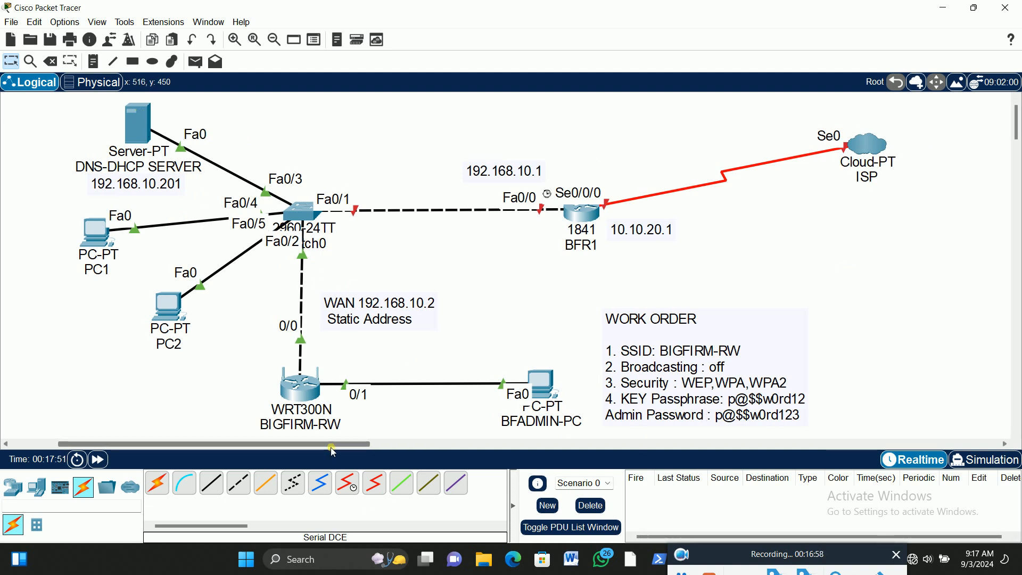
drag(650, 323, 654, 316)
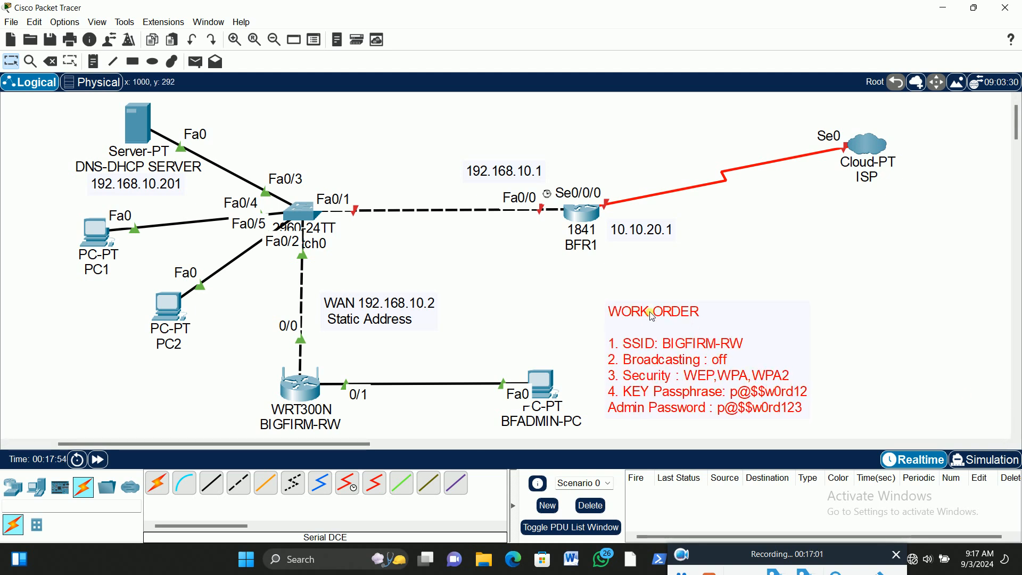
click(504, 276)
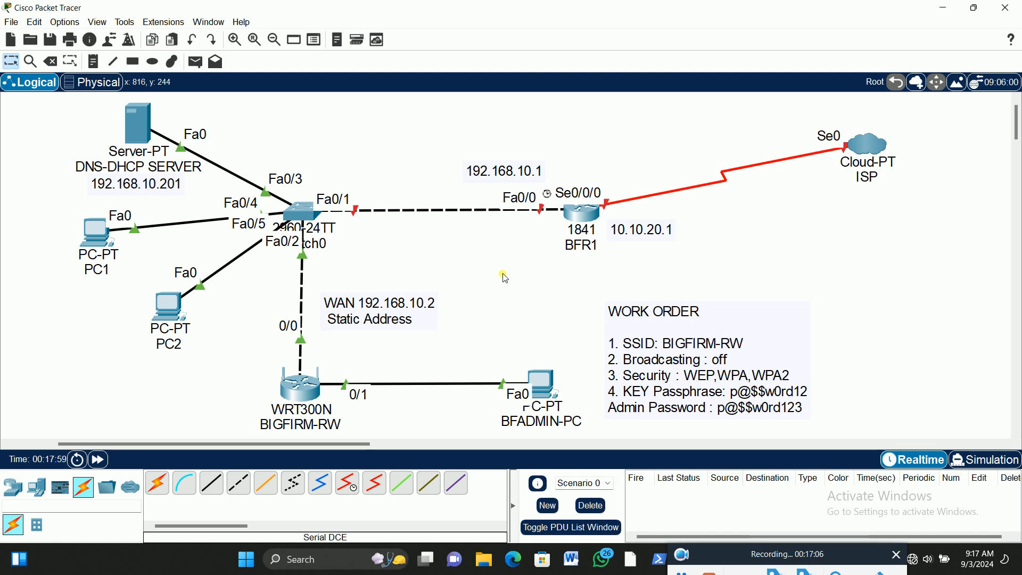
Change the address note at BFR1's Fa0/0 interface to 192.168.10.206 and place it just above the Fa0/0 label
drag(524, 179, 523, 188)
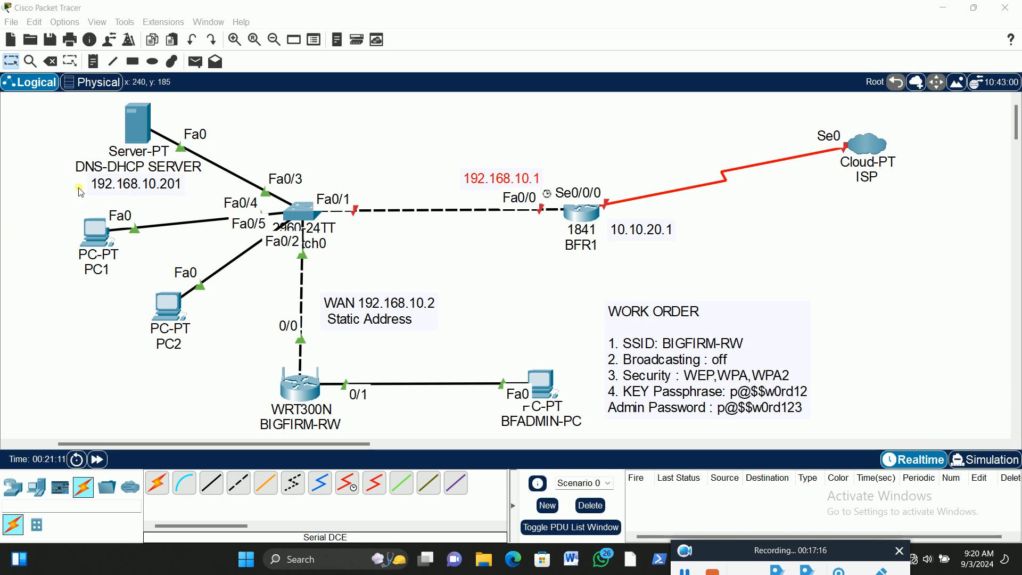
click(381, 154)
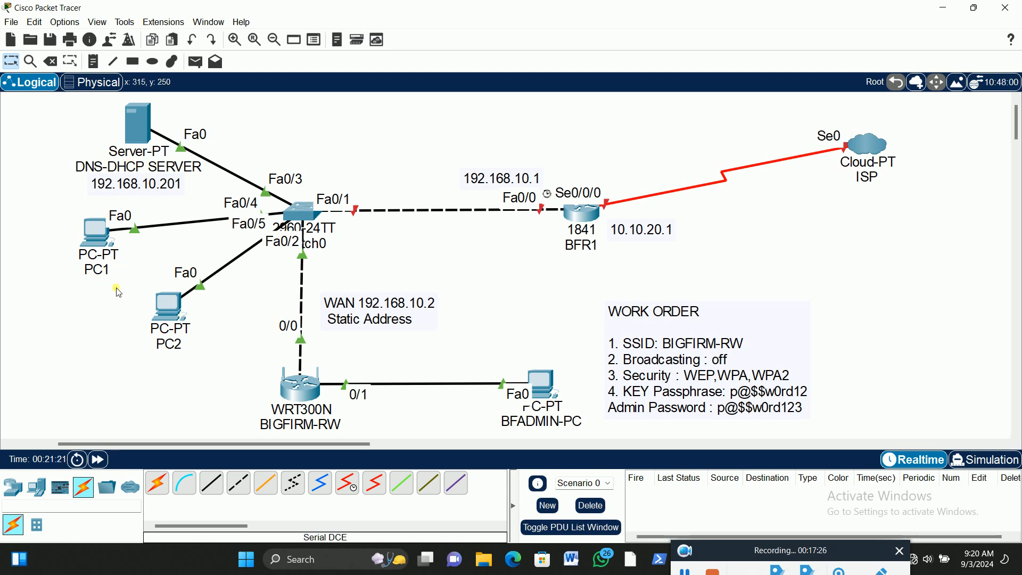
double_click(540, 182)
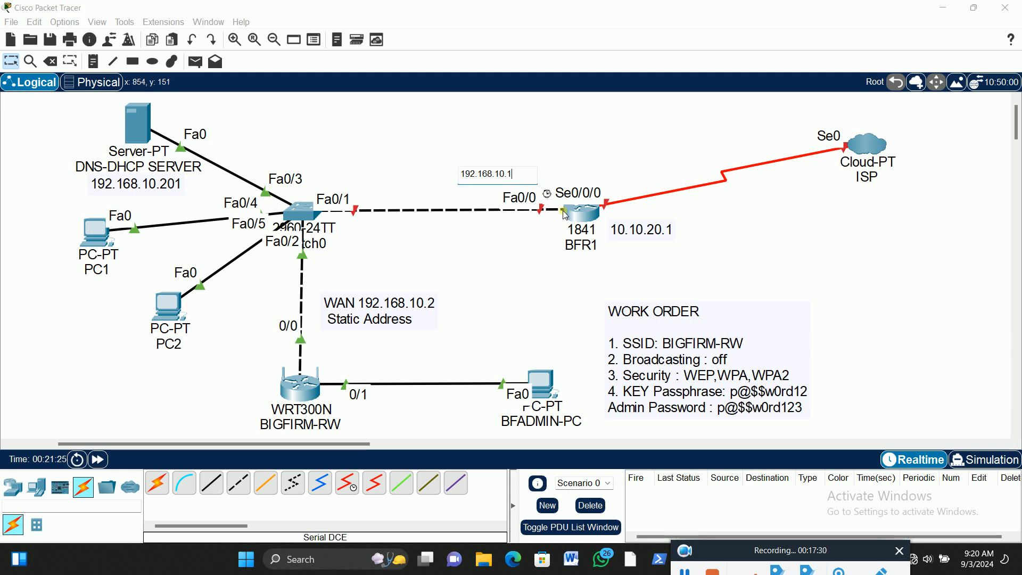
key(BackSpace)
text(206)
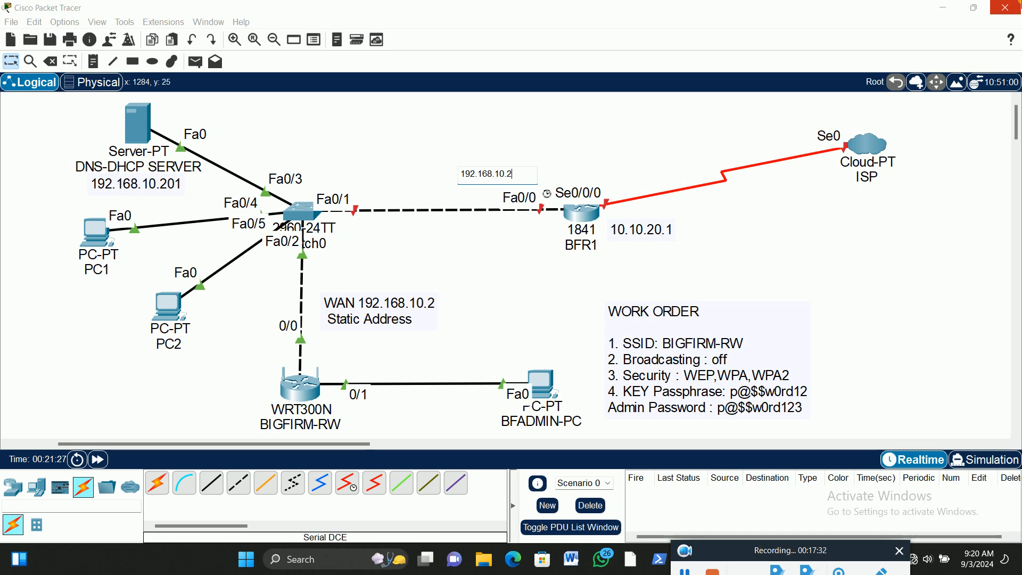
click(345, 137)
drag(531, 186, 515, 188)
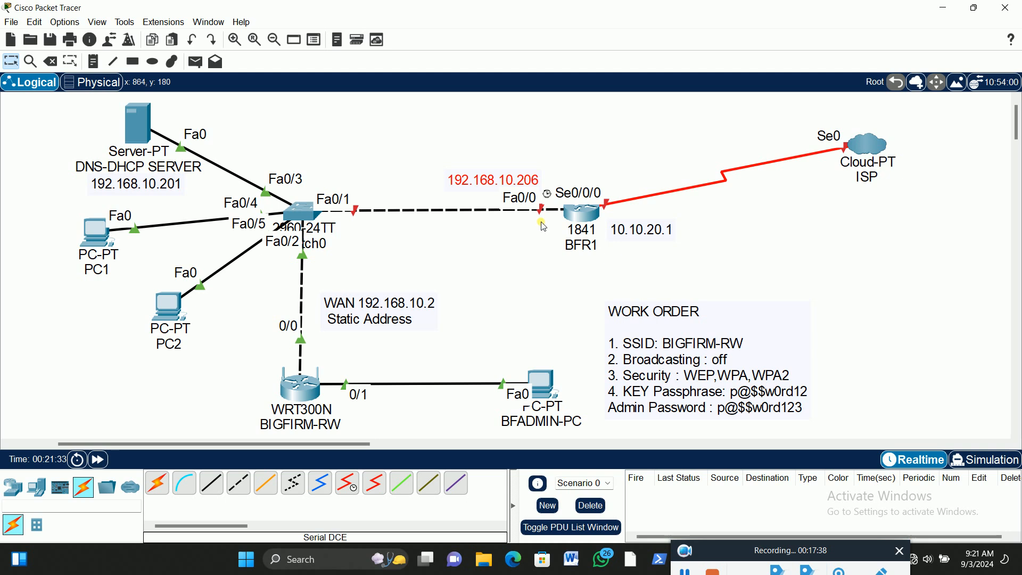
click(344, 130)
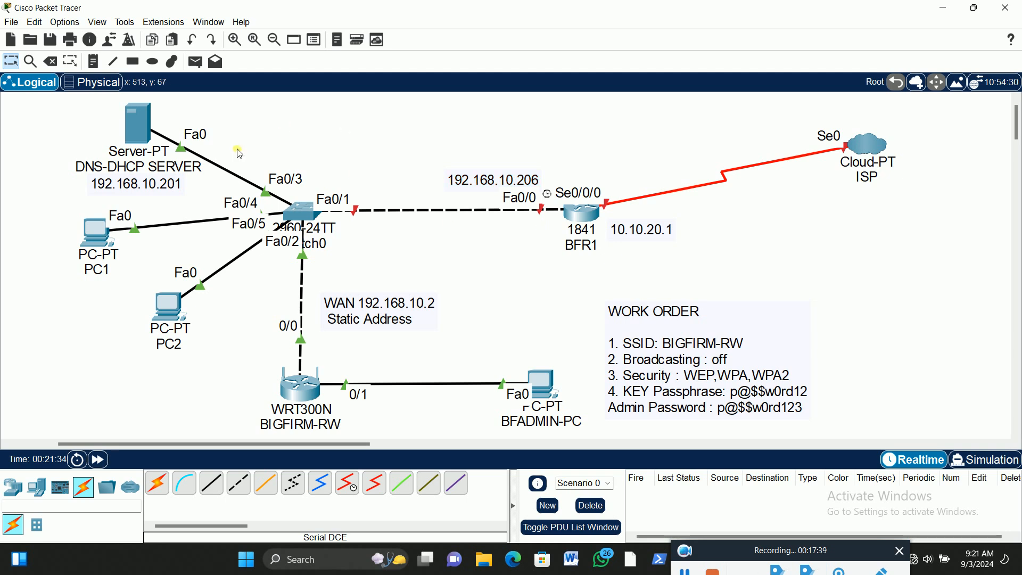
Give the DNS-DHCP SERVER the static IPv4 address 192.168.10.201 with subnet mask 255.255.255.0
click(138, 120)
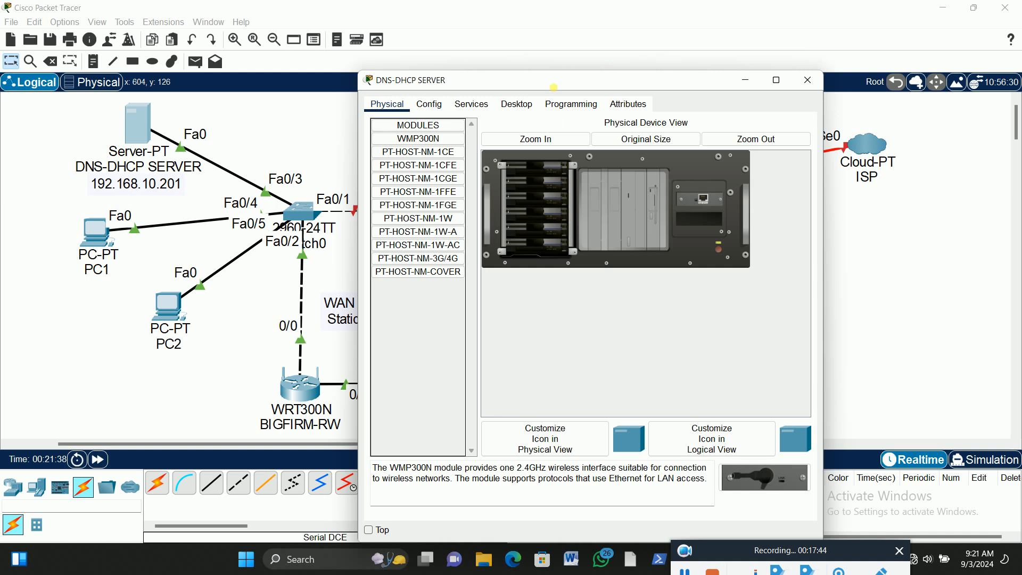
click(525, 105)
click(401, 136)
click(548, 174)
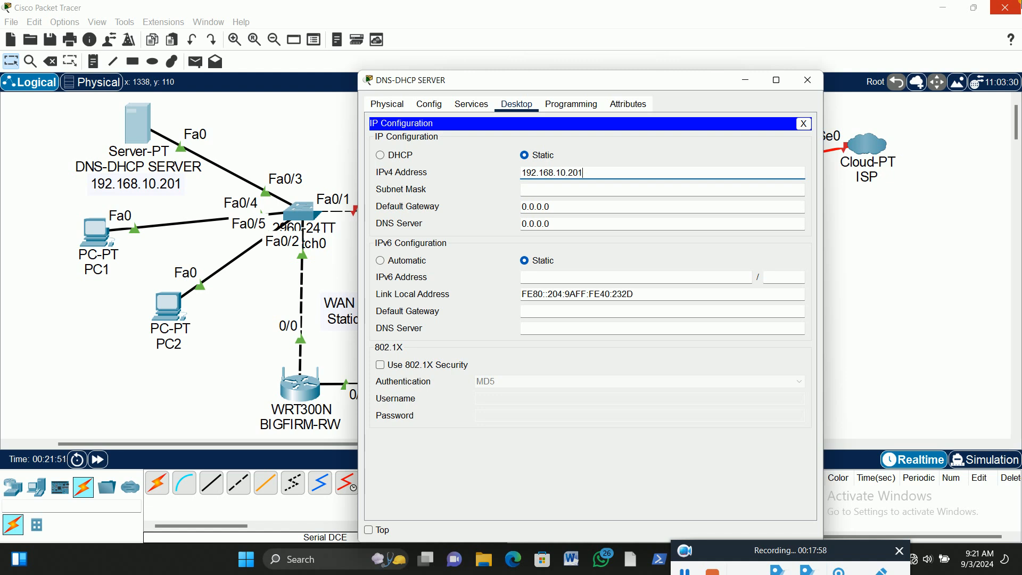
key(Tab)
Set the server's default gateway to 192.168.10.206 and DNS server to 192.168.10.201, then close its configuration
key(Tab)
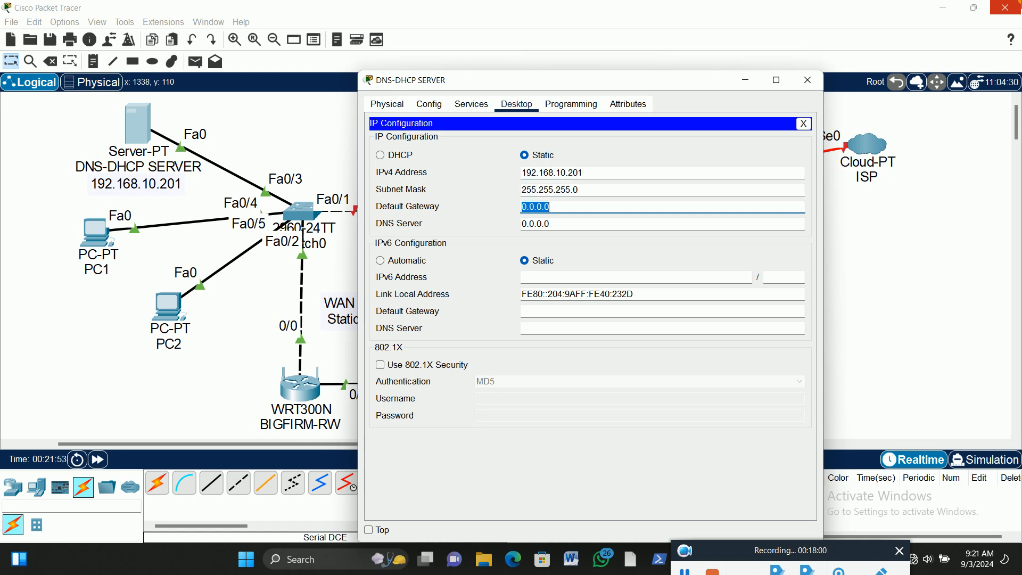
text(192.168.10.206)
key(Tab)
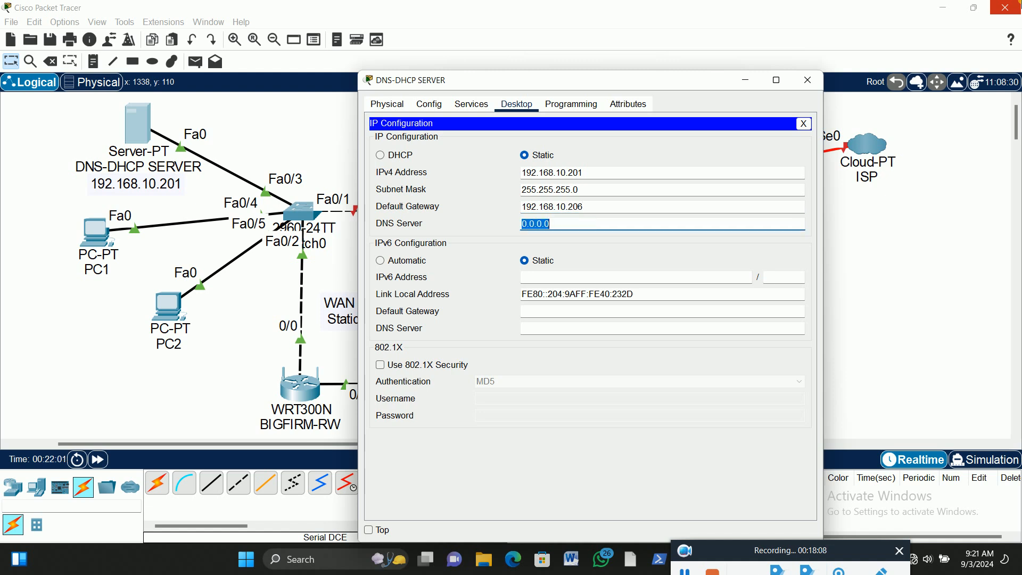
text(192.168.10.201)
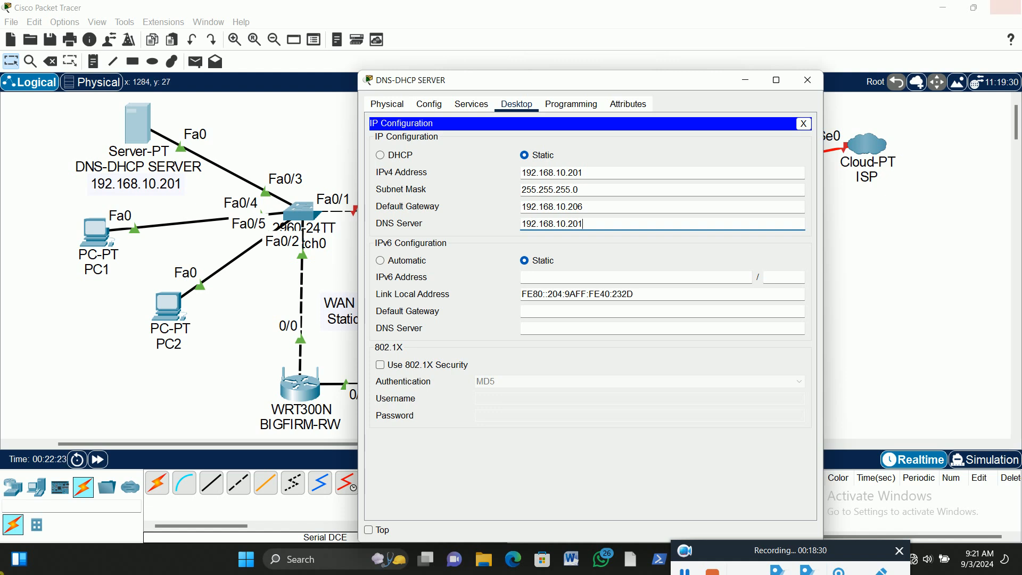
click(806, 125)
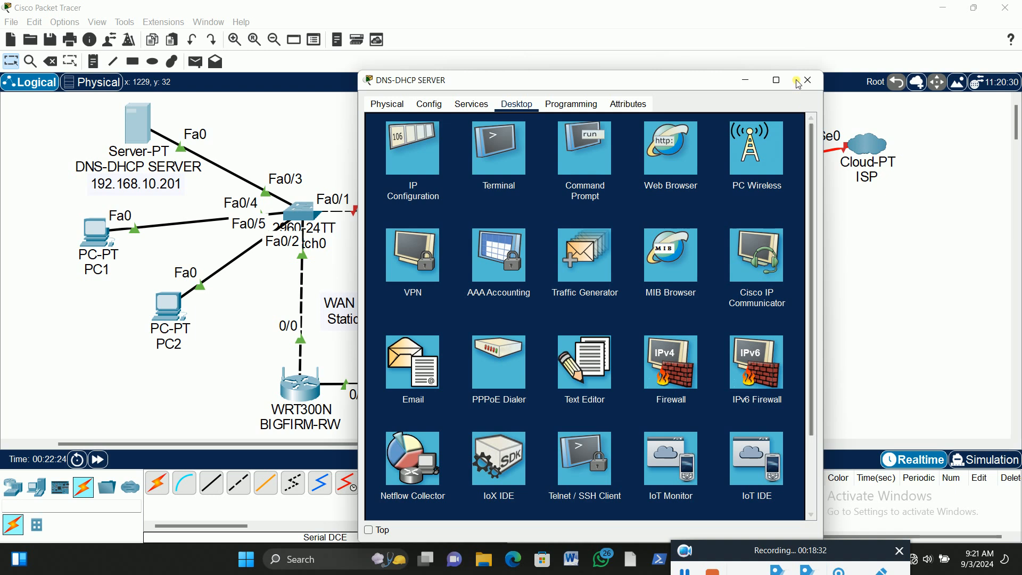
click(807, 79)
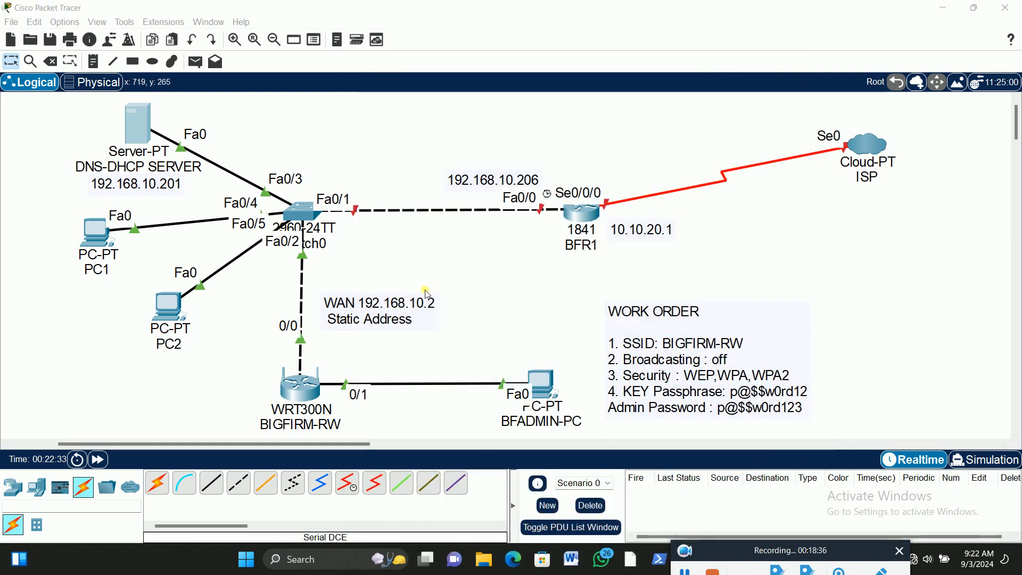
Turn on the DHCP service for the DNS-DHCP SERVER's FastEthernet0 interface
click(138, 128)
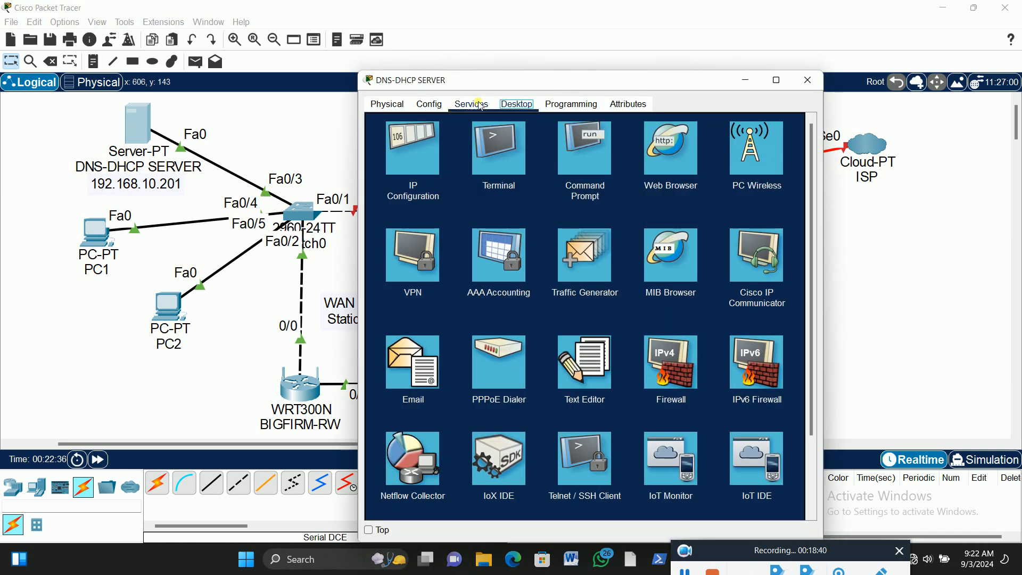
click(472, 104)
drag(574, 85, 615, 28)
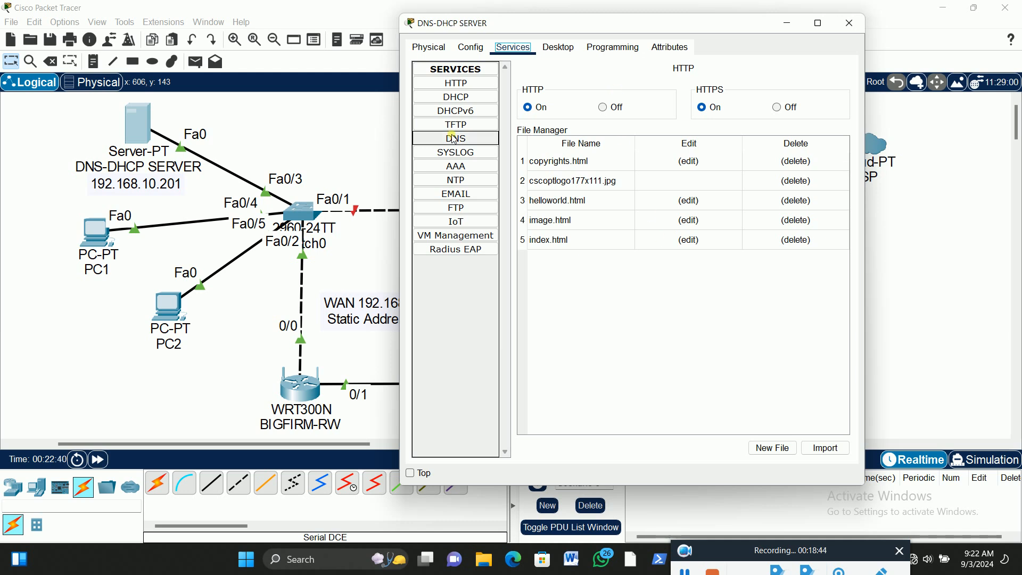
click(463, 98)
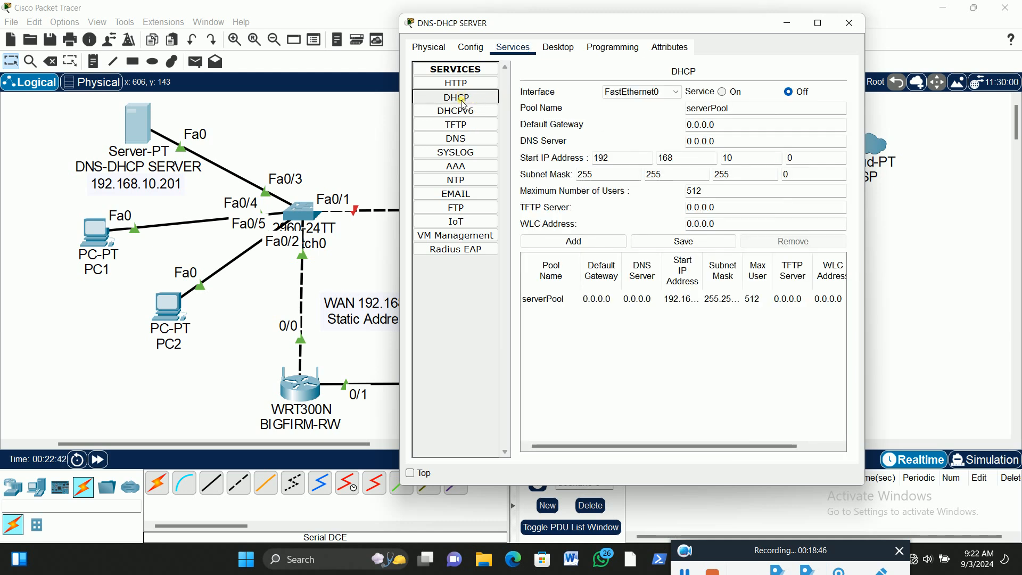
click(723, 92)
Set the DHCP pool serverPool's default gateway to 192.168.10.206 and its DNS server to 192.168.10.201
click(734, 130)
drag(733, 130, 671, 131)
text(1)
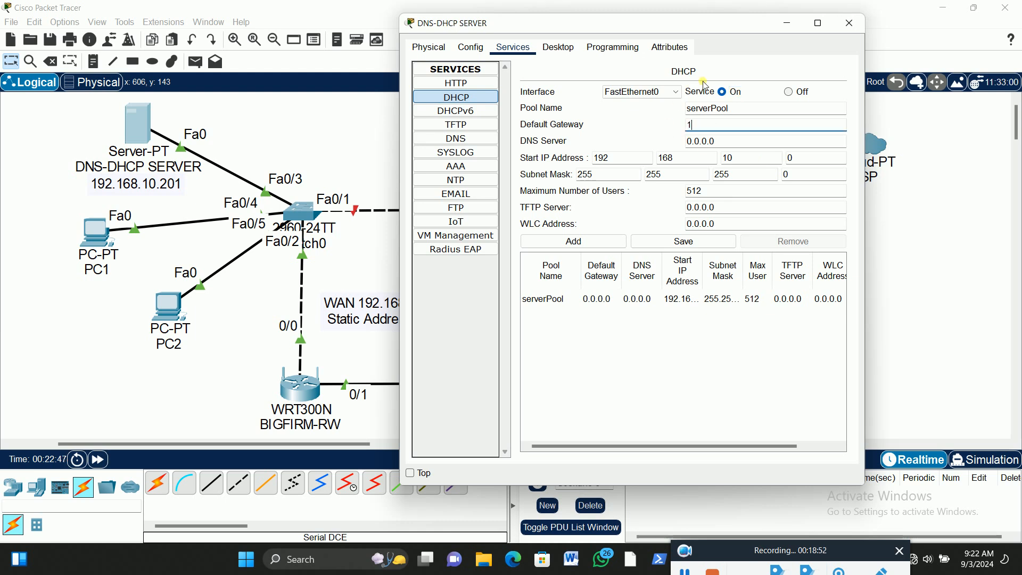
text(92.168.10.206)
key(Tab)
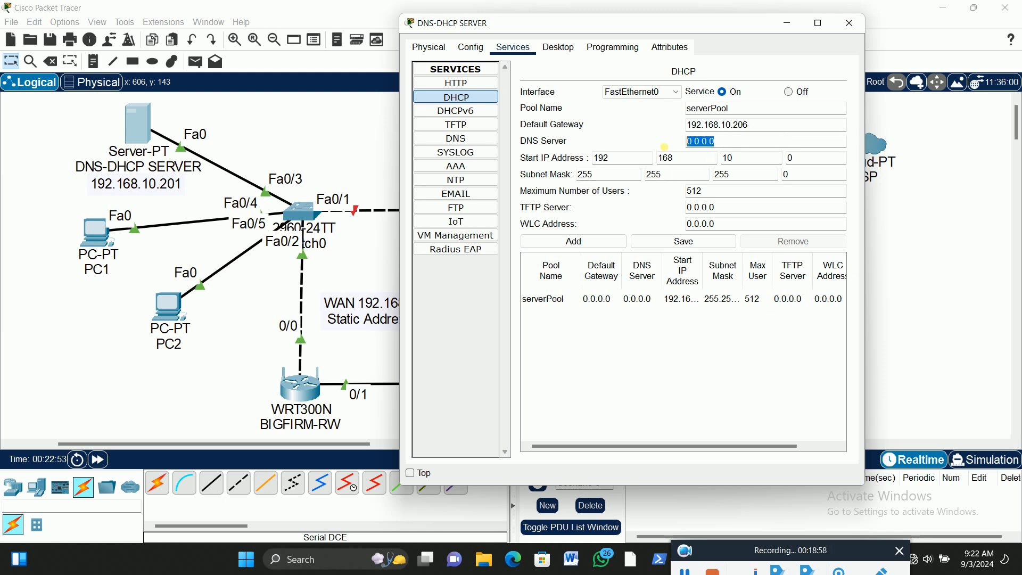
text(192.168.10.201)
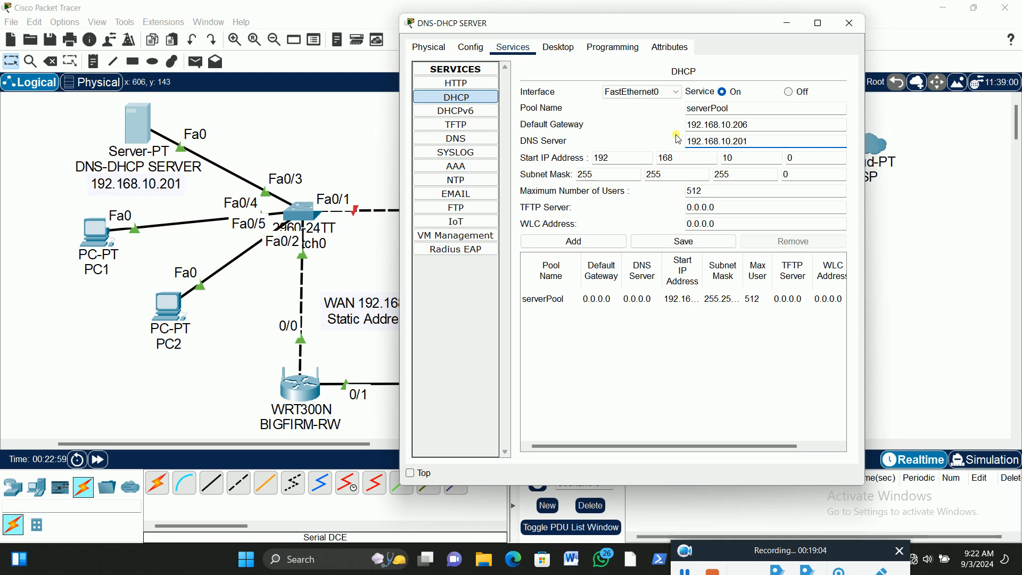
Set the pool's start IP address to 192.168.10.150 and maximum users to 10, then save serverPool and close the server's configuration
click(807, 163)
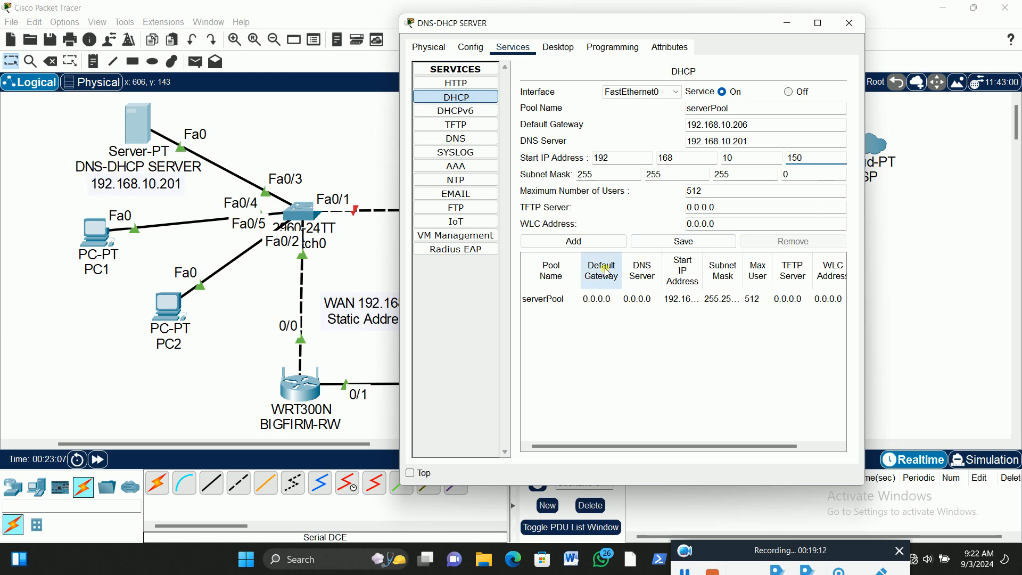
click(825, 163)
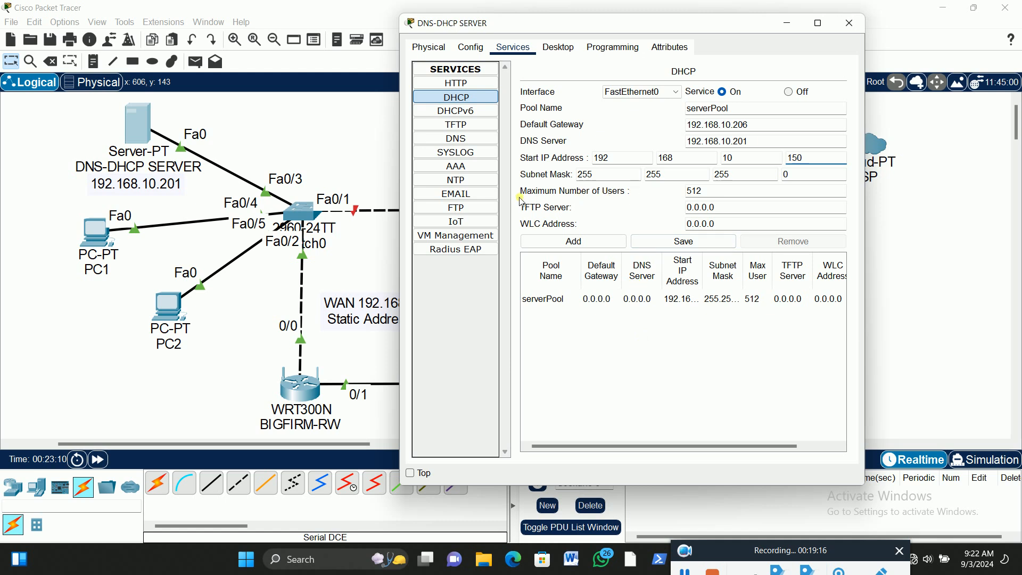
drag(702, 191, 665, 197)
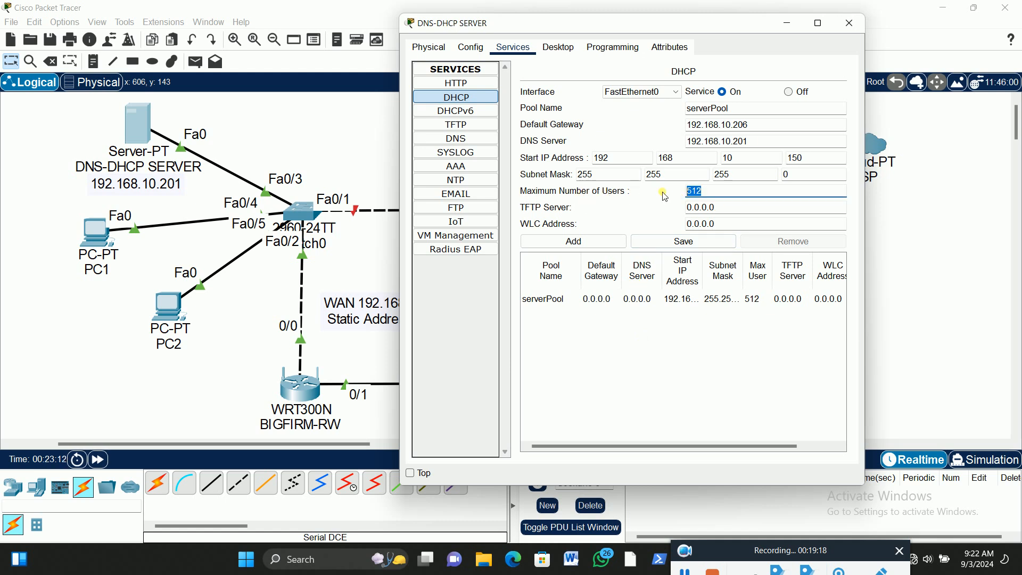
text(5)
click(696, 243)
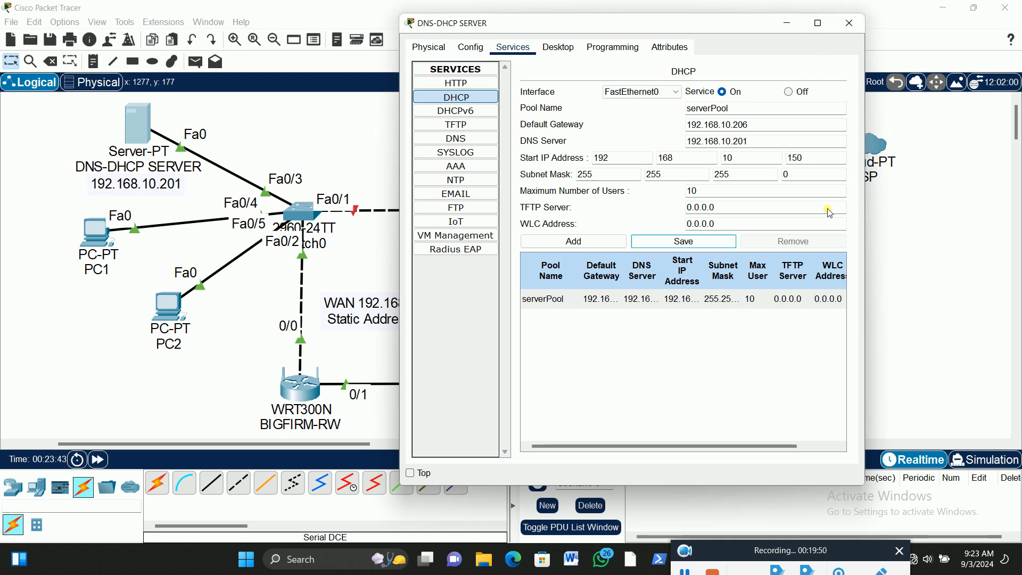
click(852, 24)
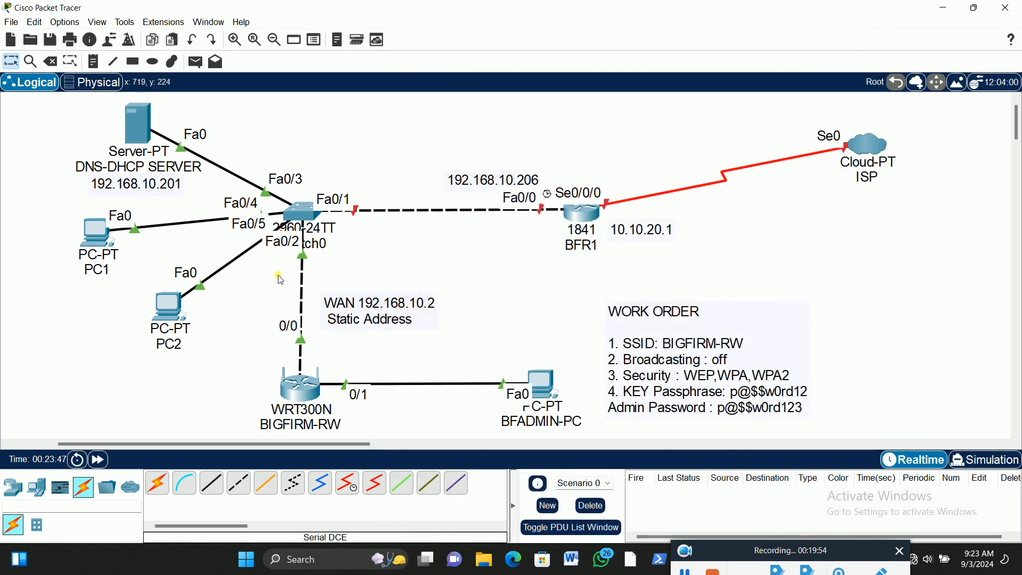
Switch PC1's FastEthernet0 IP configuration to DHCP and close PC1's configuration once it has an address
click(100, 241)
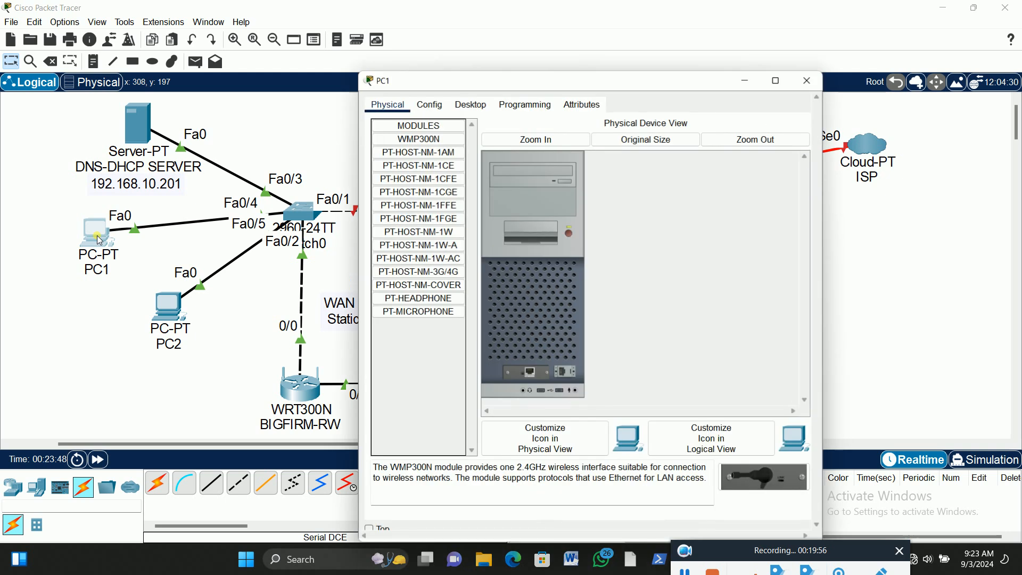
click(471, 104)
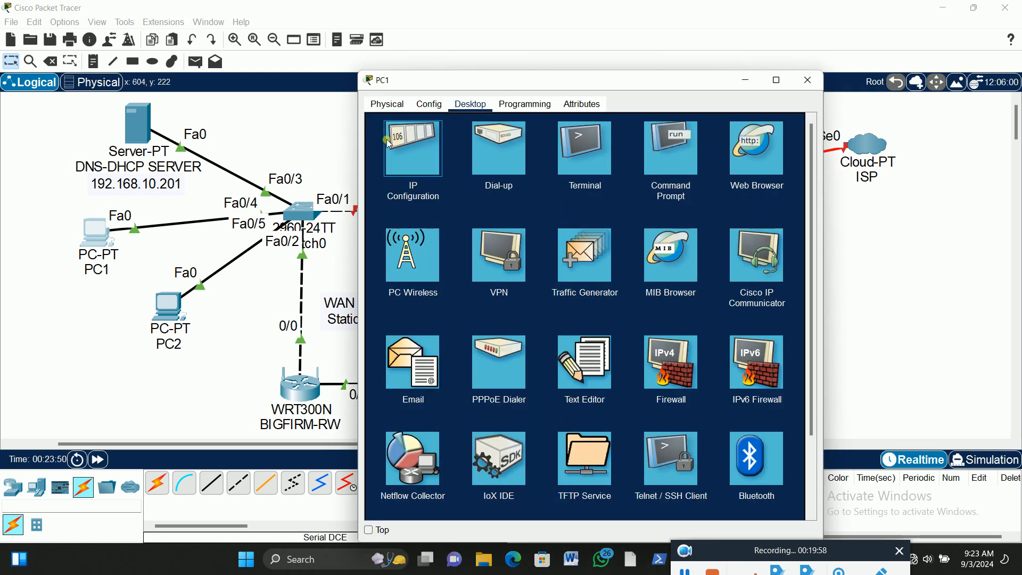
click(436, 159)
click(381, 171)
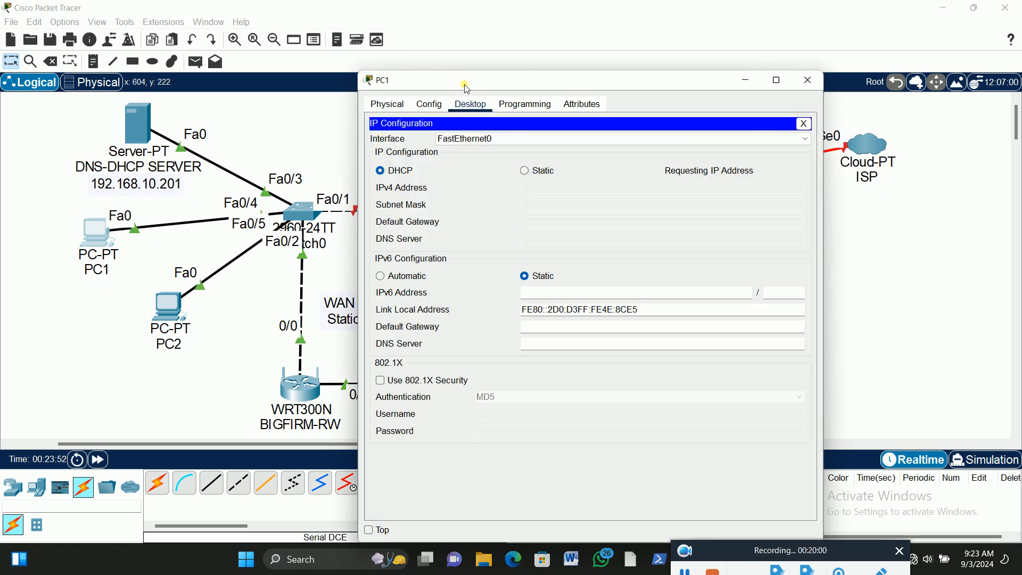
drag(464, 86, 613, 65)
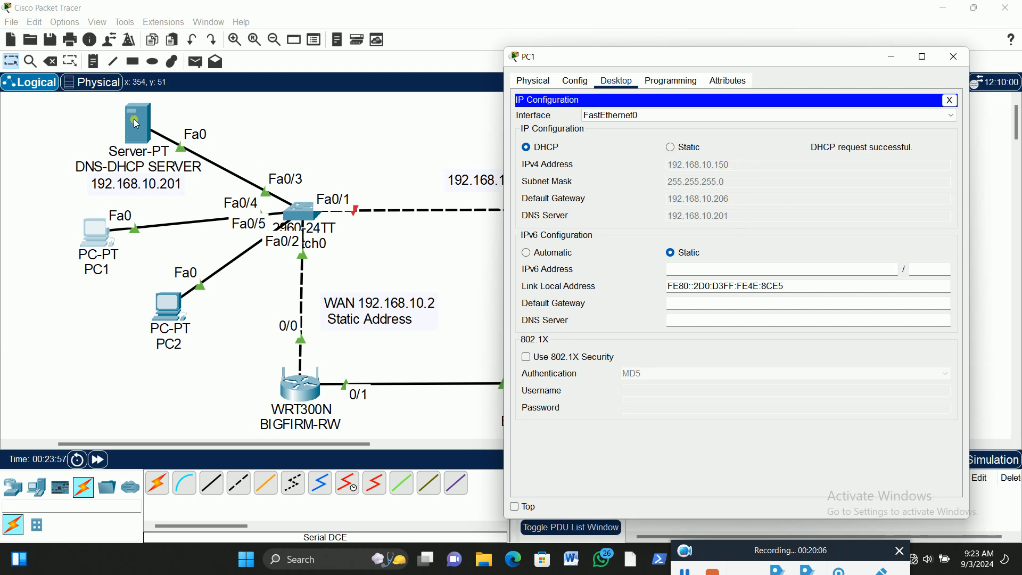
click(955, 56)
Switch PC2's FastEthernet0 IP configuration to DHCP and close PC2's configuration once it has an address
click(165, 314)
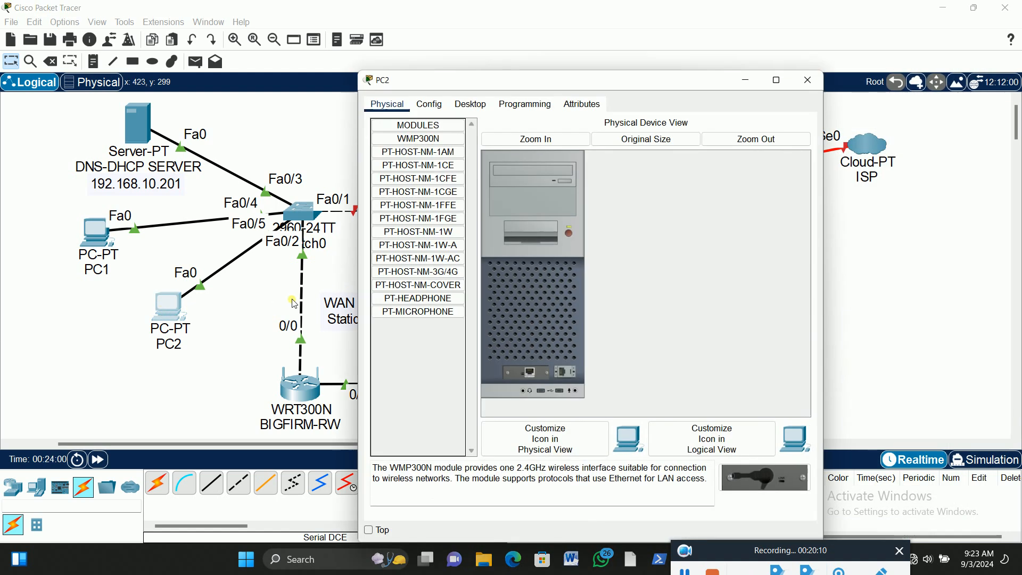
click(471, 105)
click(414, 195)
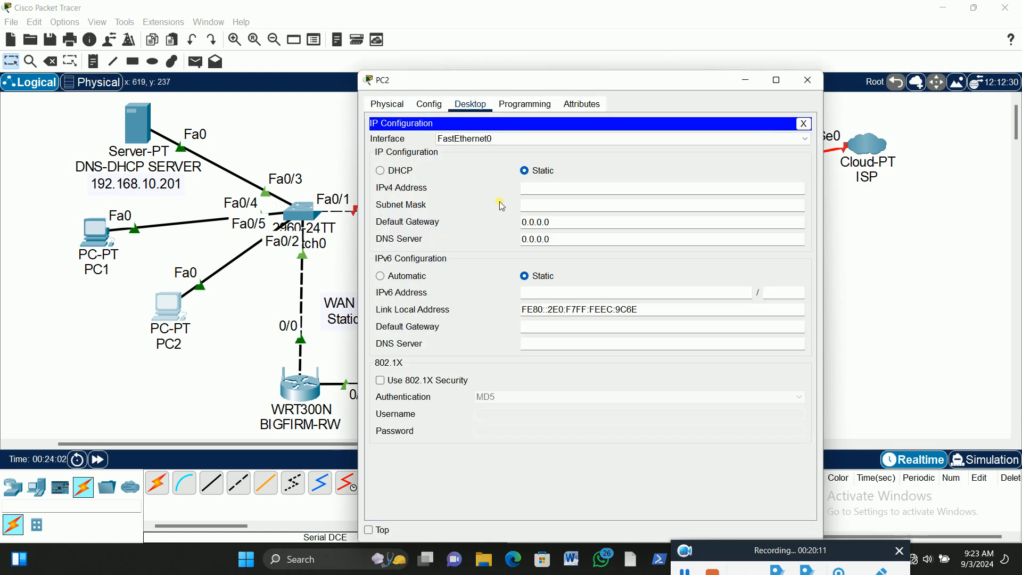
click(381, 171)
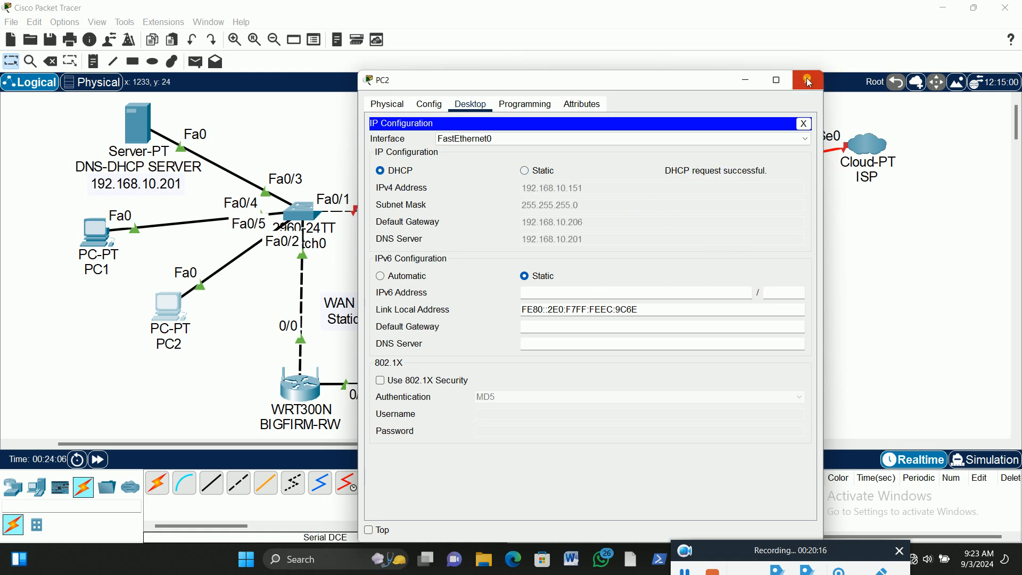
click(807, 80)
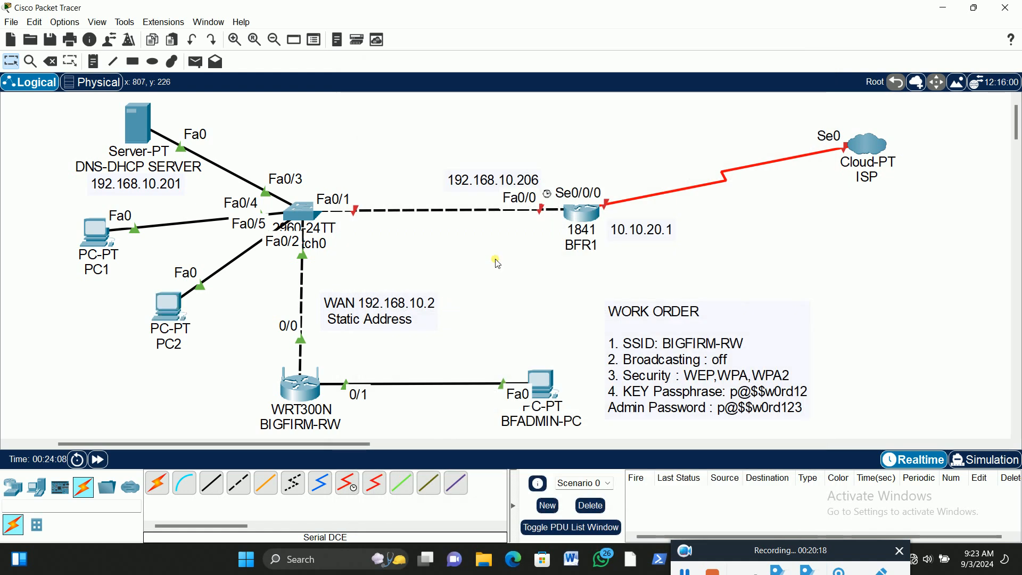
Add a laptop to the workspace and place it above the Fa0/0 address note near router BFR1
click(40, 490)
click(184, 483)
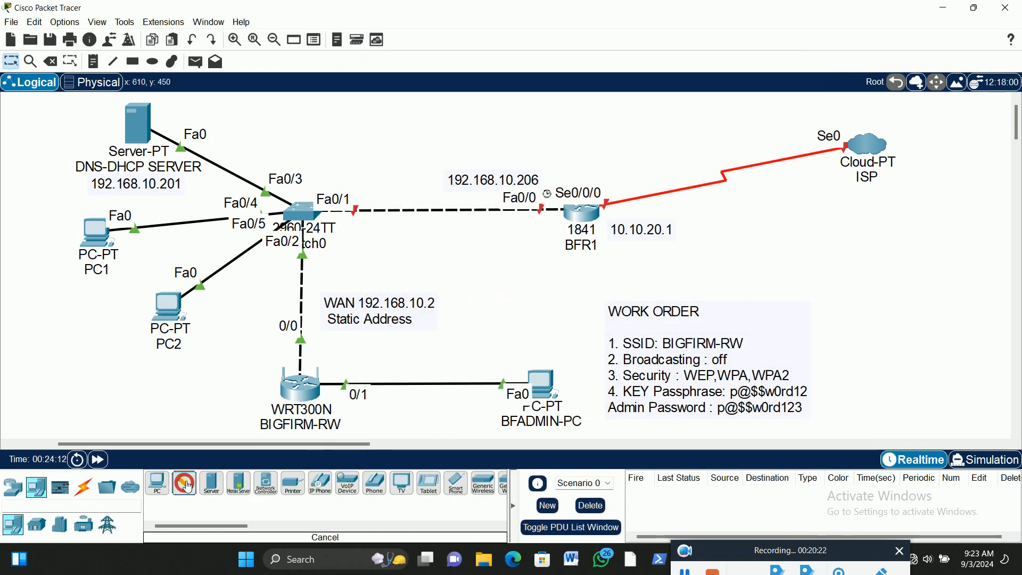
click(607, 124)
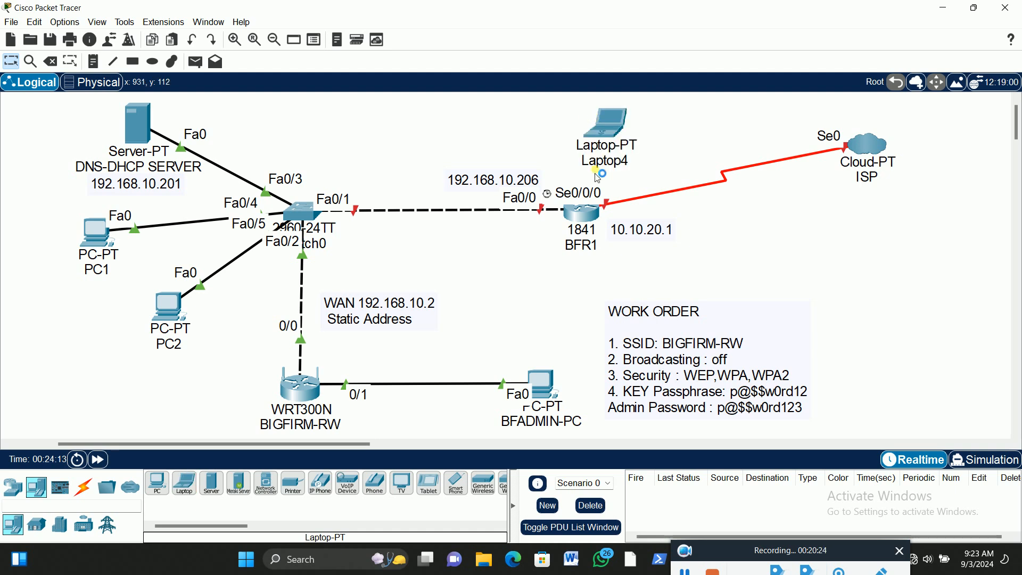
drag(609, 123, 537, 112)
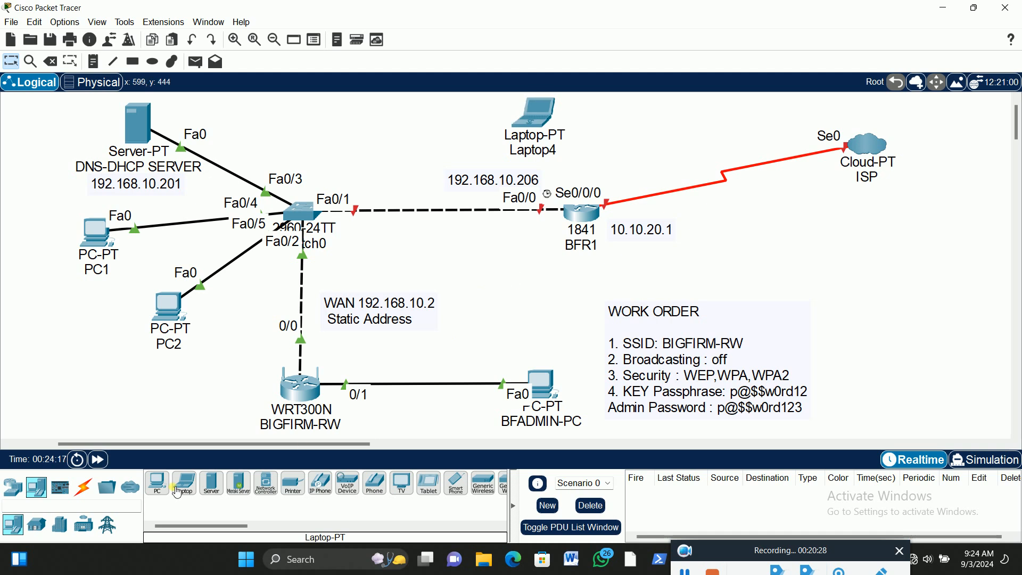
Connect the laptop's RS 232 port to BFR1's Console port with a console cable
click(84, 487)
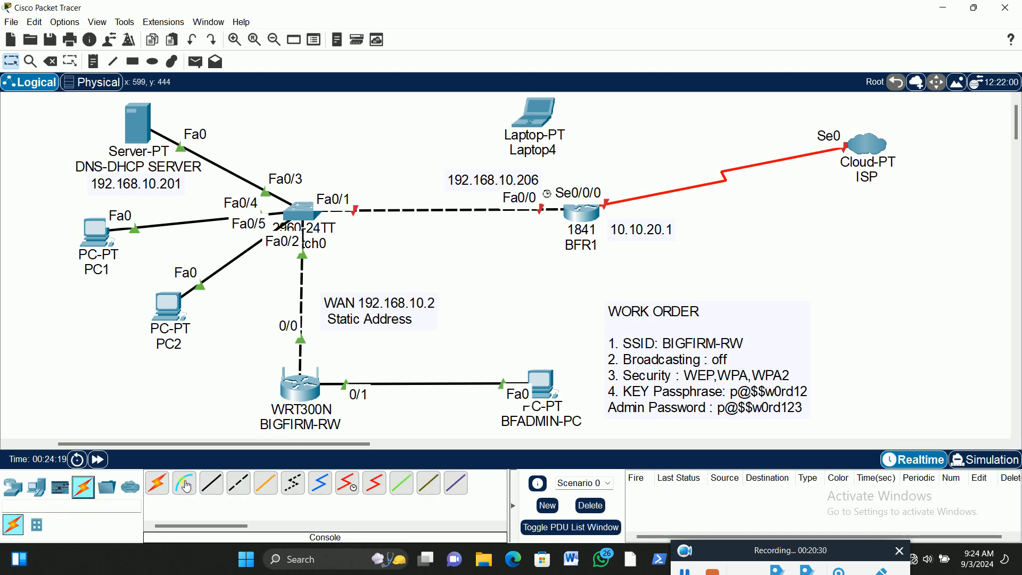
click(538, 109)
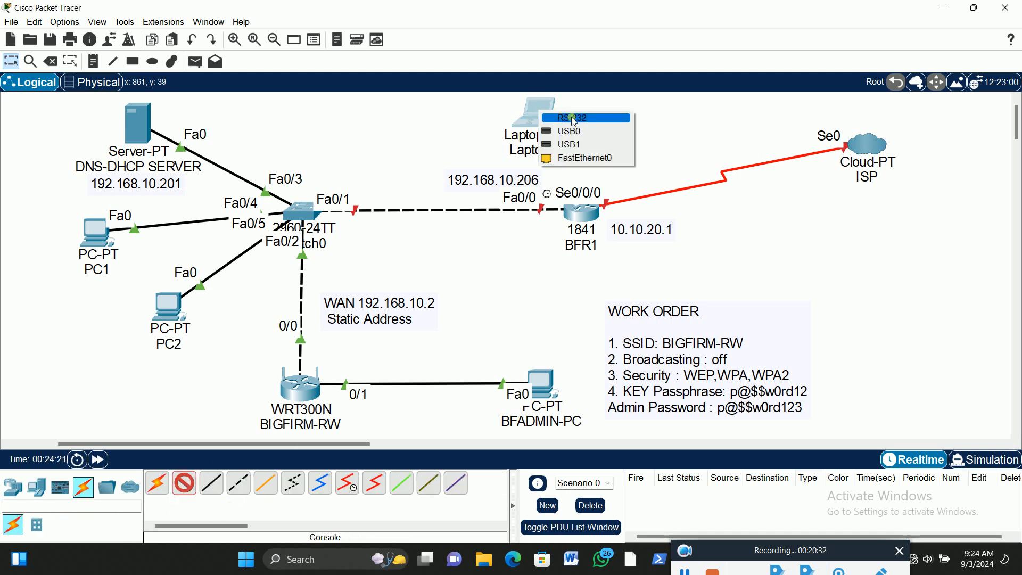
click(573, 115)
click(582, 212)
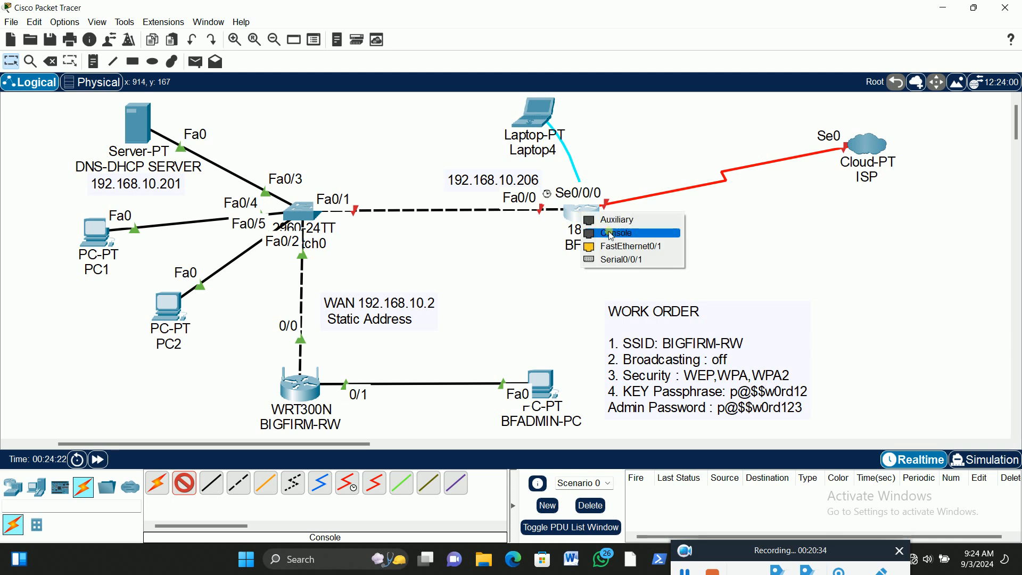
click(618, 234)
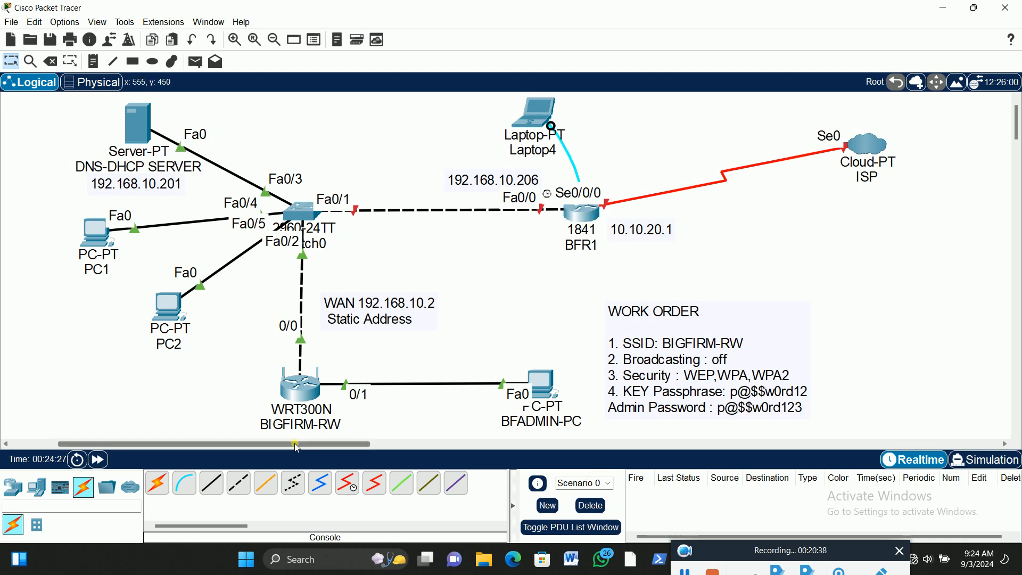
Open a terminal session from the laptop to BFR1 with the default serial settings
drag(321, 442, 365, 442)
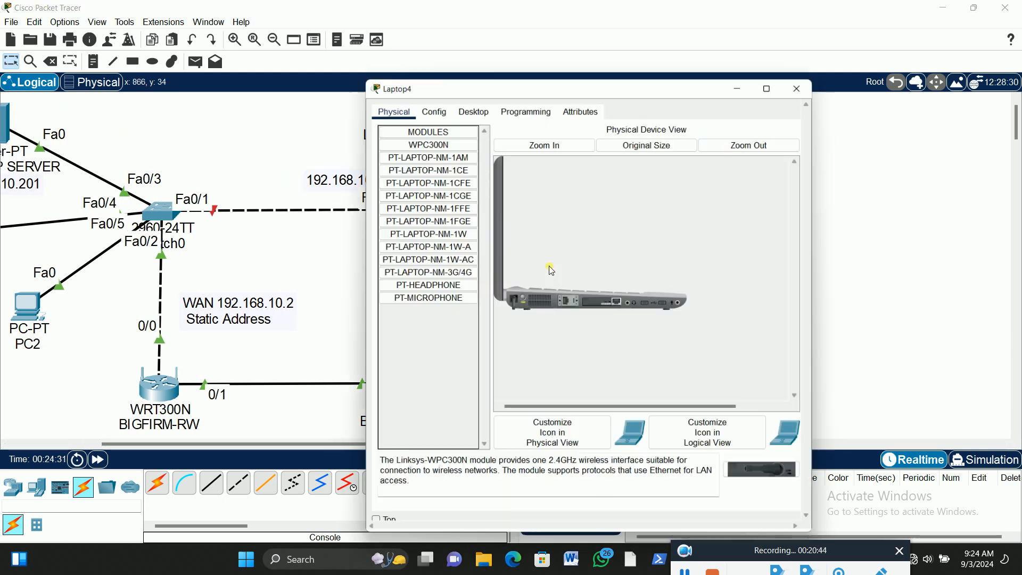
drag(501, 79, 668, 40)
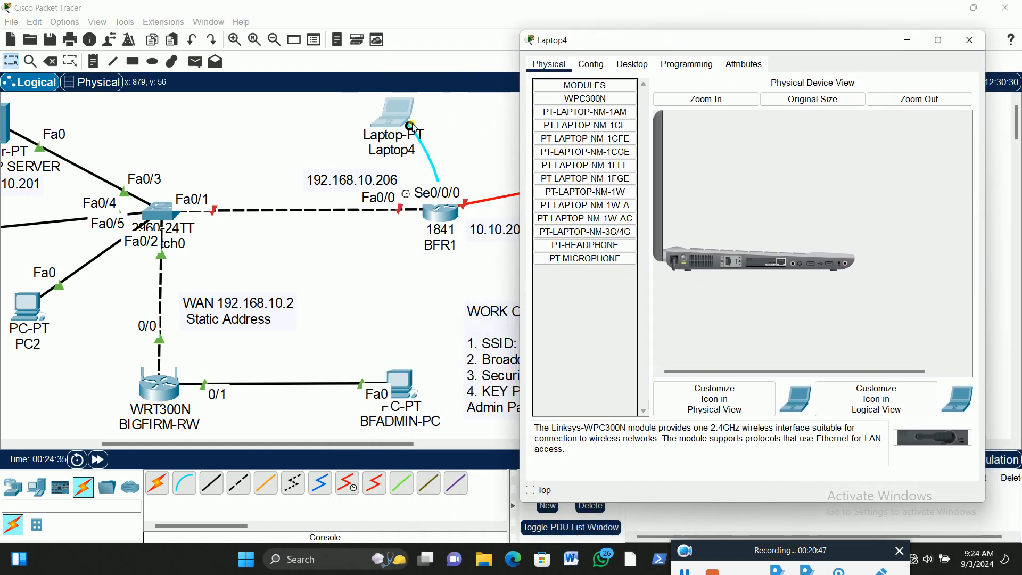
click(633, 64)
click(753, 112)
click(936, 201)
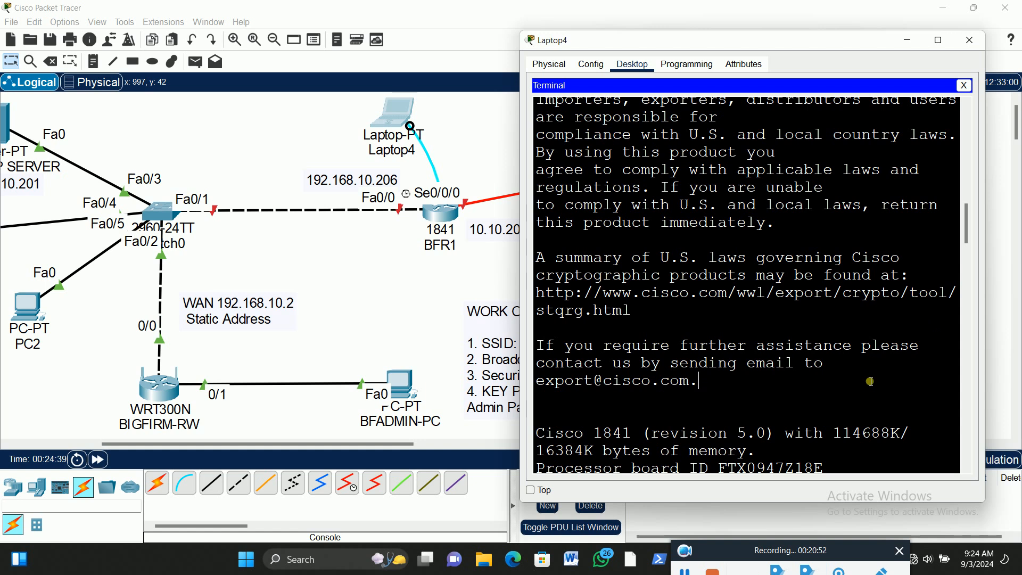
Answer no to the router's initial configuration dialog and continue to the Router> prompt
key(Return)
key(Return)
key(Return)
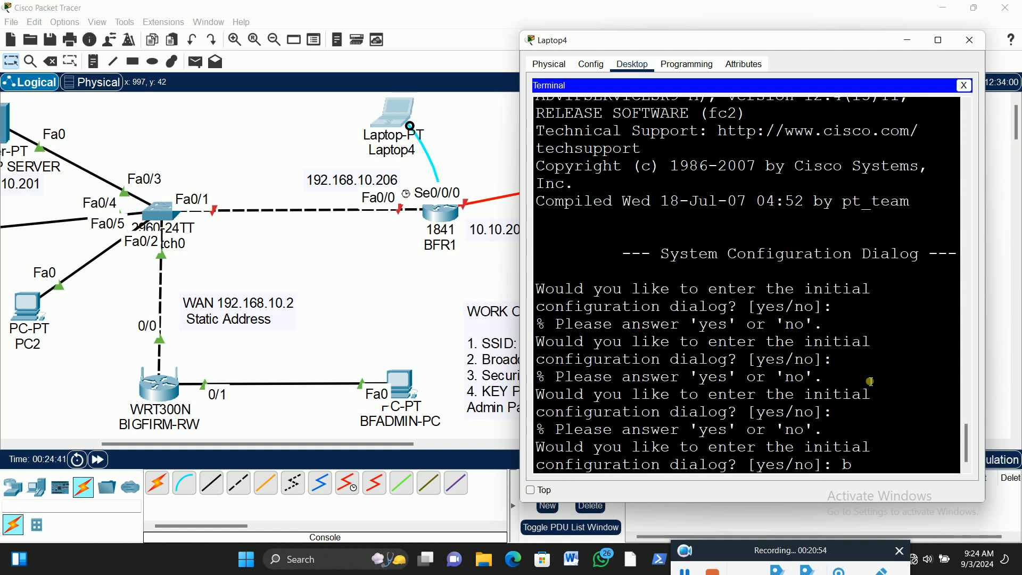
text(no)
key(Return)
key(Return)
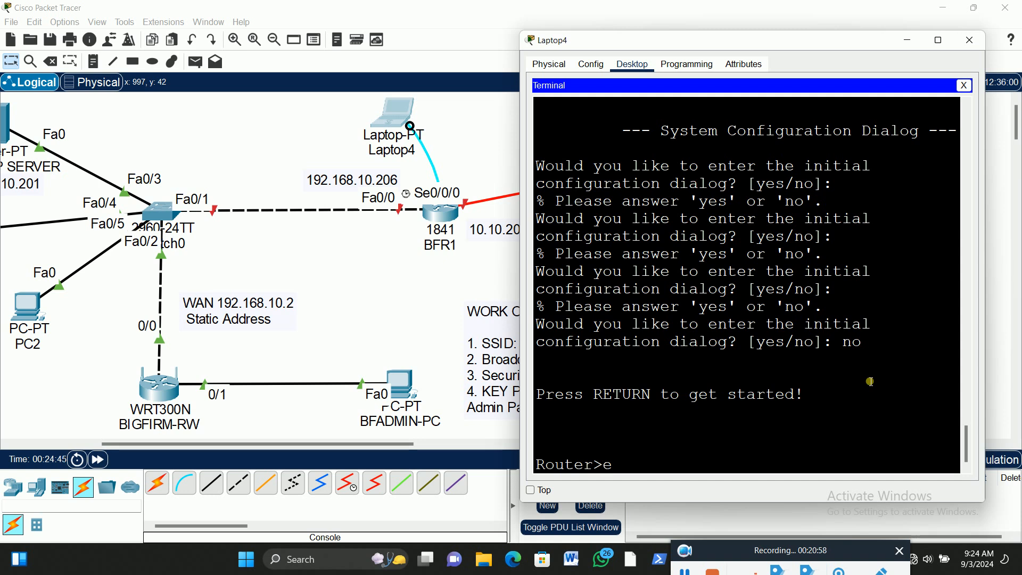
Enter privileged mode with en, then enter global configuration mode with config t on the router
key(Return)
text(config t)
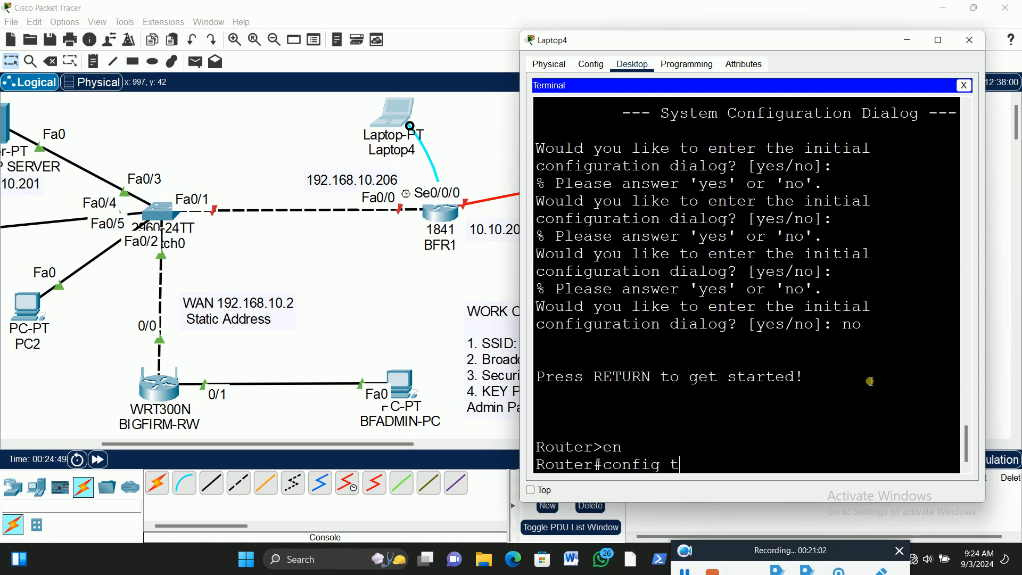
key(Return)
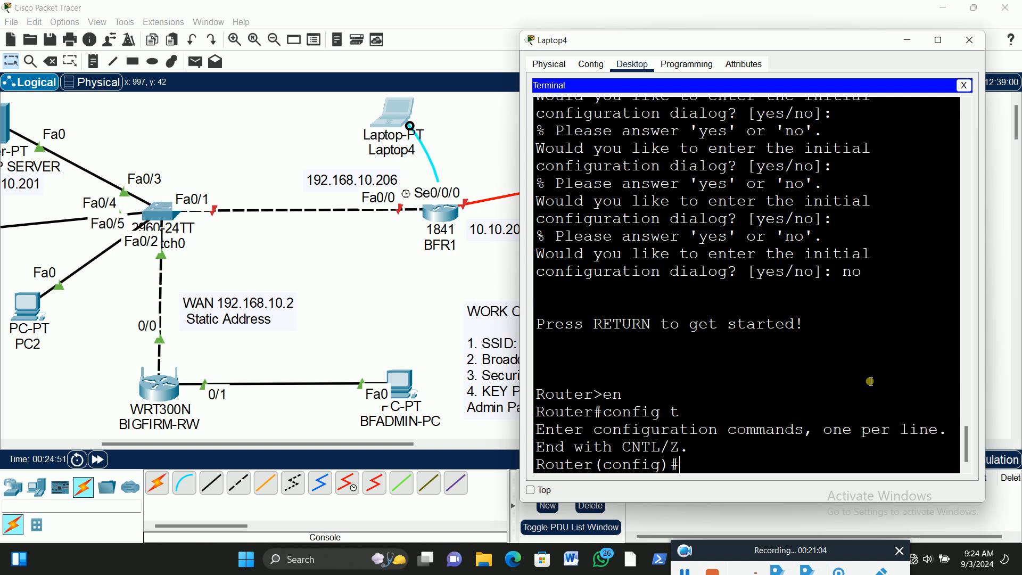
Set the router's hostname to BFR1 in global configuration mode
text(host)
key(Tab)
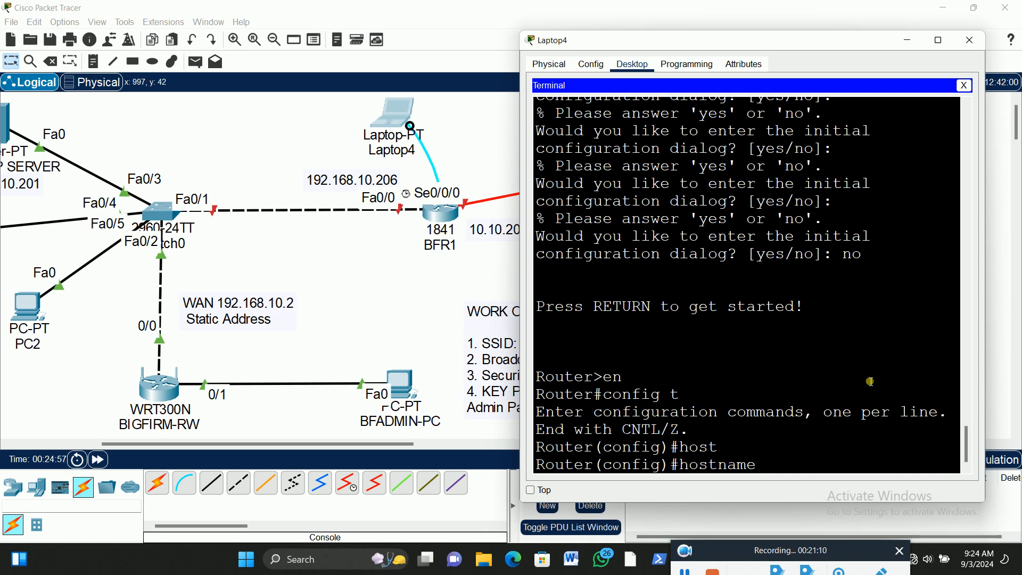
text(BFR1)
key(Return)
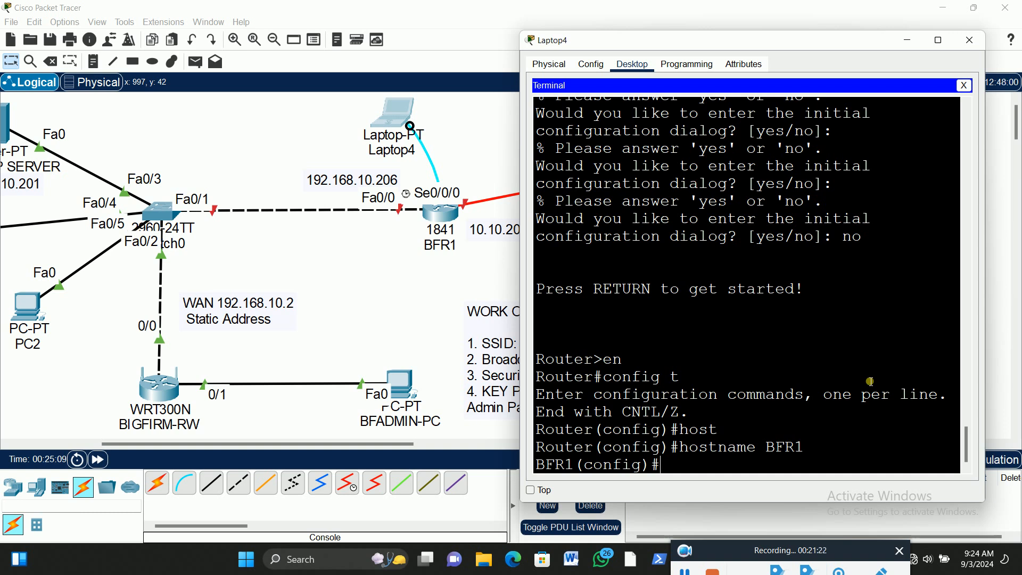
Enter line console 0 configuration on BFR1 and set its exec-timeout to 00
text(lin)
key(Tab)
text(cons)
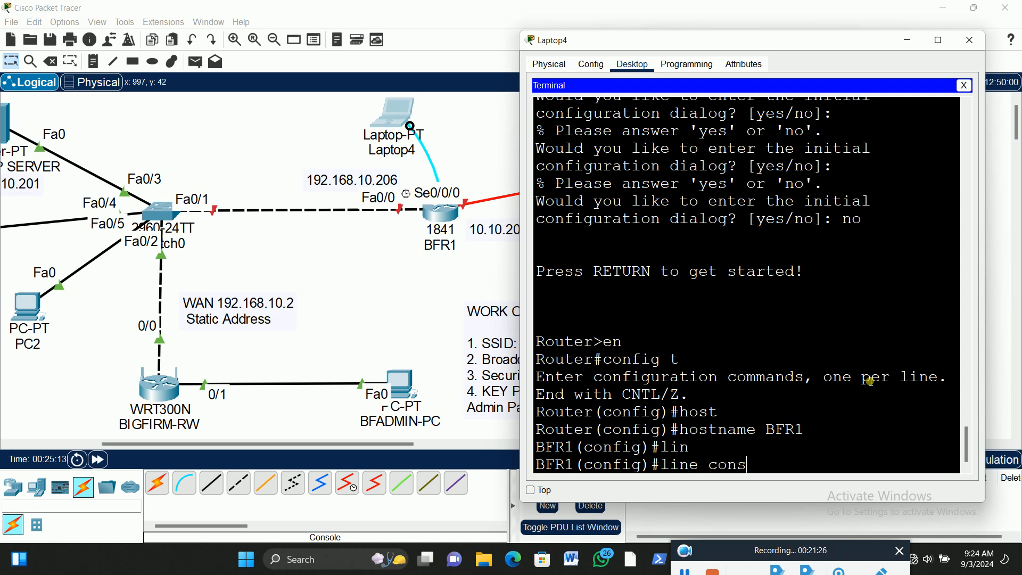
key(Tab)
text(0)
key(Return)
text(exec)
key(Tab)
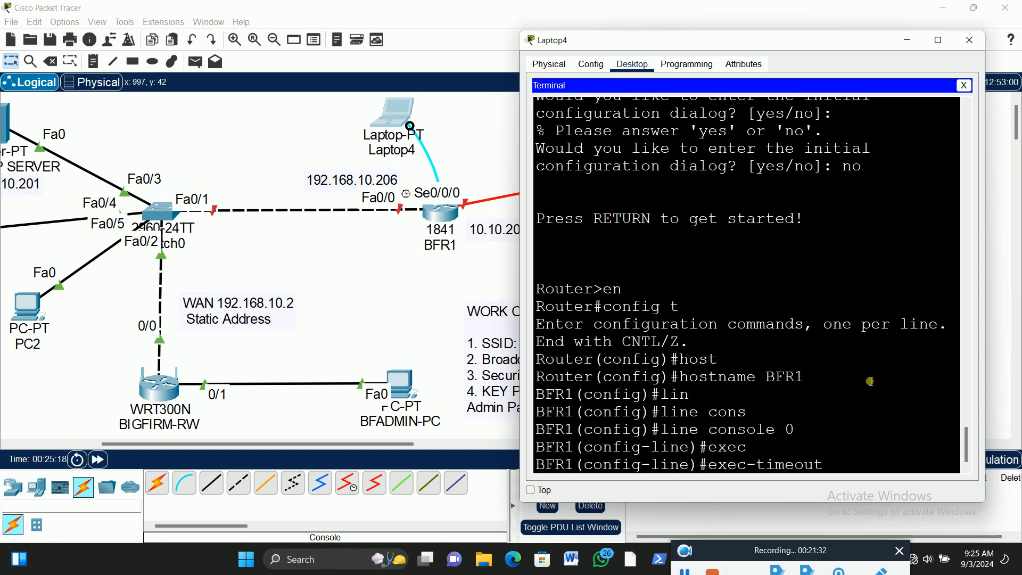
text(00)
key(Return)
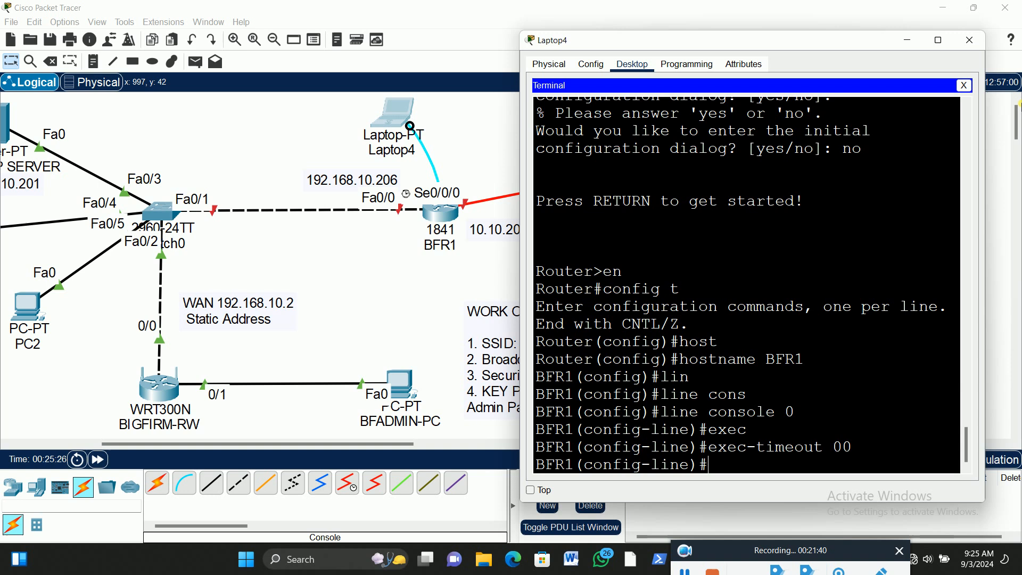
Set the console line password on BFR1 from the laptop's terminal
click(1021, 104)
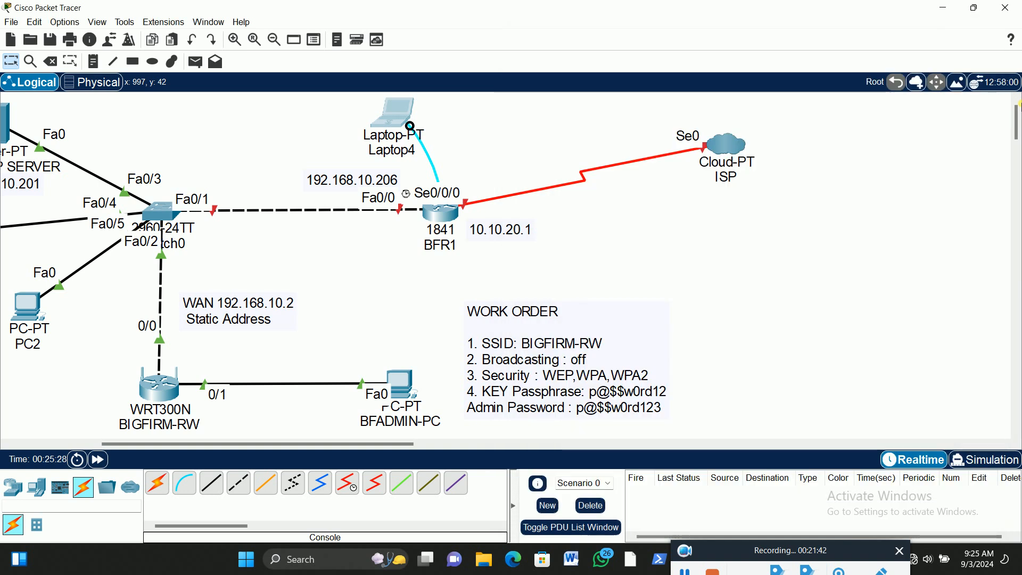
click(395, 114)
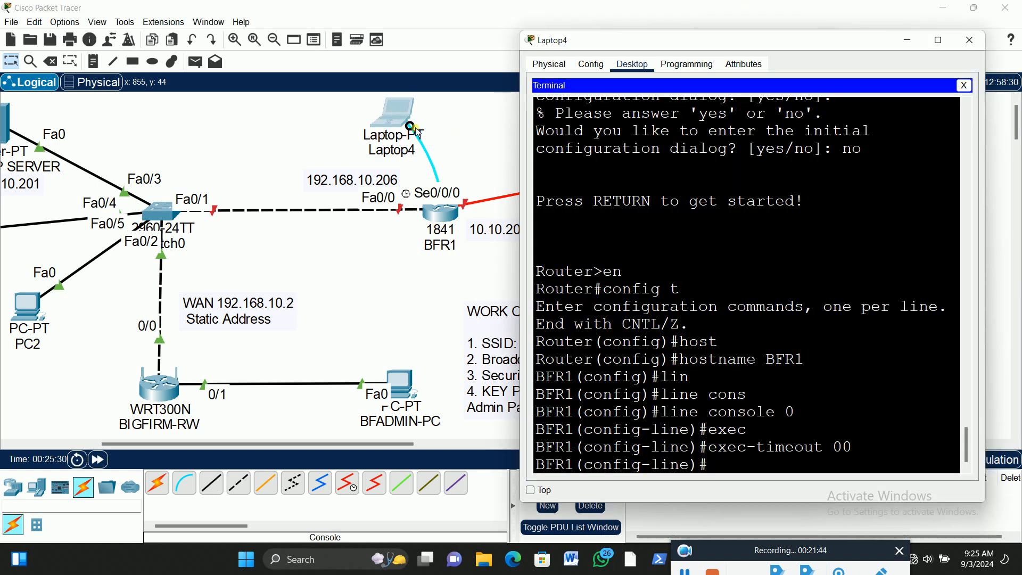
click(834, 473)
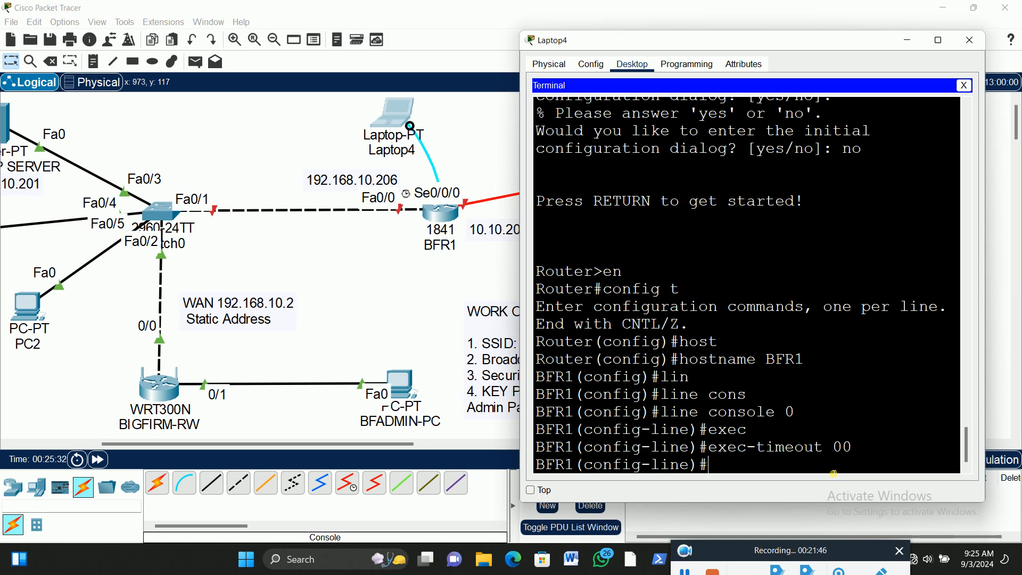
text(pas)
key(Tab)
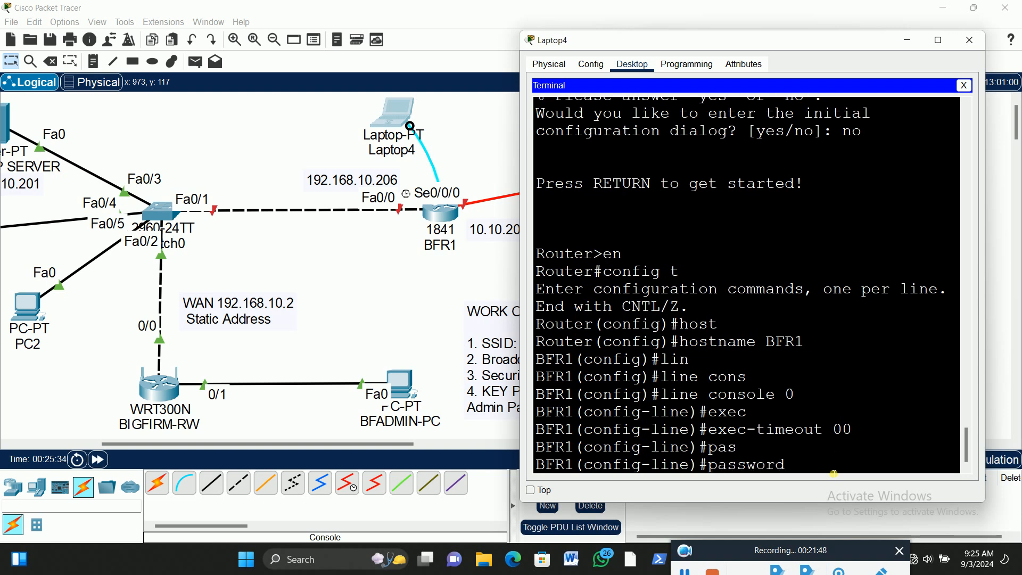
text(p@ssw0rd12)
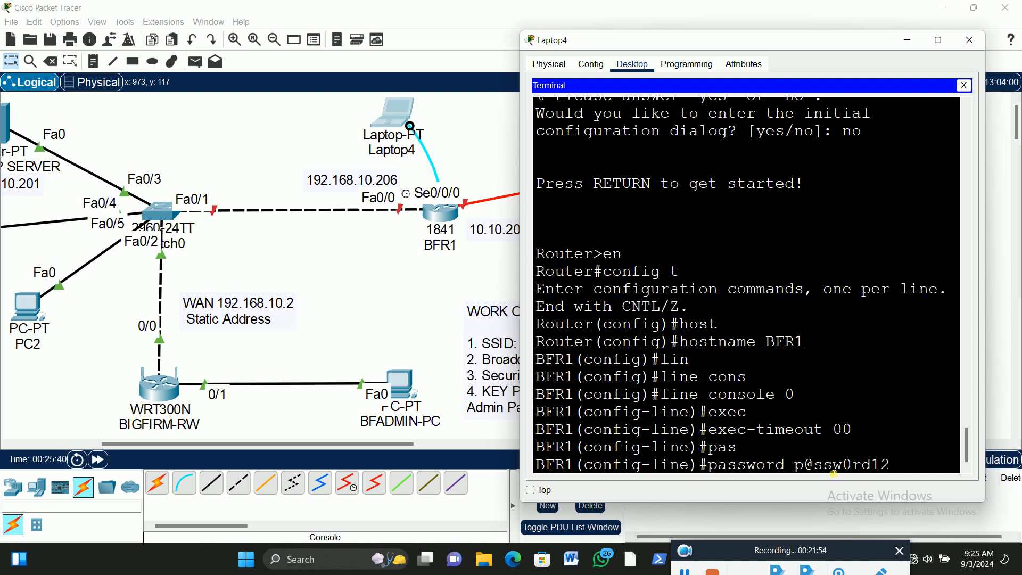
key(Return)
Enable login on the console line and exit to BFR1's global configuration mode
text(login)
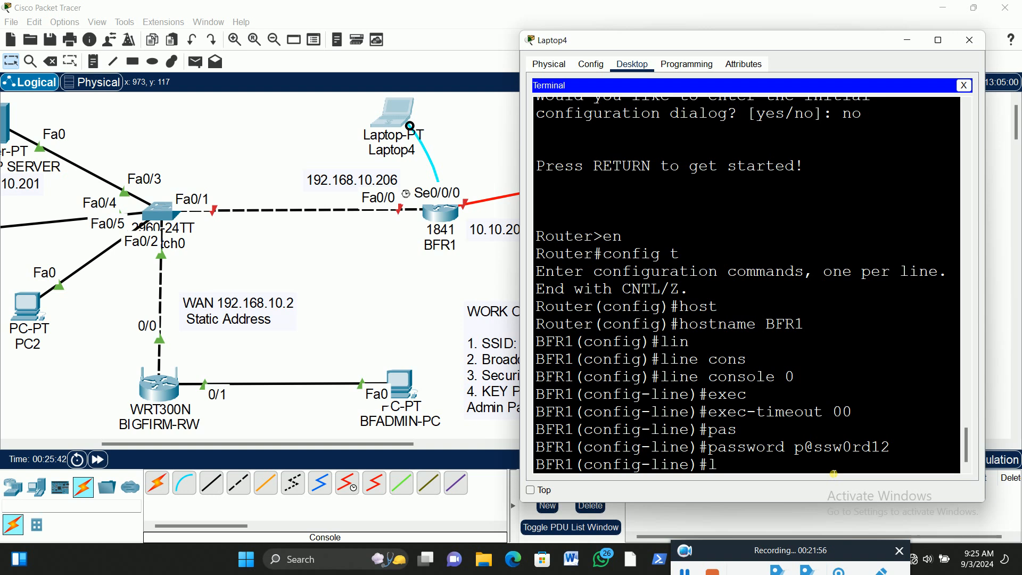
key(Return)
key(Up)
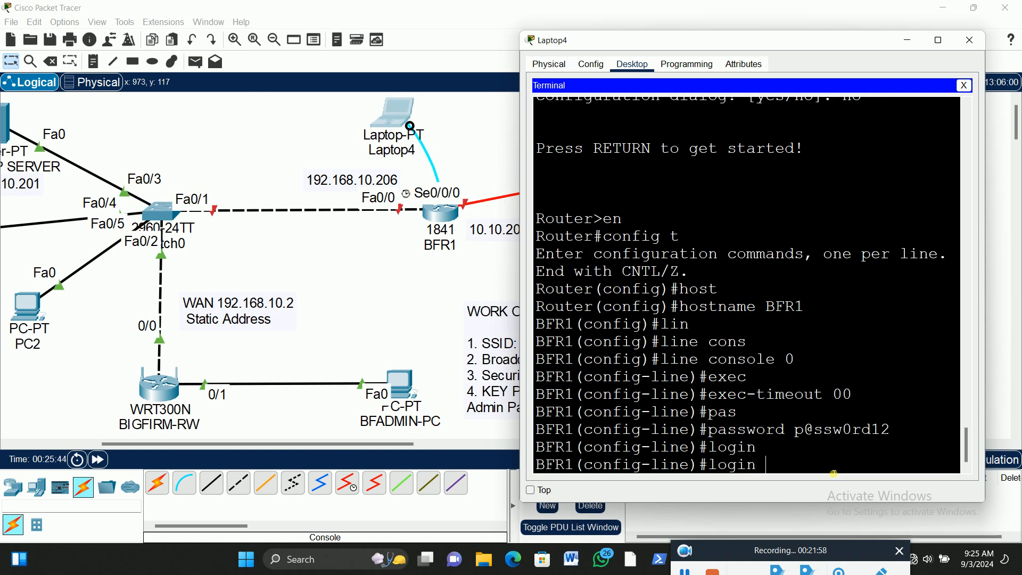
key(Return)
text(exit)
key(Return)
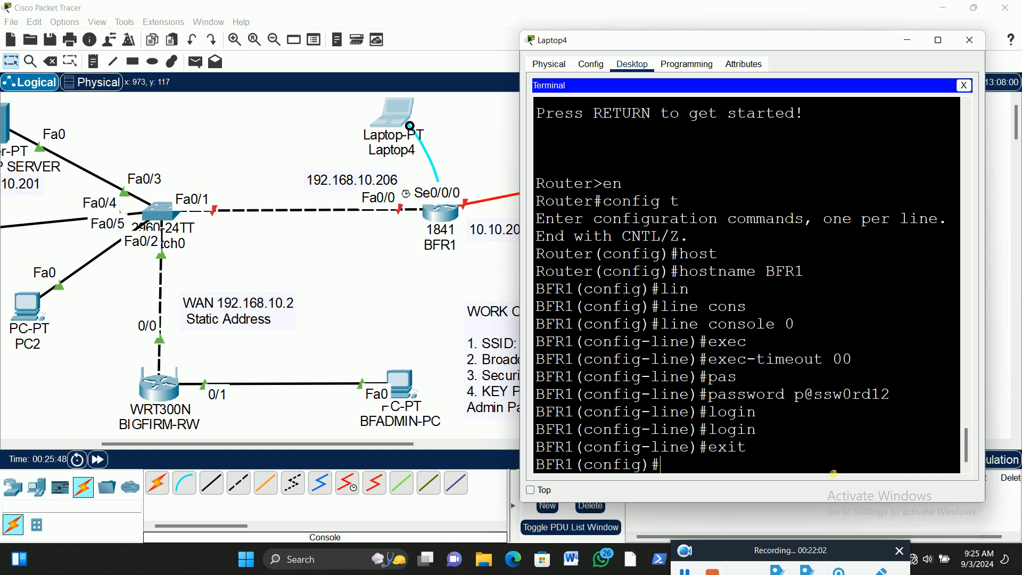
Set BFR1's enable secret by entering the privileged-mode password
text(ena)
key(Tab)
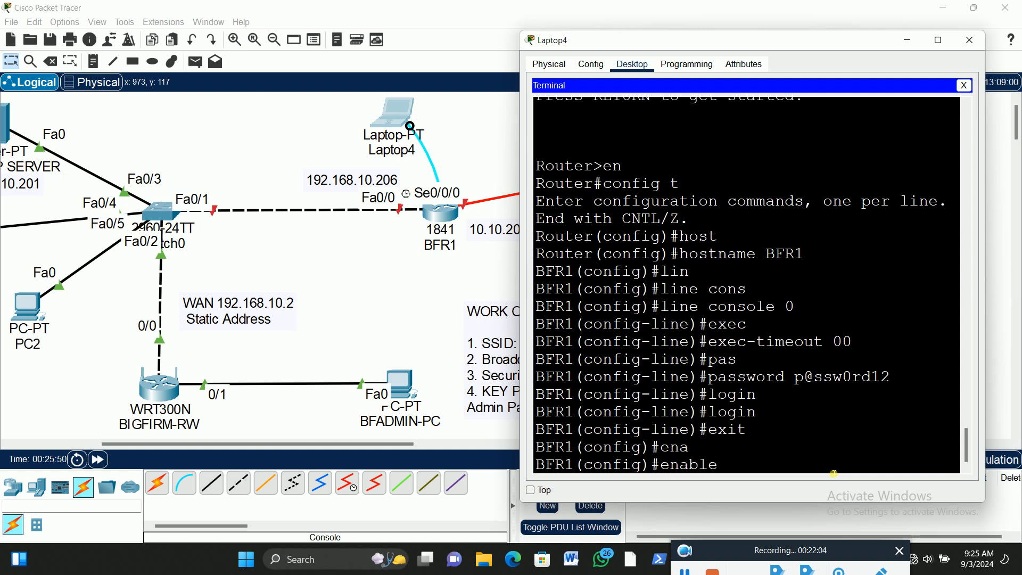
text(sec)
key(Tab)
text(p@ssw0rd)
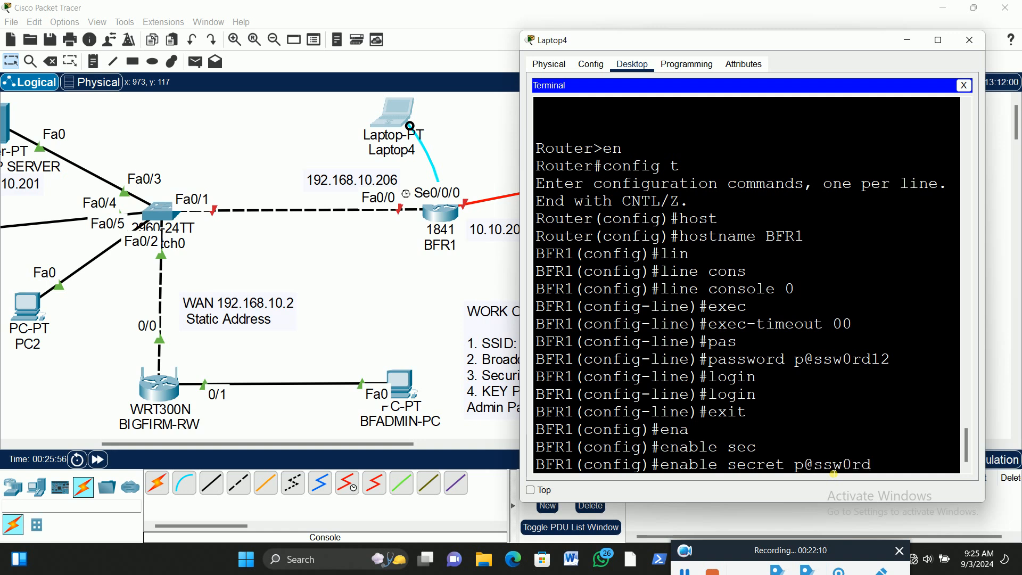
text(12)
key(Return)
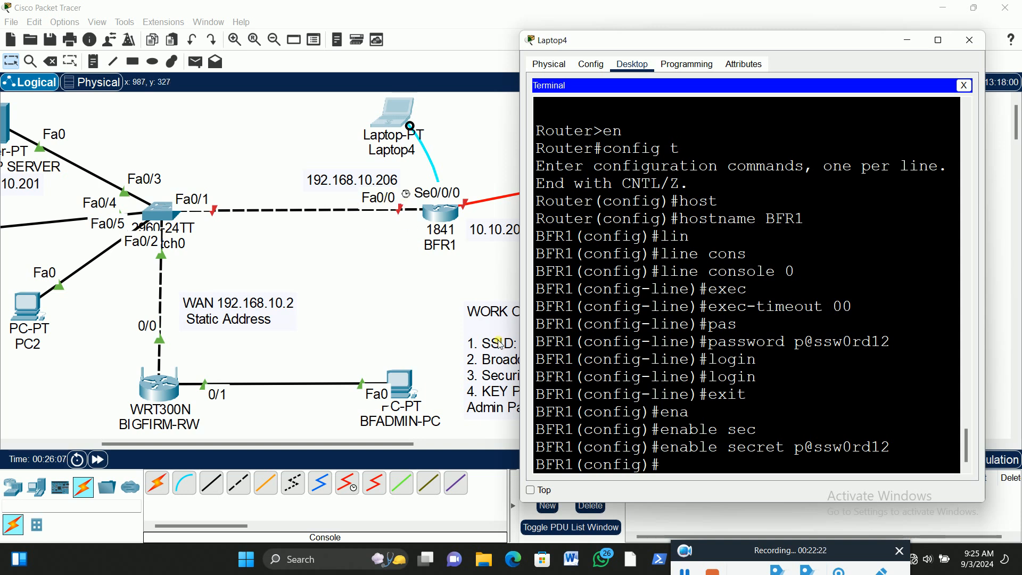
Assign IP address 192.168.10.206 with subnet mask 255.255.255.0 to BFR1's interface fa0/0
text(int fa0/0)
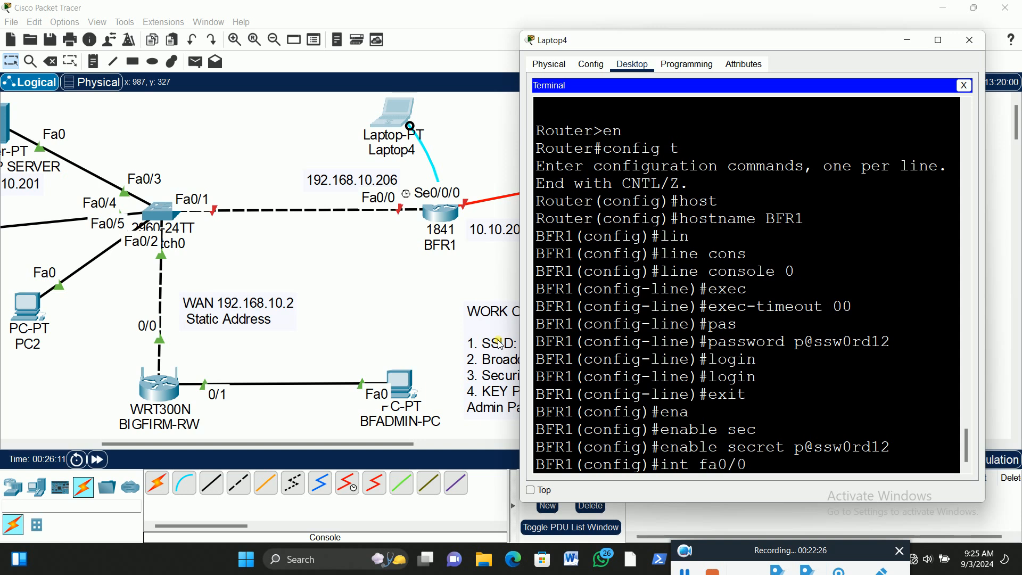
key(Return)
text(ip add)
key(Tab)
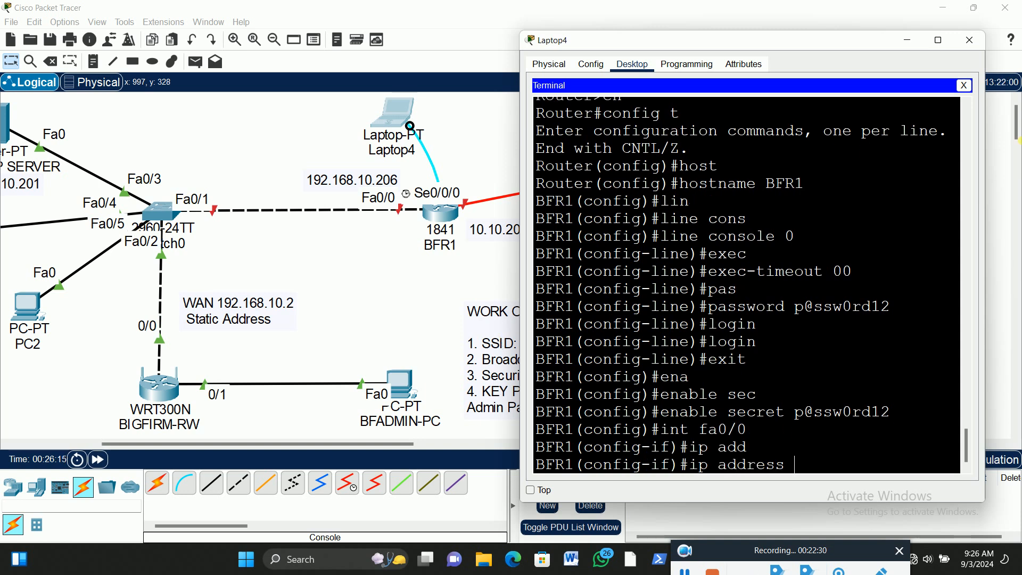
text(192.168.10.206)
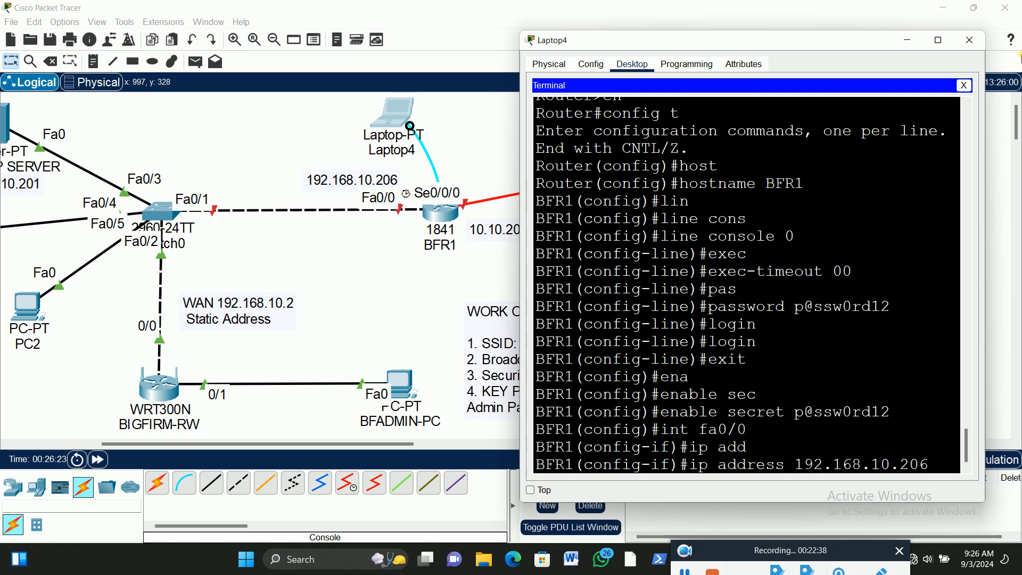
text( 255.255.255.0)
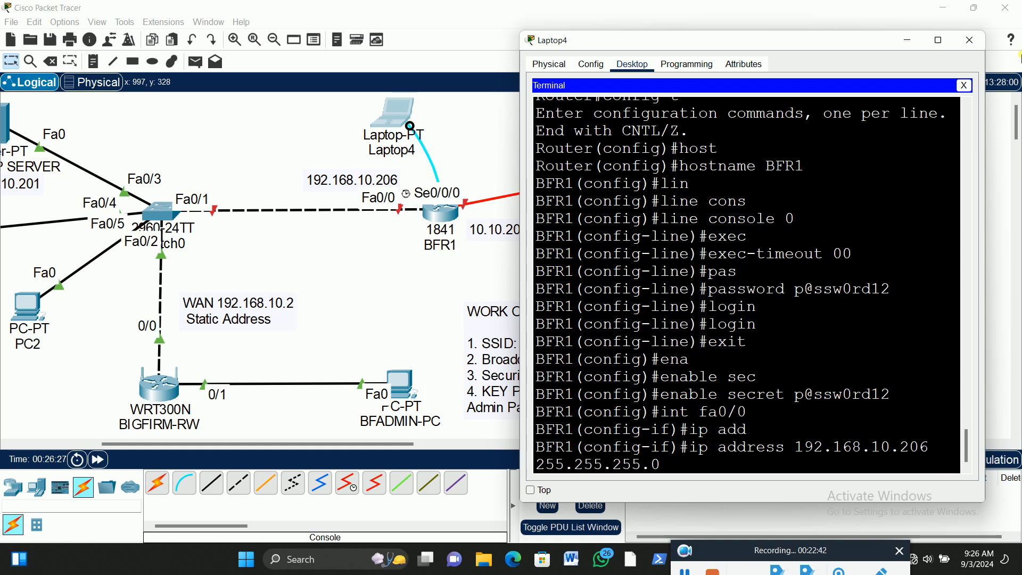
key(Return)
Bring up BFR1's fa0/0 interface with no shutdown and return to the interface prompt
text(no shut)
key(Tab)
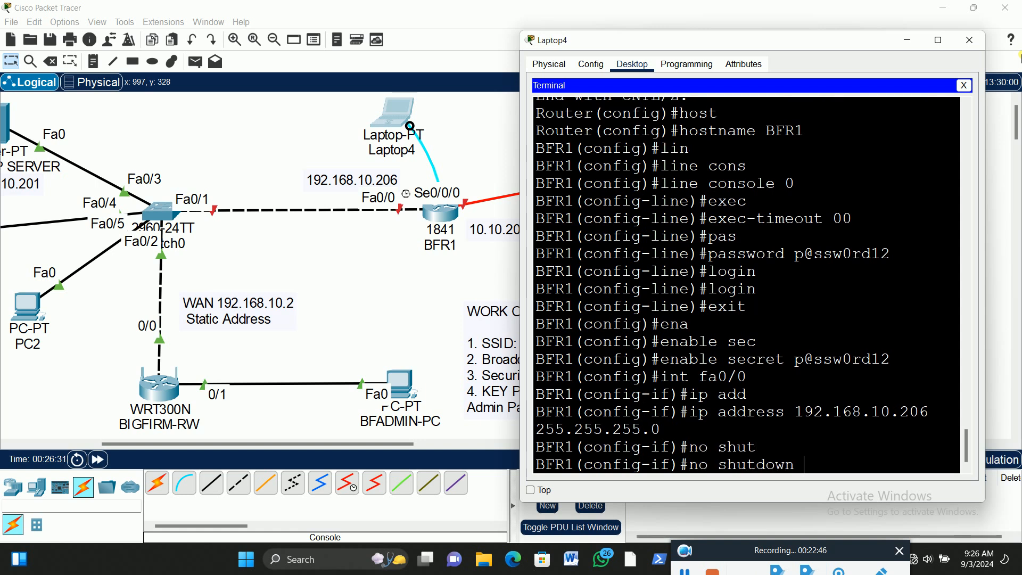
key(Return)
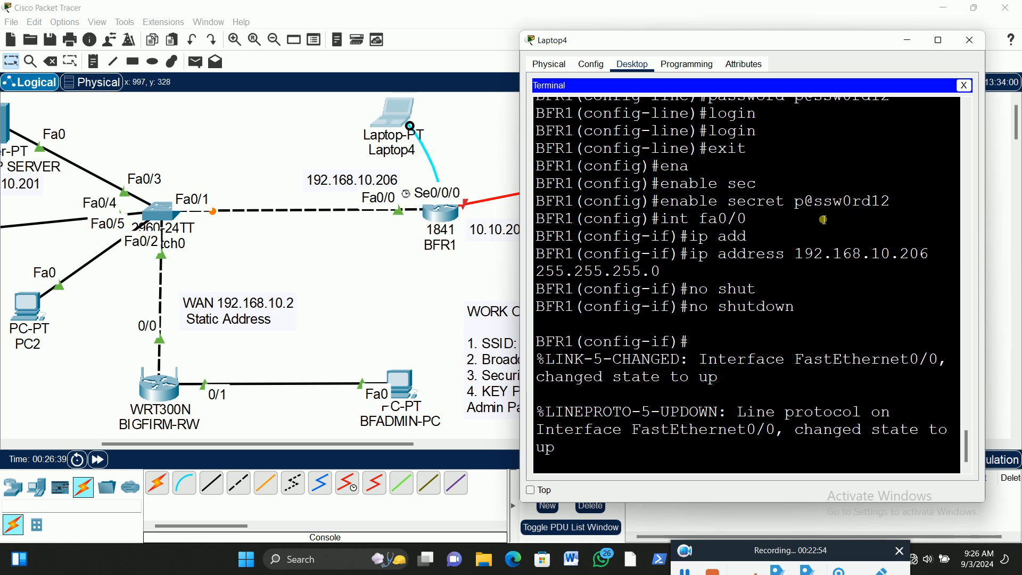
key(Return)
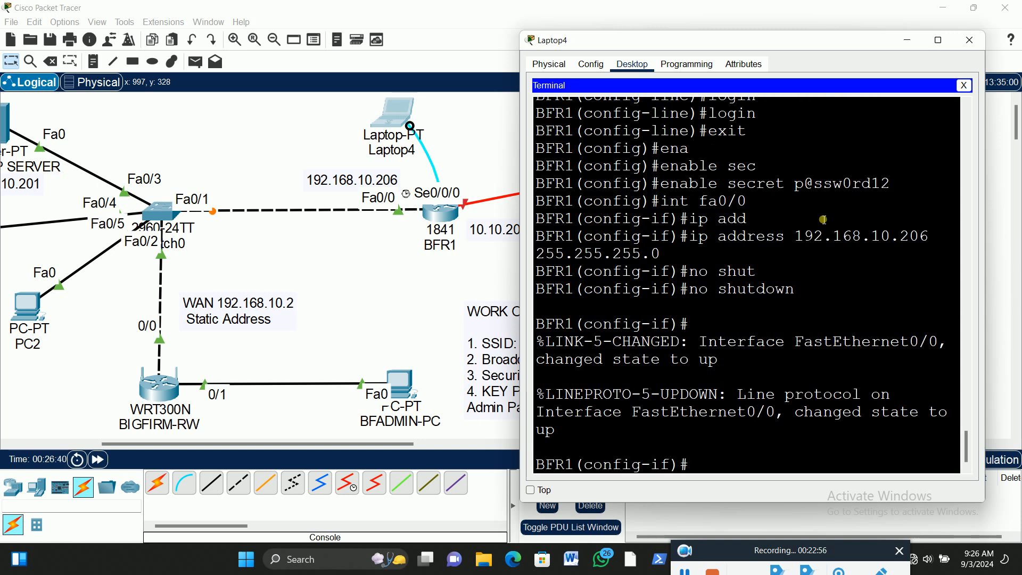
Test connectivity from PC1 to BFR1 by pinging 192.168.10.206 in PC1's command prompt
click(367, 450)
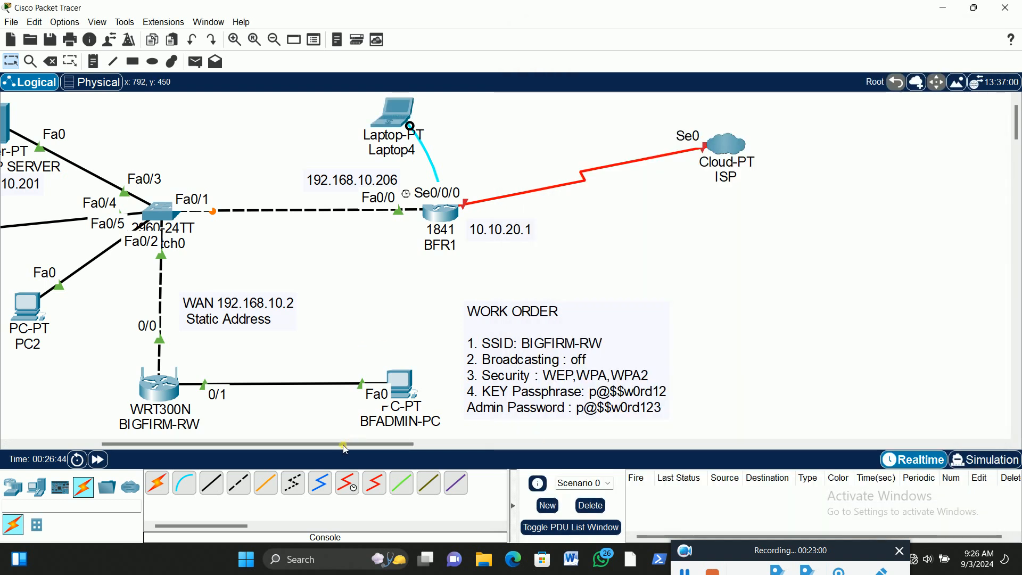
drag(350, 449, 289, 449)
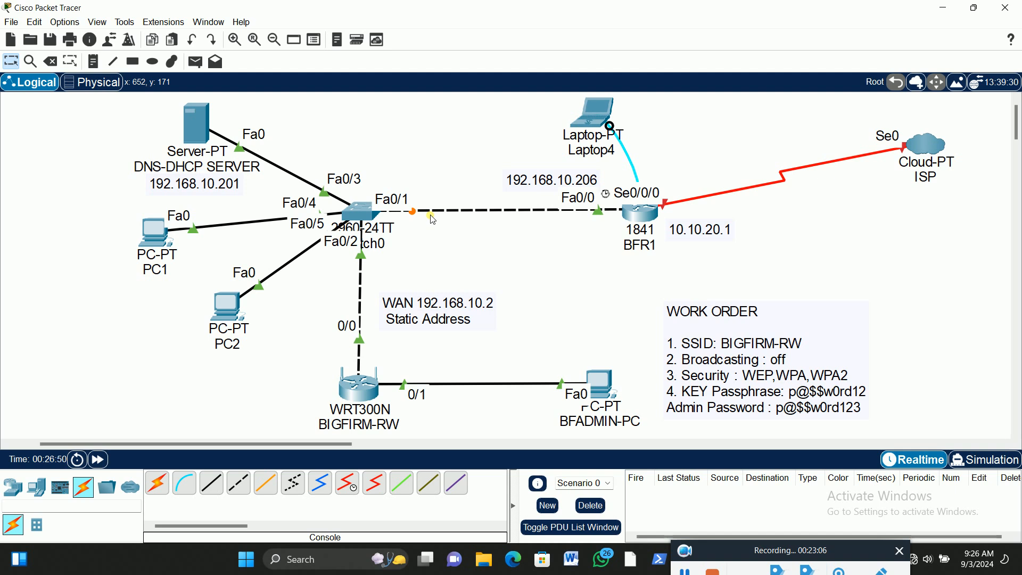
click(690, 570)
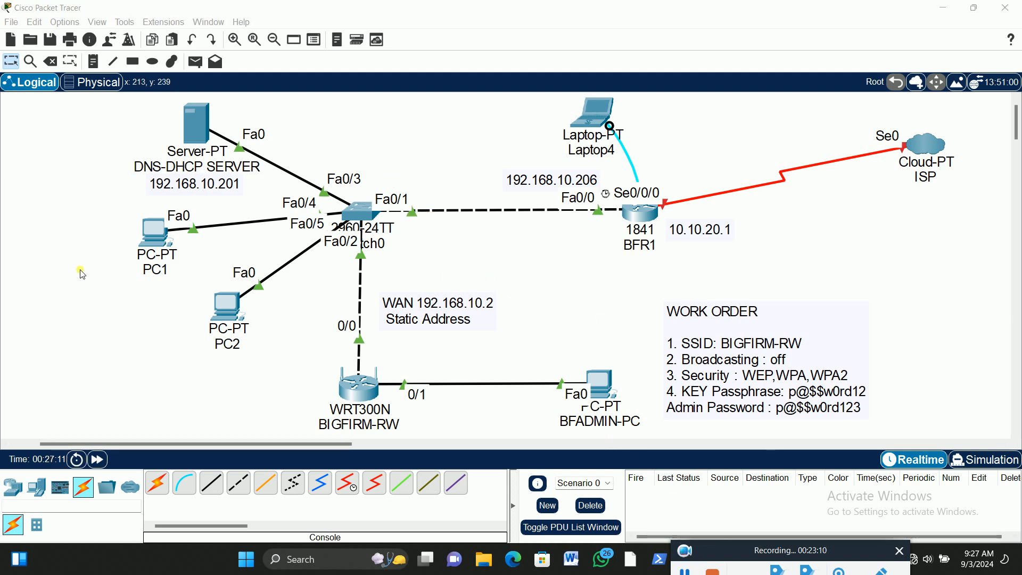
click(153, 230)
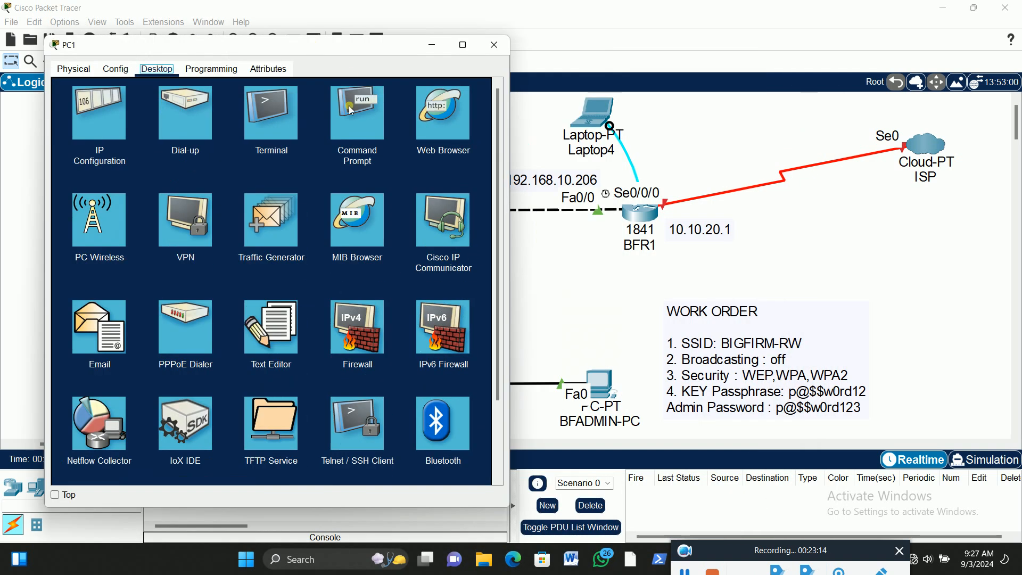
click(358, 115)
click(111, 154)
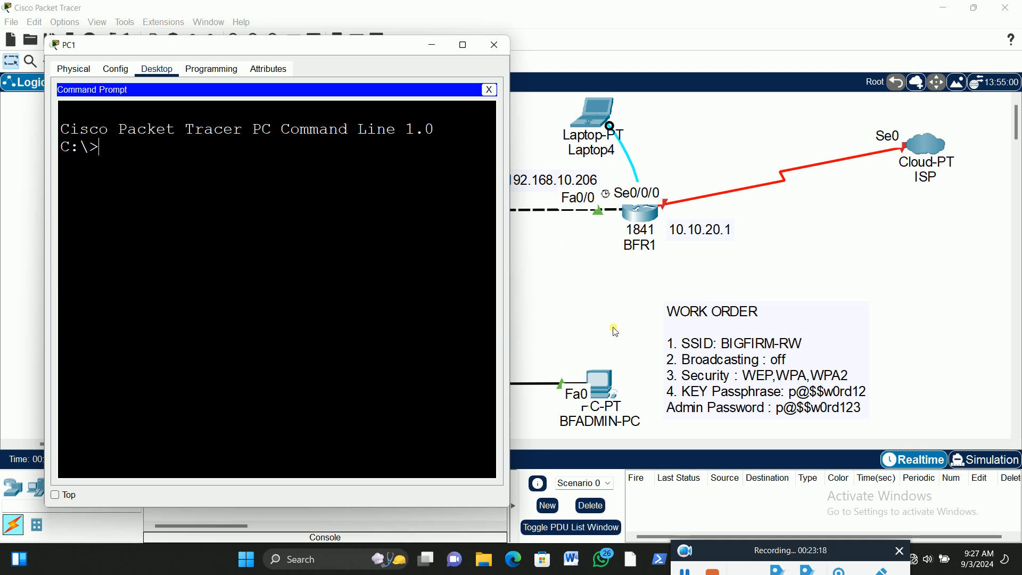
drag(391, 45, 357, 42)
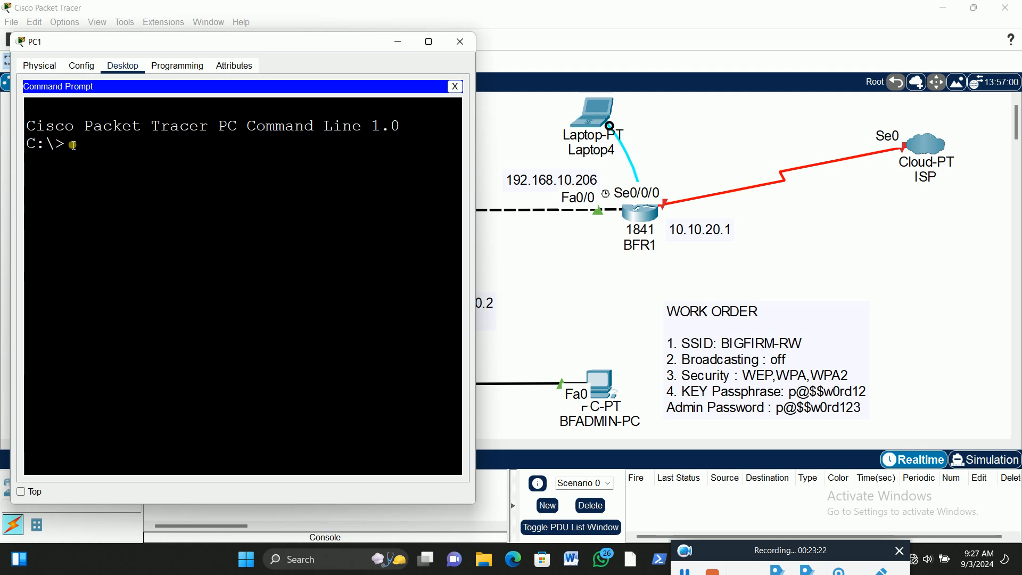
text(ping 192.168.10.)
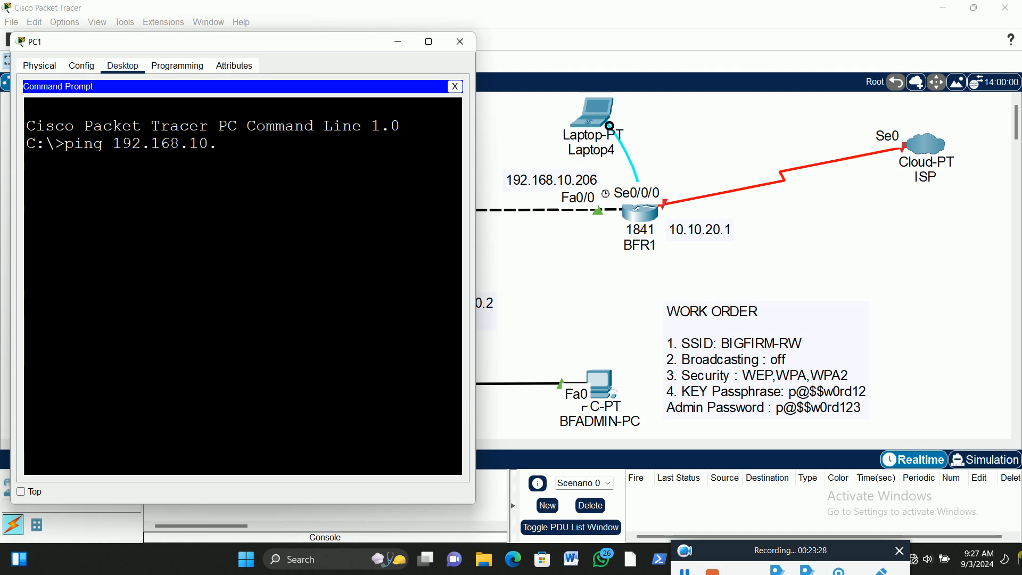
text(206)
key(Return)
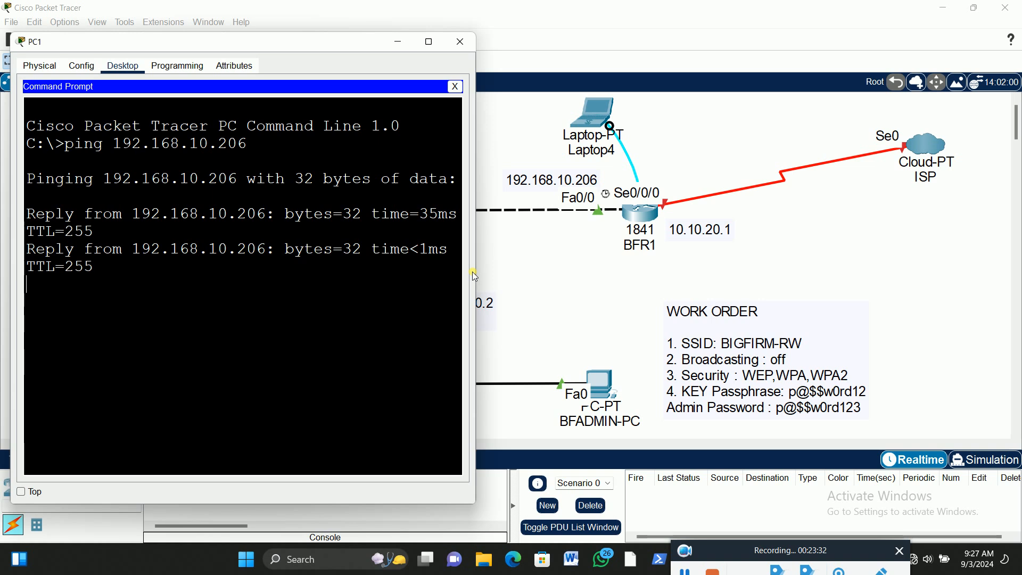
drag(483, 274, 515, 280)
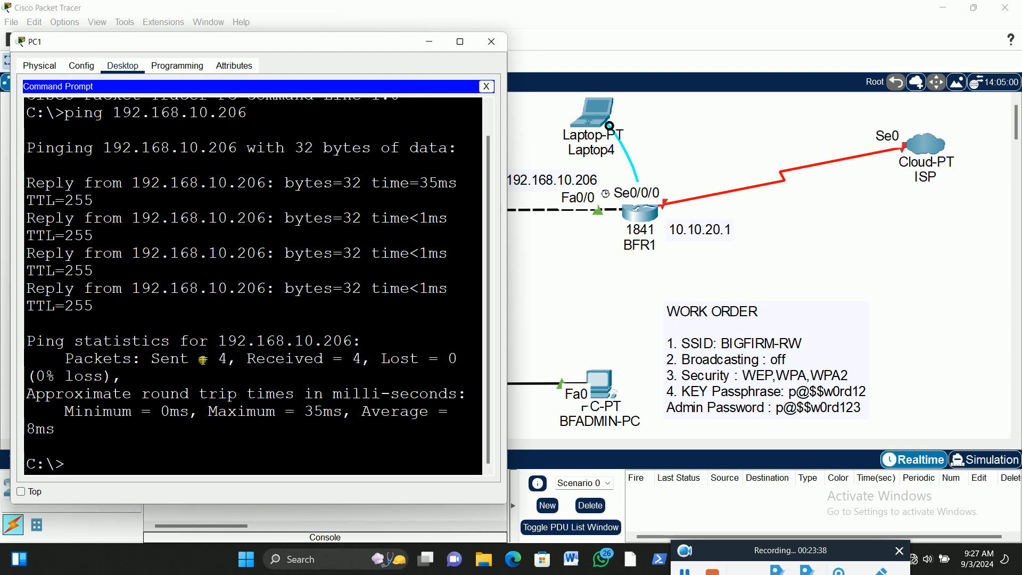
Ping the DNS-DHCP server at 192.168.10.201 from PC1, and close PC1's window
key(Up)
key(BackSpace)
key(Return)
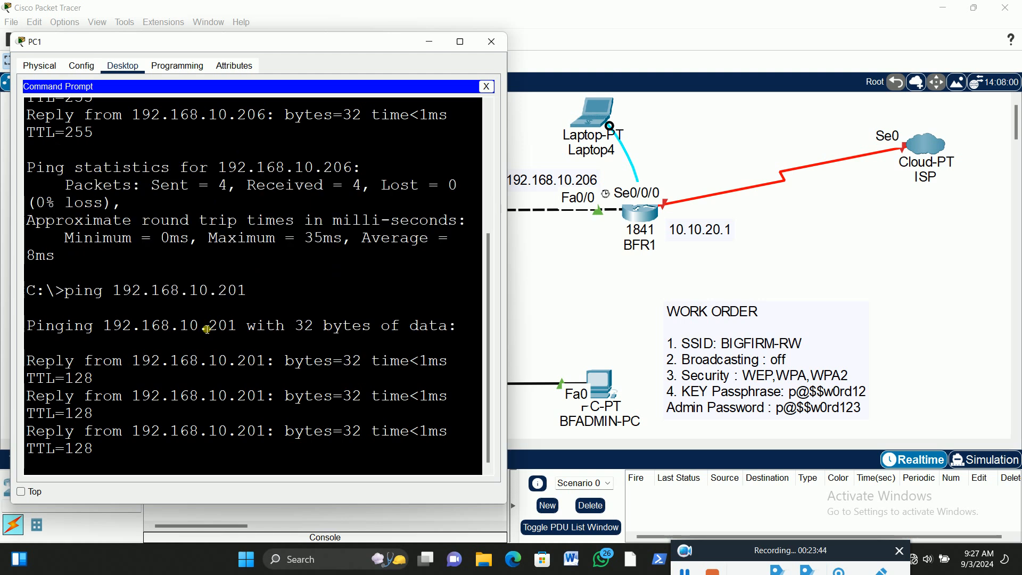
click(491, 40)
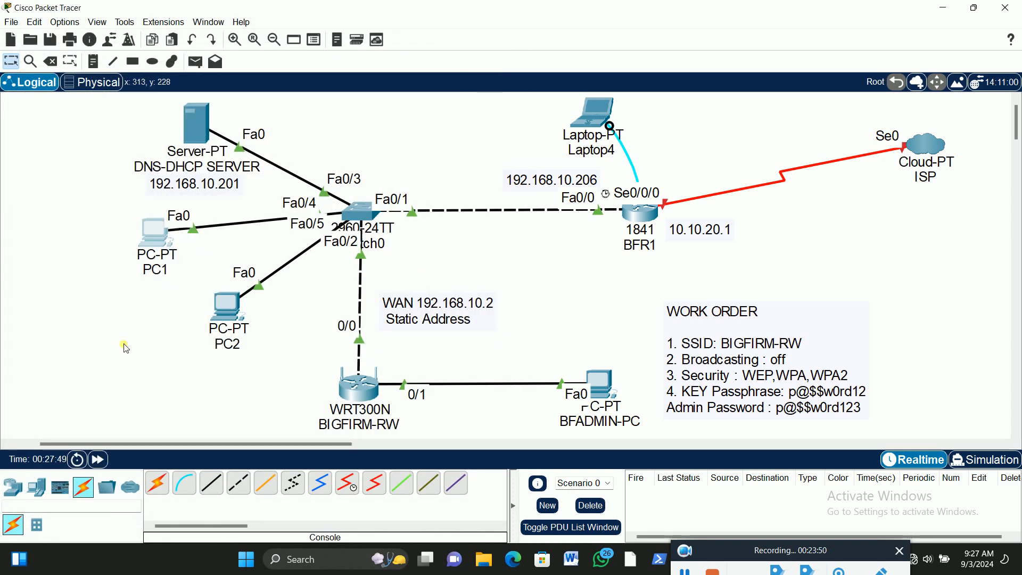
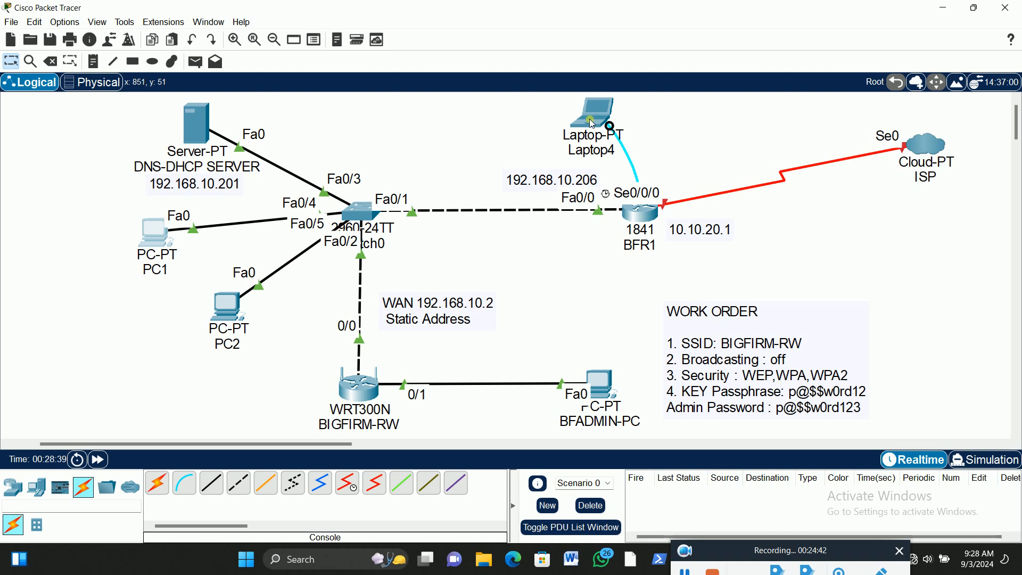
Return to Laptop4's console terminal, exit BFR1's fa0/0 interface, and enter configuration mode for interface se0/0/0
mouse_move(593, 123)
click(593, 119)
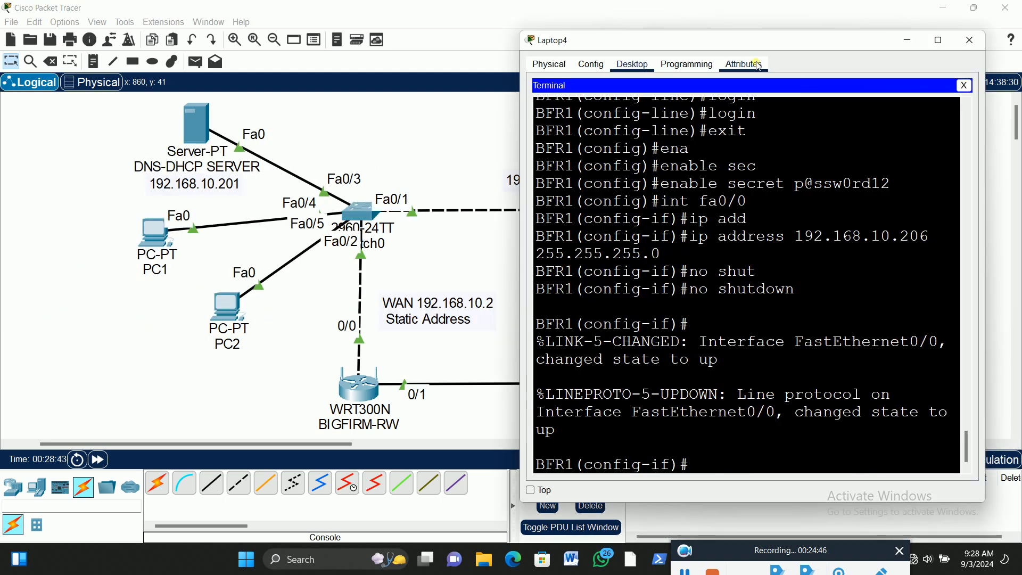
drag(769, 40, 317, 35)
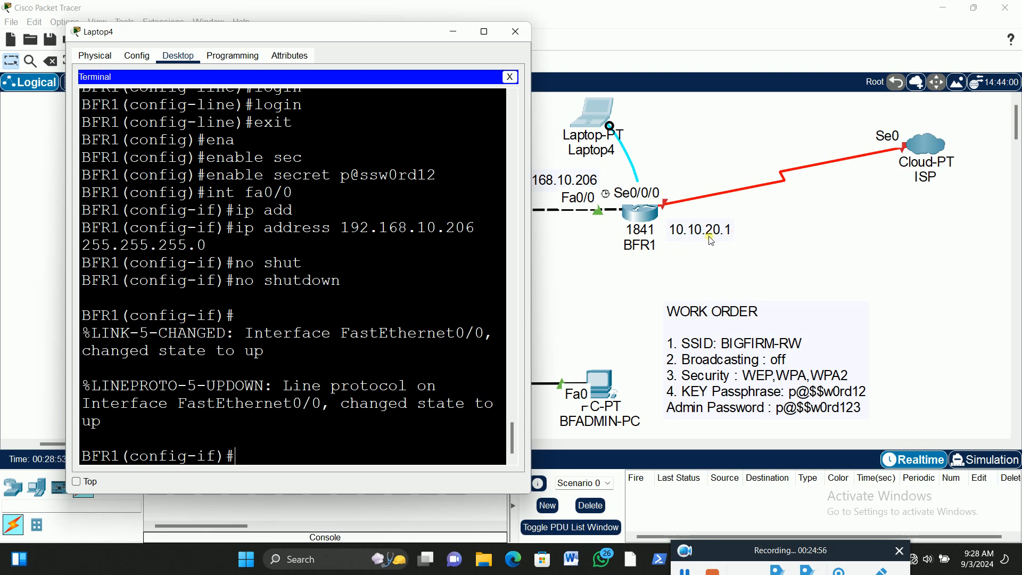
click(267, 457)
text(it)
key(Return)
key(Return)
text(int se0)
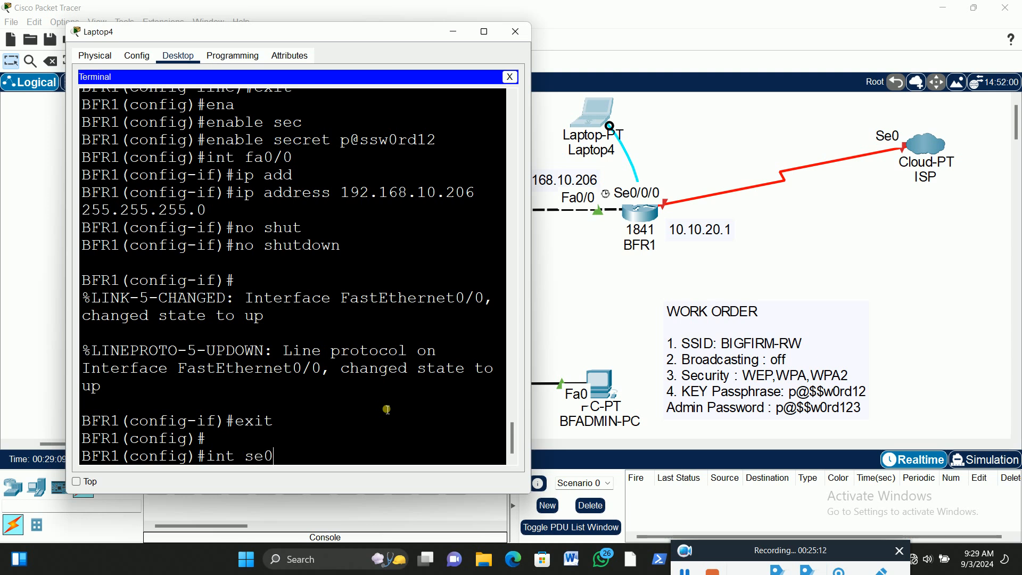
text(/0)
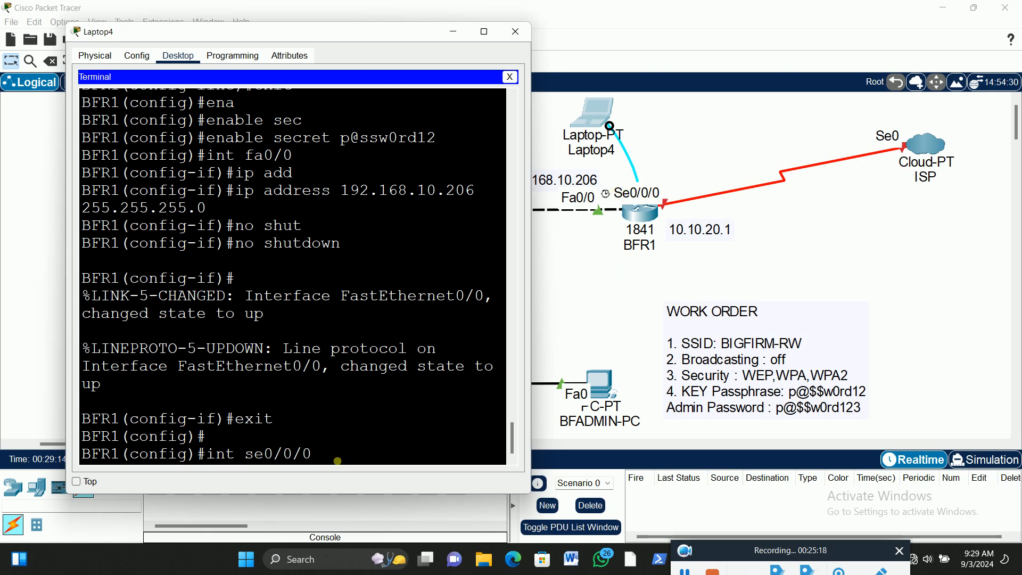
key(Return)
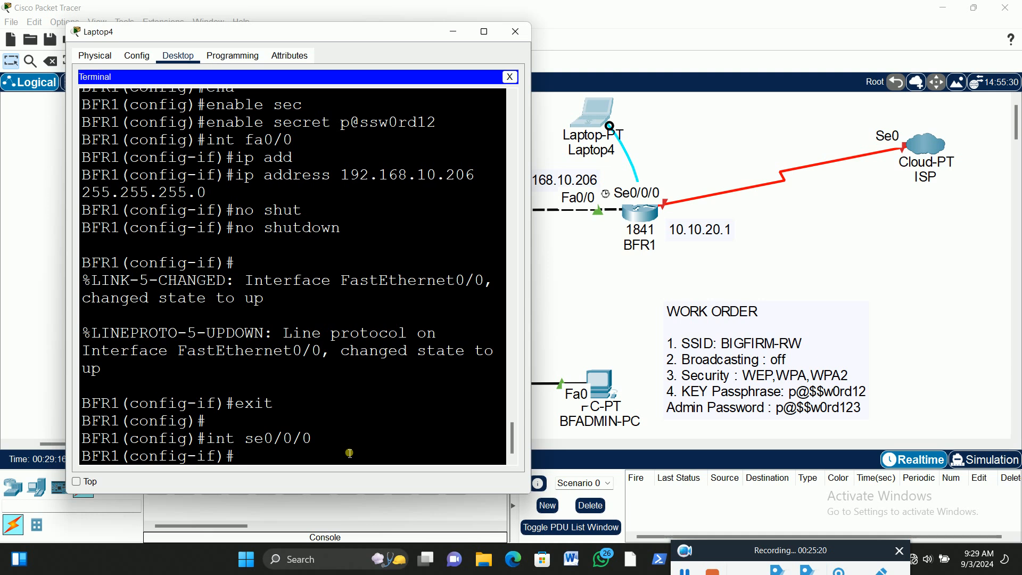
Assign IP address 10.10.20.1 with subnet mask 255.0.0.0 to BFR1's serial interface se0/0/0
text(ip add)
key(Tab)
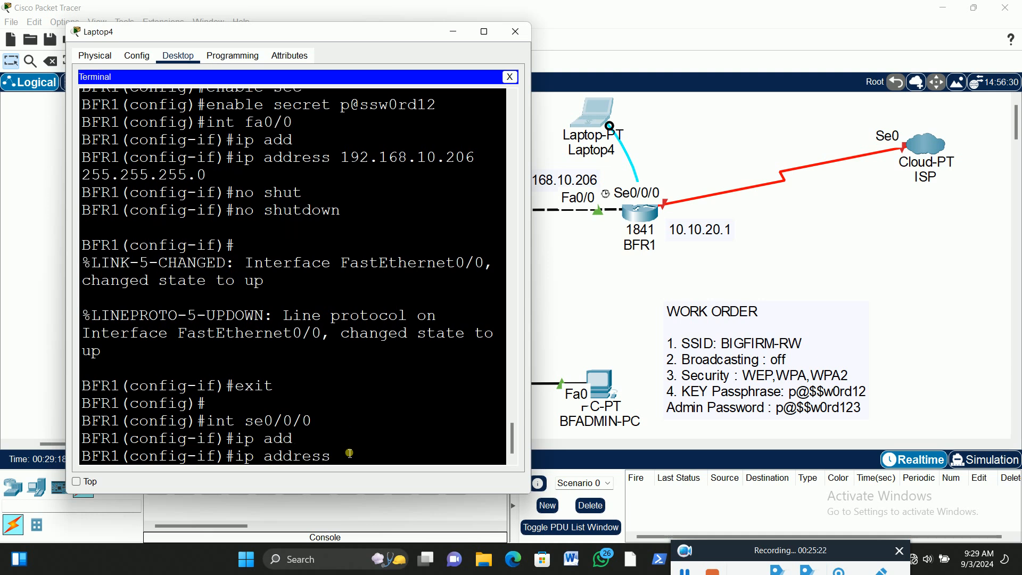
text(10.10.20.1 255.)
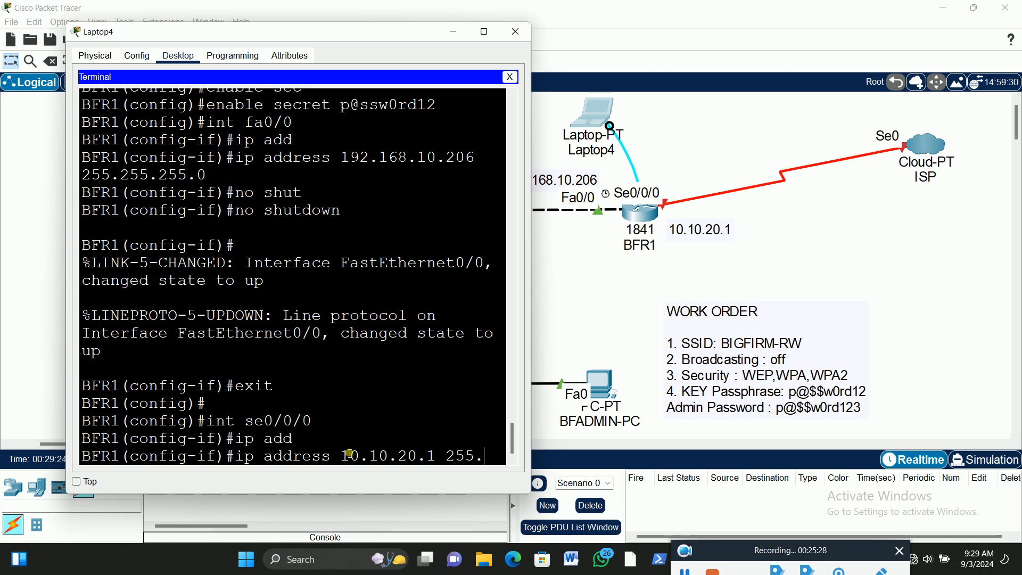
text(0.0.0)
key(Return)
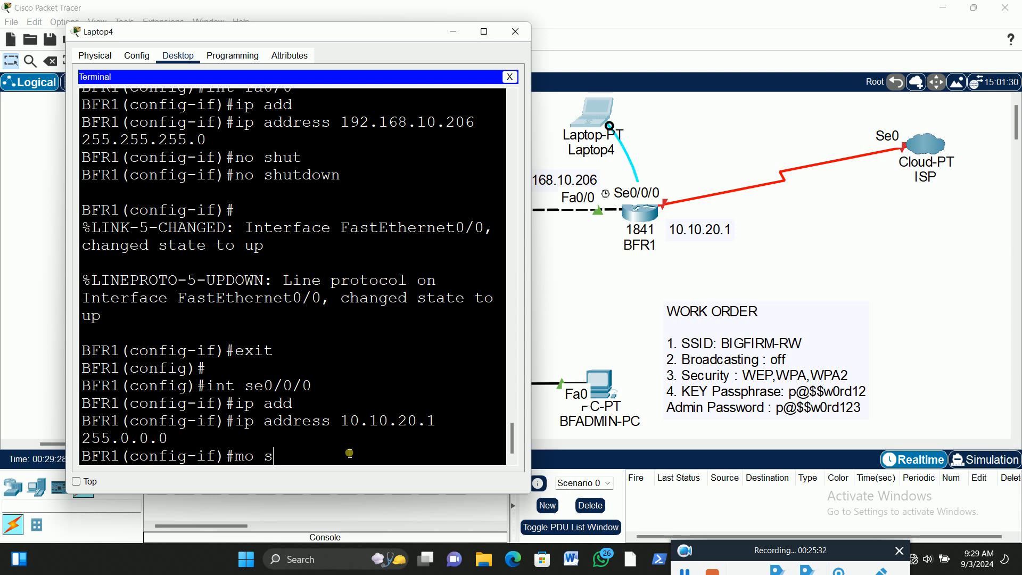
Bring up BFR1's se0/0/0 interface with no shut, return to the interface prompt, and minimize Laptop4's window
key(Return)
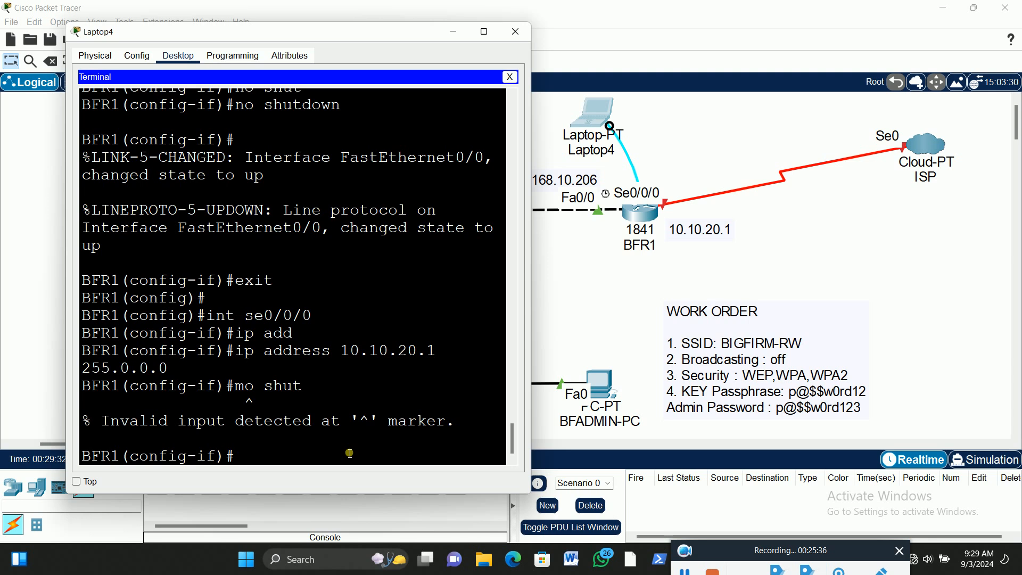
key(Up)
key(BackSpace)
text(no shut)
key(Return)
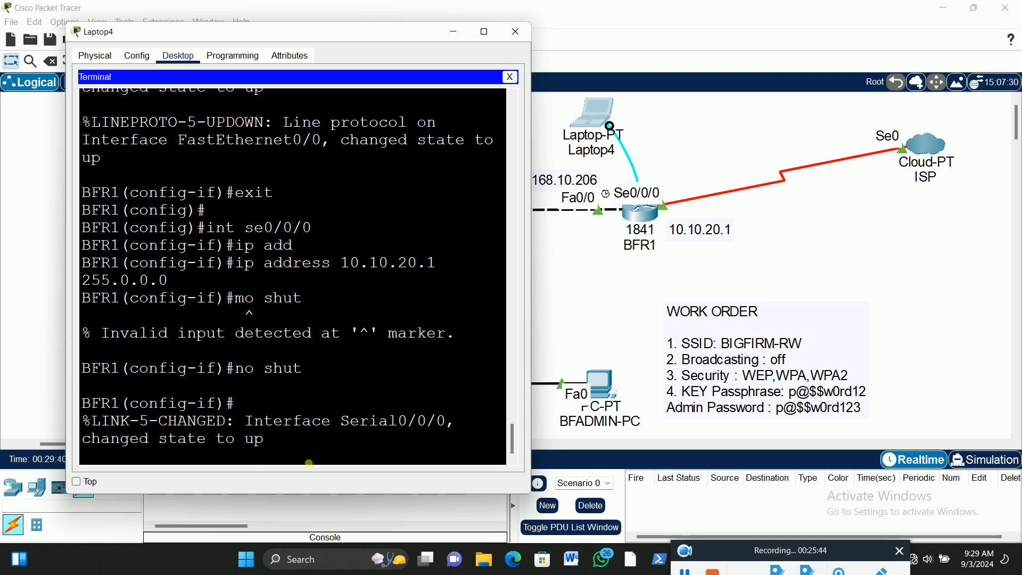
key(Return)
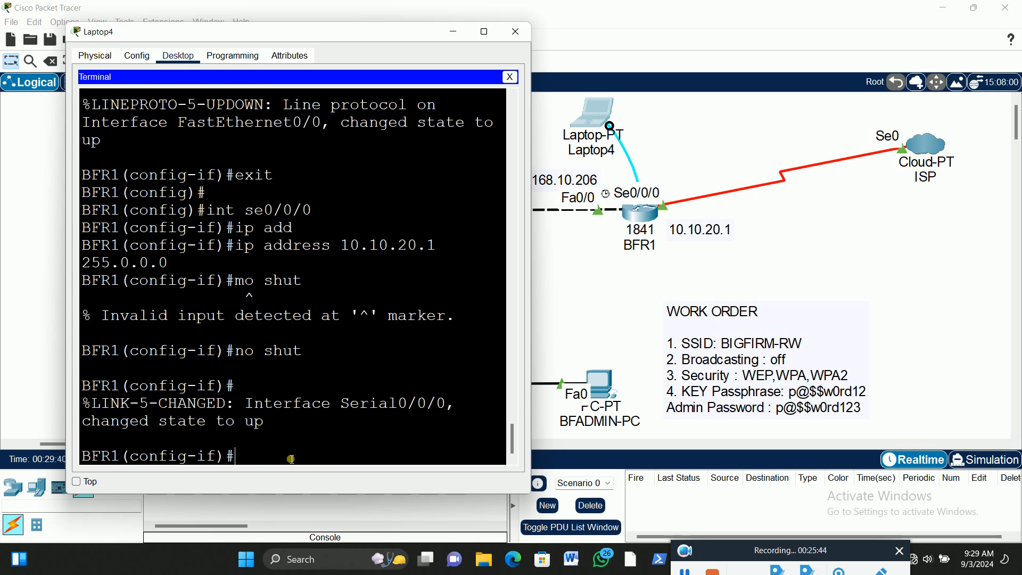
click(452, 35)
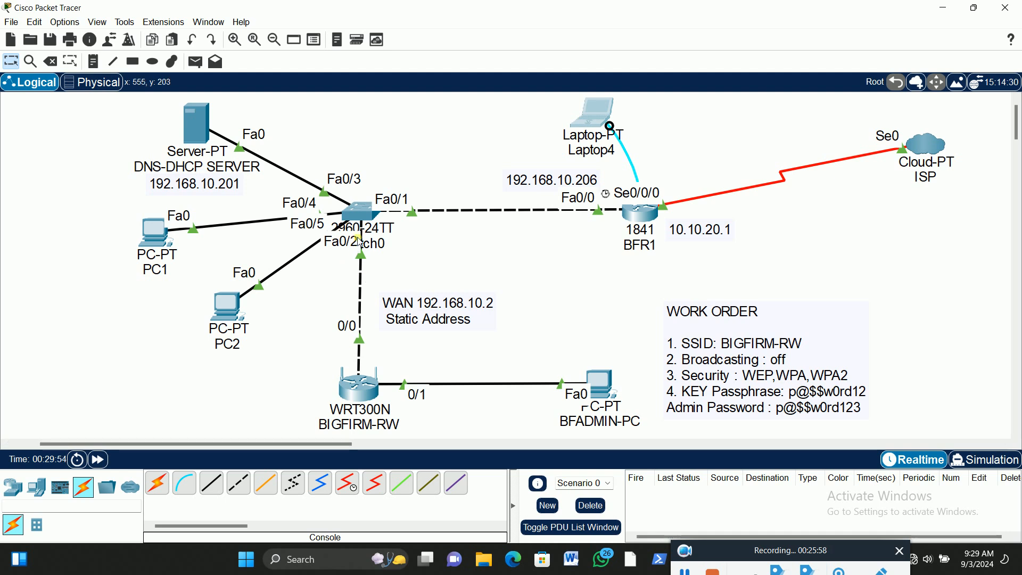
Look over the wireless LAN and work order in the topology, and review BFR1's entered commands in Laptop4's terminal
scroll(426, 226, down, 2)
scroll(426, 226, down, 6)
scroll(426, 226, up, 2)
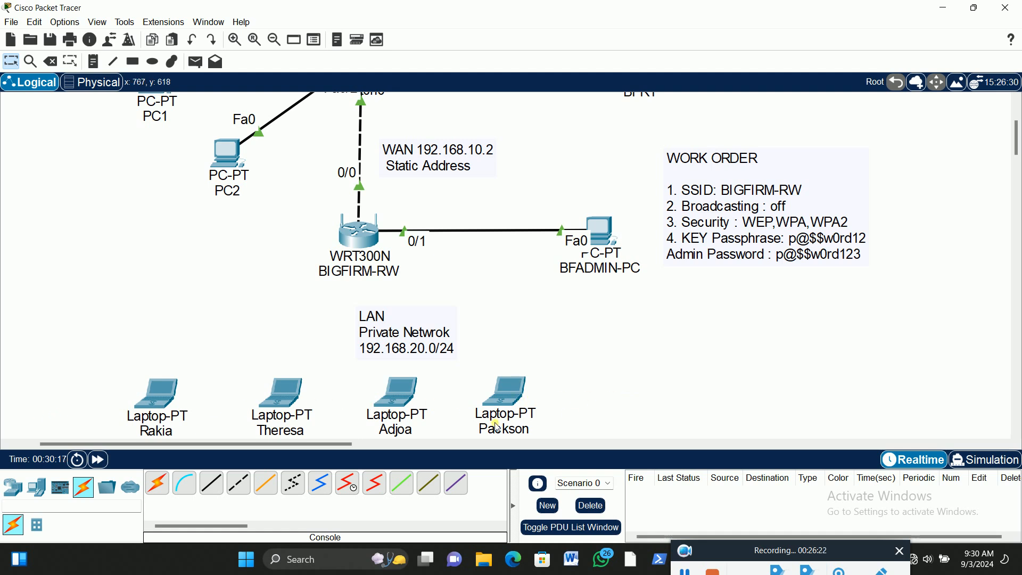
drag(313, 446, 343, 446)
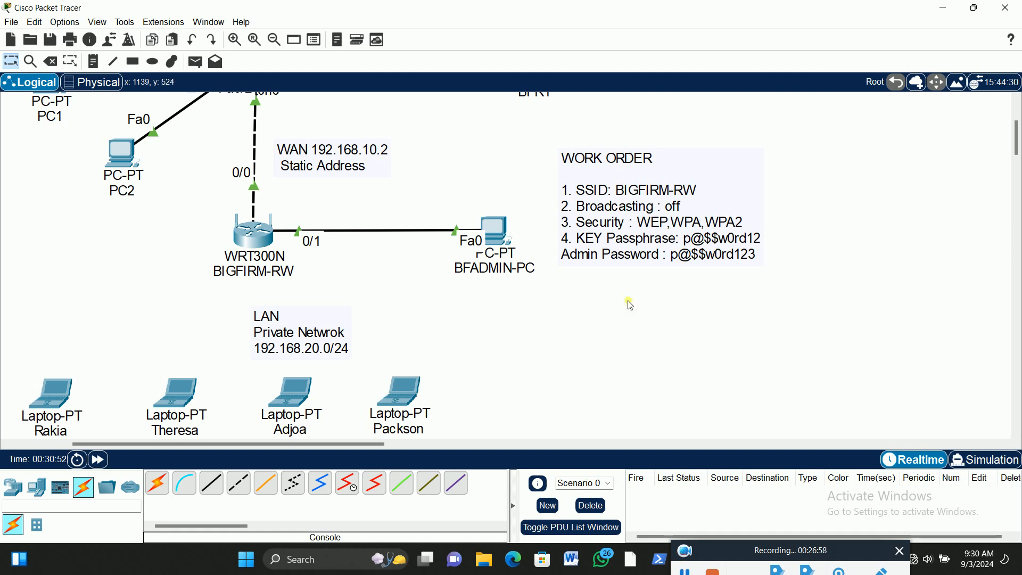
scroll(475, 333, up, 3)
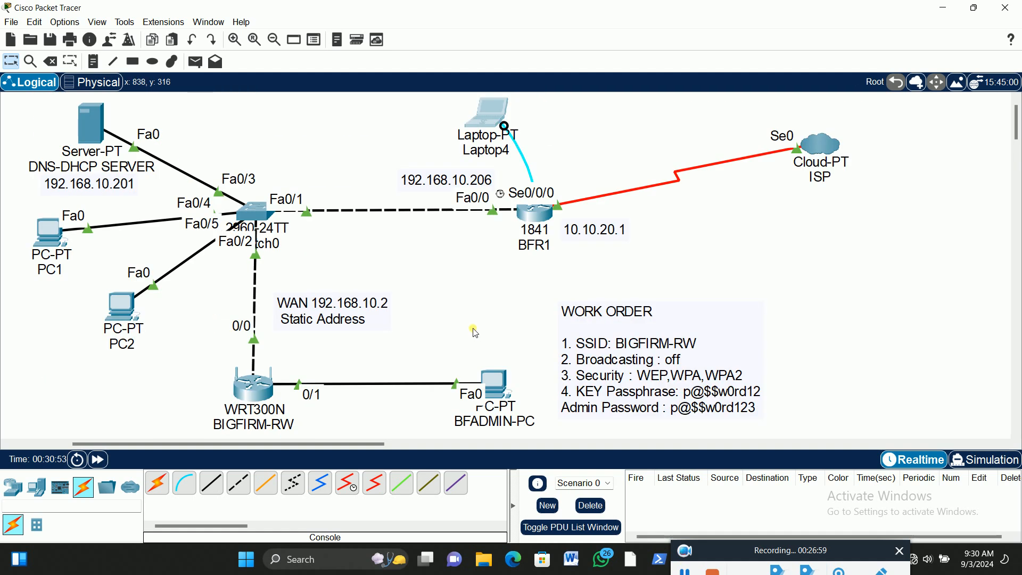
click(486, 111)
click(484, 32)
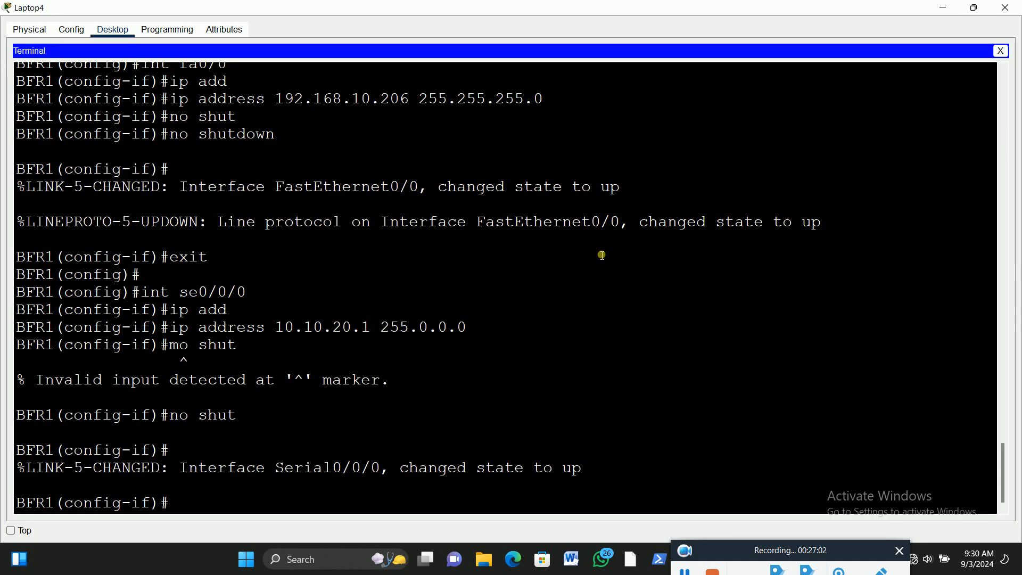
scroll(578, 334, up, 5)
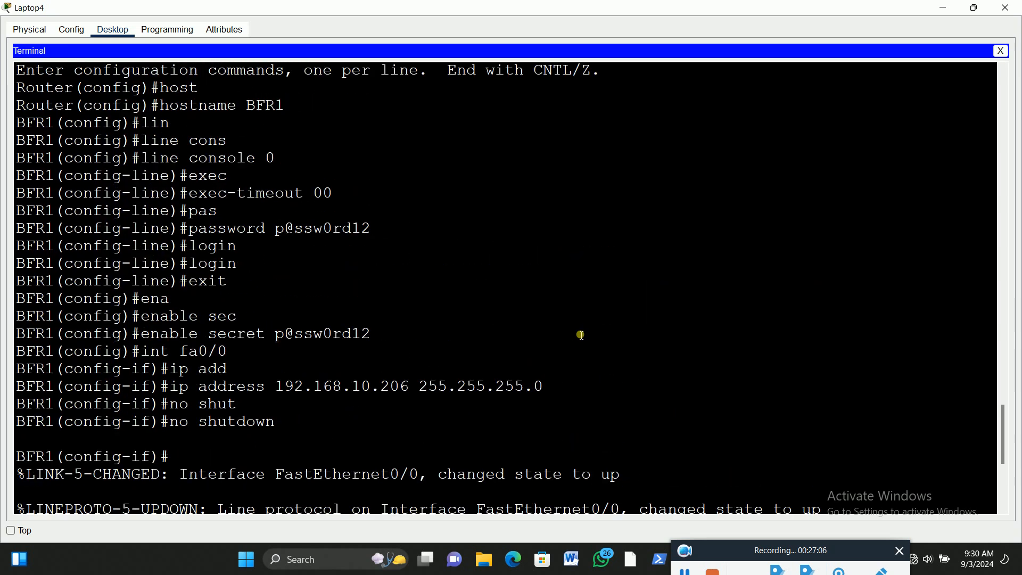
scroll(581, 334, down, 5)
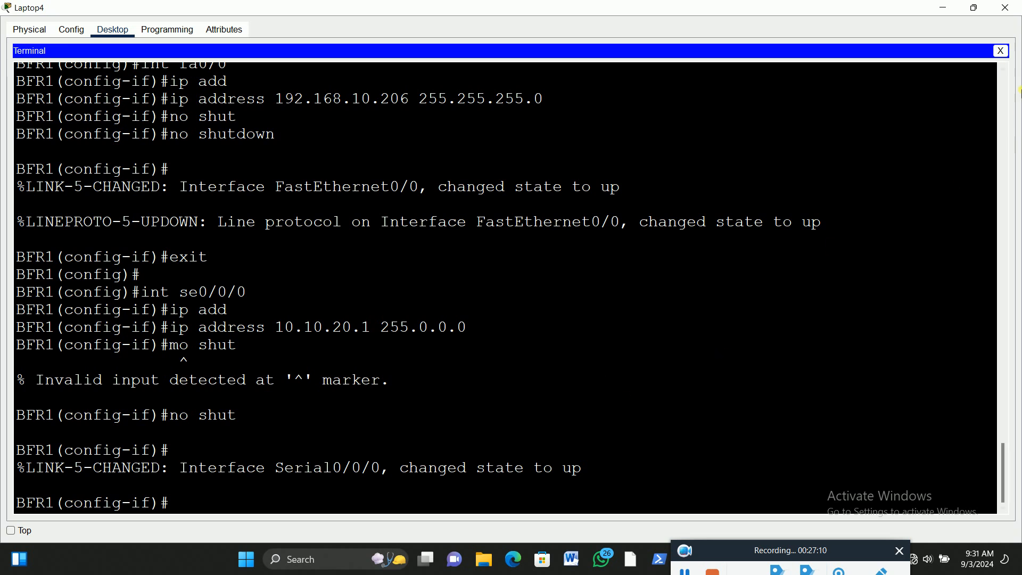
click(978, 12)
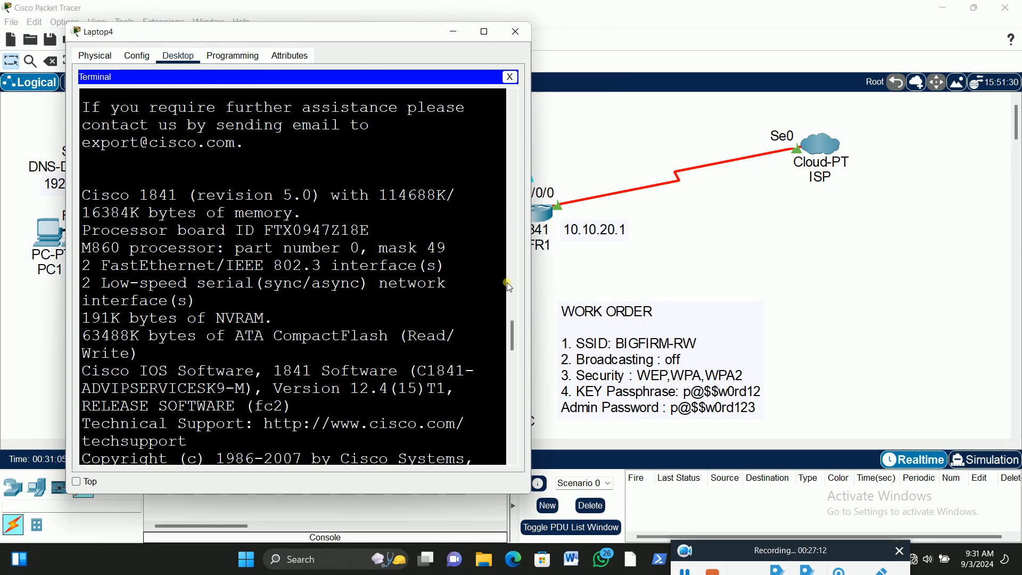
click(532, 211)
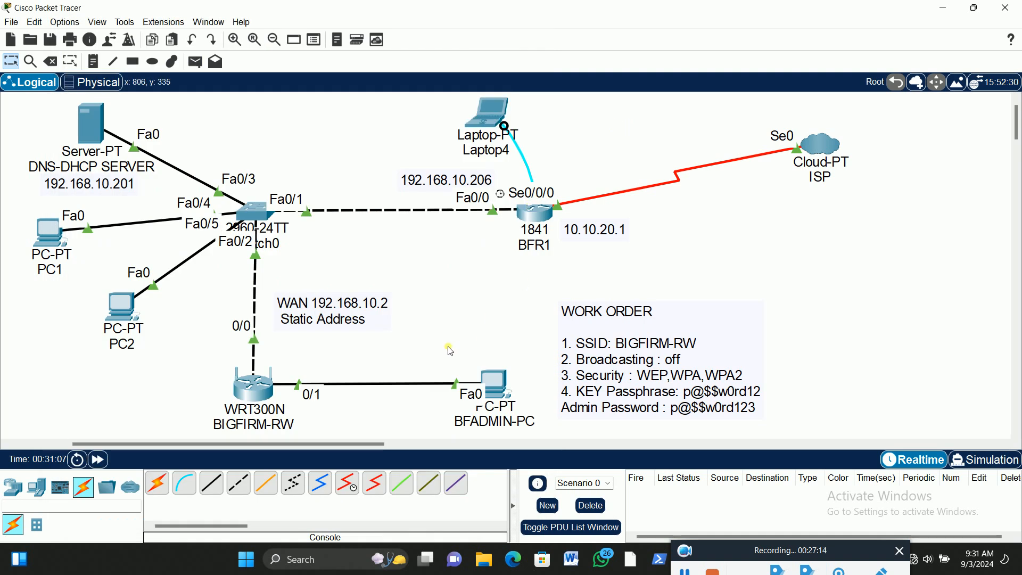
Check the port and IP address summary of the BIGFIRM-RW wireless router in the topology
scroll(450, 351, down, 3)
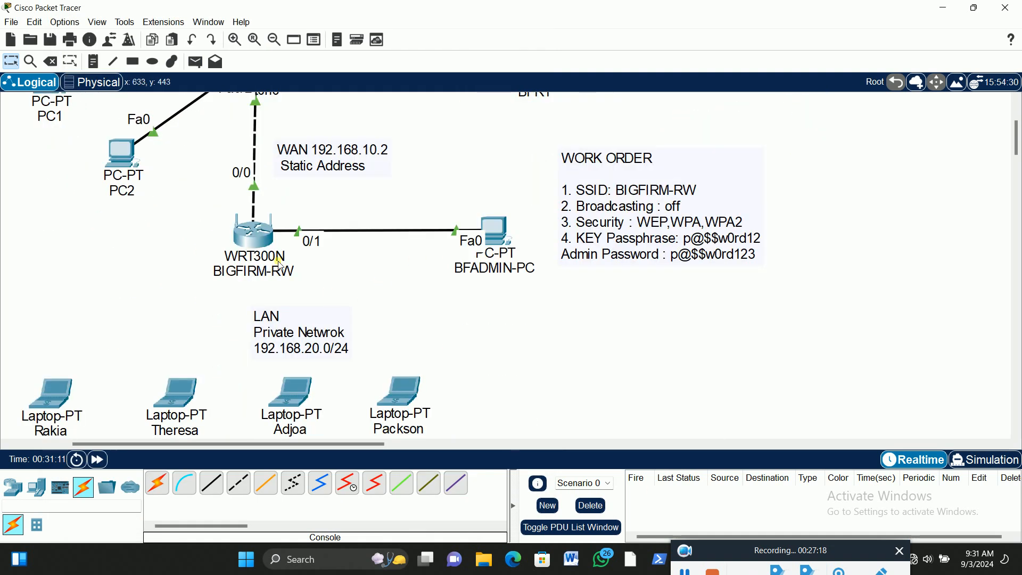
mouse_move(260, 239)
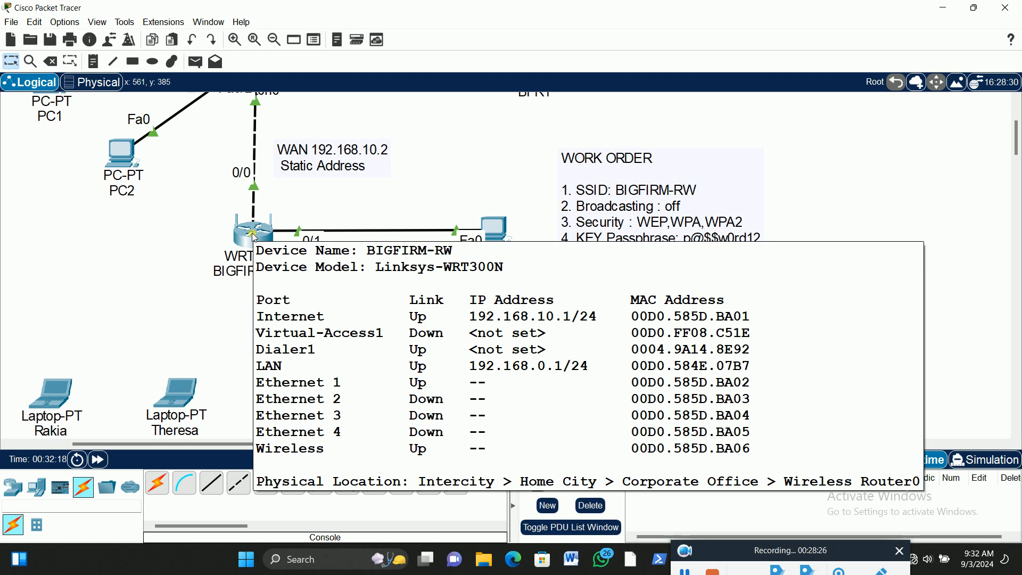
scroll(255, 238, up, 3)
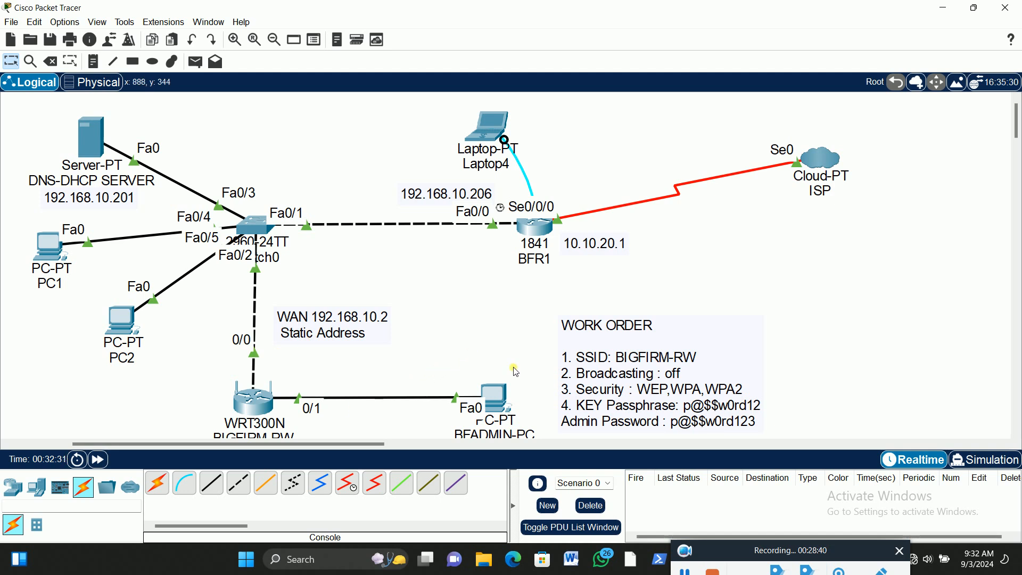
scroll(522, 282, down, 3)
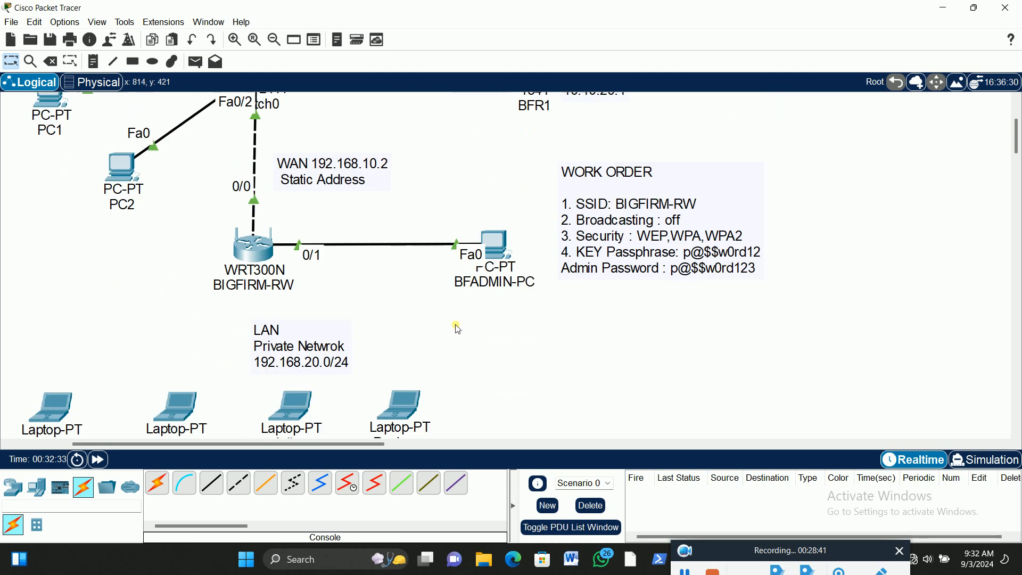
Place a note reading 192.168.0.2 below BFADMIN-PC in the workspace
click(499, 252)
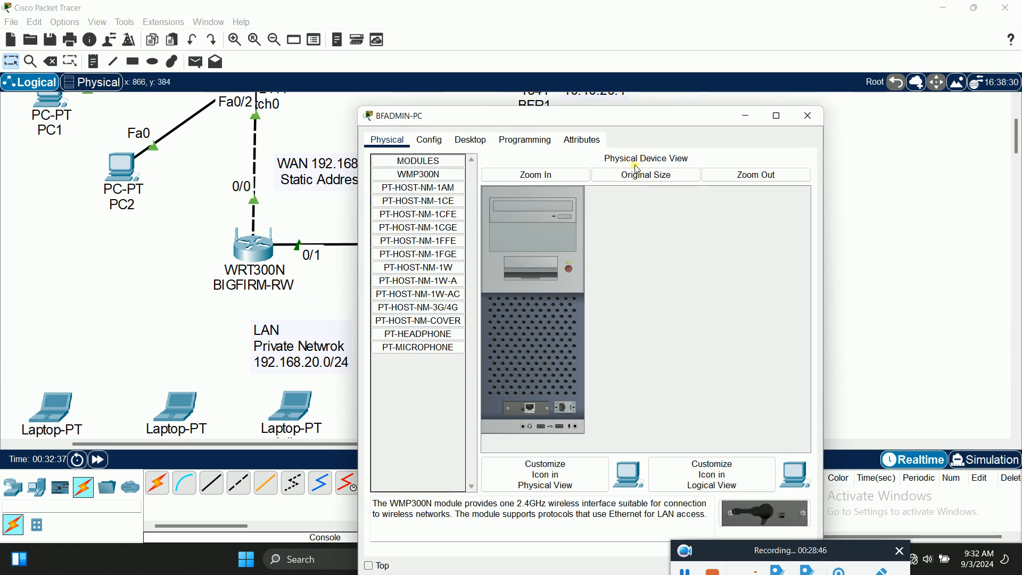
click(818, 116)
click(93, 61)
click(469, 299)
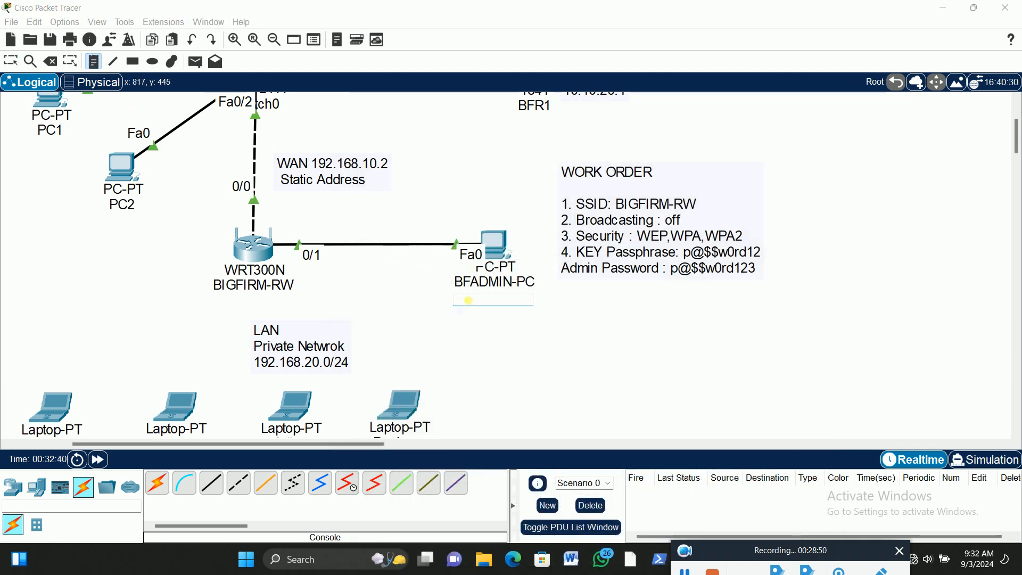
text(1)
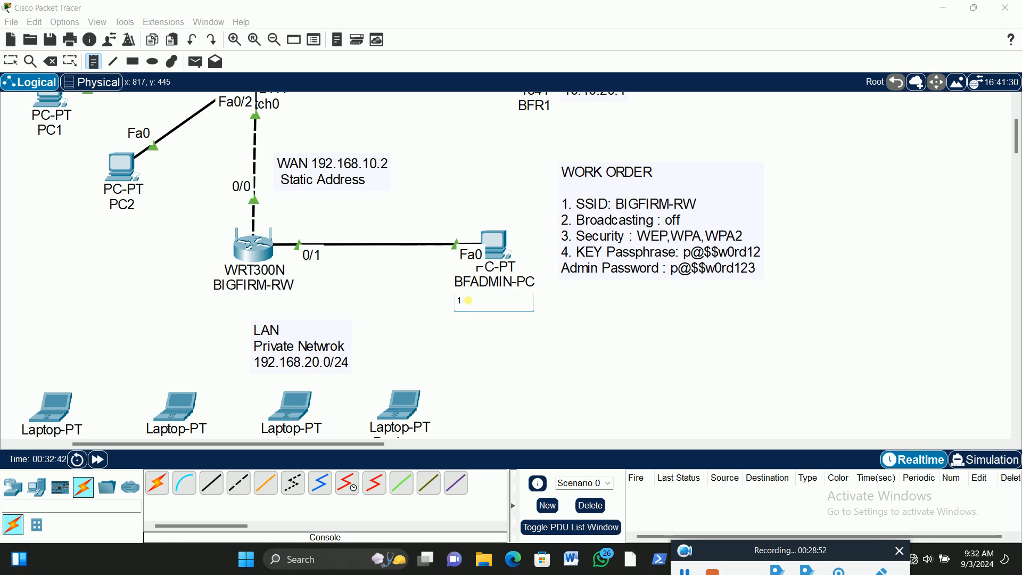
text(92.168.0.2)
click(11, 60)
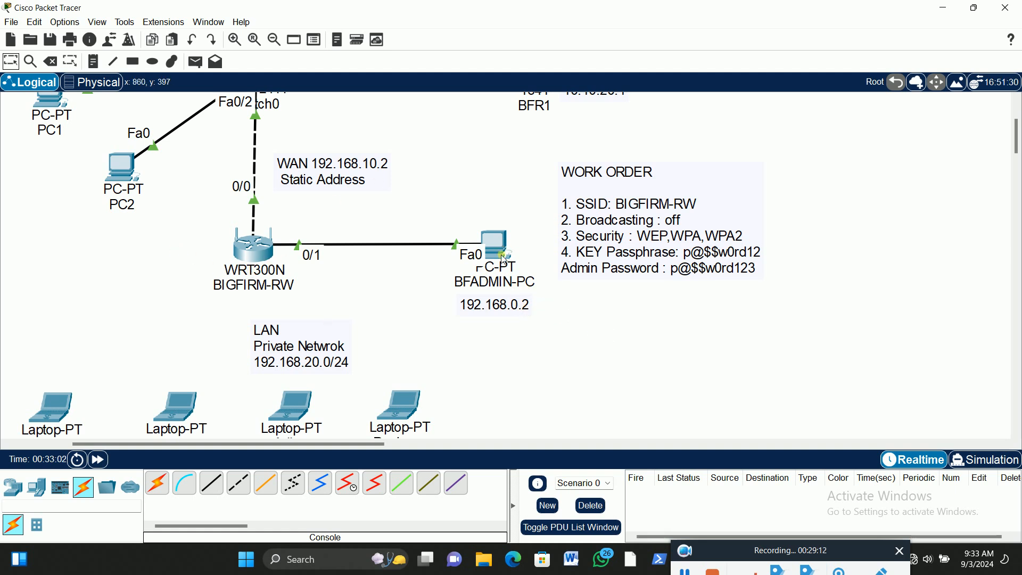
Give BFADMIN-PC the static IPv4 address 192.168.0.2 with subnet mask 255.255.255.0 in its IP configuration
drag(286, 445, 347, 448)
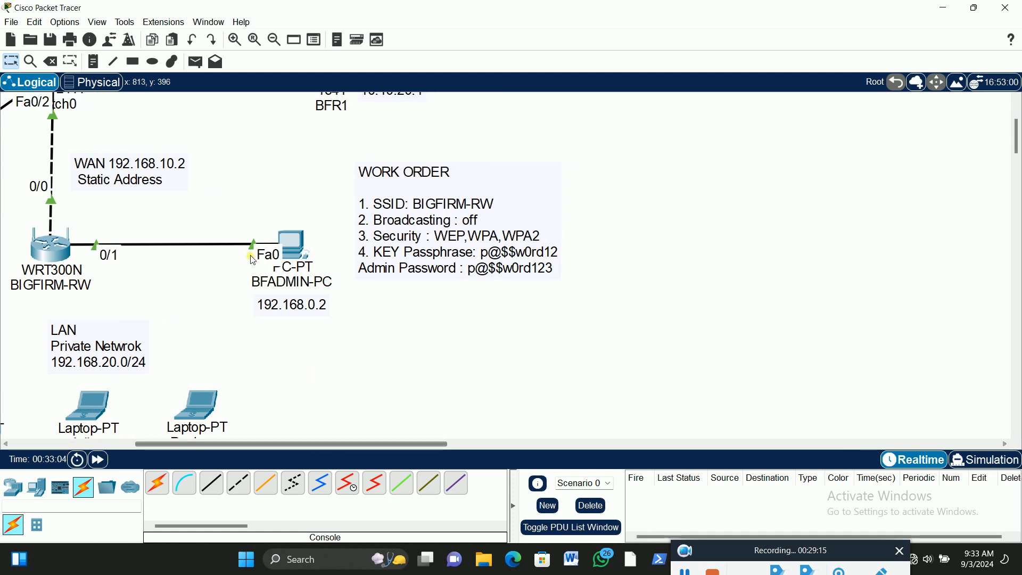
click(295, 248)
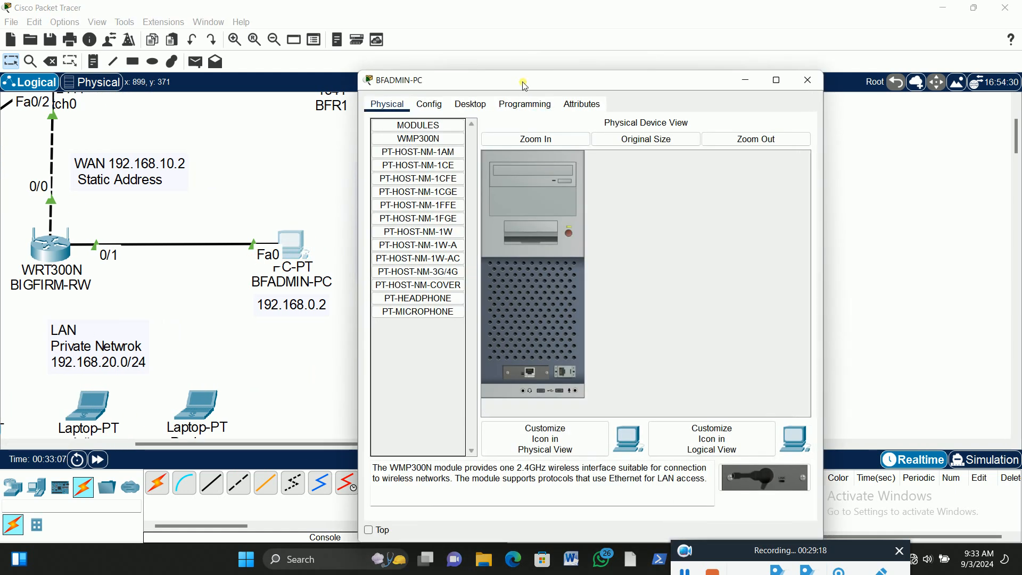
click(617, 96)
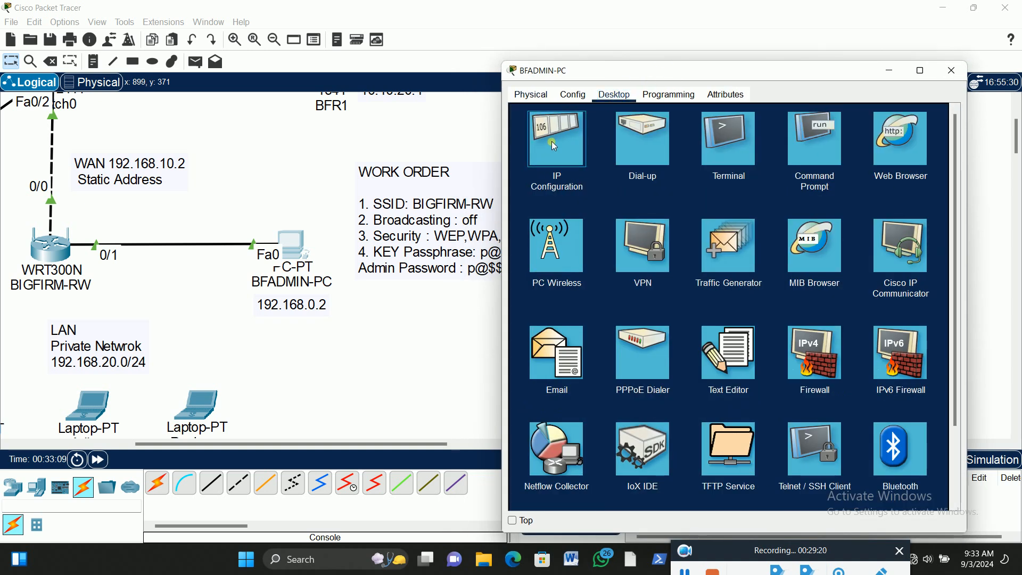
click(554, 139)
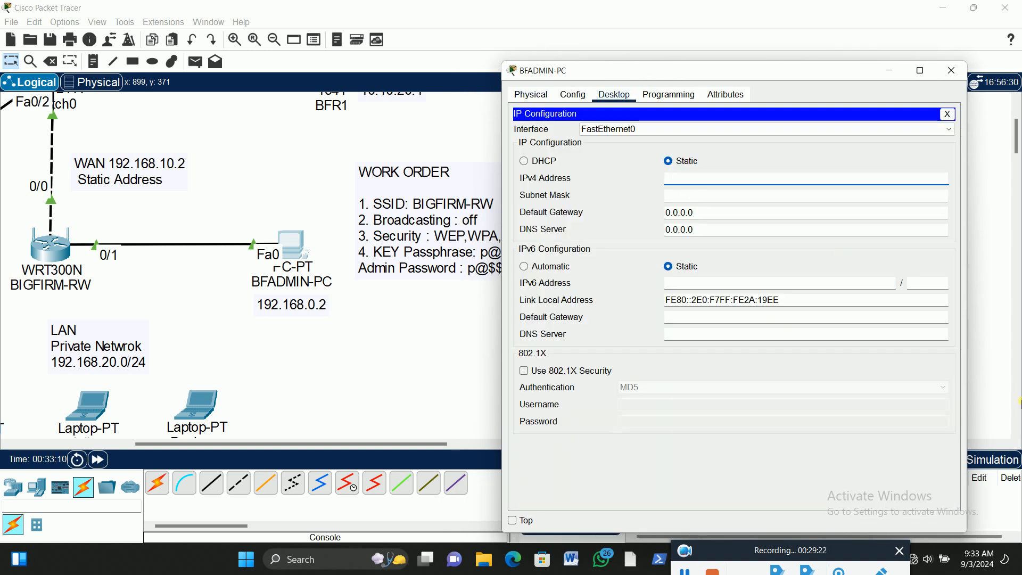
text(192.168.0.2)
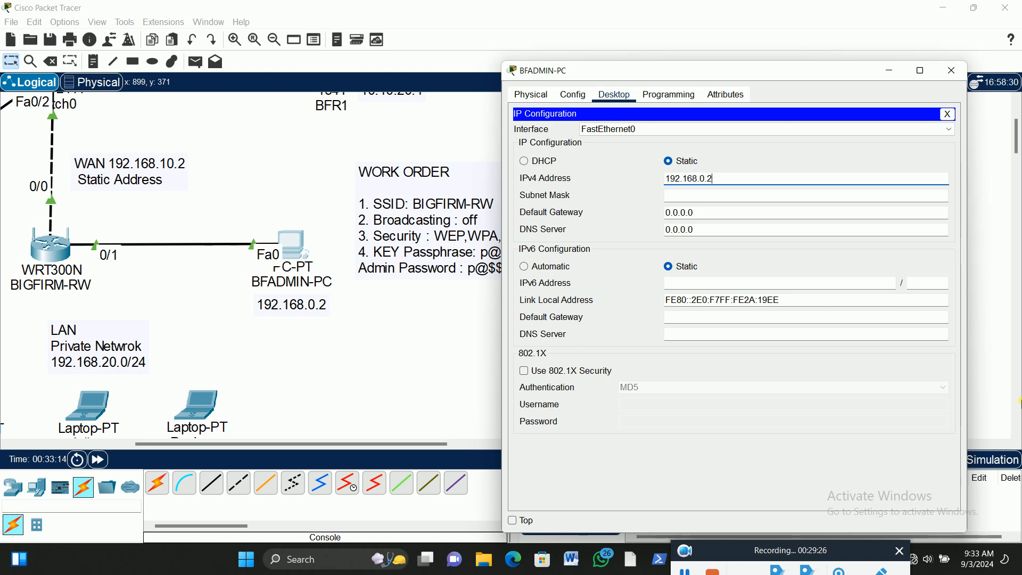
key(Tab)
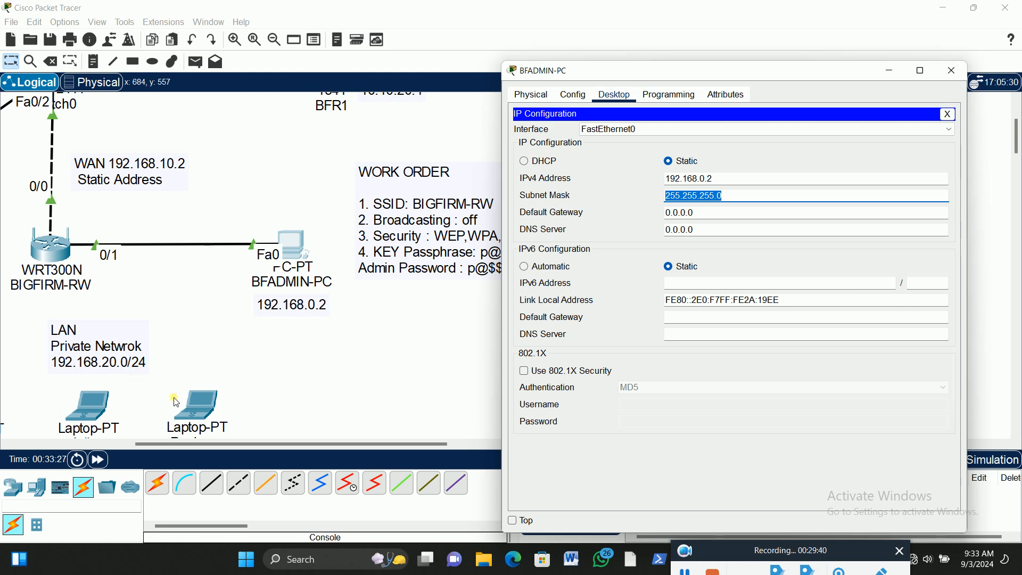
Test the connection to the wireless router by pinging 192.168.0.1 from BFADMIN-PC's command prompt
click(948, 114)
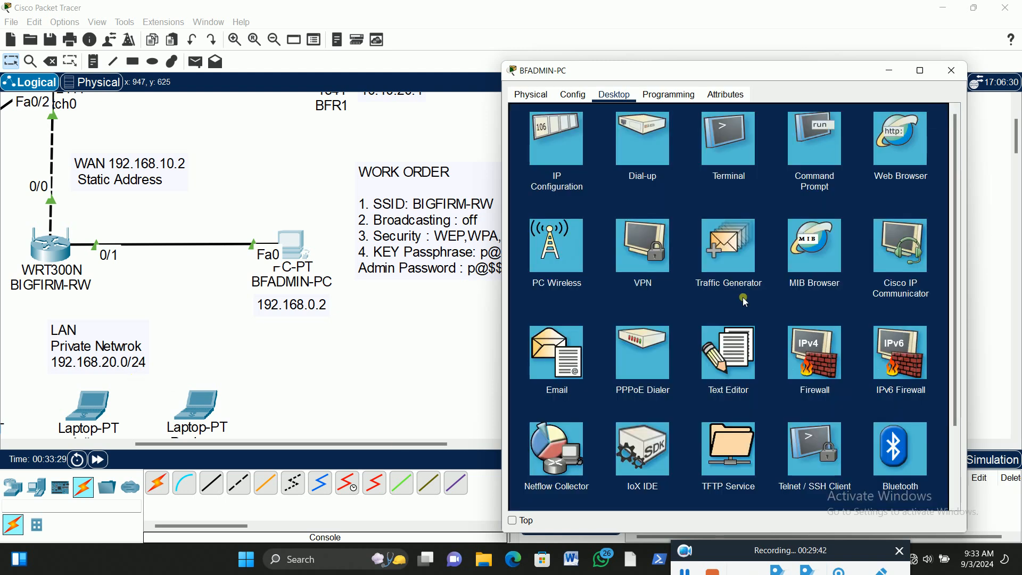
click(893, 140)
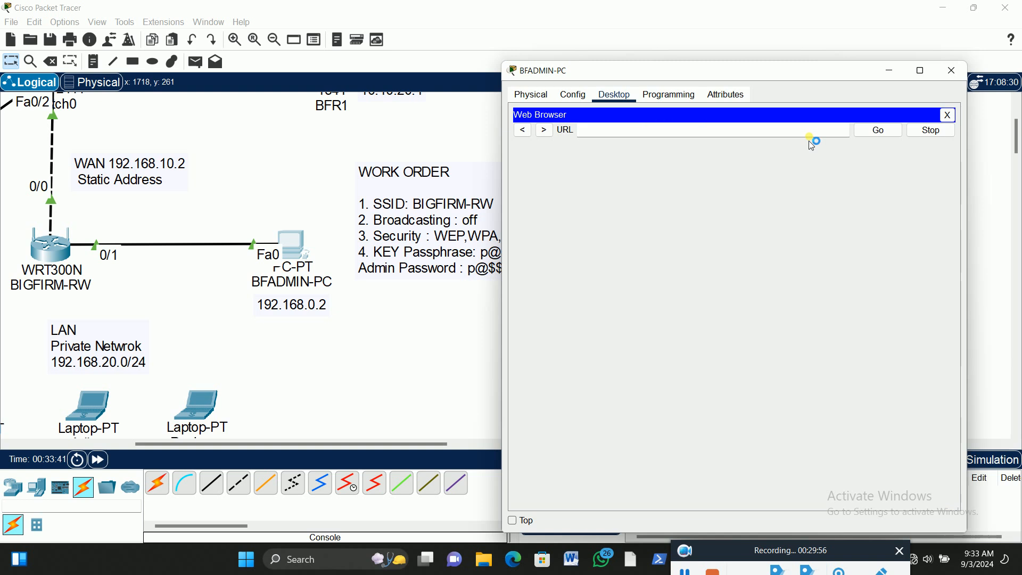
click(949, 115)
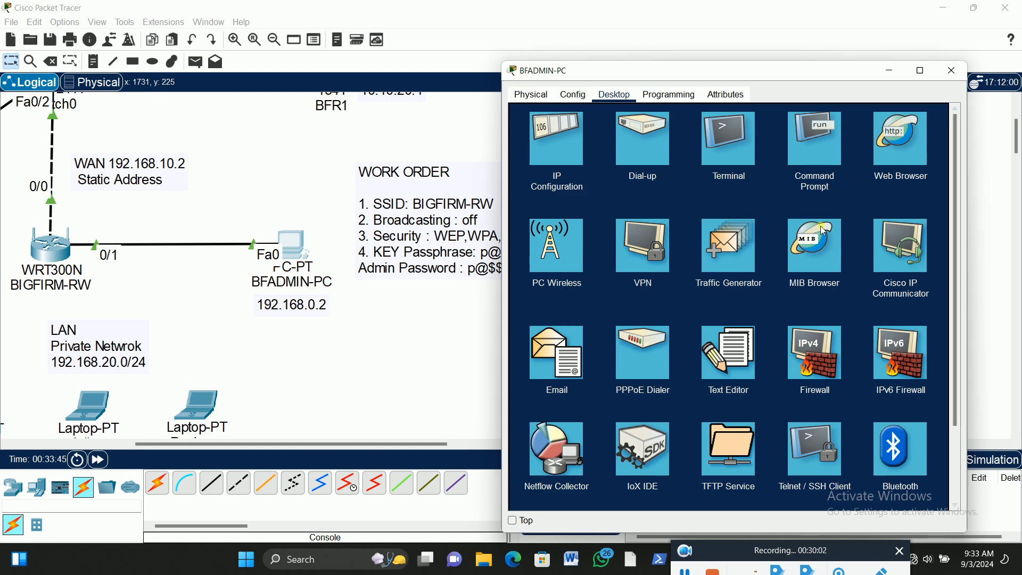
click(811, 145)
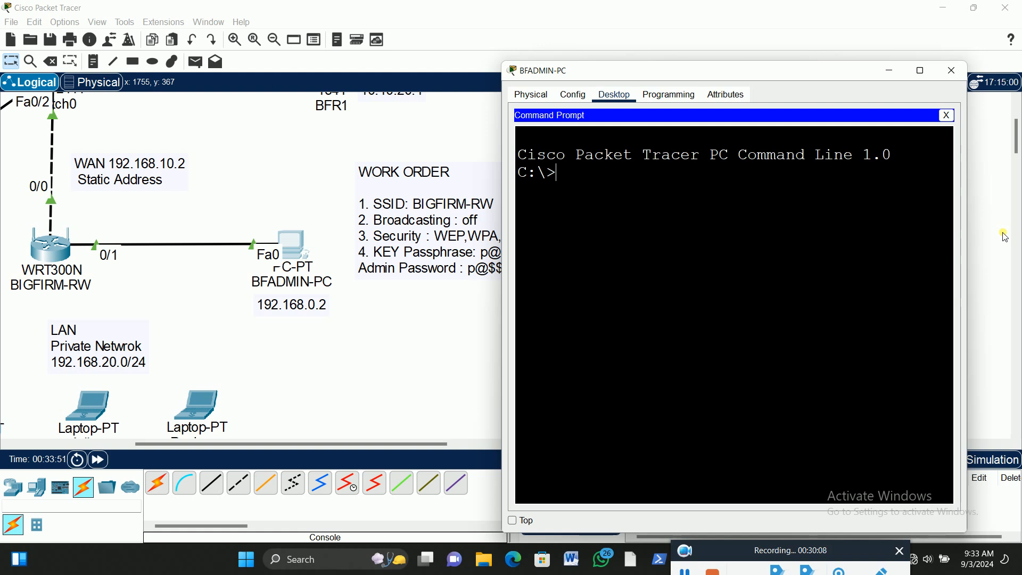
text(ping 192.168.0.)
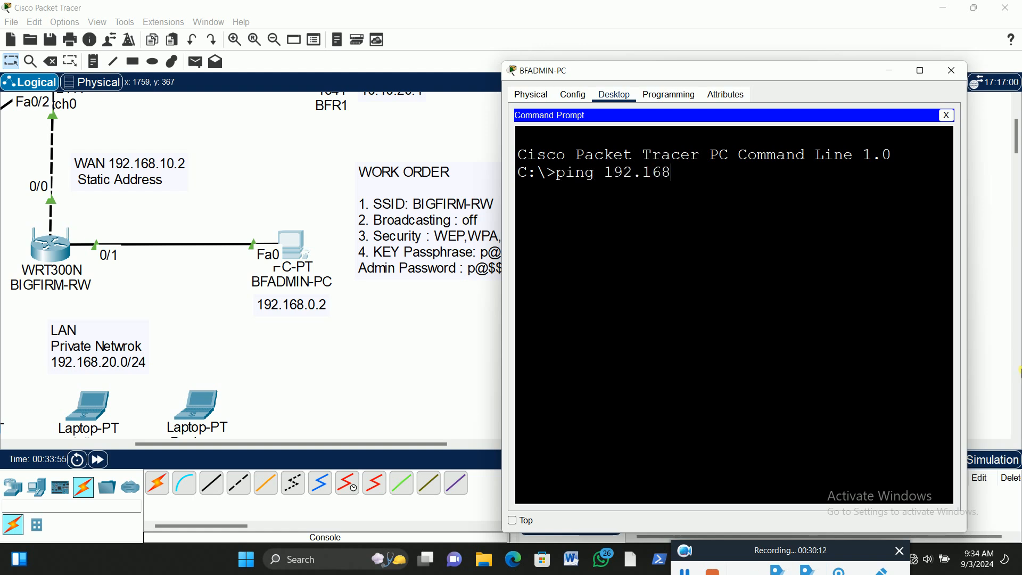
key(Return)
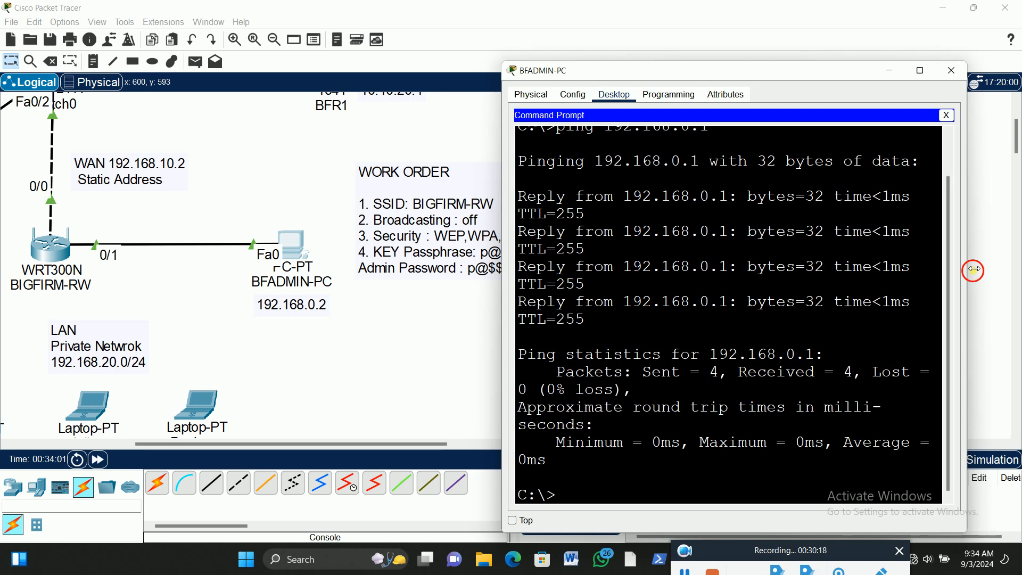
drag(968, 272, 1016, 273)
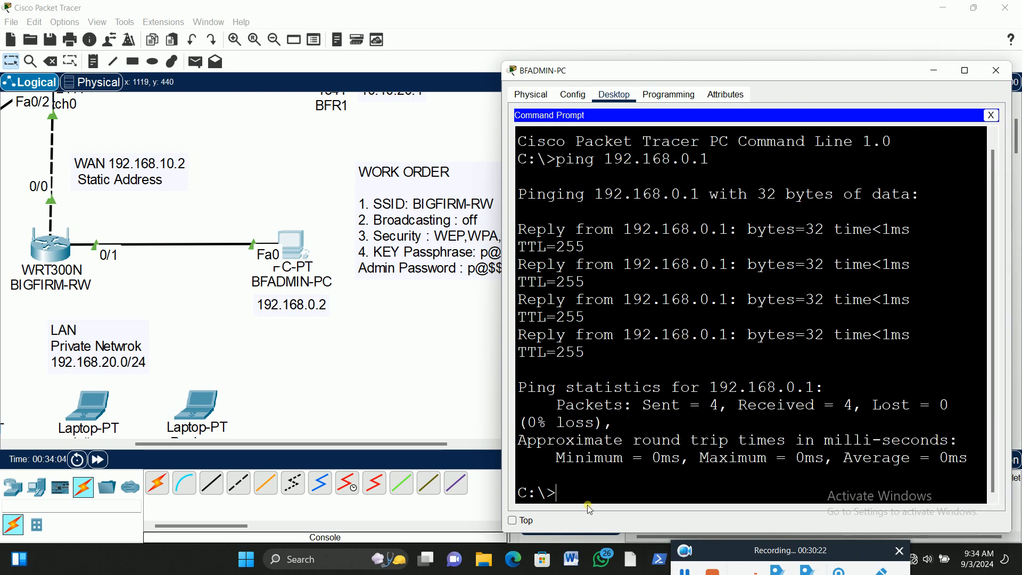
click(992, 115)
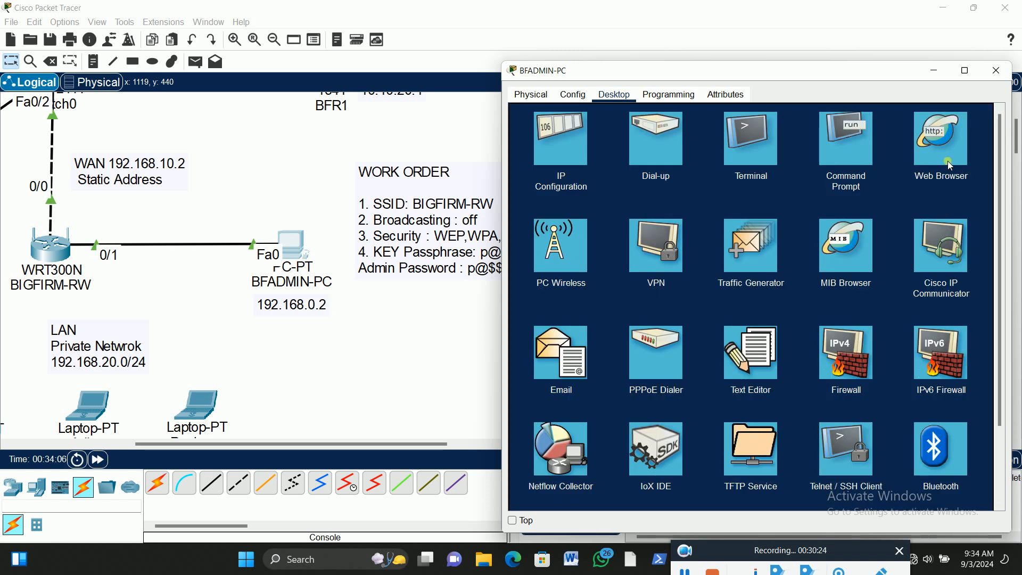
Load the wireless router's configuration page at 192.168.0.1 in BFADMIN-PC's web browser
click(941, 132)
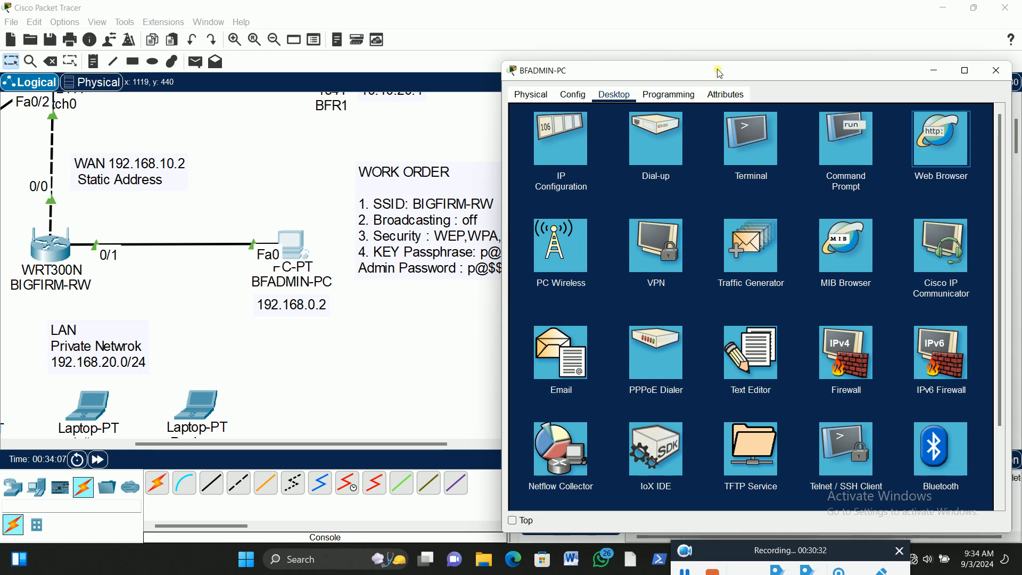
drag(734, 70, 785, 58)
click(326, 443)
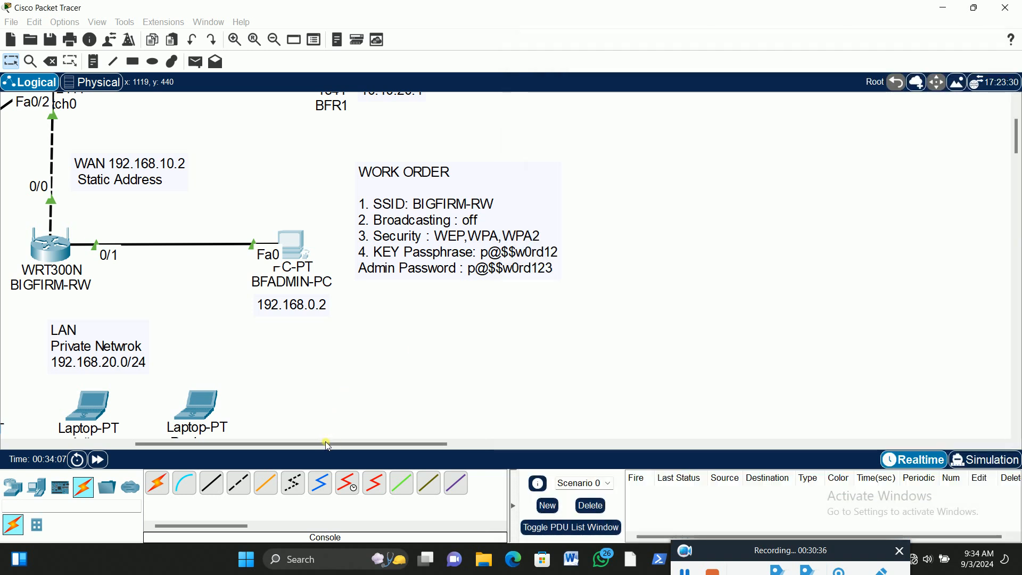
drag(339, 443, 321, 445)
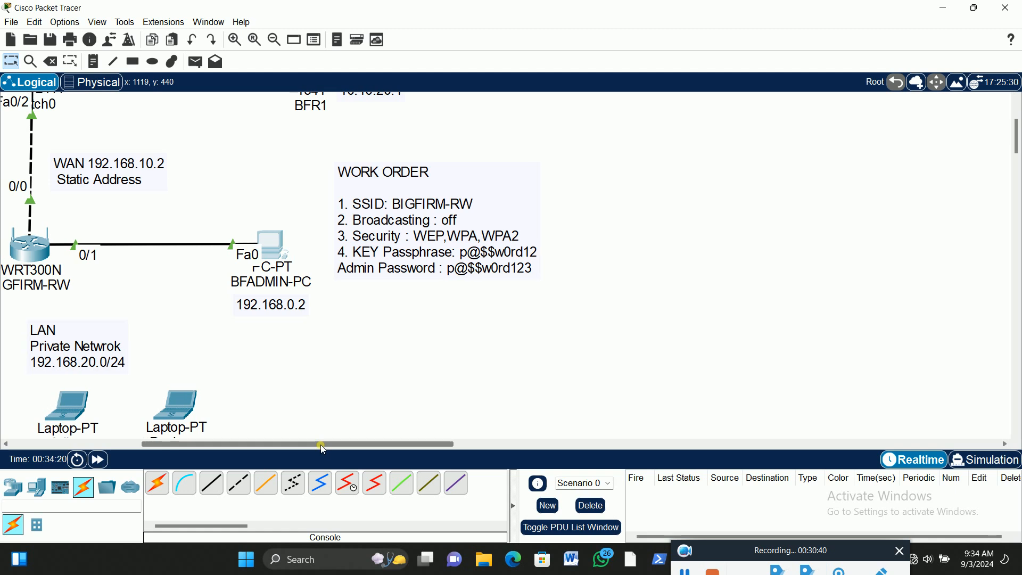
click(282, 248)
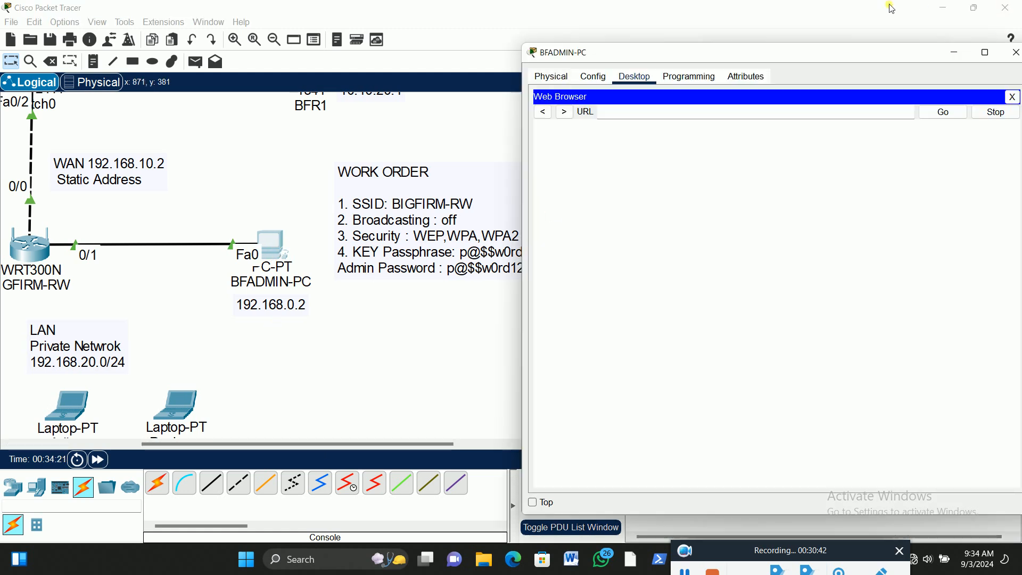
drag(843, 54, 847, 29)
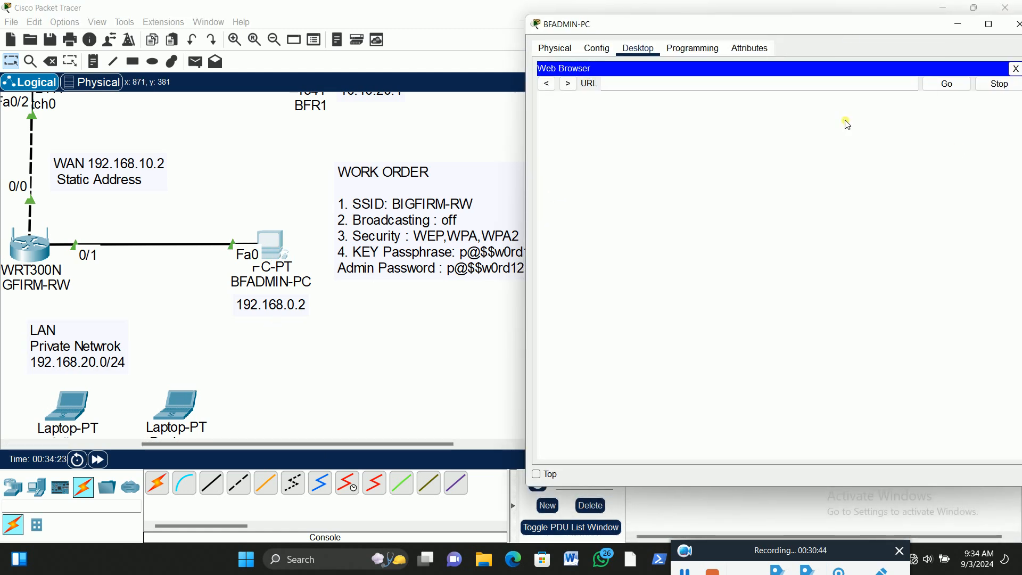
click(801, 89)
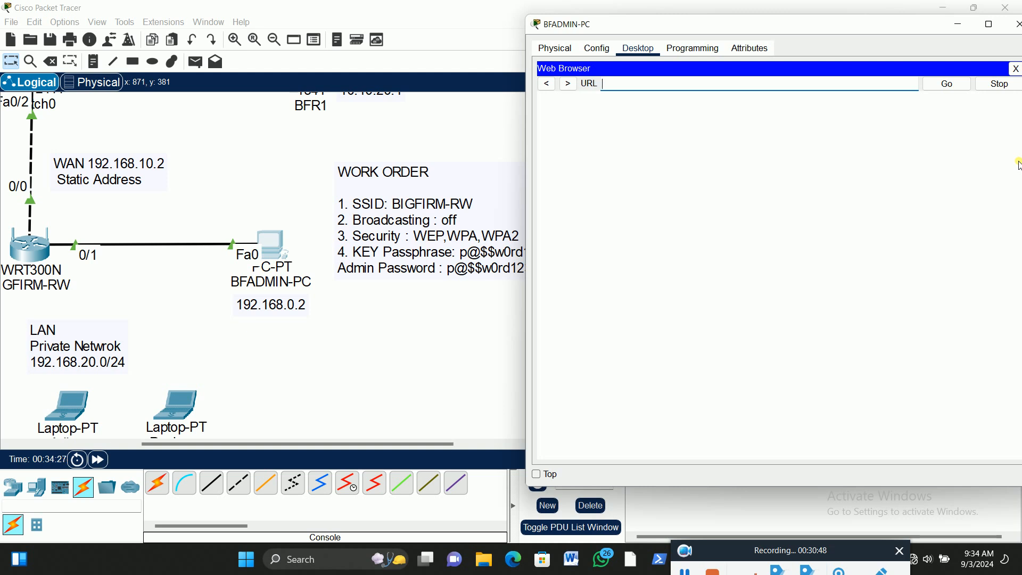
text(192.168.0.1)
key(Return)
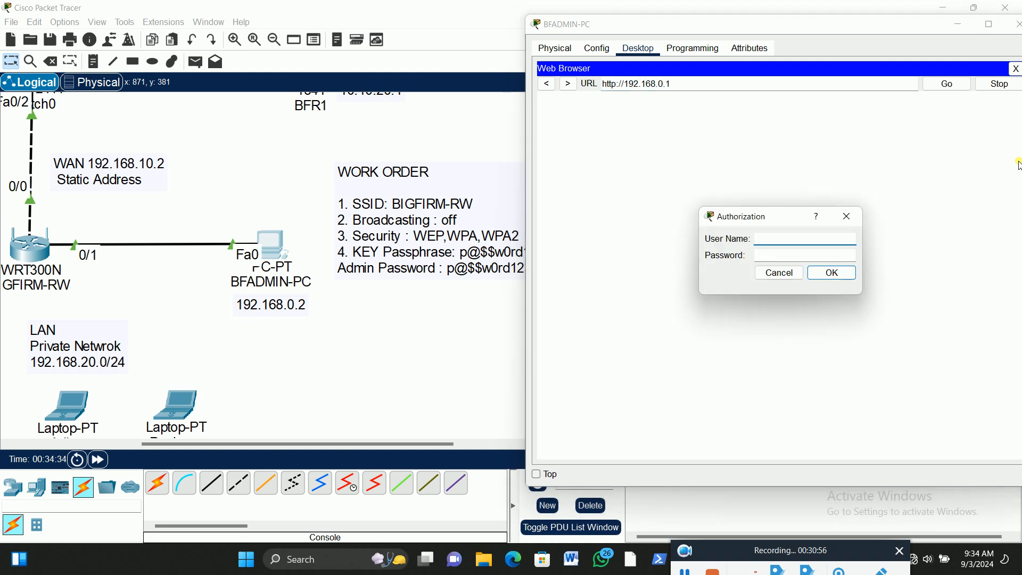
Log in to the router's configuration page with the user name admin and the account password
text(a)
key(Tab)
text(admin)
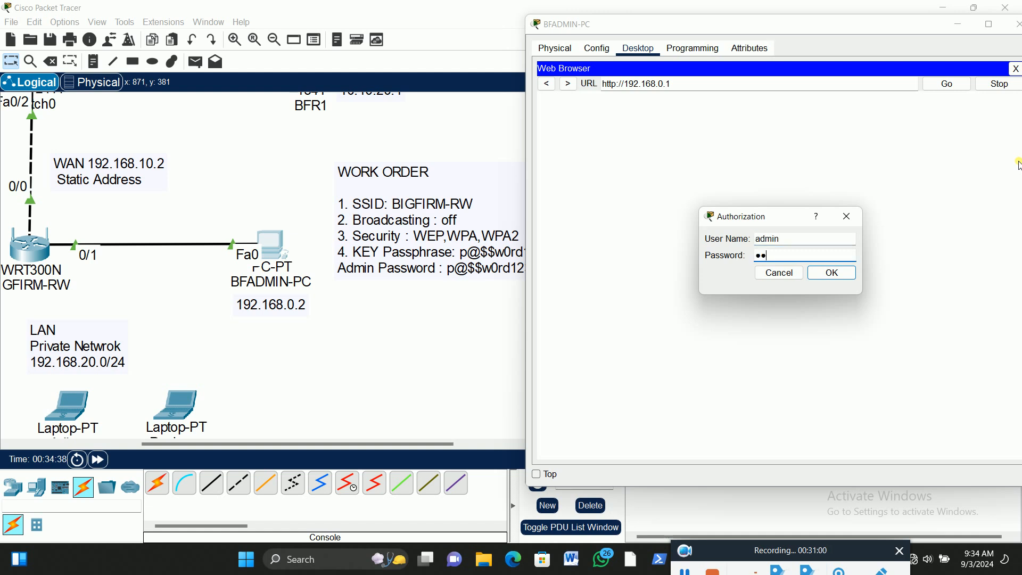
key(Return)
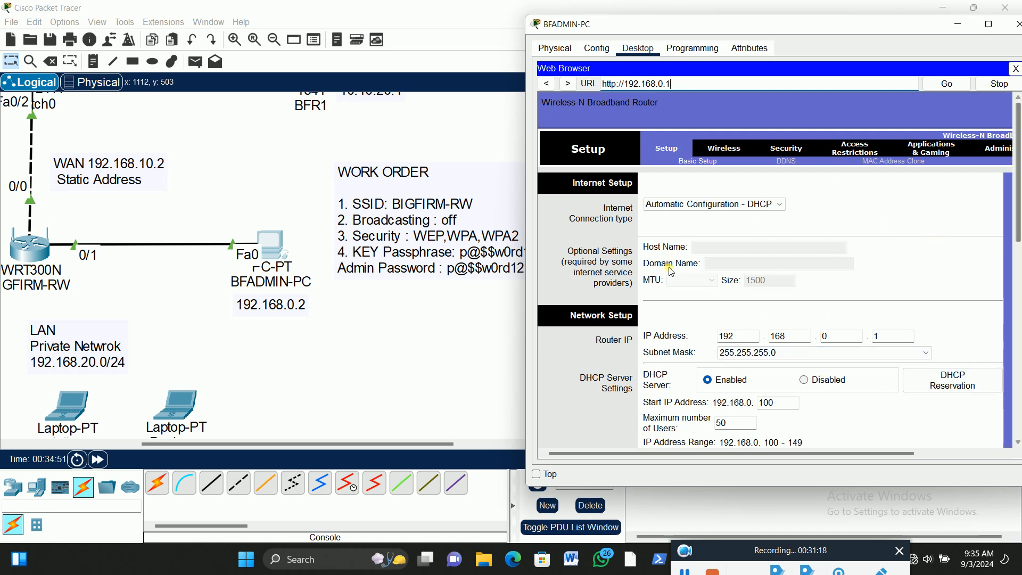
Replace the router password in the router's Administration management settings with the new admin password
drag(641, 461, 770, 457)
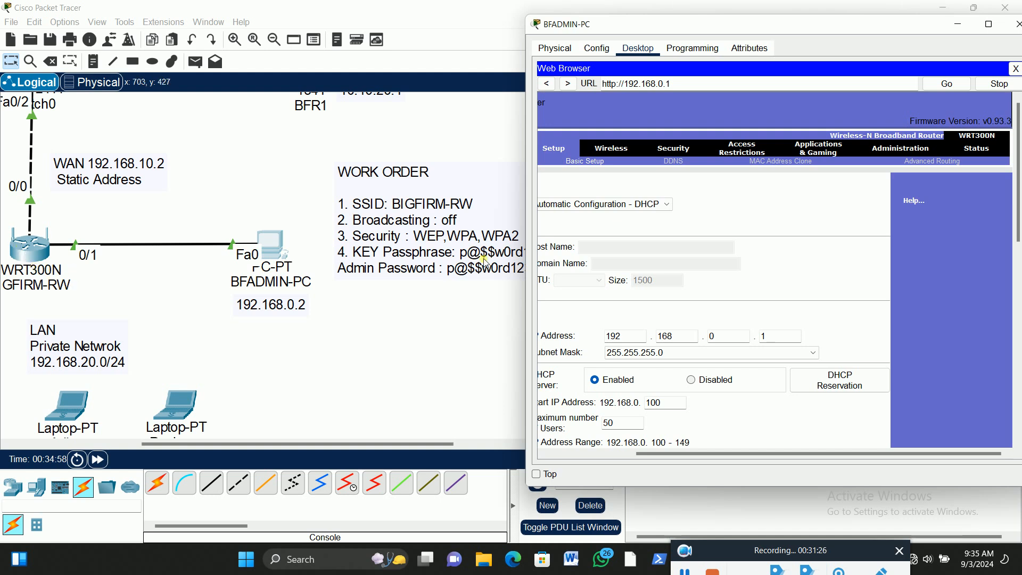
click(898, 150)
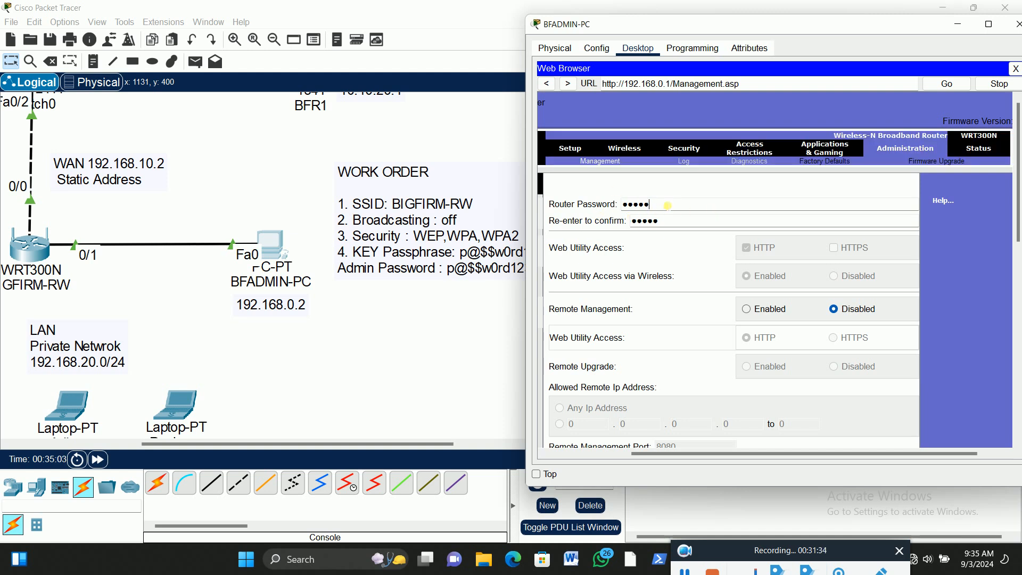
key(BackSpace)
key(BackSpace)
key(BackSpace)
key(BackSpace)
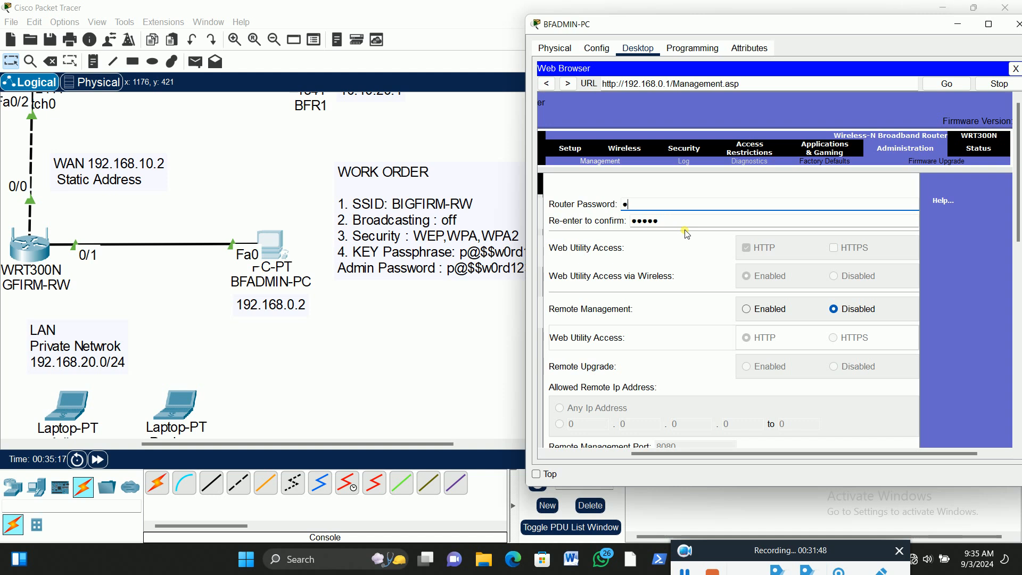
text($$w0rd12)
Re-enter the new router password as confirmation and save the management settings
click(679, 221)
text(p@$$w0rd)
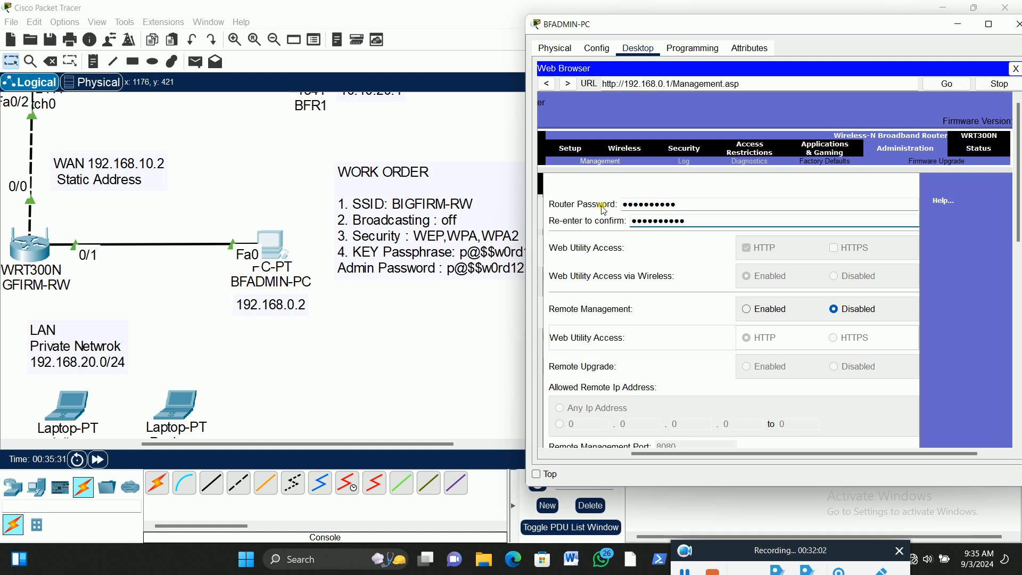
text(12)
drag(1018, 196, 1009, 415)
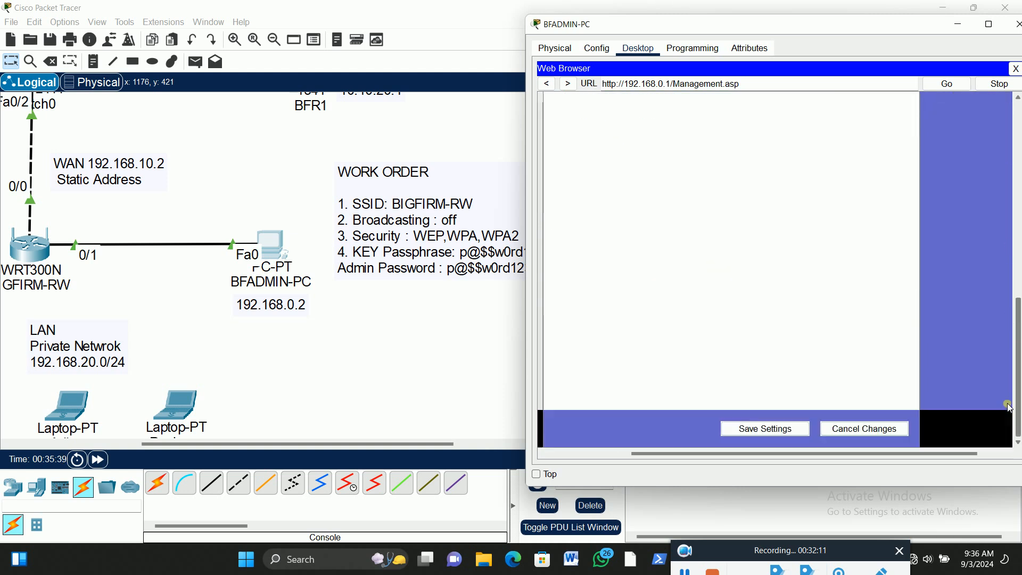
click(772, 430)
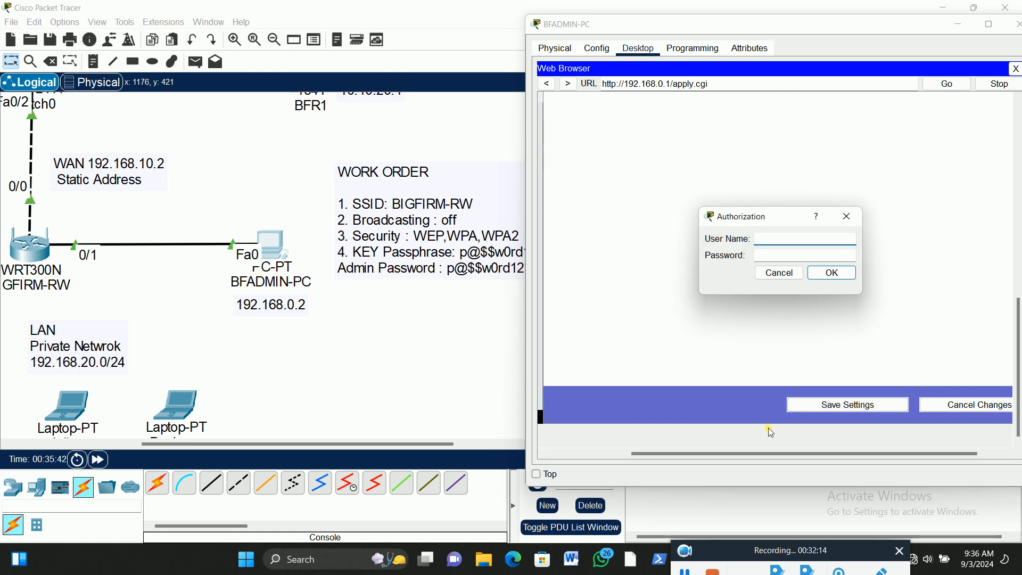
Log in again with the user name admin and the new router password, and return to the management page
click(774, 239)
text(admin)
key(Tab)
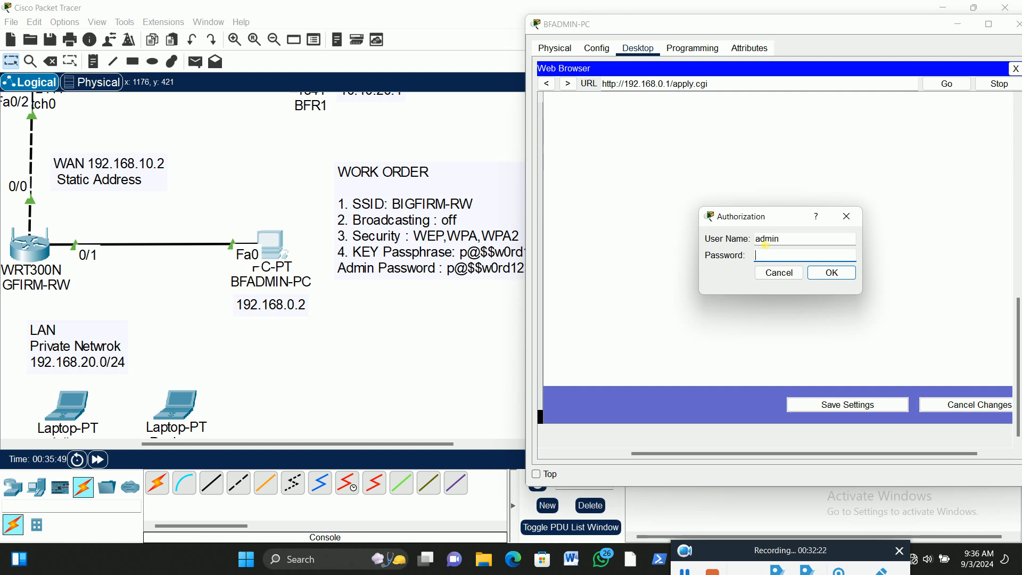
text(p@$$w0rd12)
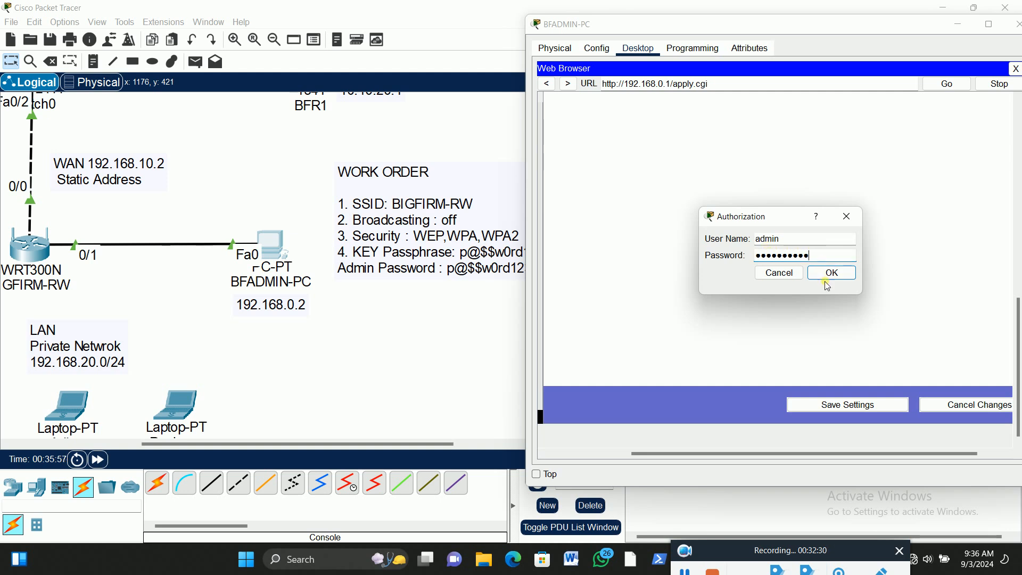
click(834, 275)
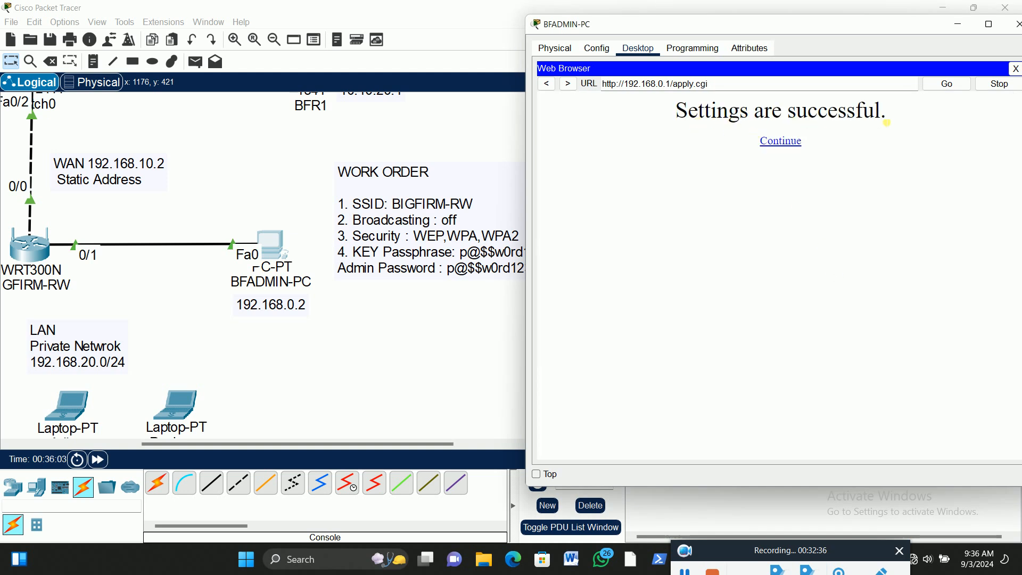
click(788, 143)
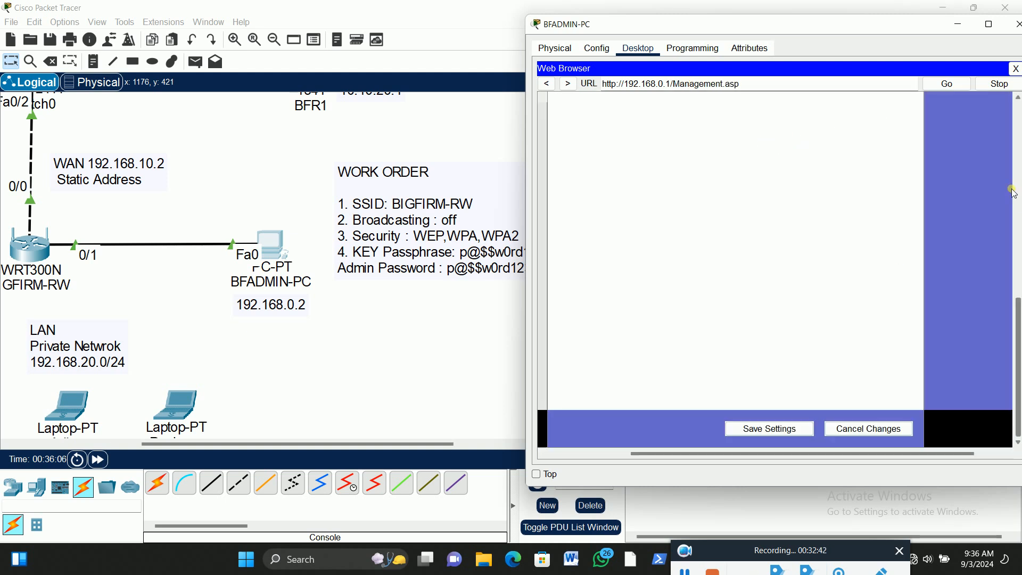
drag(1020, 335, 1020, 137)
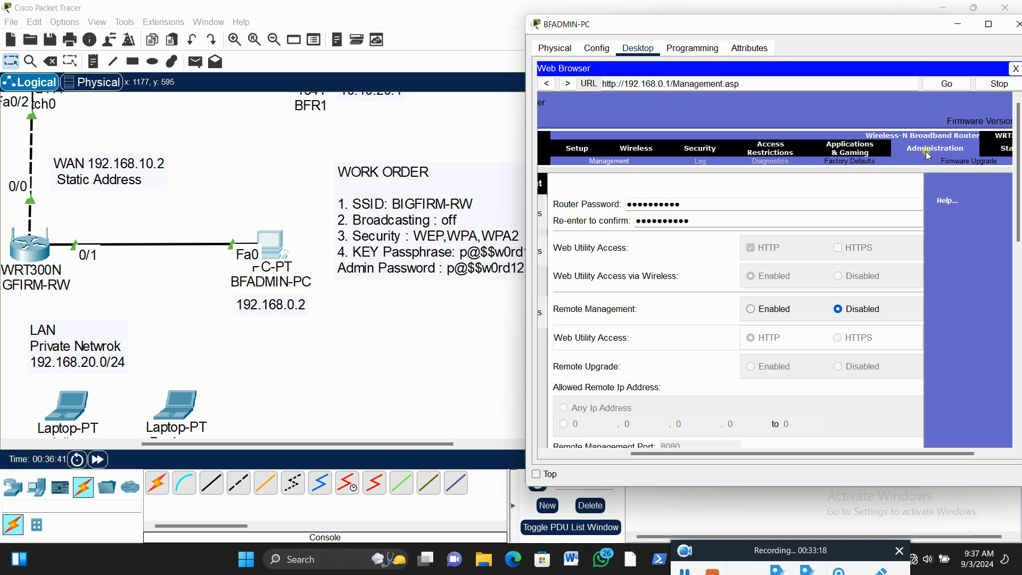
Set the network name (SSID) to BIGFIRM-RW in the router's basic wireless settings
click(636, 150)
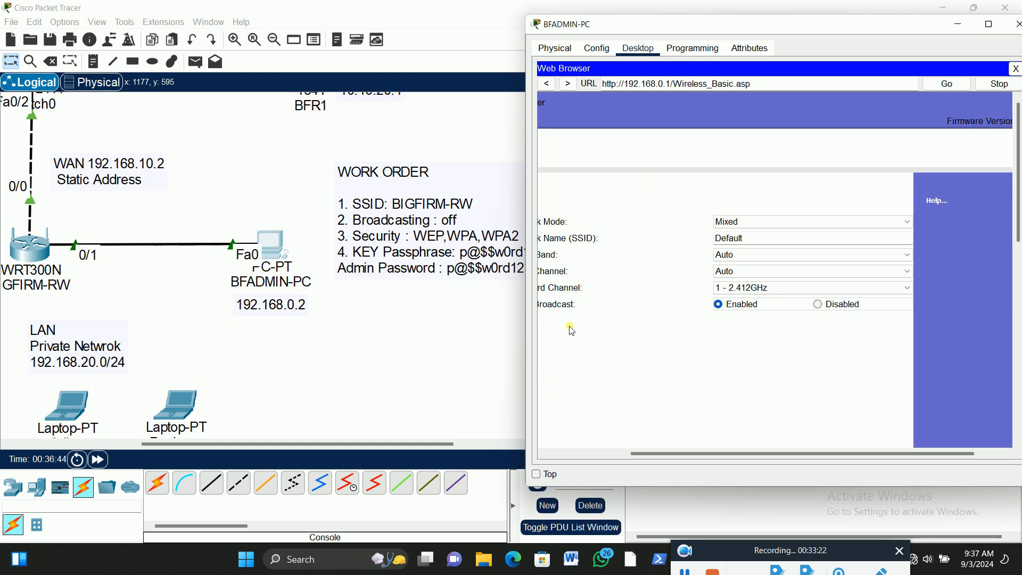
drag(787, 454, 757, 451)
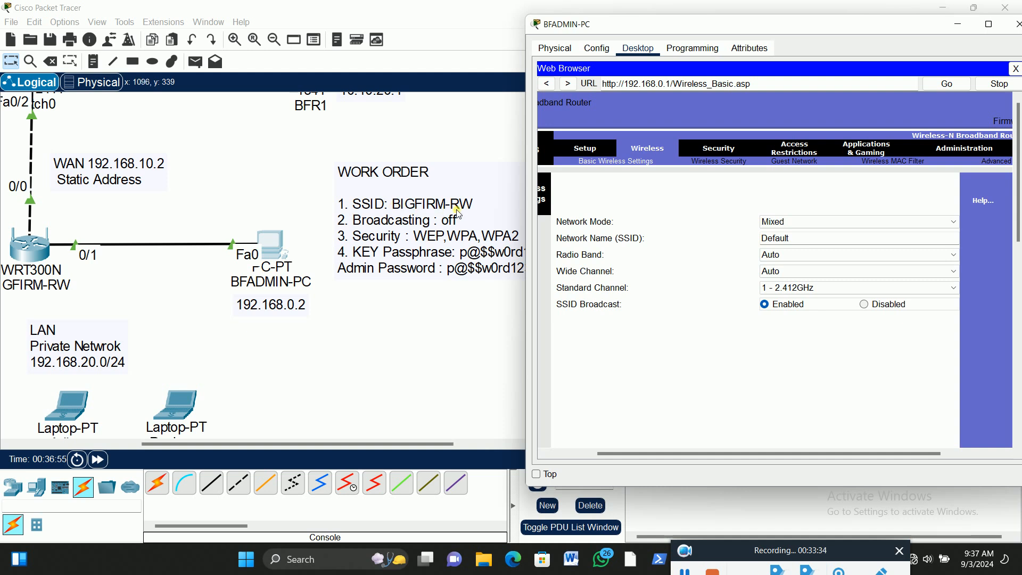
click(805, 240)
key(BackSpace)
key(BackSpace)
key(BackSpace)
key(BackSpace)
key(BackSpace)
key(BackSpace)
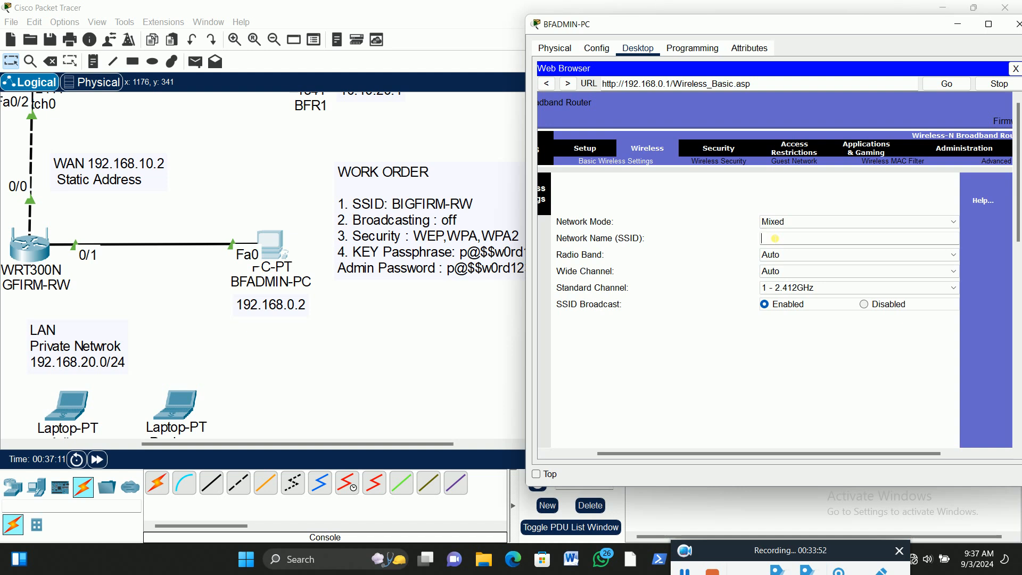
text(BIGFIRM-)
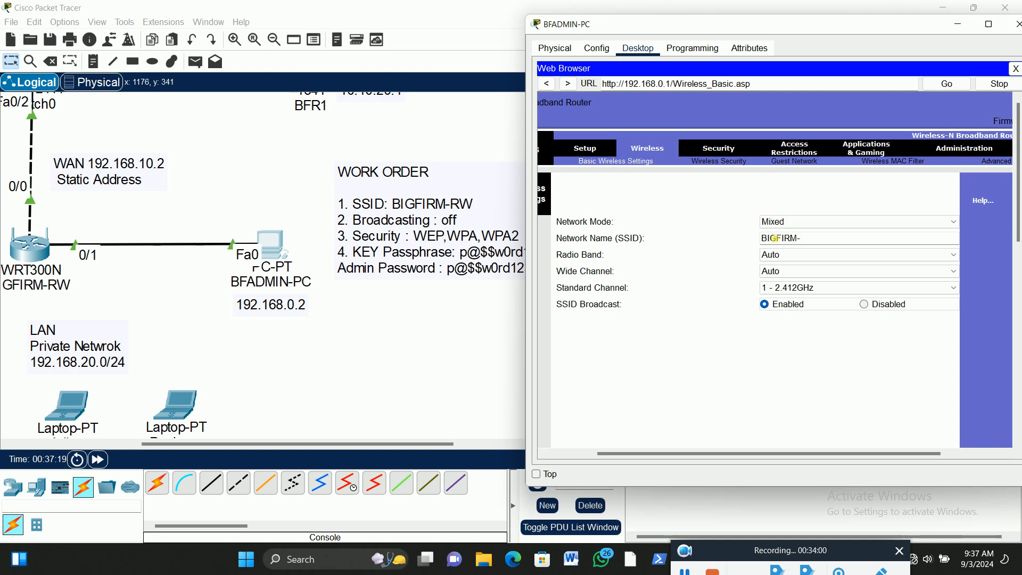
text(WR)
key(BackSpace)
key(BackSpace)
text(RW)
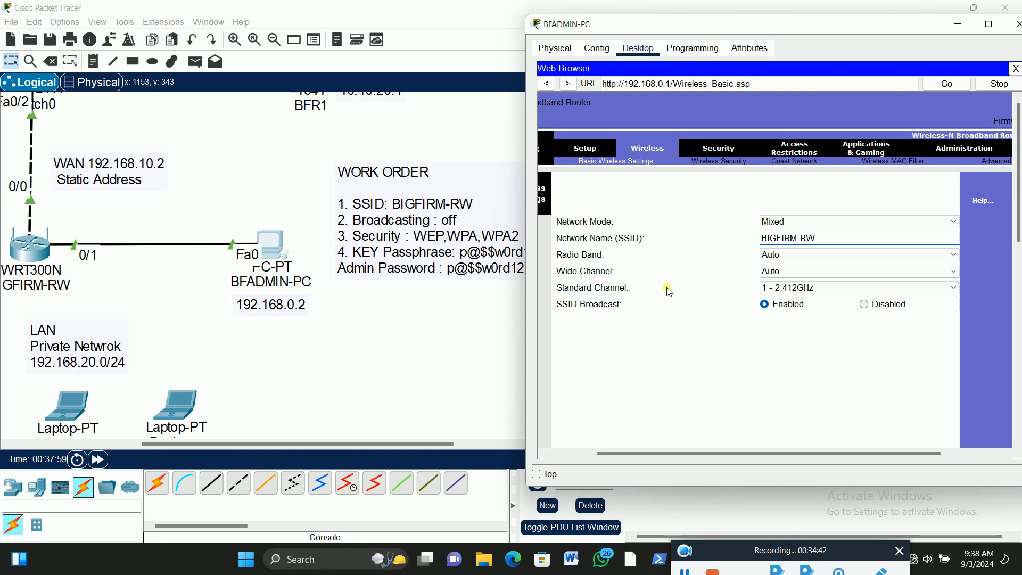
Disable SSID broadcast in the router's basic wireless settings and save the settings
click(866, 306)
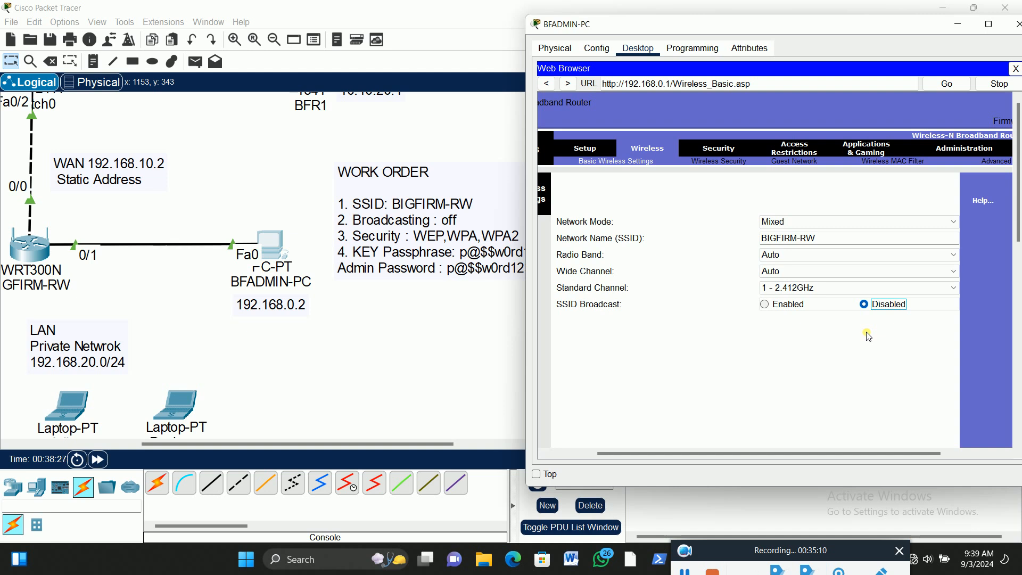
drag(1019, 183, 1020, 394)
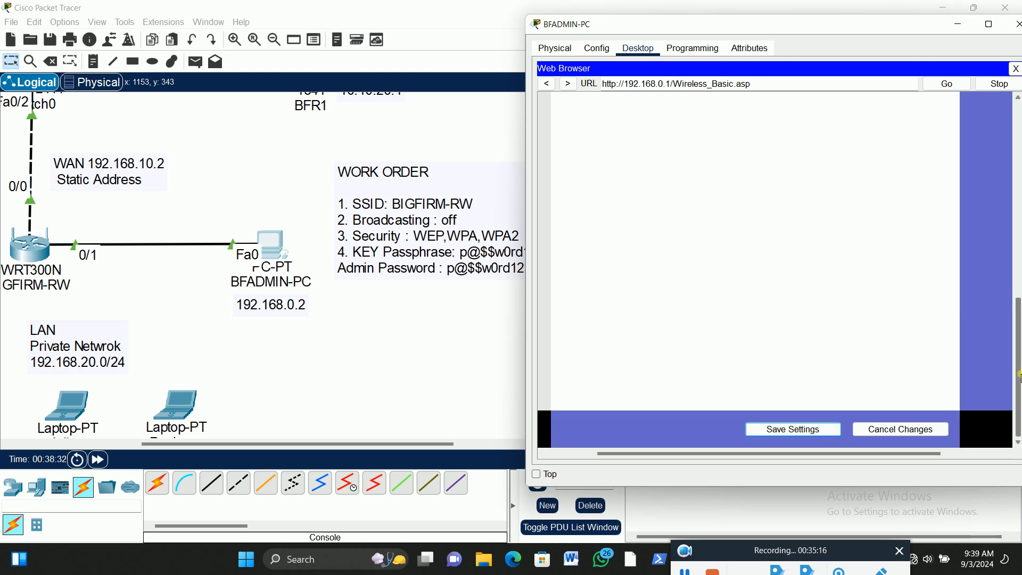
click(799, 429)
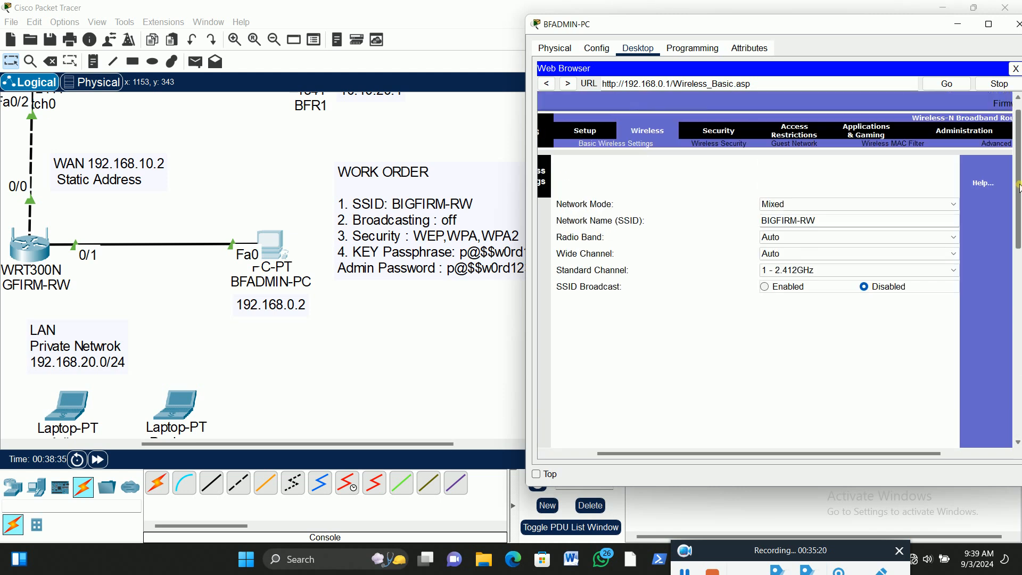
Set the router's wireless security mode to WPA2 Personal
drag(1019, 185, 1019, 171)
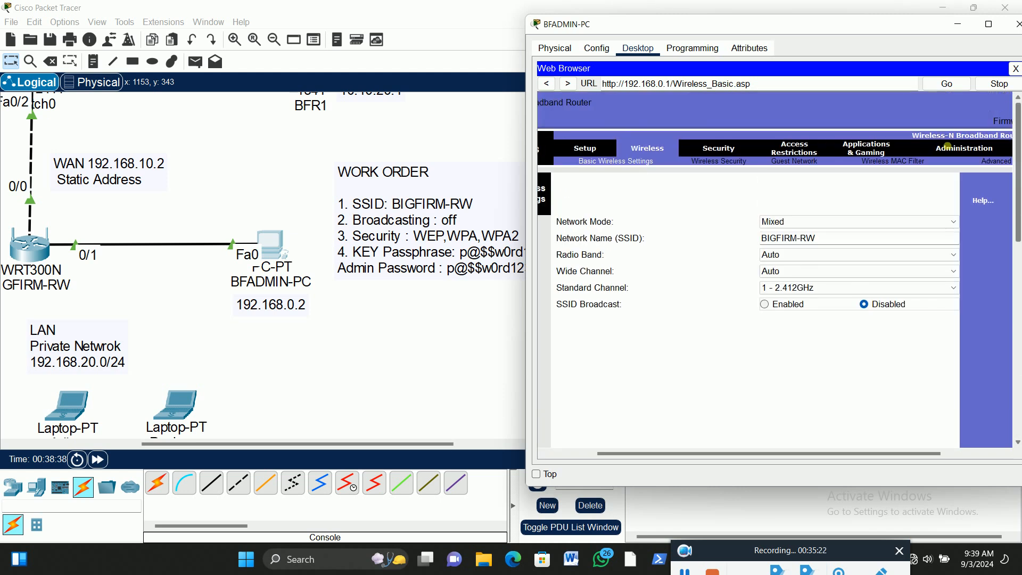
click(720, 160)
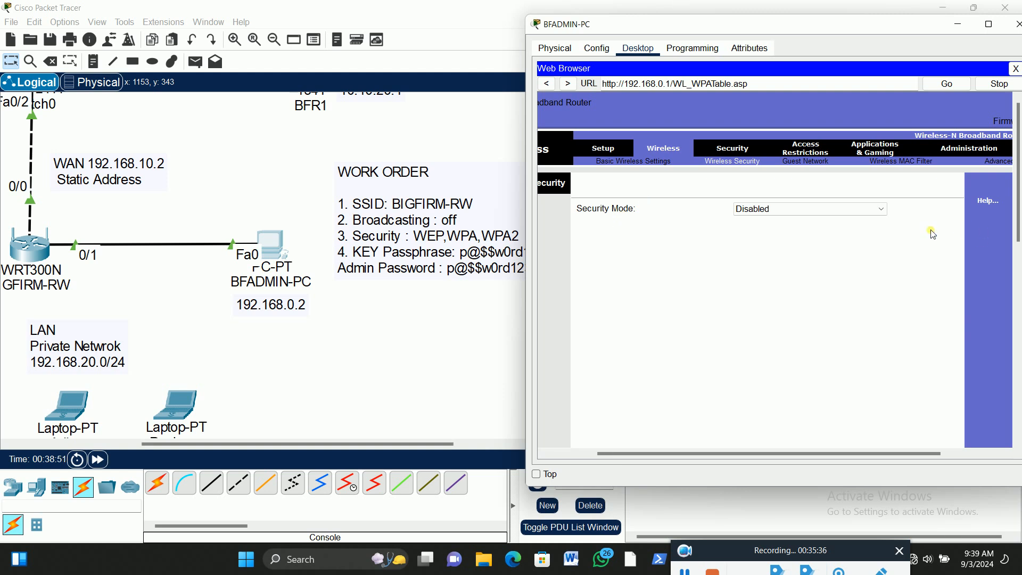
click(888, 213)
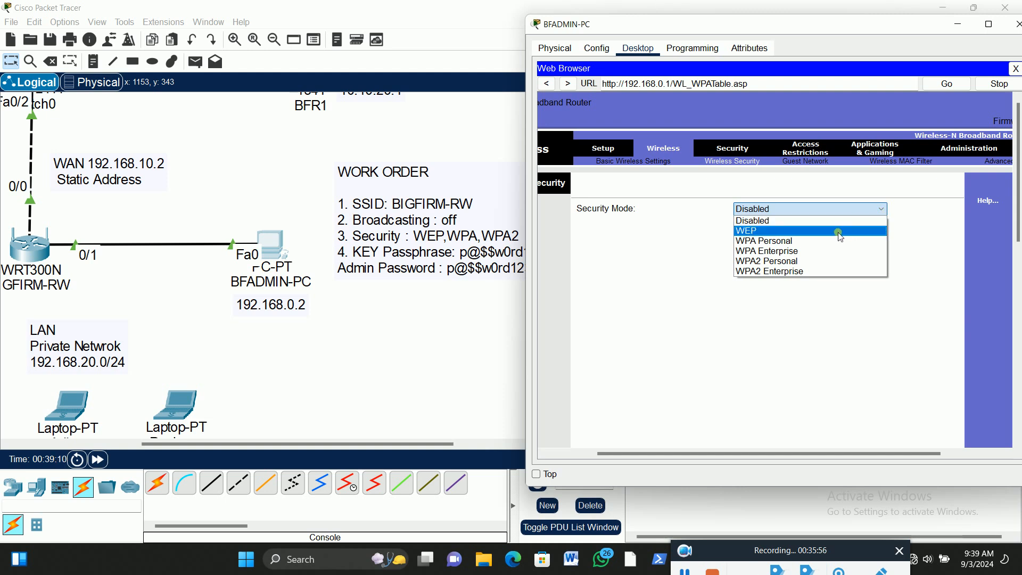
click(780, 262)
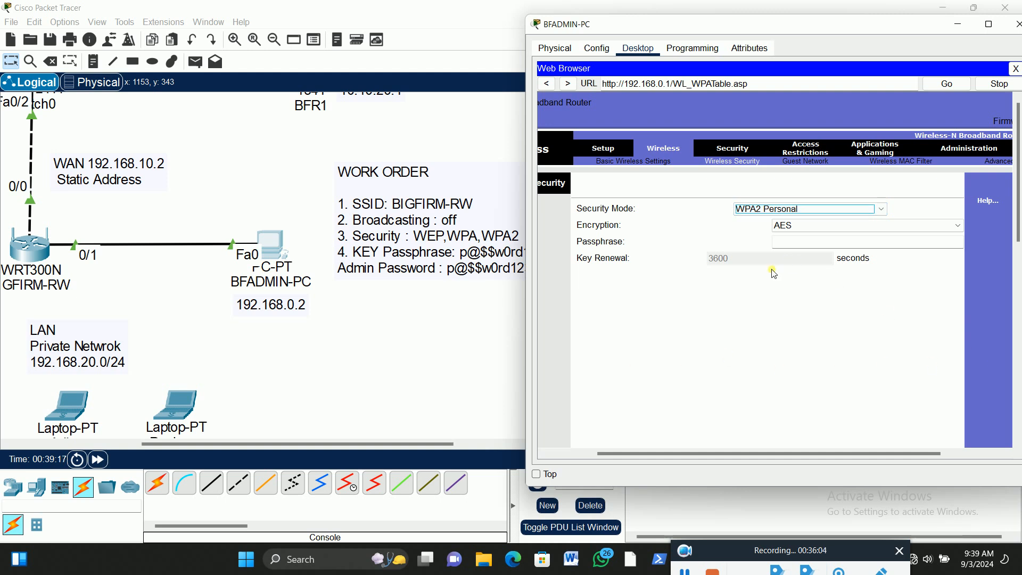
Enter the work order's key passphrase as the WPA2 Personal passphrase
click(786, 243)
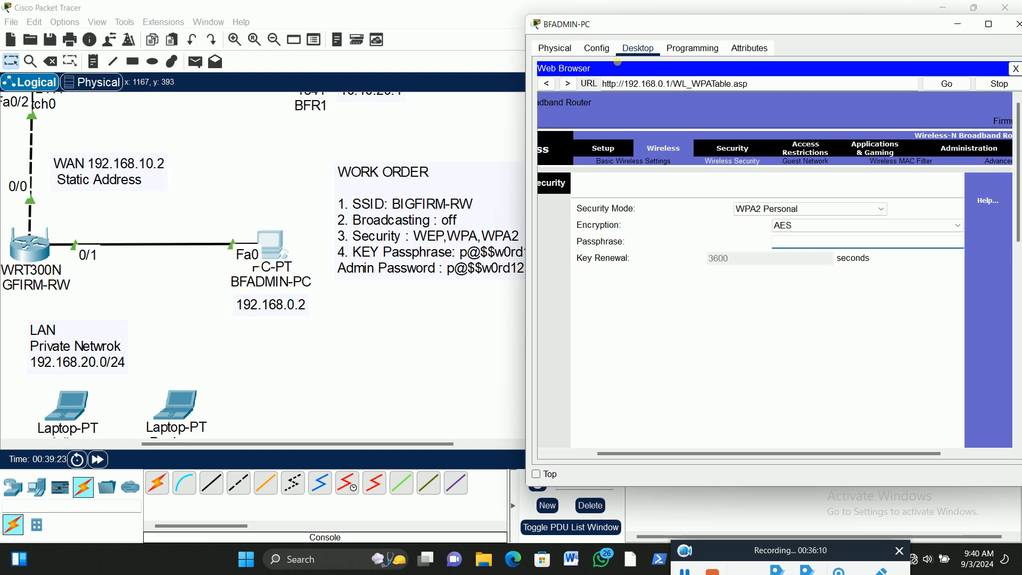
drag(607, 32, 624, 29)
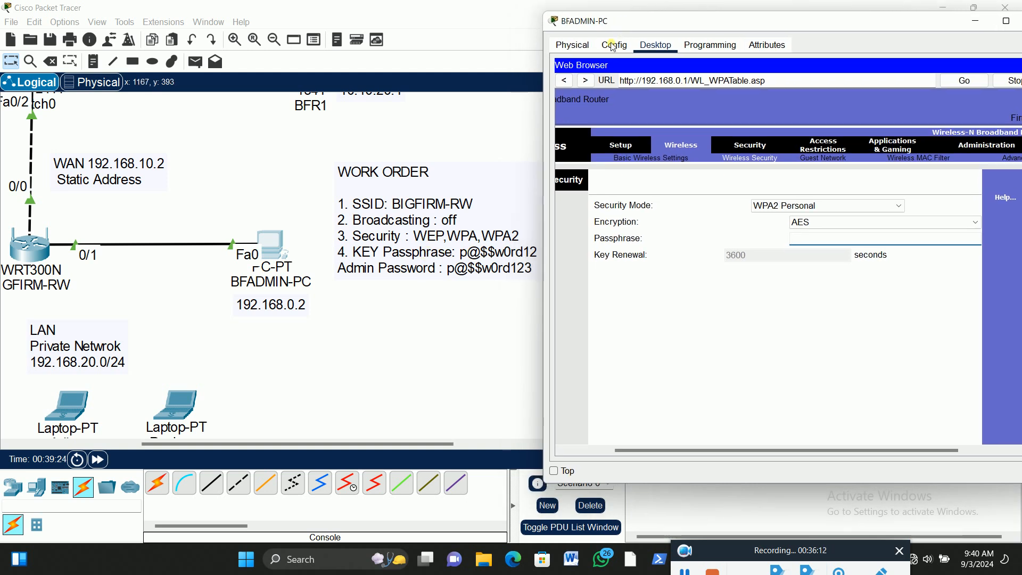
click(812, 241)
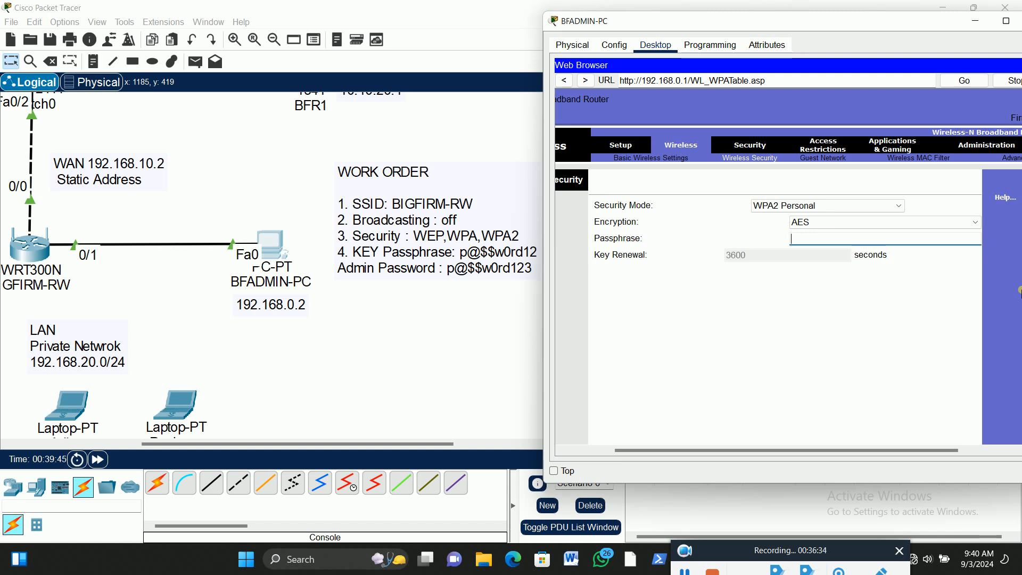
text(p@$$w0rd123)
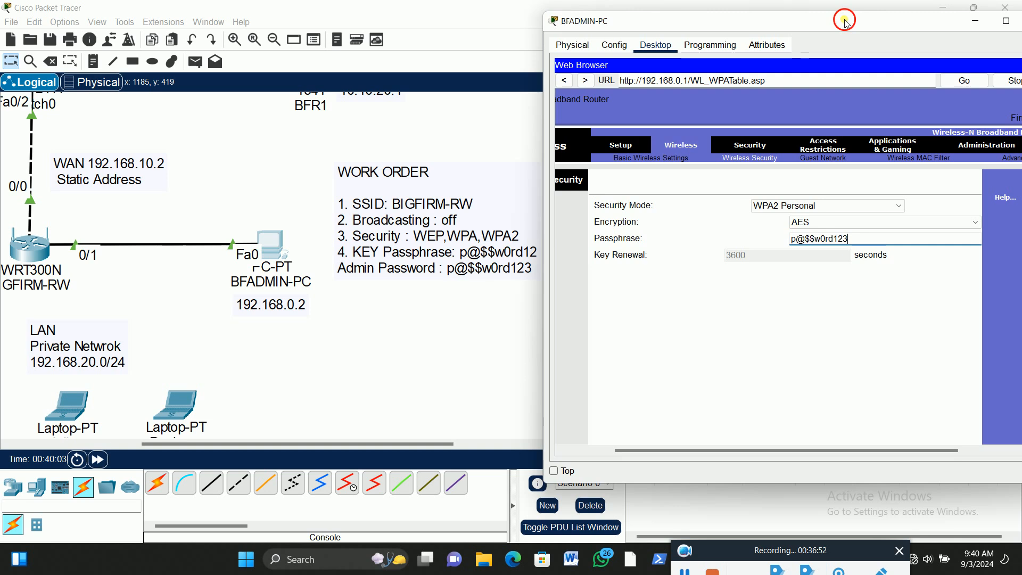
Save the router's wireless security settings
drag(848, 23, 781, 24)
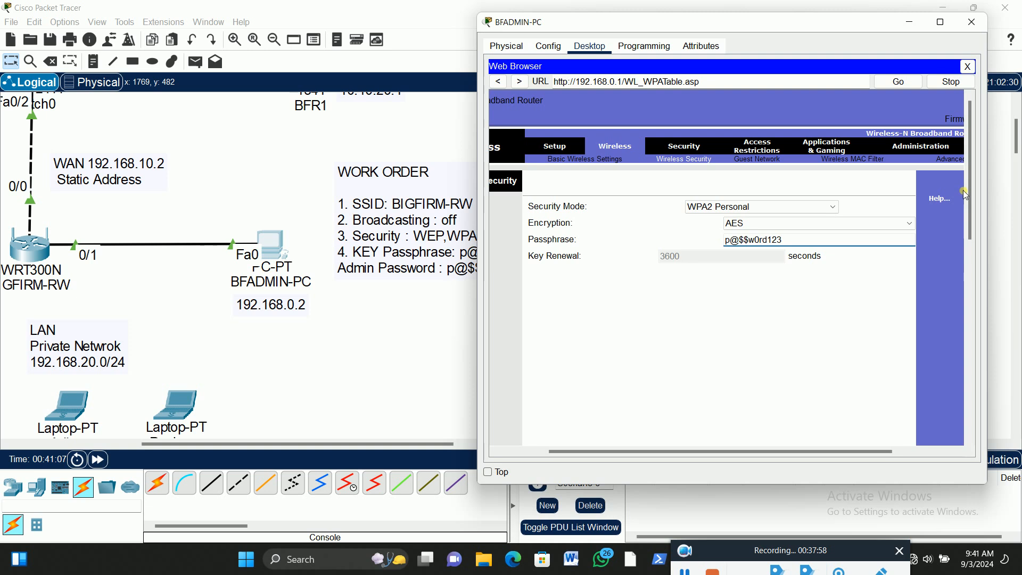
drag(971, 188, 986, 445)
click(756, 429)
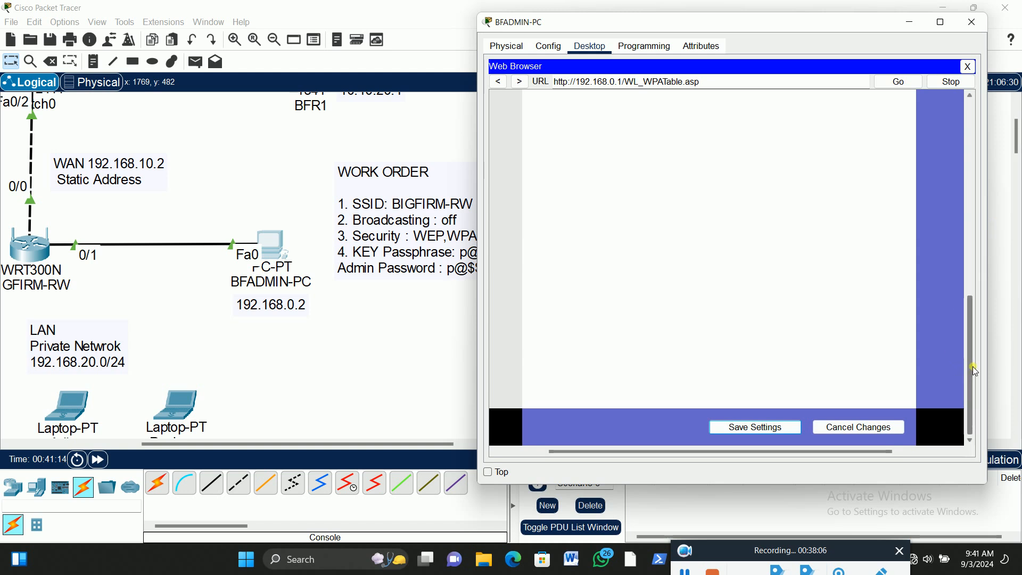
click(761, 431)
drag(971, 357, 979, 110)
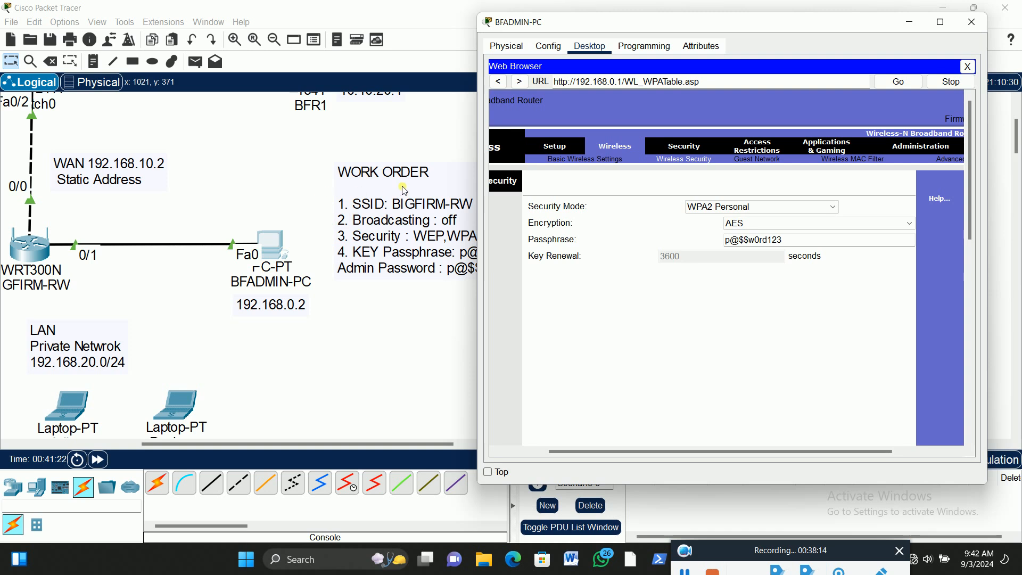
Power off the leftmost LAN laptop and replace its Ethernet module with the WPC300N wireless module
mouse_move(551, 31)
mouse_down()
mouse_move(614, 26)
mouse_move(566, 22)
mouse_up()
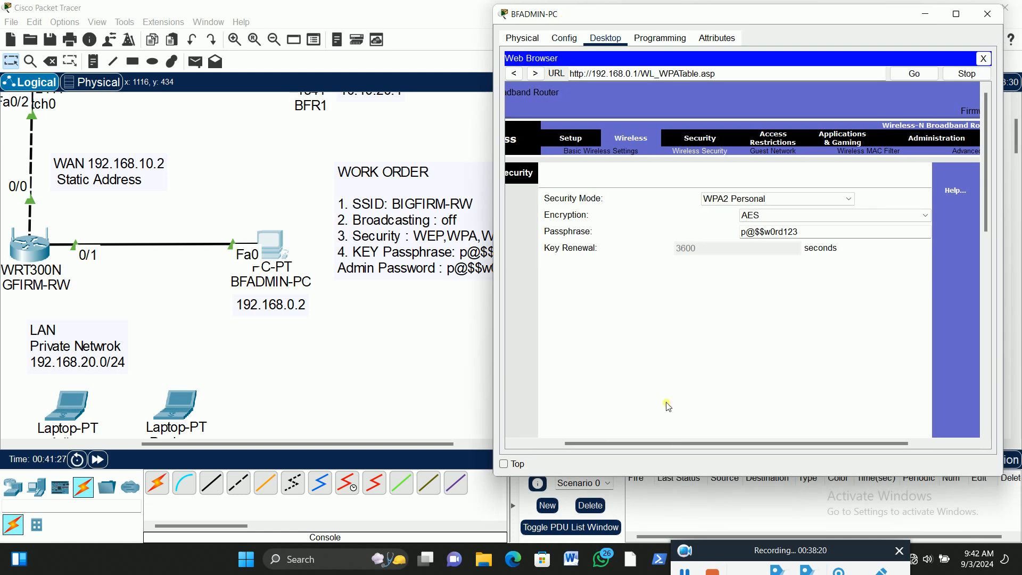
drag(696, 443, 647, 443)
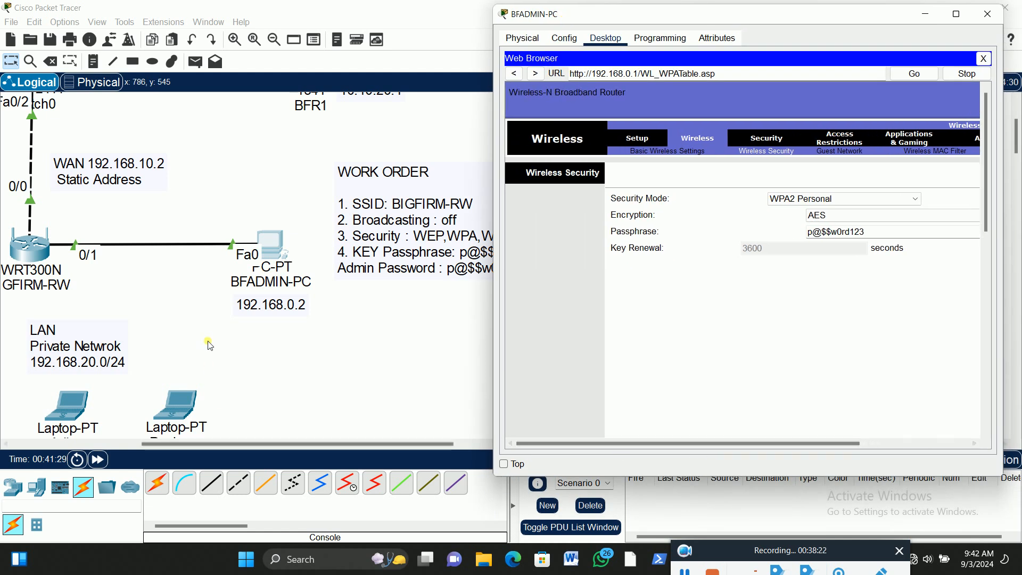
scroll(209, 344, down, 2)
scroll(208, 343, down, 2)
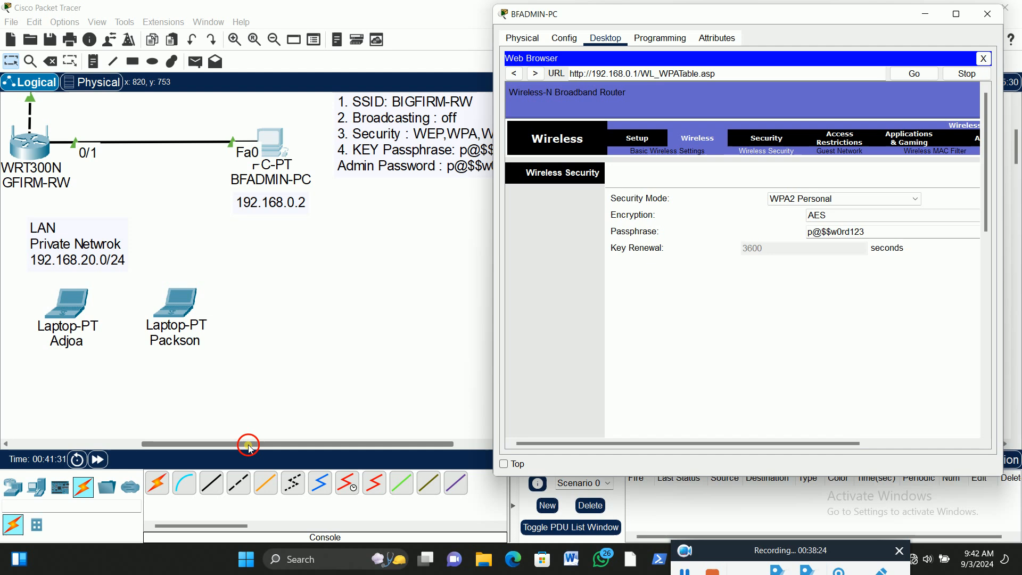
click(202, 445)
drag(202, 445, 117, 446)
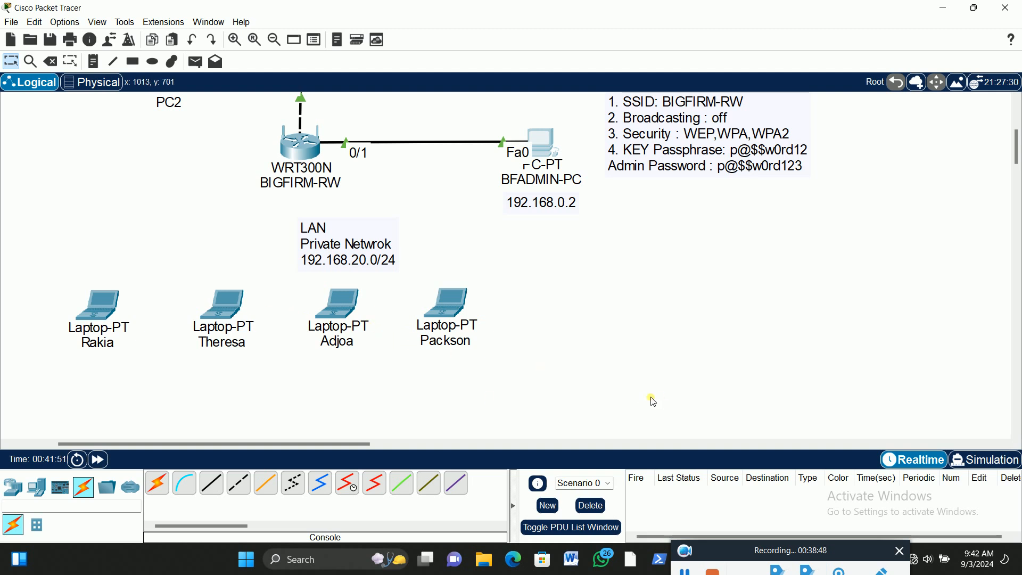
click(104, 309)
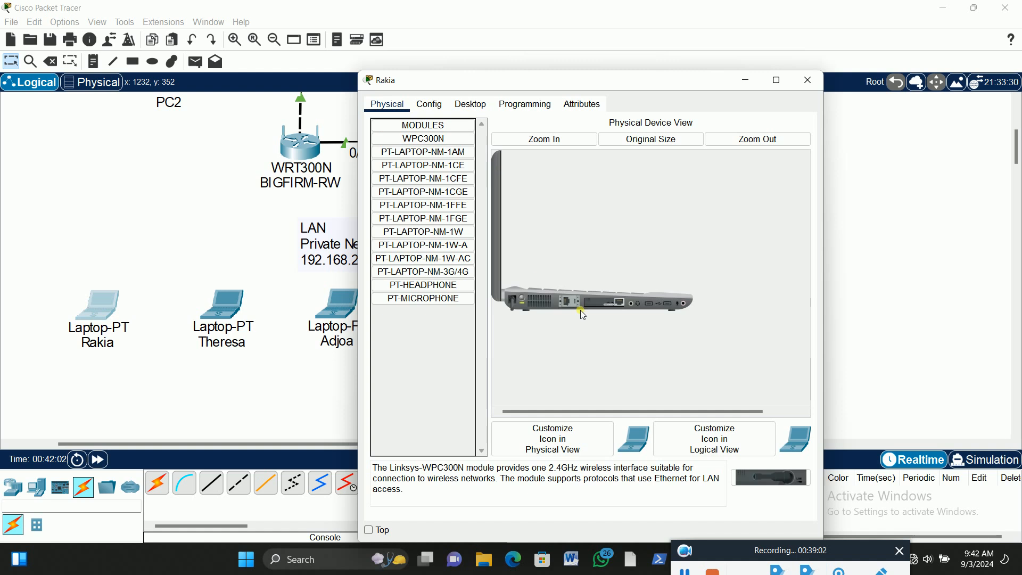
click(558, 140)
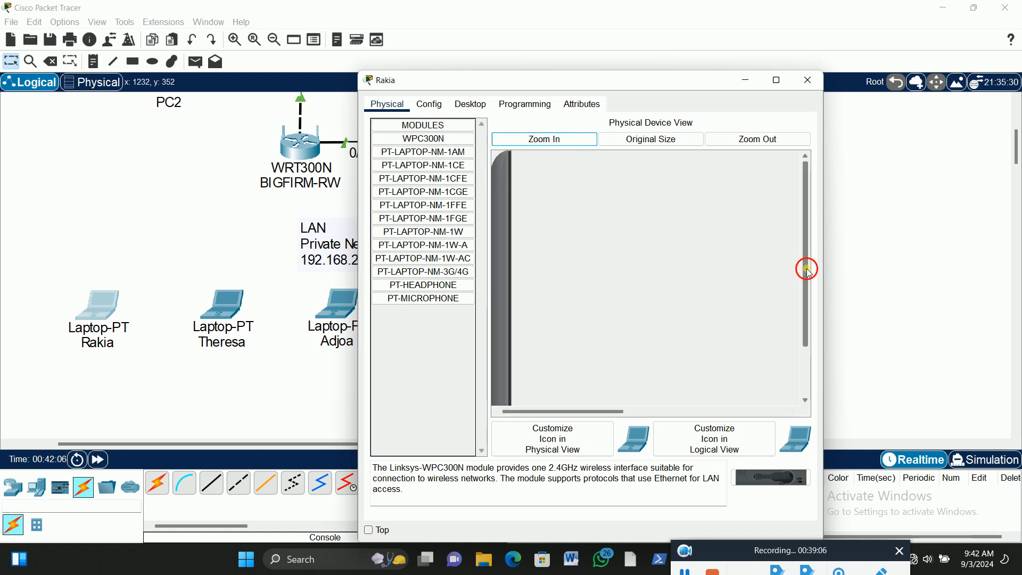
drag(805, 269, 809, 346)
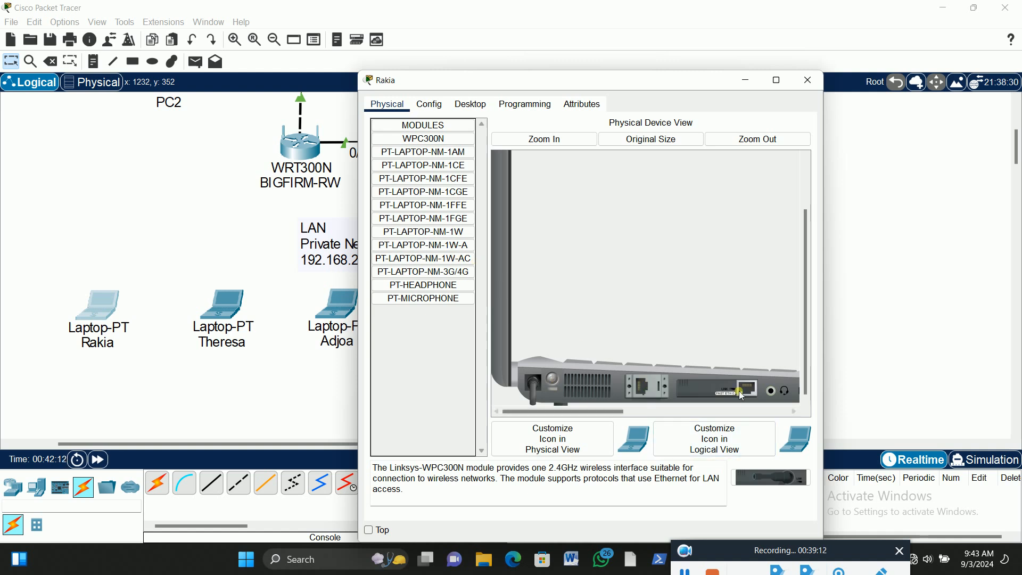
drag(735, 392, 471, 234)
drag(772, 478, 739, 395)
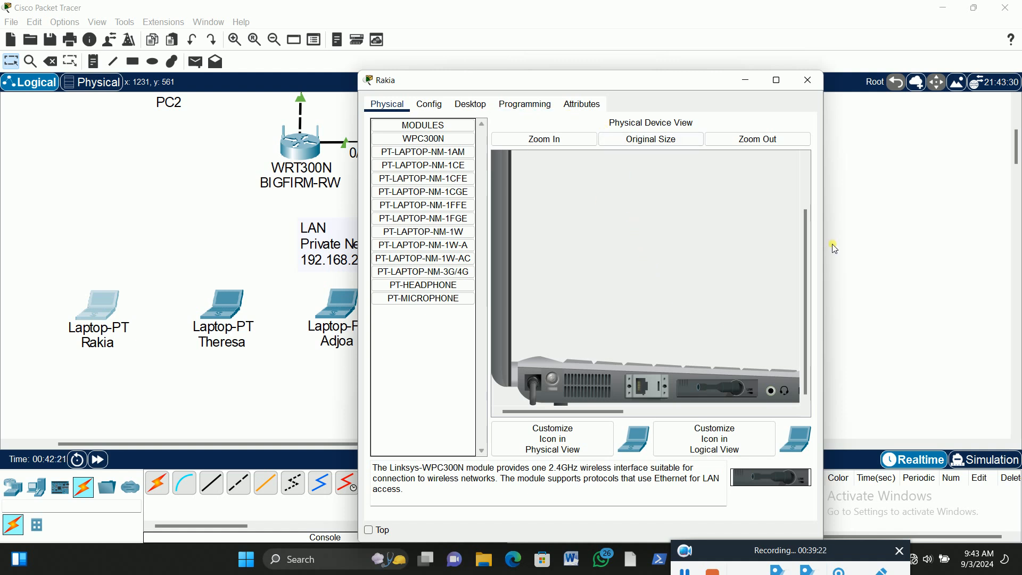
drag(806, 258, 815, 201)
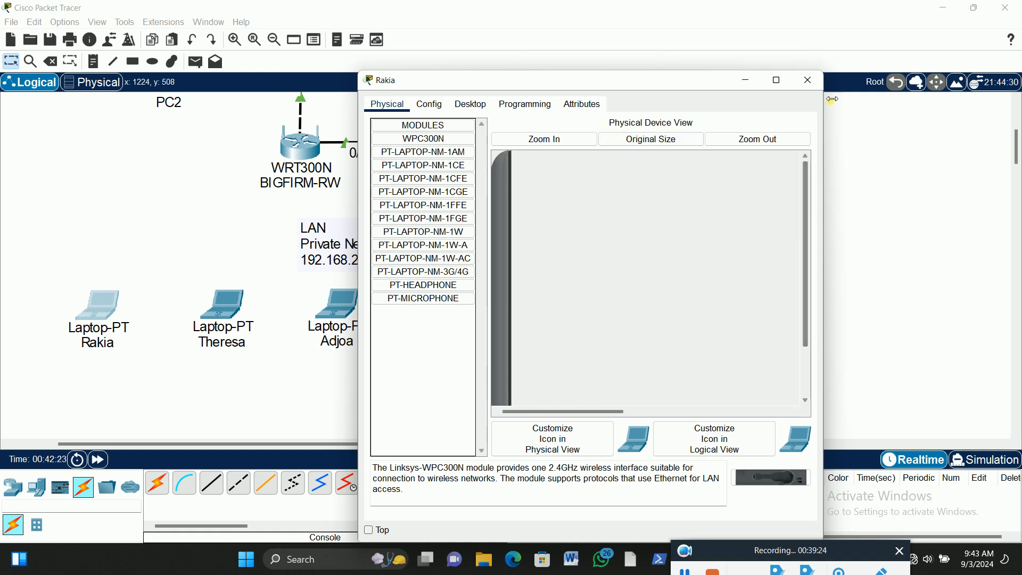
click(809, 81)
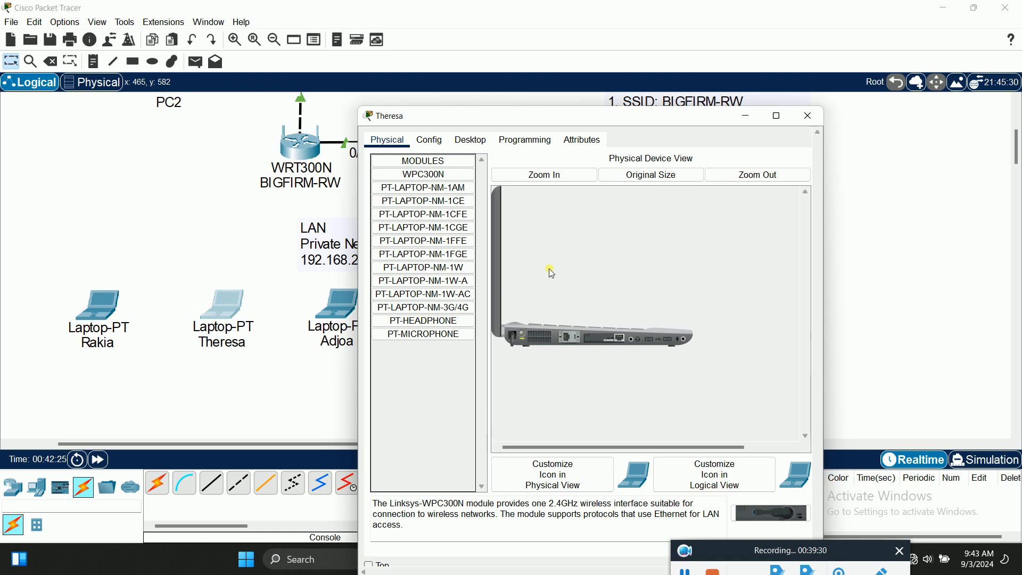
Replace the second LAN laptop's Ethernet module with the WPC300N wireless module while it is off, and power it back on
click(548, 178)
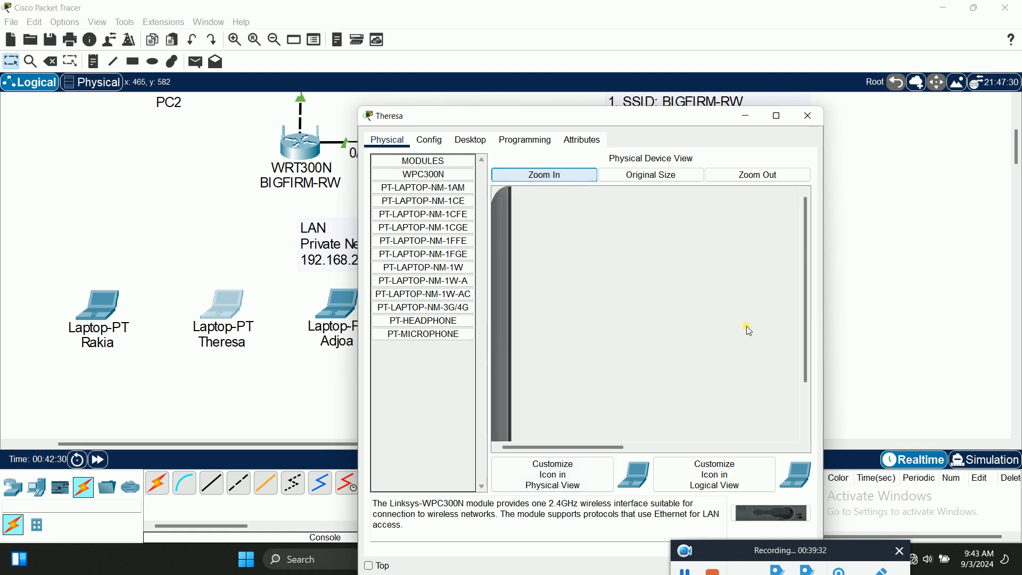
drag(806, 292, 806, 419)
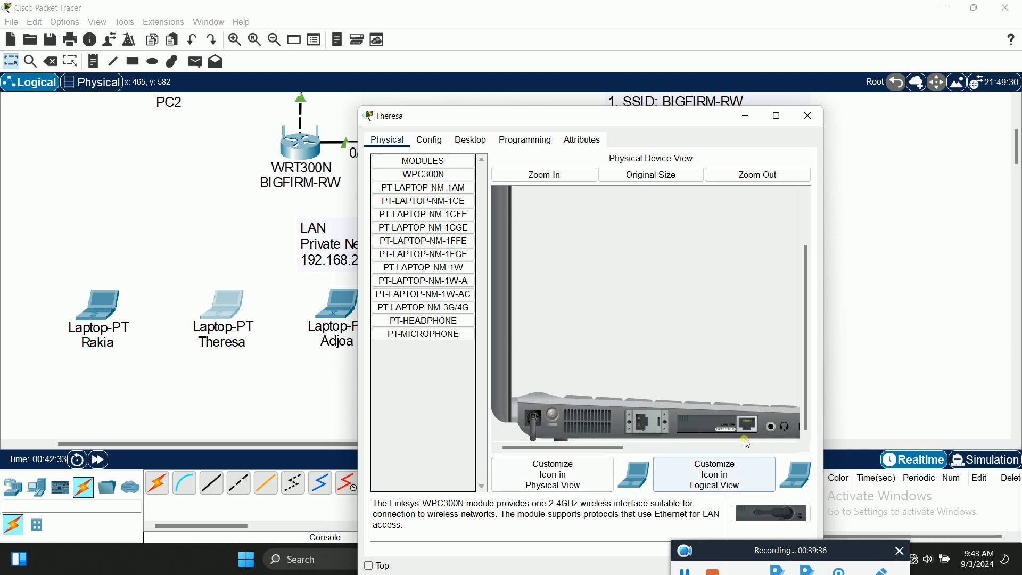
drag(557, 419, 452, 217)
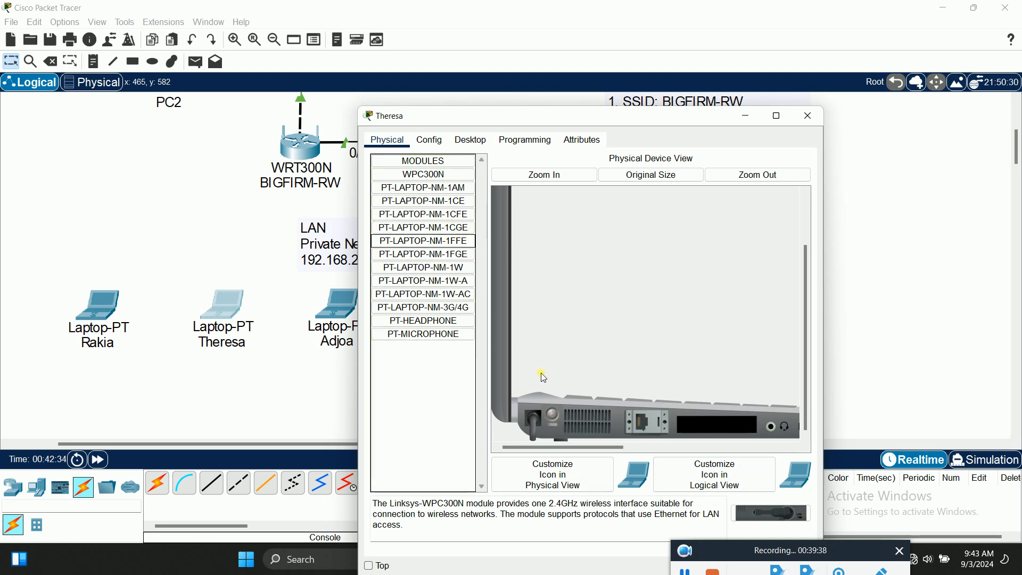
drag(772, 514, 723, 426)
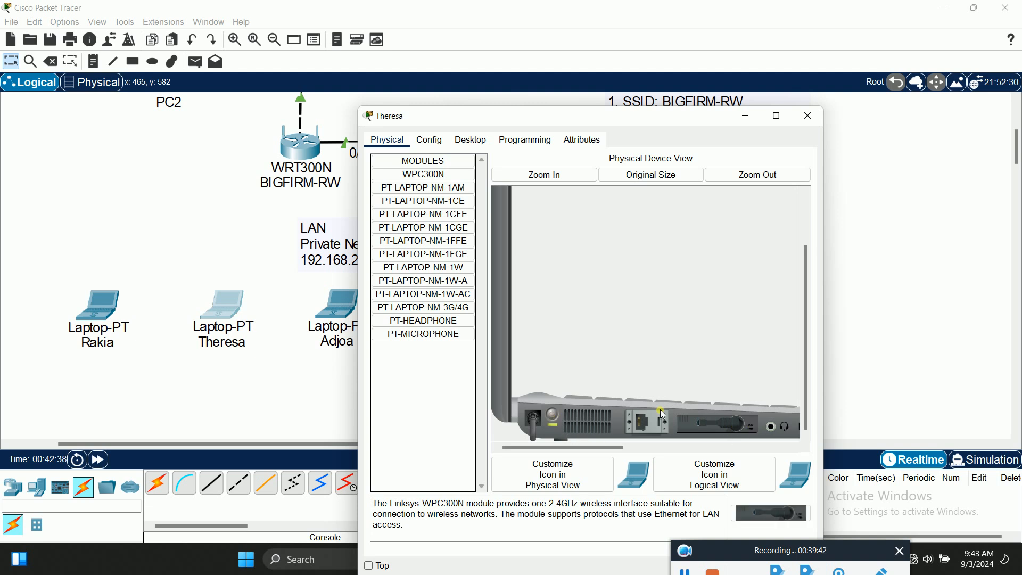
click(808, 117)
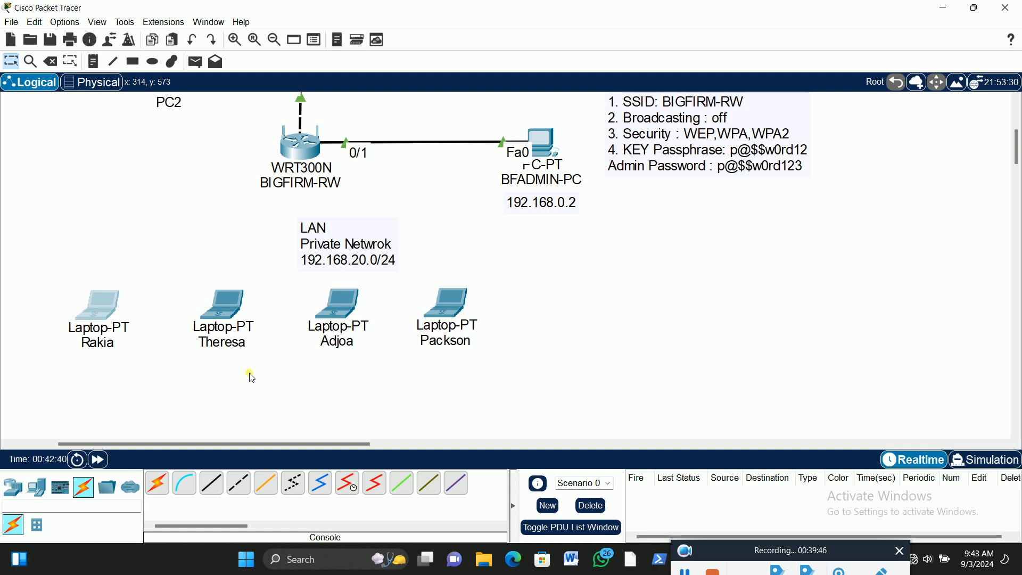
Reopen the leftmost LAN laptop and power it back on with its WPC300N module installed
click(105, 344)
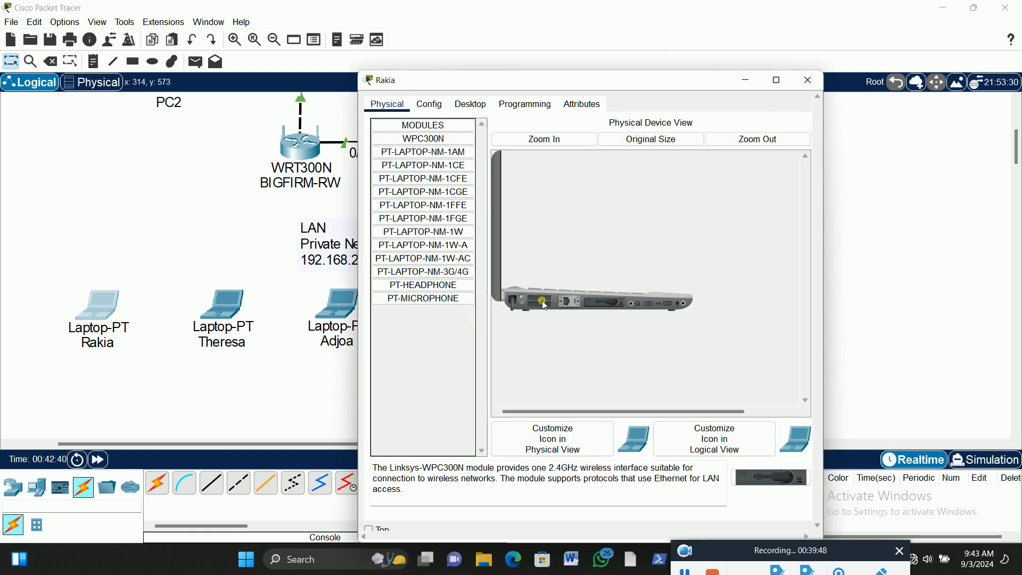
click(556, 135)
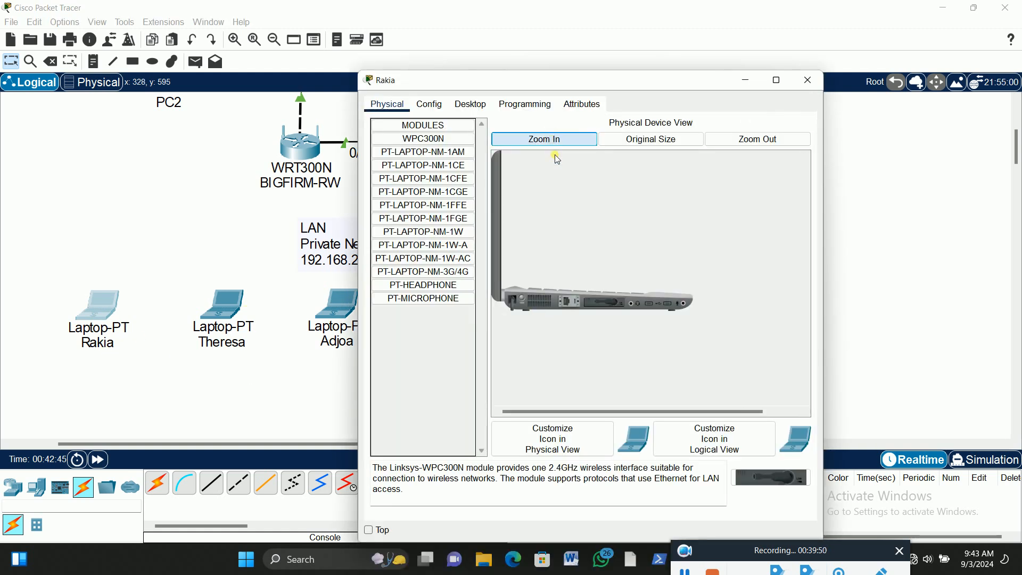
click(554, 382)
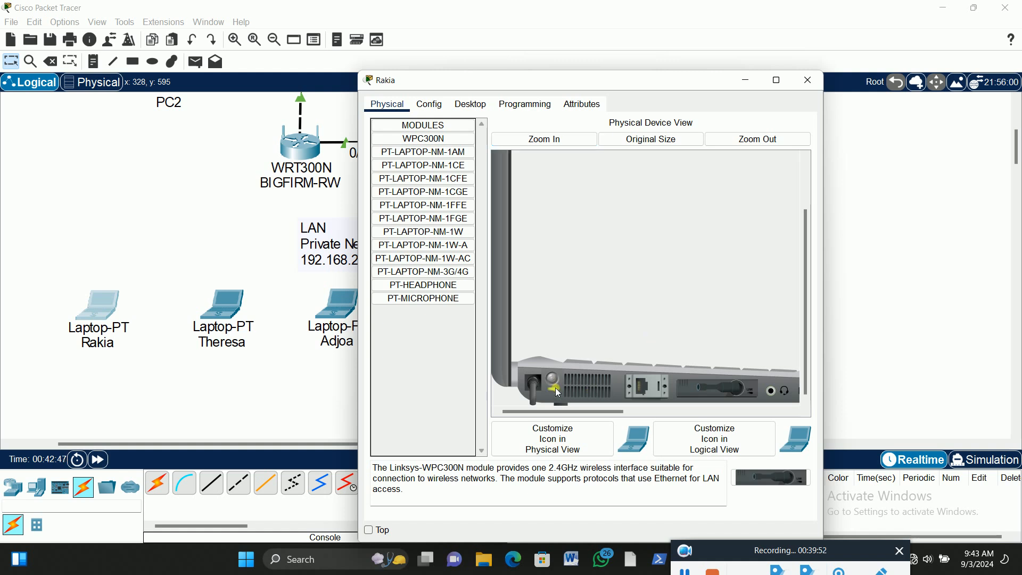
click(810, 82)
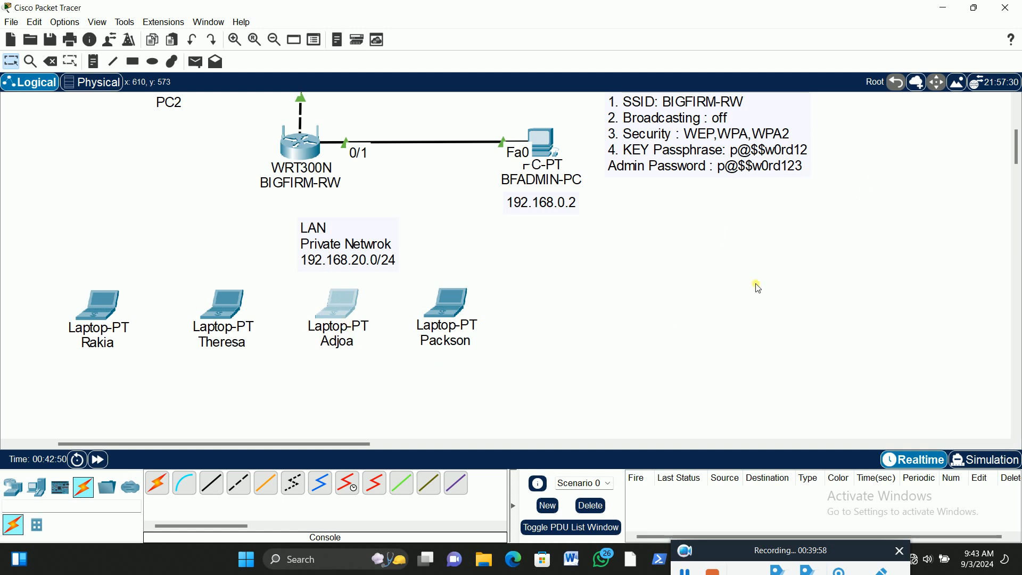
Replace the third LAN laptop's Ethernet module with the WPC300N wireless module while it is off, and power it back on
click(545, 141)
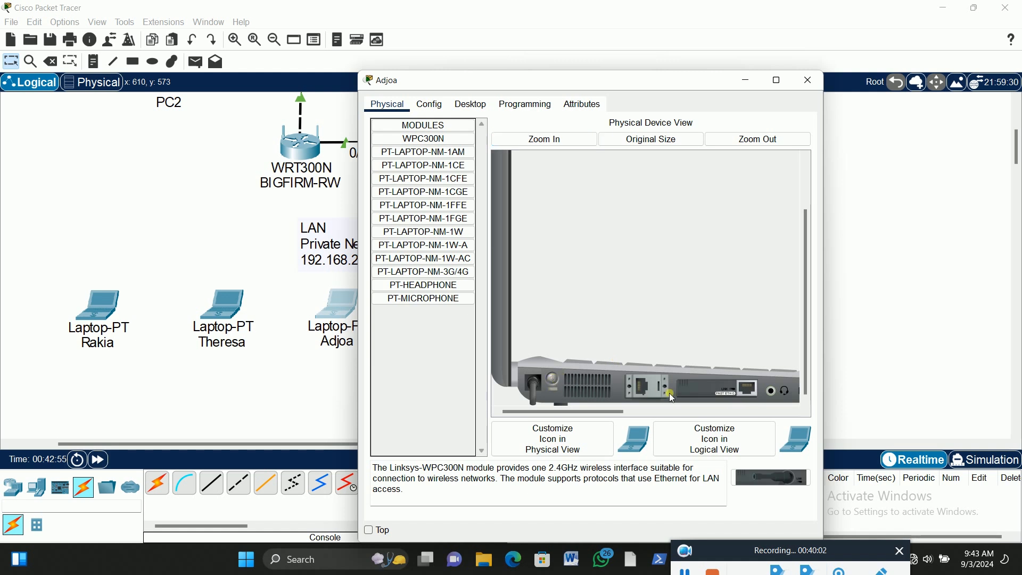
drag(743, 393, 442, 223)
drag(423, 138, 717, 391)
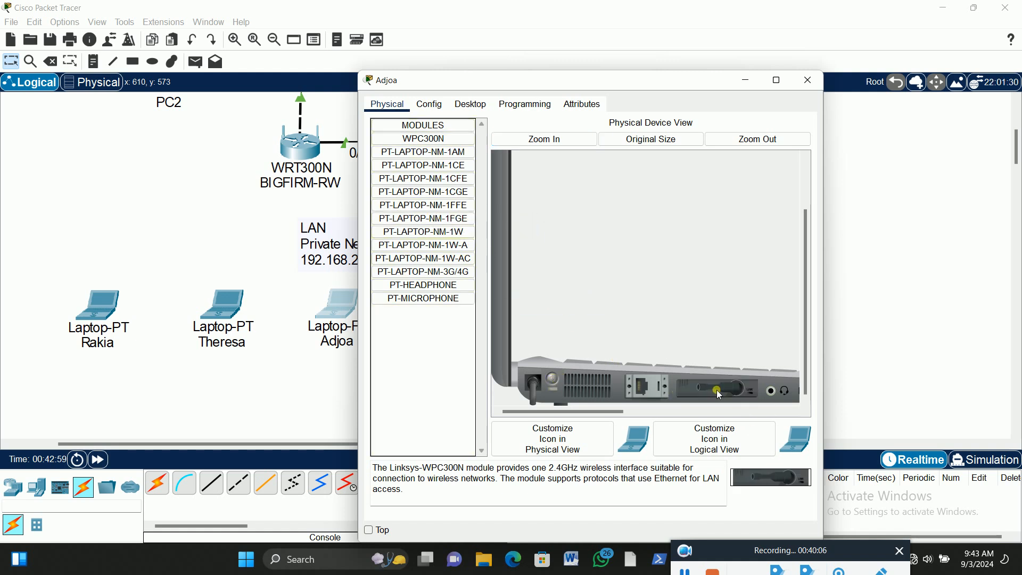
click(554, 379)
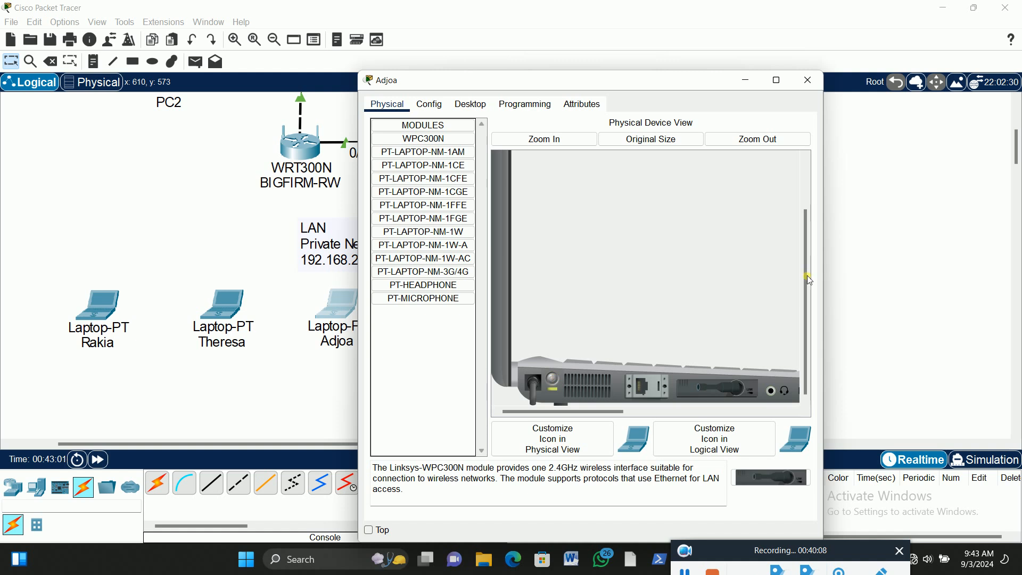
click(807, 81)
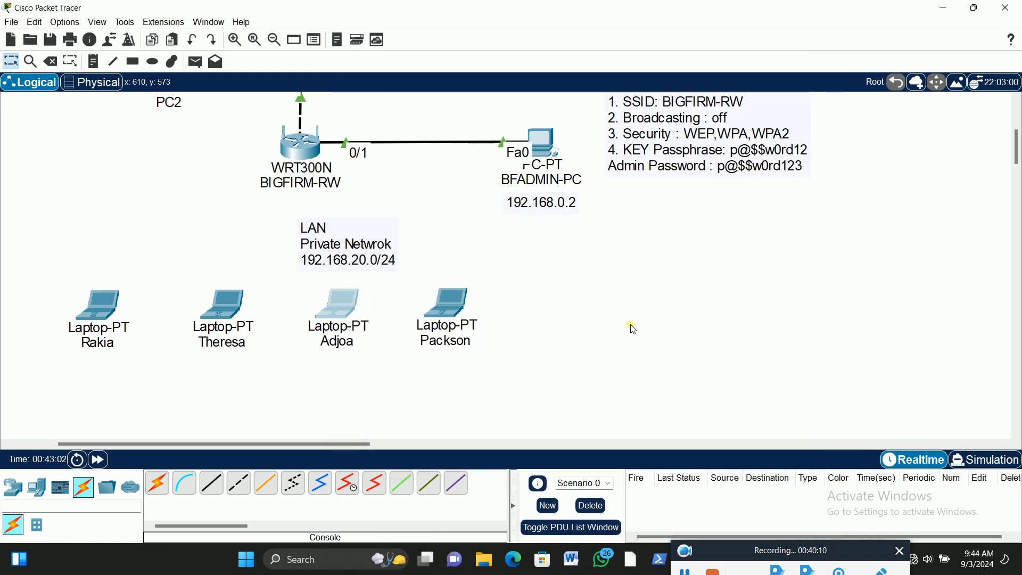
Power off the fourth LAN laptop, swap its Ethernet module for the WPC300N wireless module, and power it back on
click(458, 303)
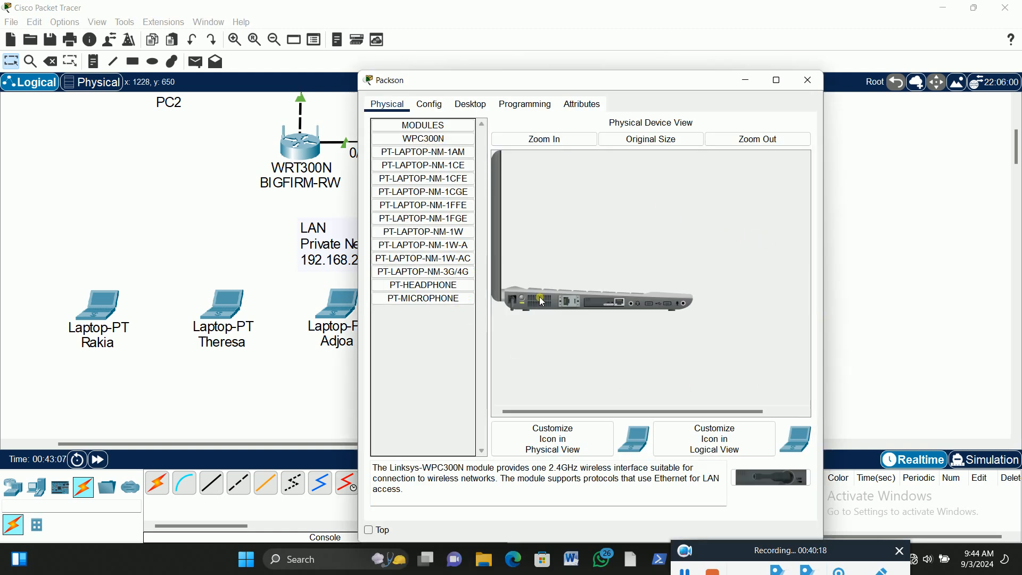
click(542, 139)
scroll(634, 302, down, 3)
click(554, 378)
drag(503, 268, 464, 269)
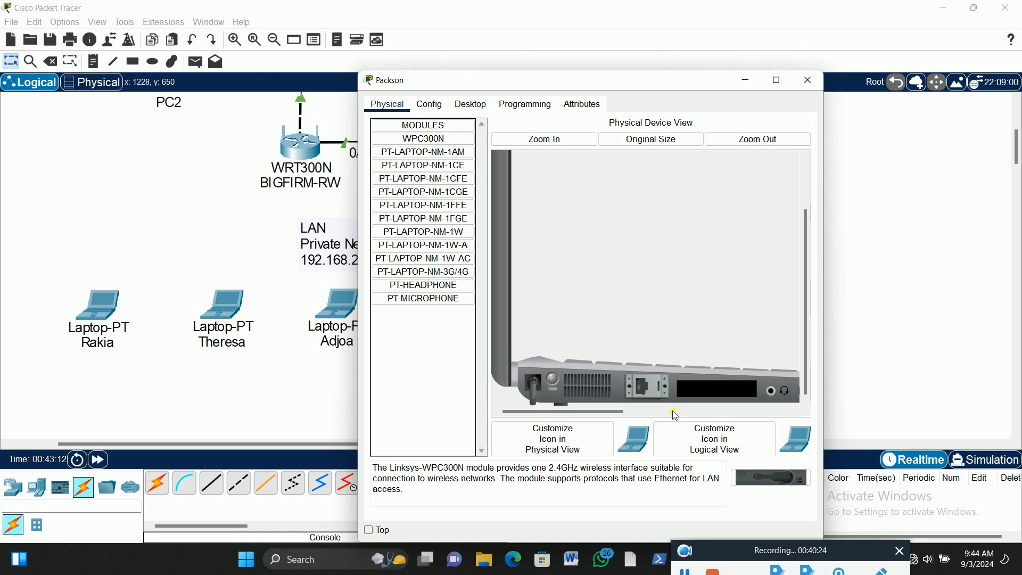
drag(762, 480, 694, 395)
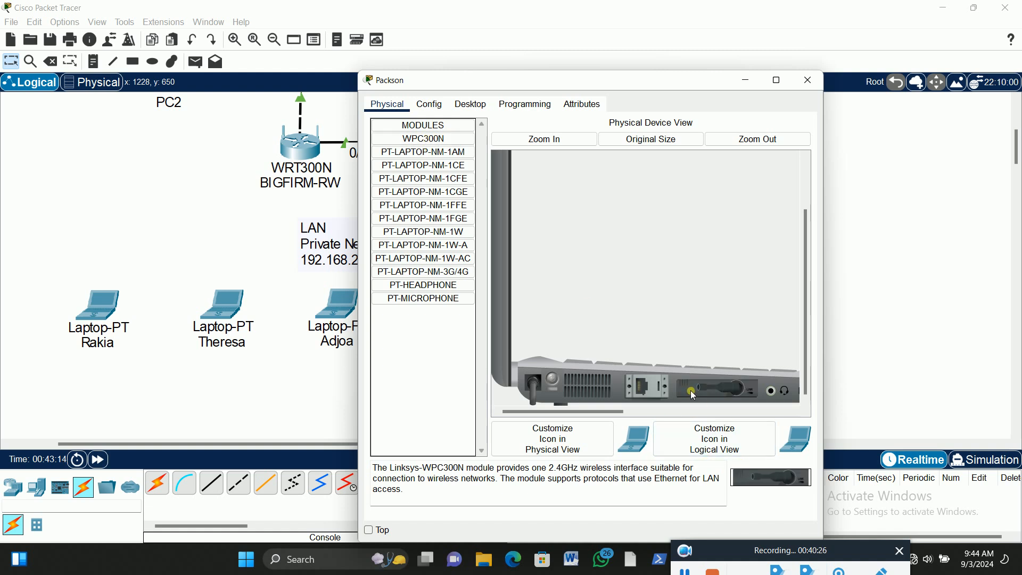
click(554, 379)
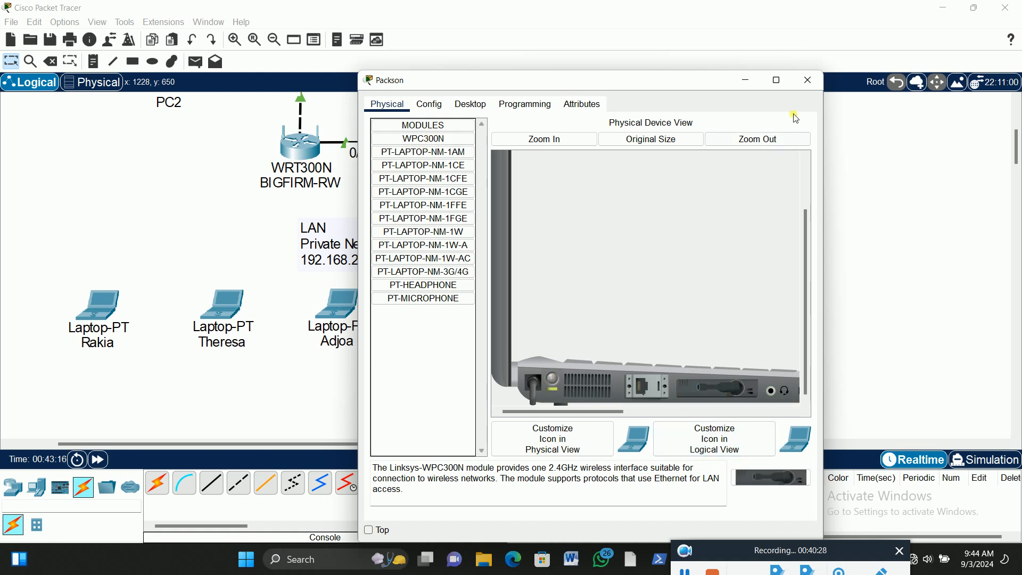
click(808, 80)
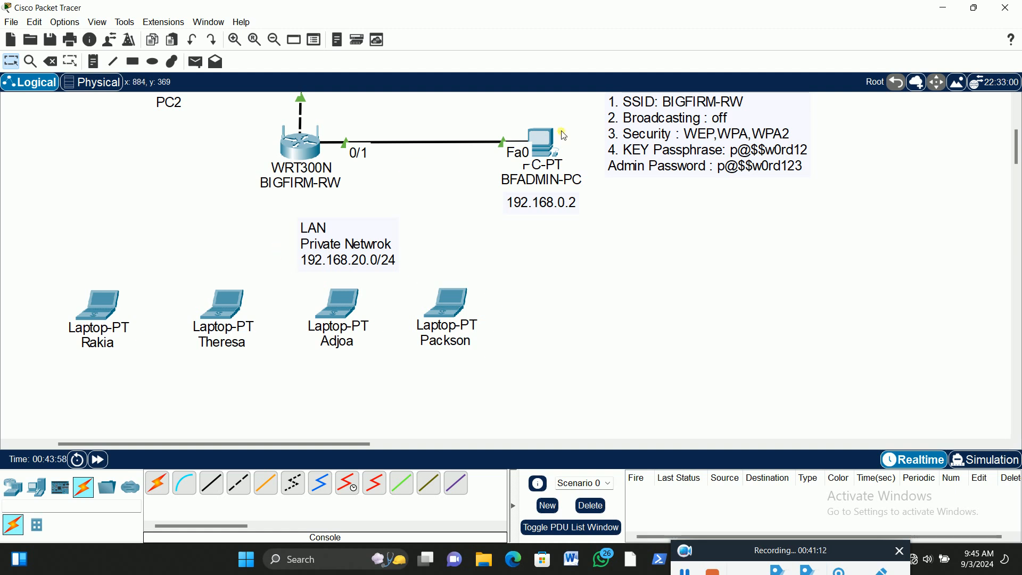
Open the wireless router's Basic Setup page in BFADMIN-PC's web browser and return to the topology
click(542, 145)
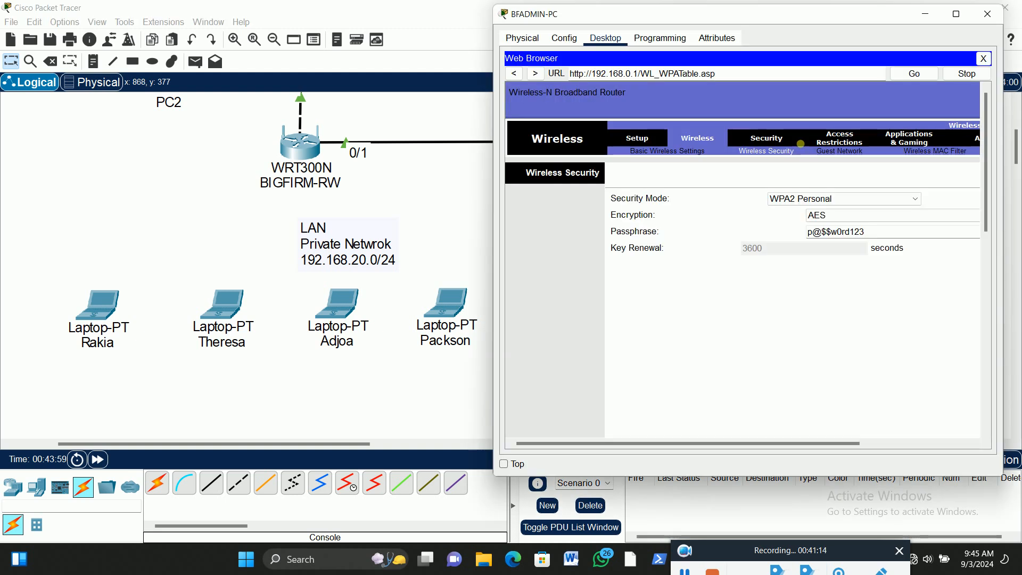
click(636, 141)
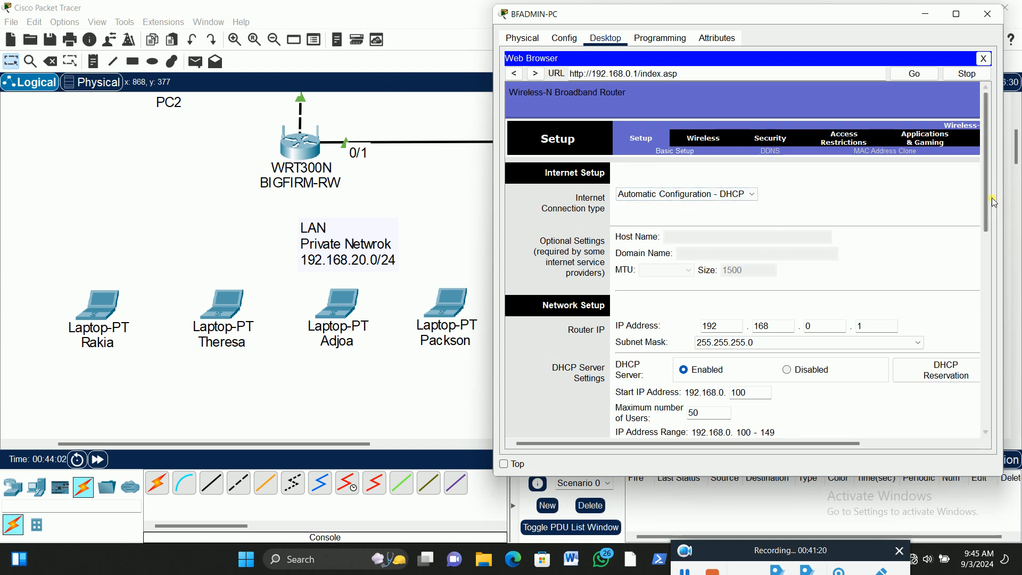
drag(986, 204, 952, 112)
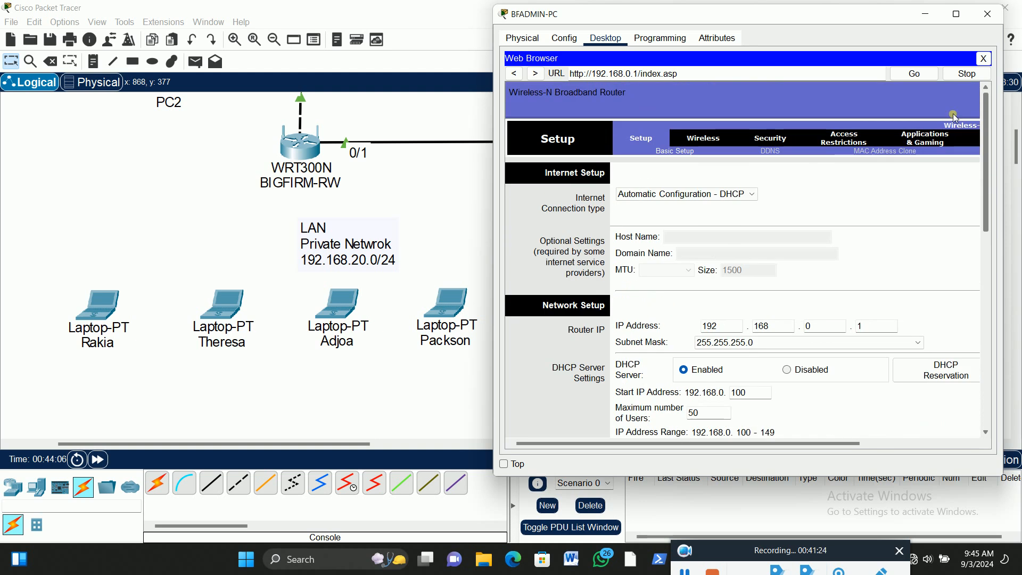
click(442, 173)
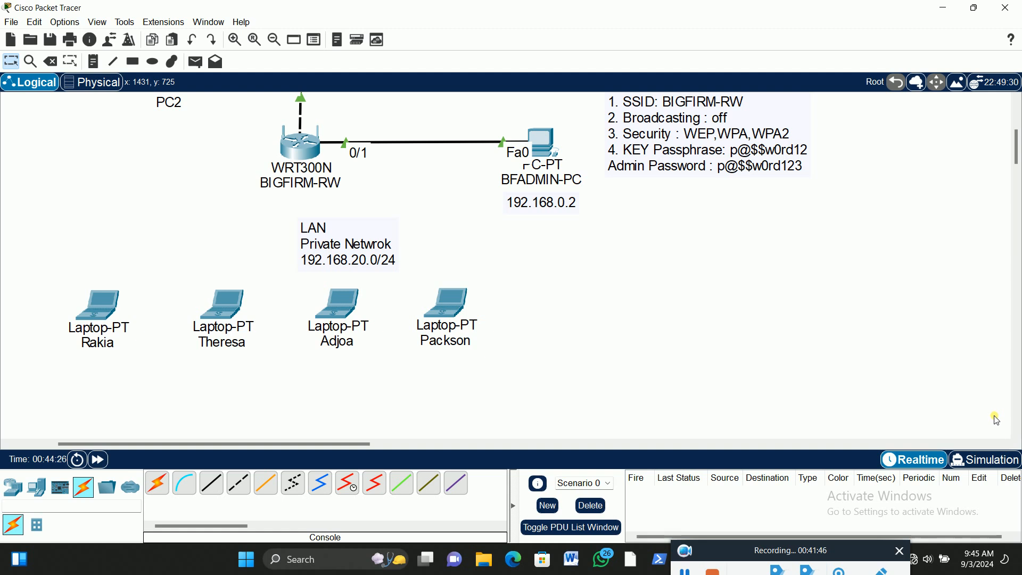
Place an additional WRT300N wireless router in the empty area below the LAN laptops
scroll(623, 264, down, 2)
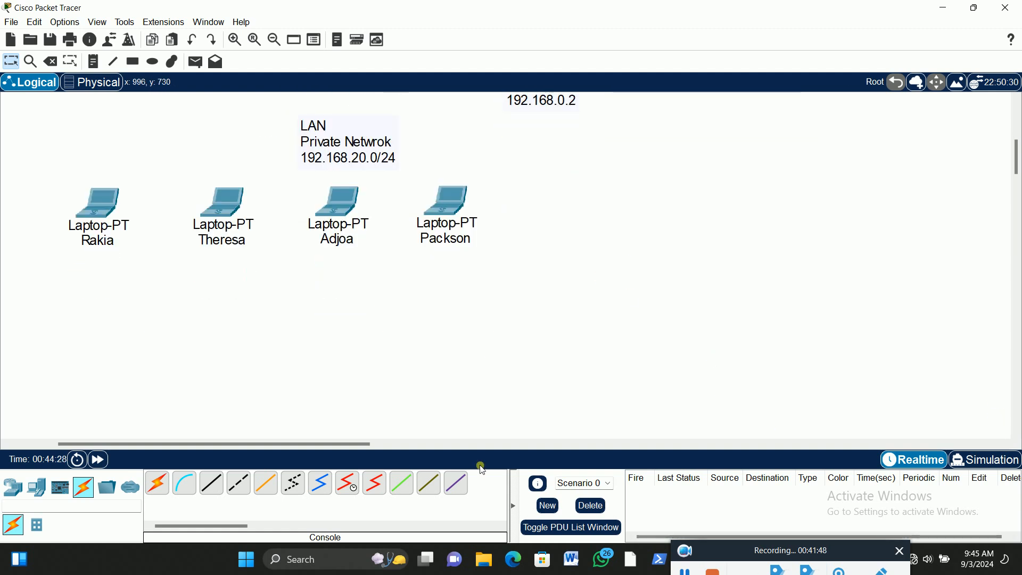
click(13, 488)
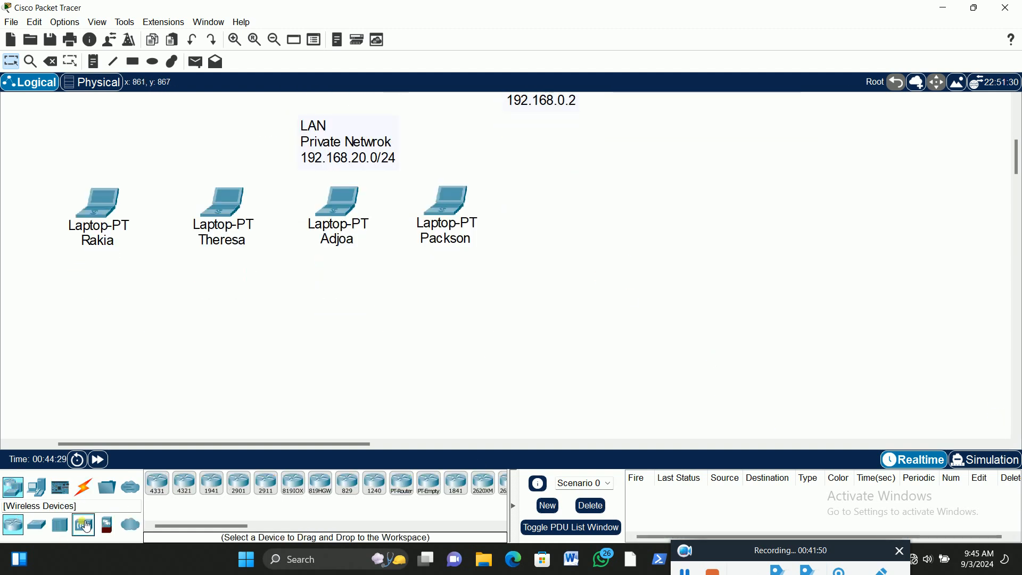
click(86, 526)
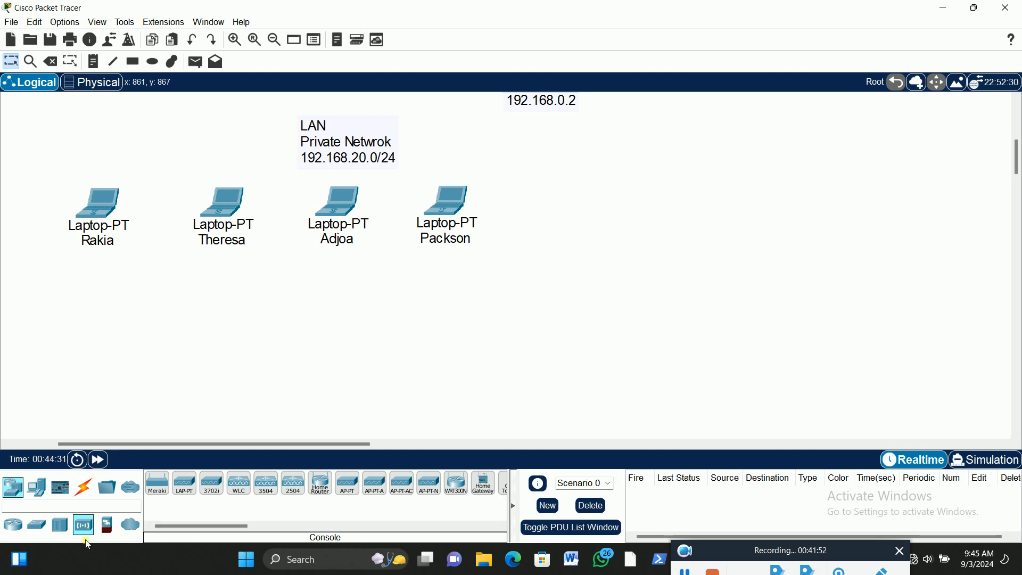
drag(460, 493, 415, 369)
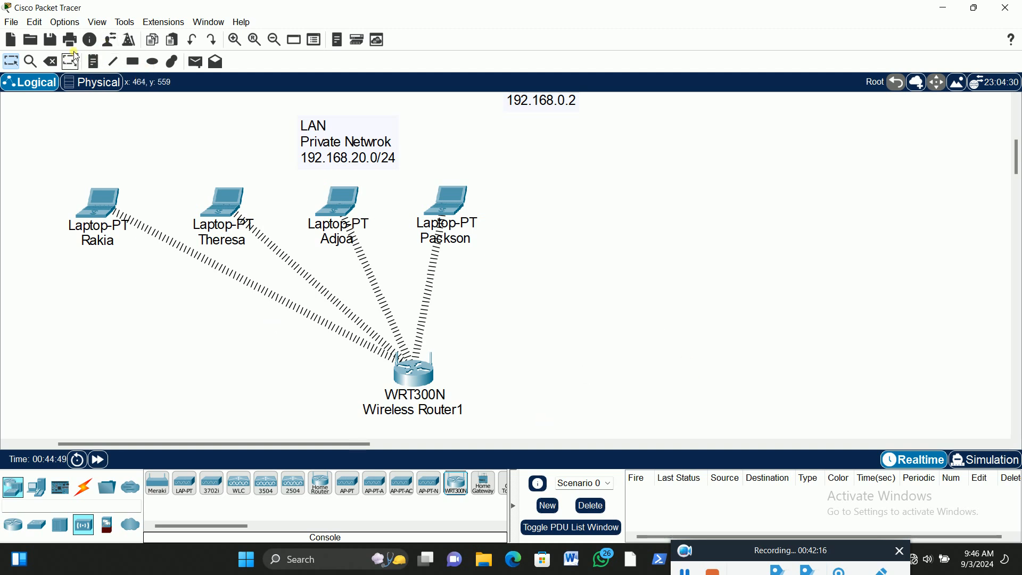
Delete the additional WRT300N wireless router below the laptops and return to the selection tool
click(57, 62)
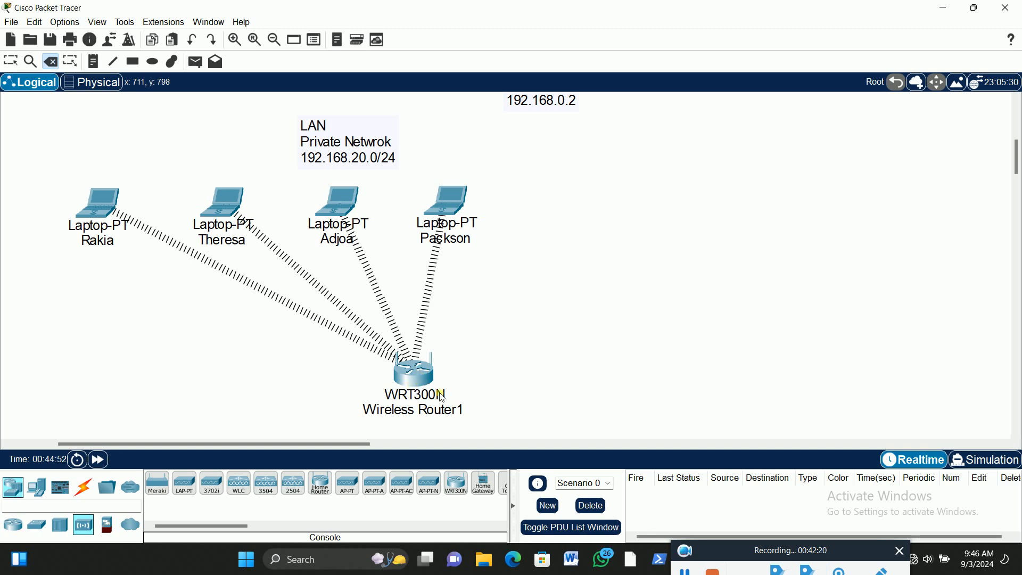
click(421, 393)
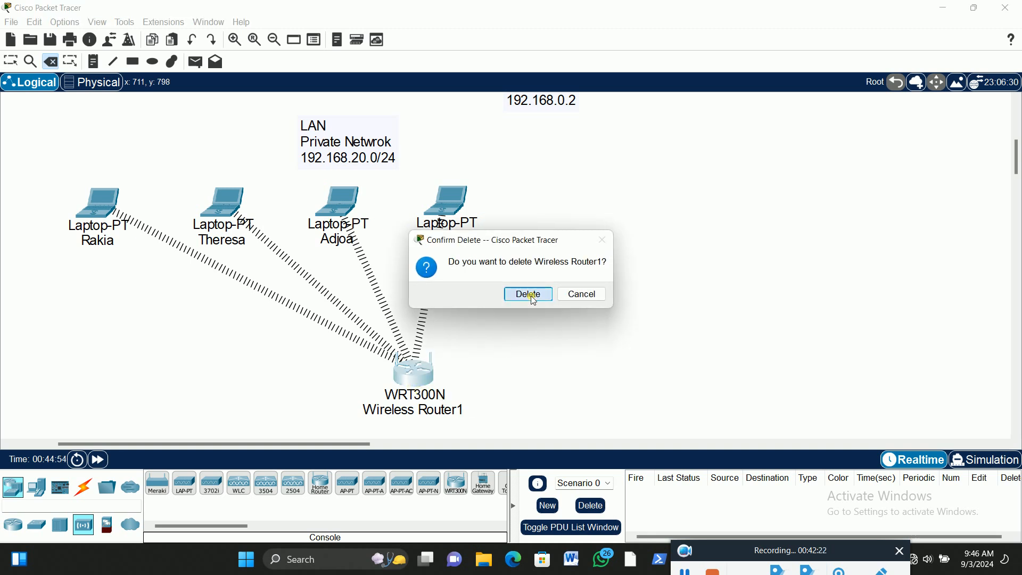
click(548, 294)
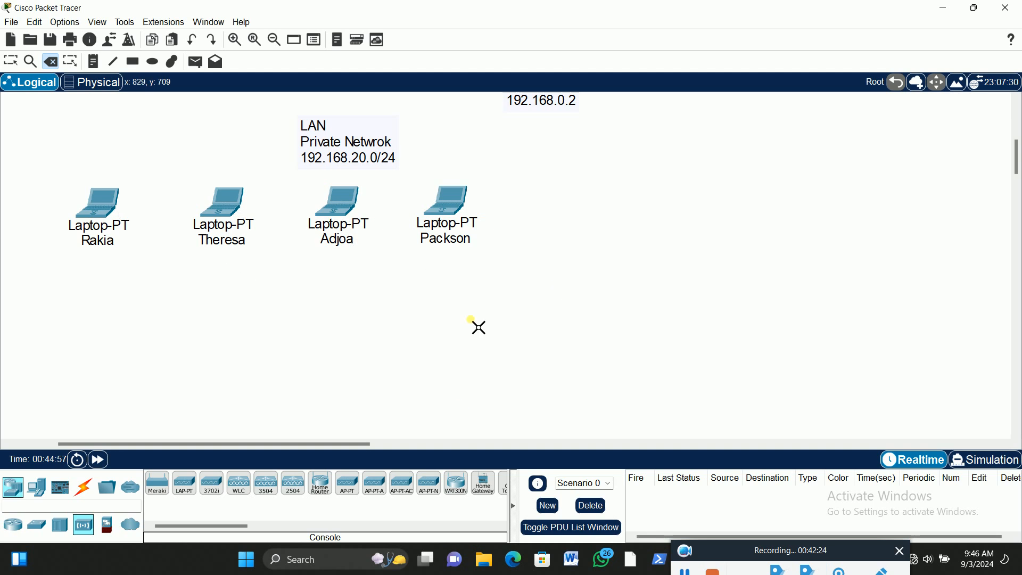
click(11, 60)
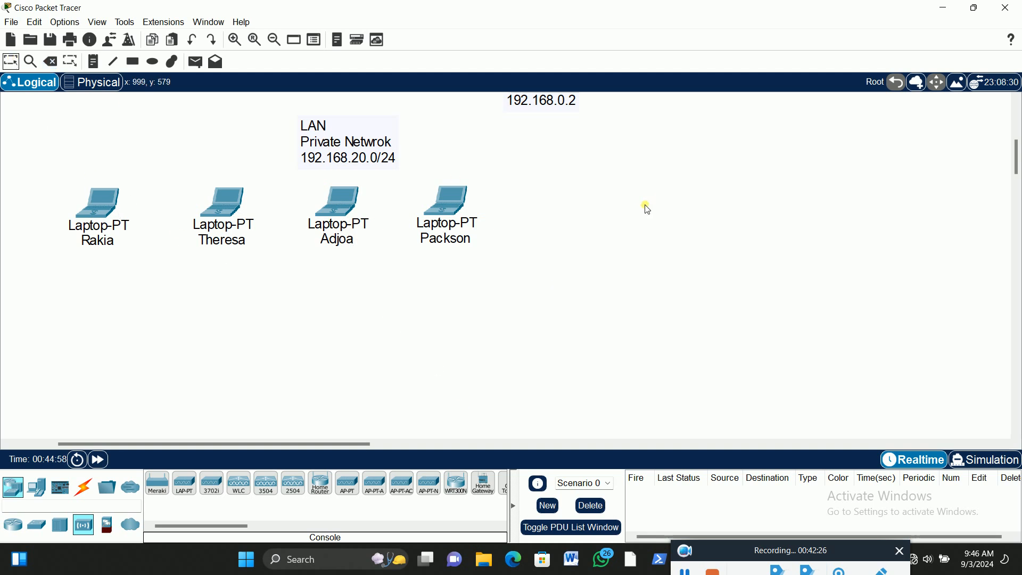
scroll(638, 222, up, 2)
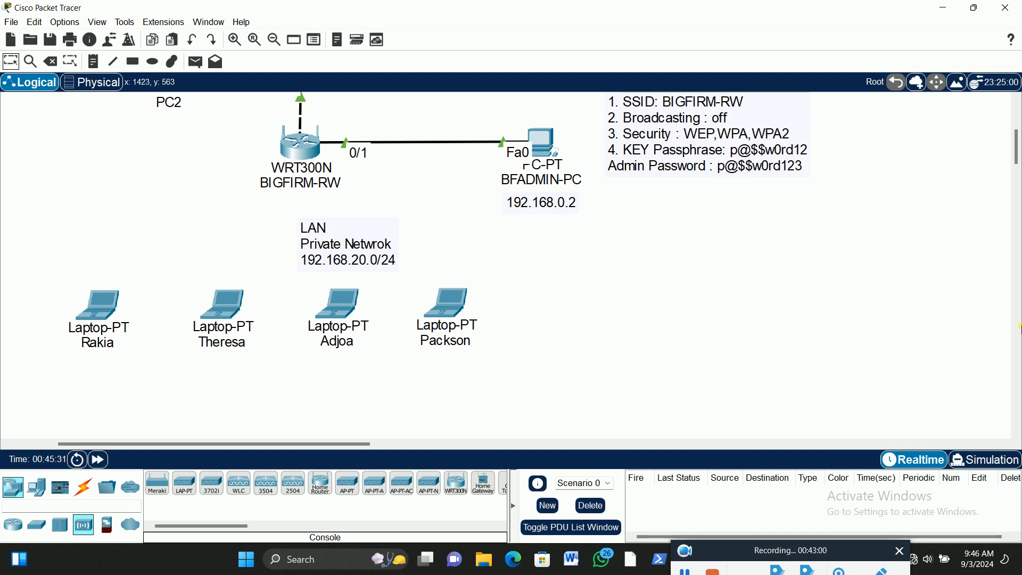
Examine the desktop applications available on the leftmost LAN laptop, then close its window
click(106, 307)
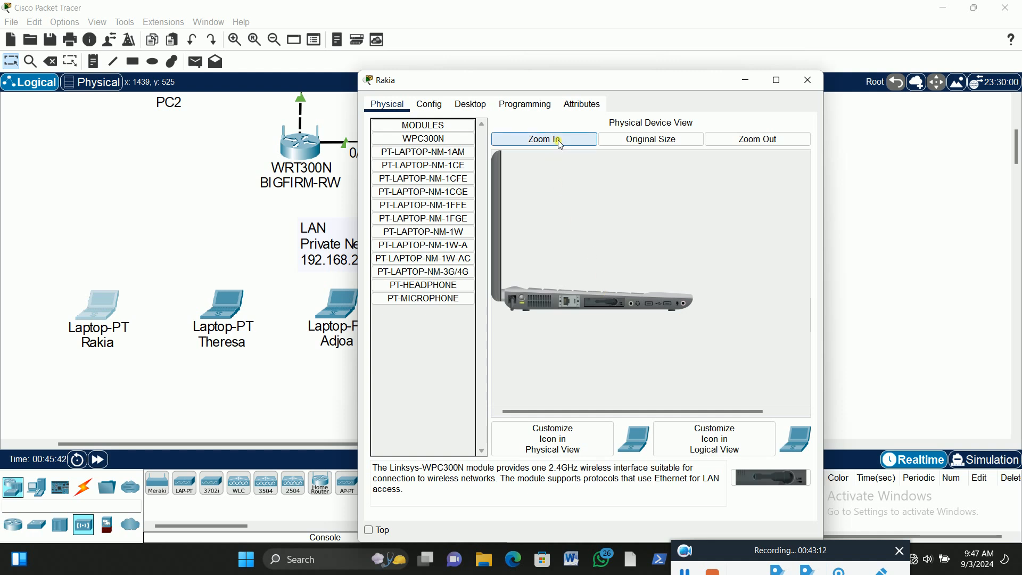
click(470, 104)
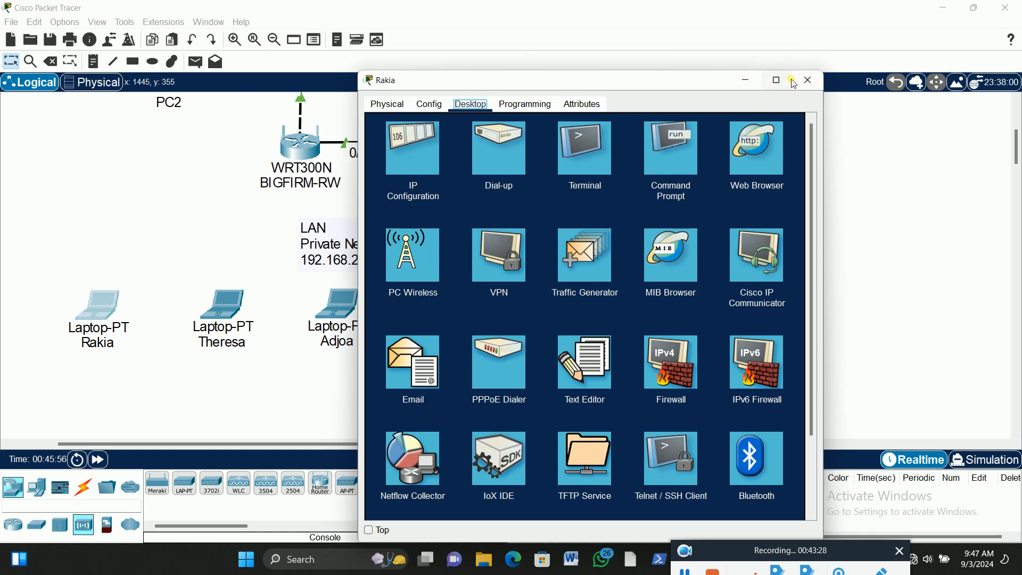
click(809, 83)
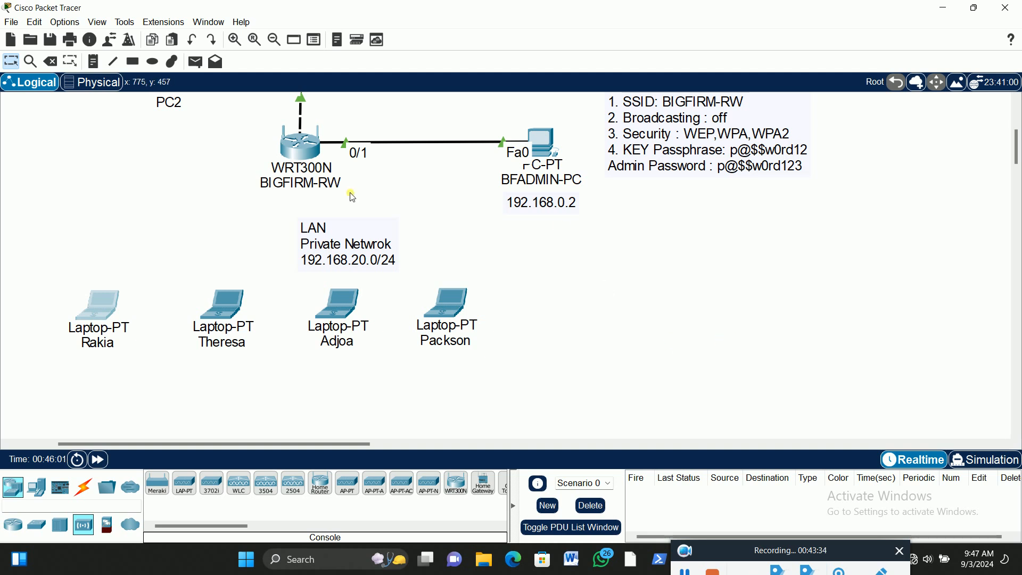
Set BIGFIRM-RW's Internet connection type to Static IP on the Basic Setup page, using BFADMIN-PC's browser
mouse_move(284, 194)
mouse_move(302, 151)
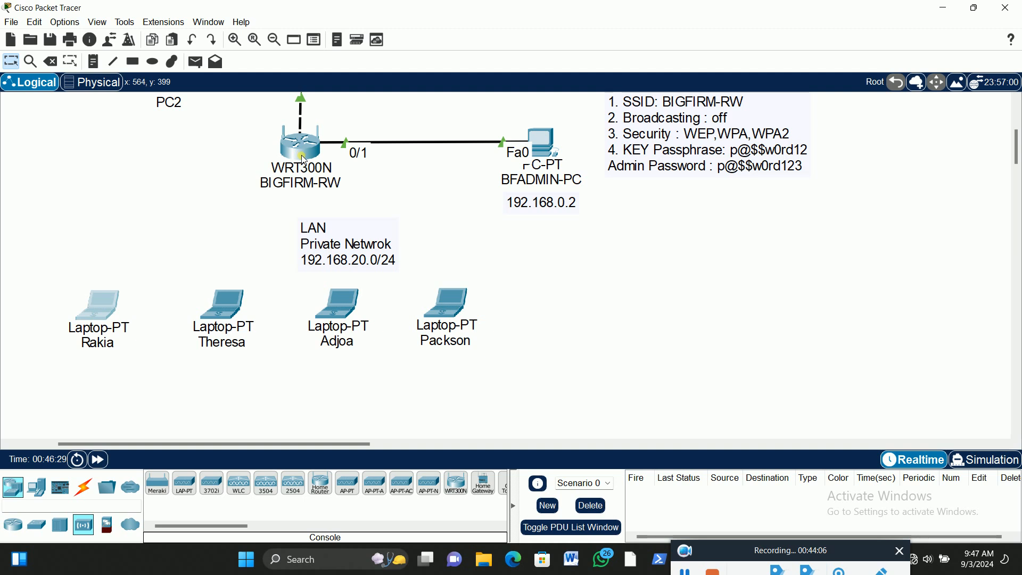
click(543, 140)
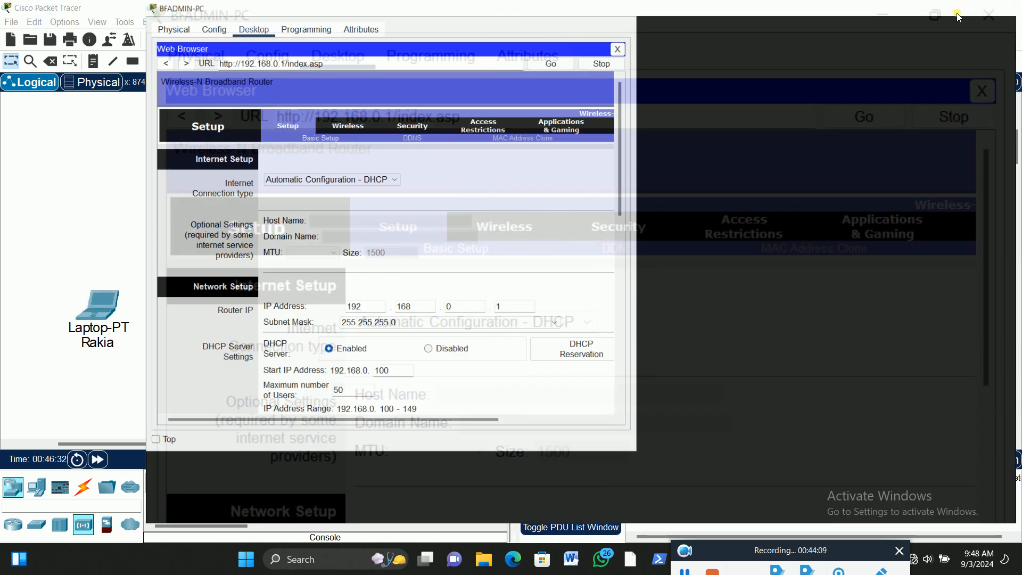
click(956, 14)
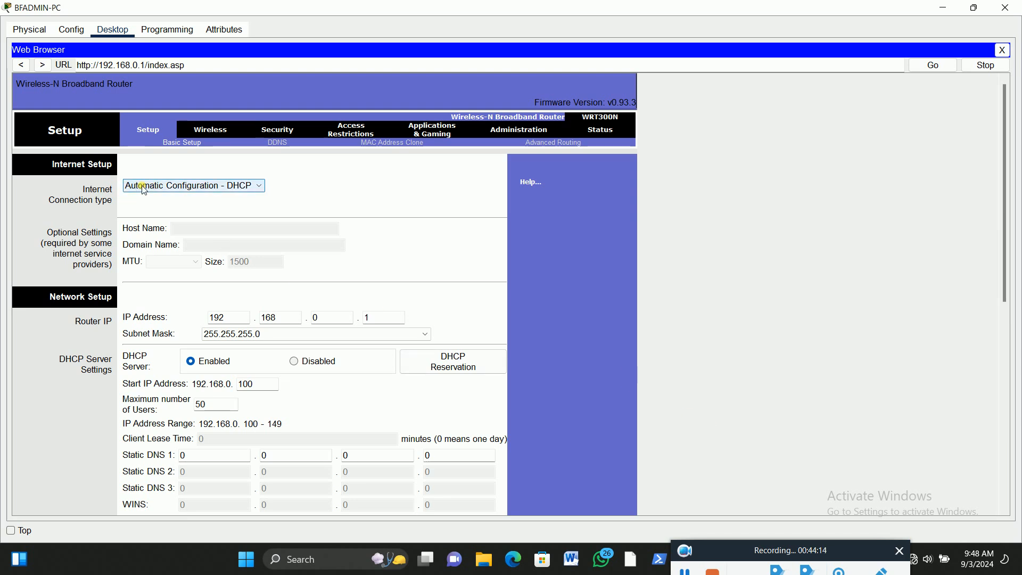
click(263, 189)
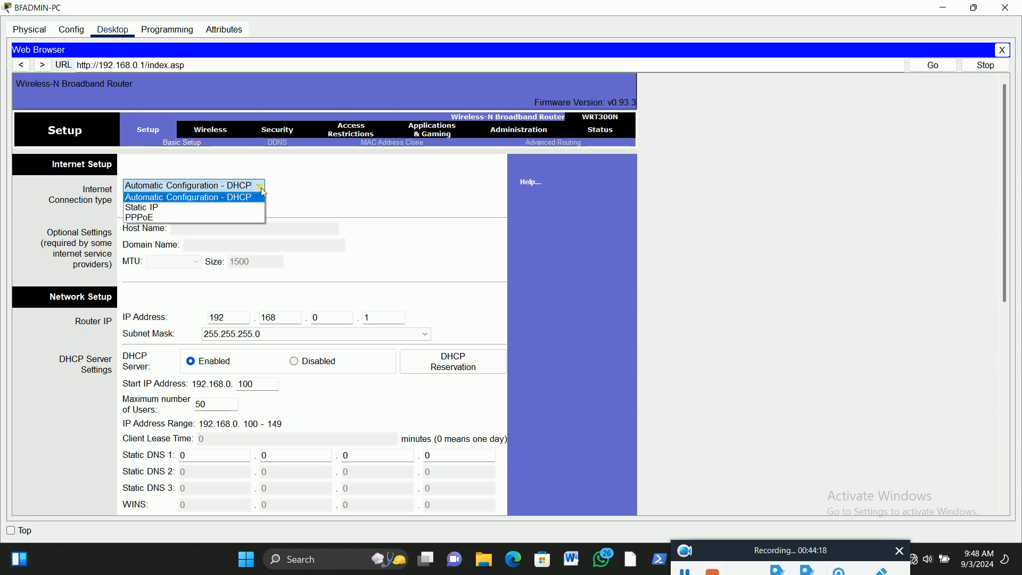
click(162, 207)
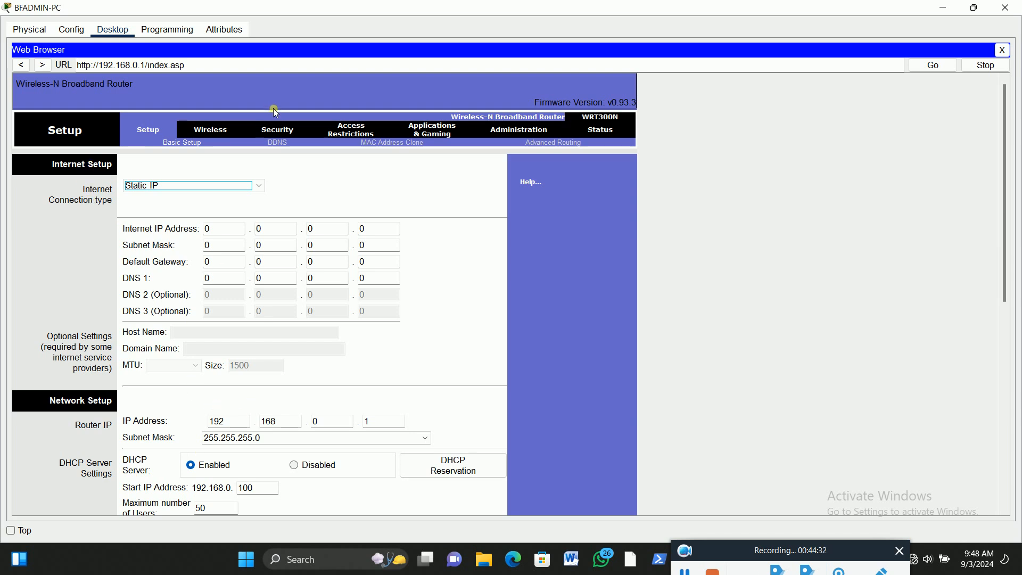
Set the router's Internet IP address to 192.168.10.1 under Internet Setup
click(975, 7)
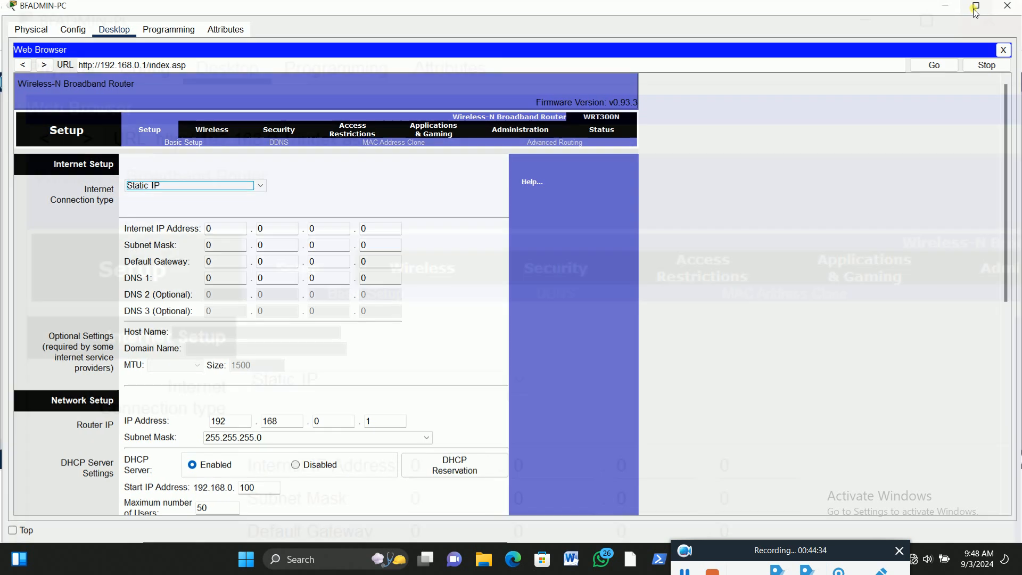
scroll(372, 214, up, 3)
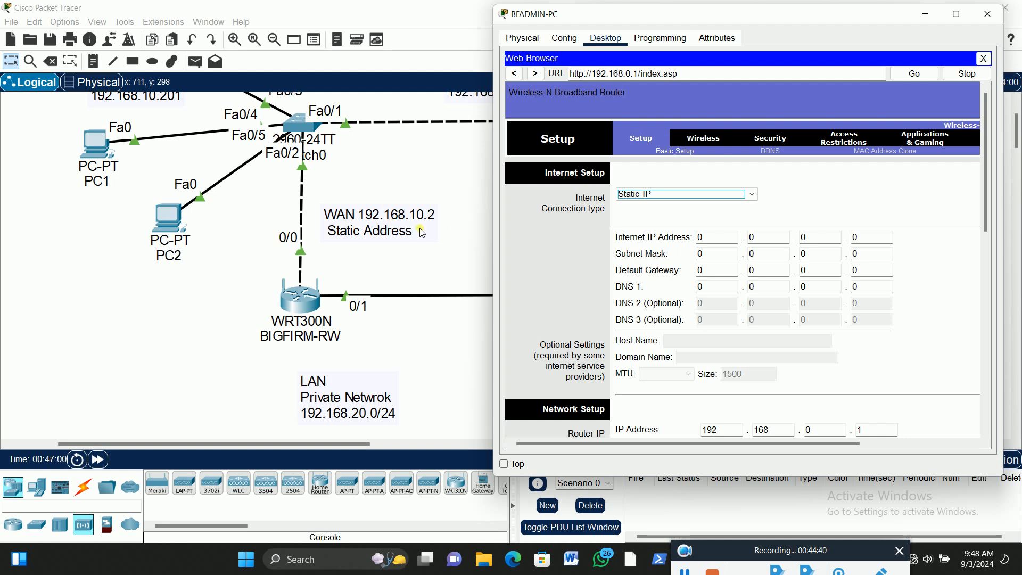
click(960, 19)
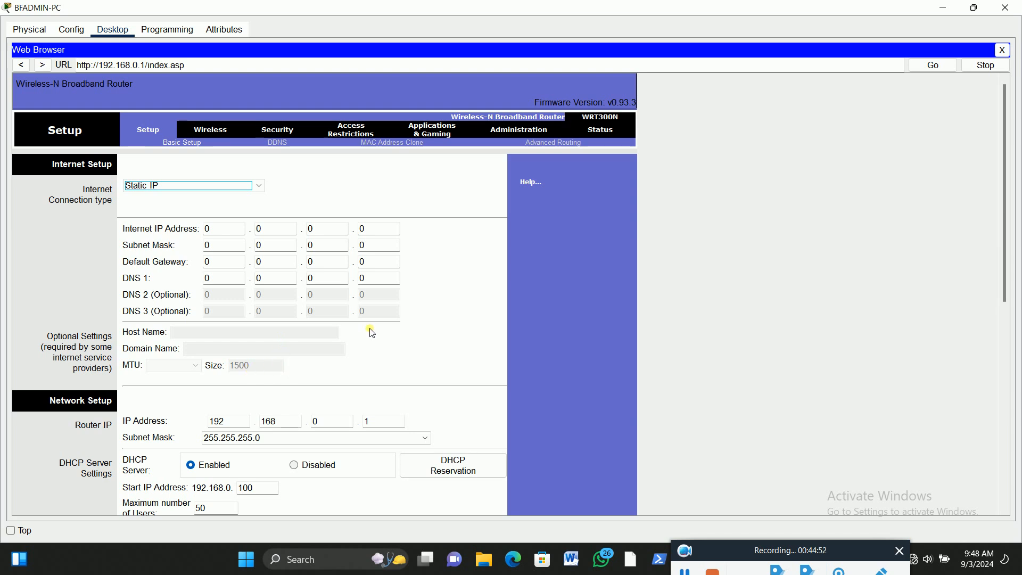
click(218, 233)
key(BackSpace)
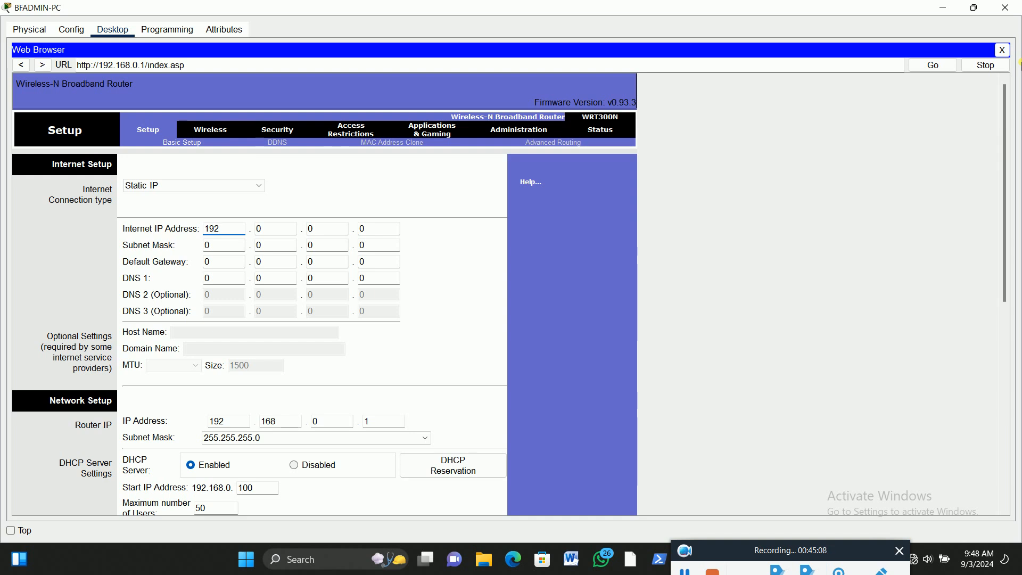
click(272, 230)
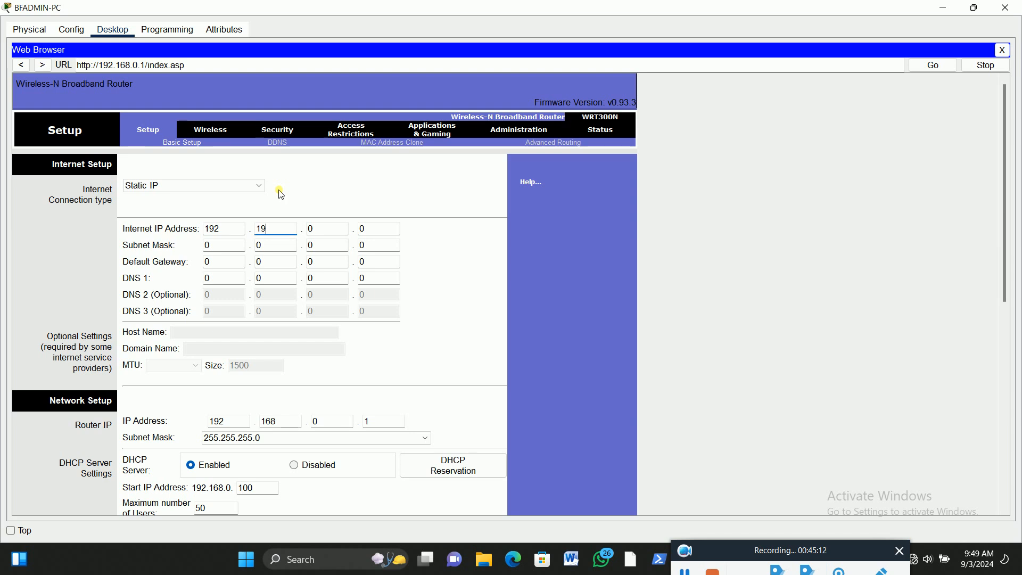
text(168)
click(319, 230)
text(10)
click(377, 228)
Set the Internet subnet mask to 255.255.255.0 and keep the connection type on Static IP
click(234, 244)
text(255)
key(Tab)
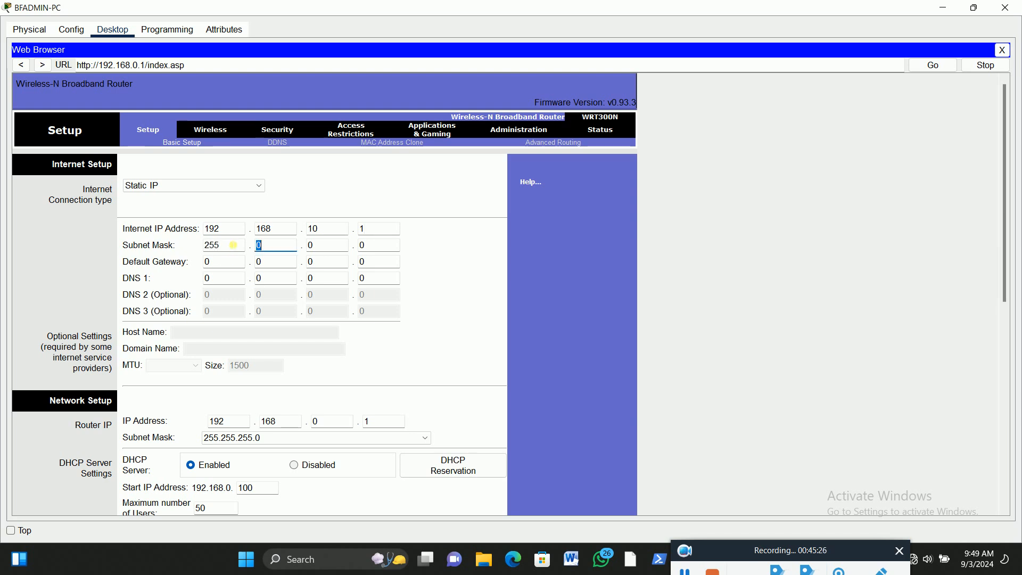
text(255)
key(Tab)
text(255)
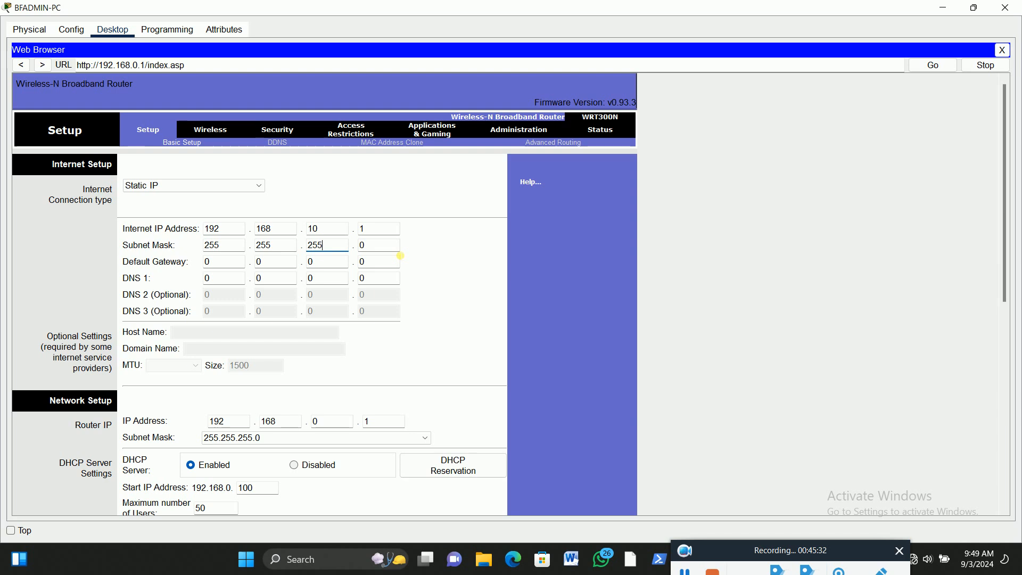
click(165, 192)
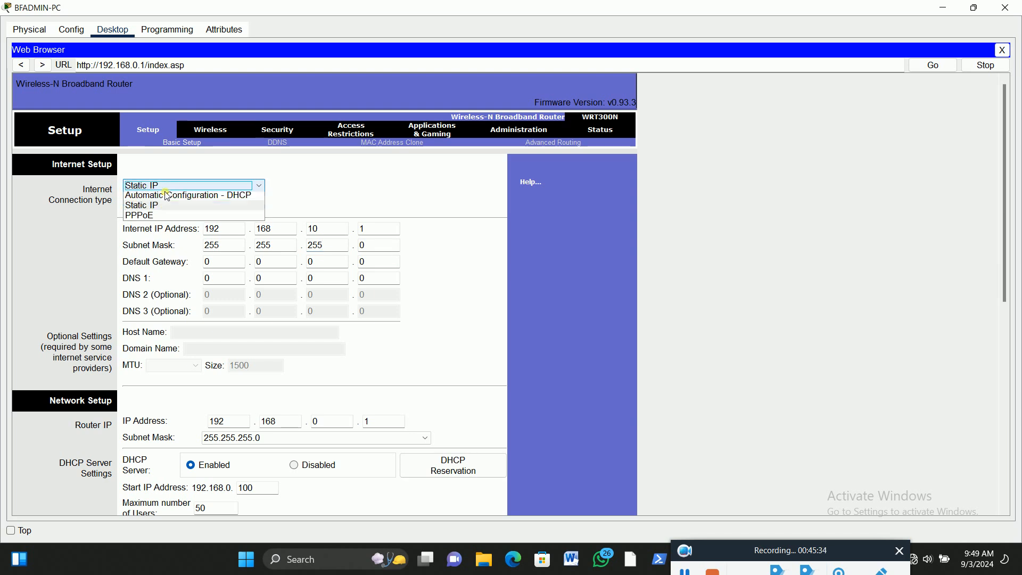
click(165, 208)
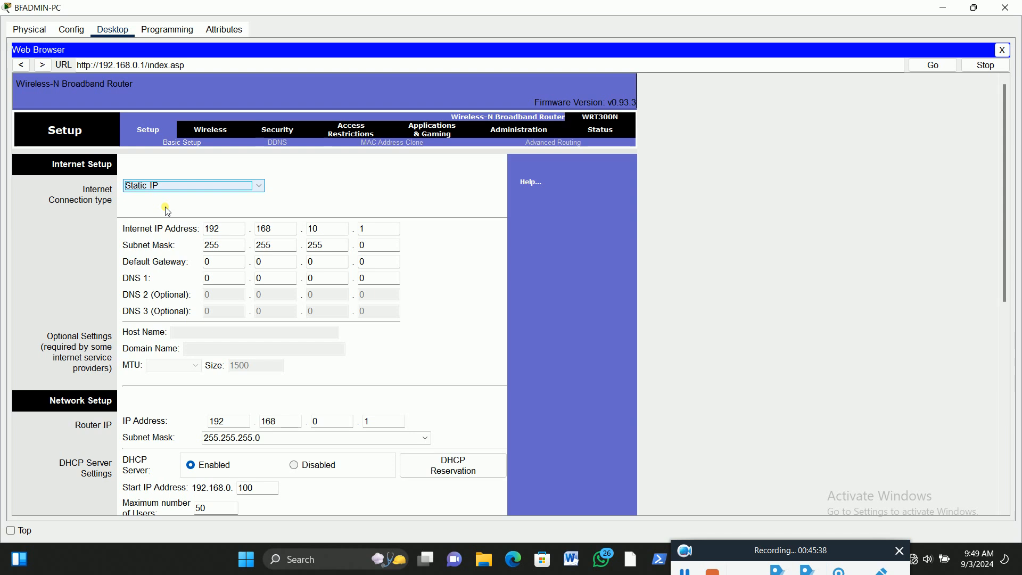
Set the Internet default gateway to 192.168.10.206 with the network topology in view beside the setup page
drag(727, 6, 816, 74)
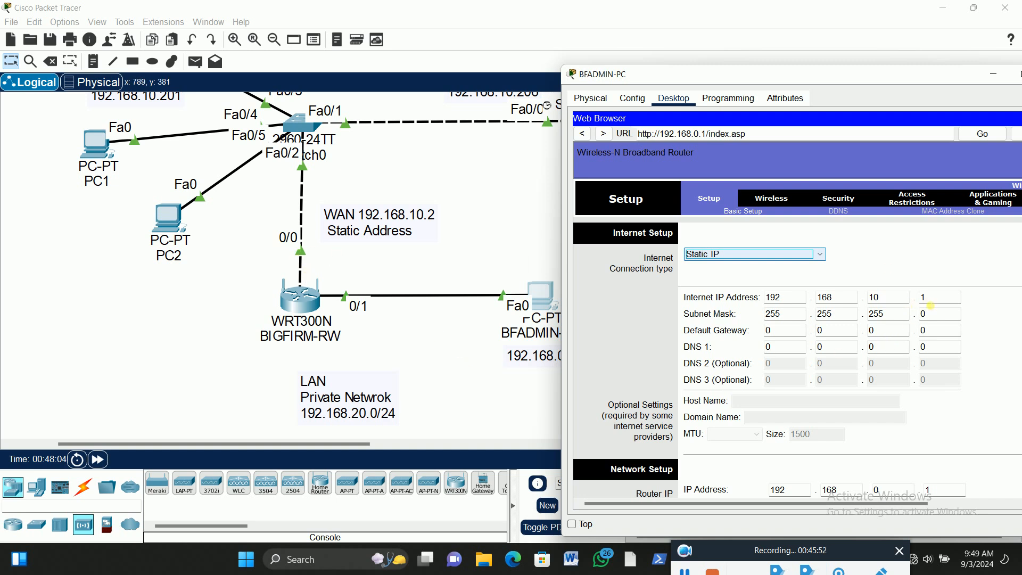
click(787, 331)
key(BackSpace)
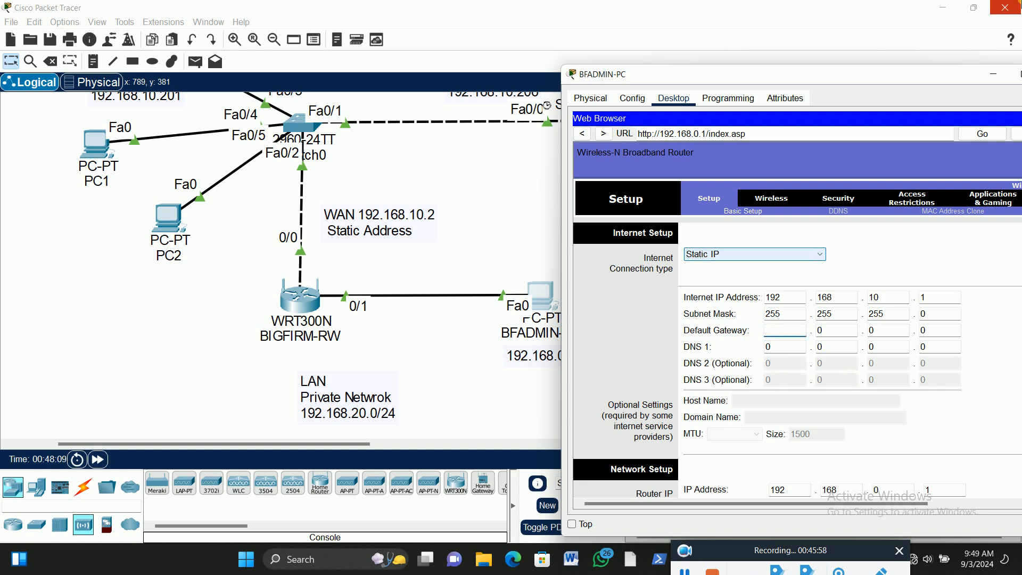
text(192)
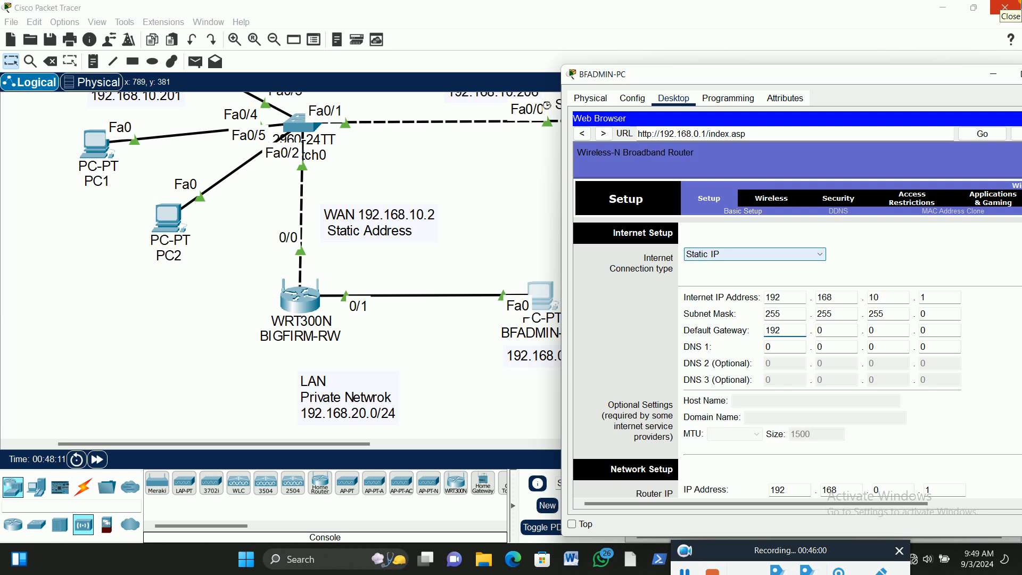
key(Tab)
text(1)
key(Tab)
text(10)
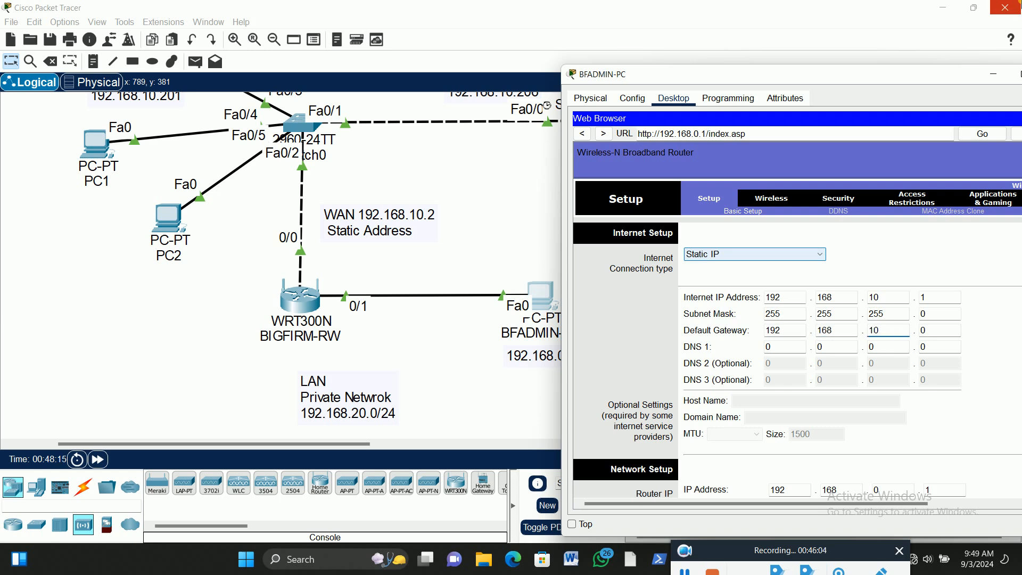
key(Tab)
Set DNS 1 of the Internet connection to 192.168.10.201
key(Tab)
text(192)
key(Tab)
text(168)
key(Tab)
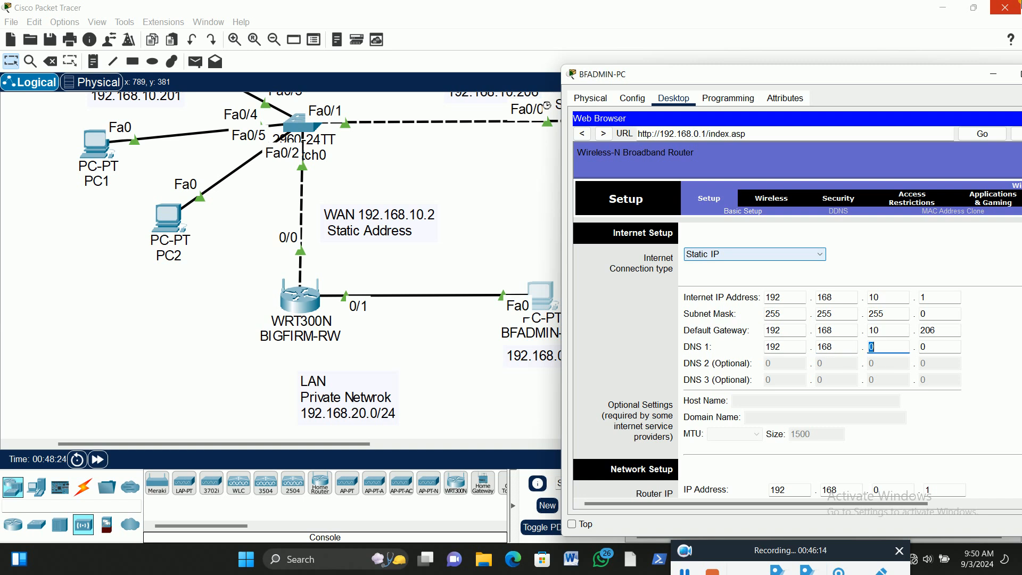
text(10)
key(Tab)
text(2)
Correct the router's Internet IP address to 192.168.10.2, matching the WAN note in the topology
scroll(137, 200, up, 3)
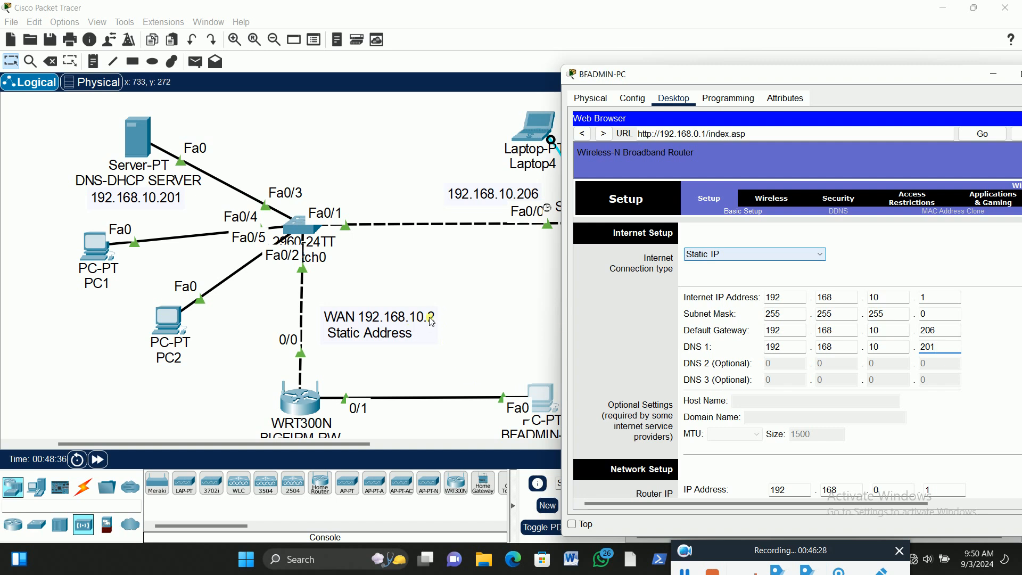
click(932, 302)
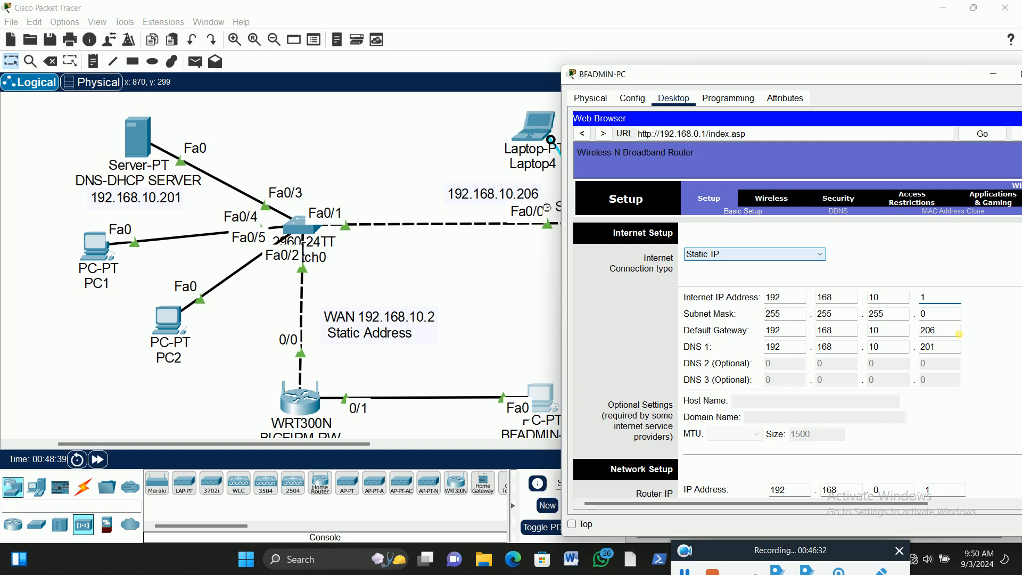
key(BackSpace)
text(2)
Set the router's LAN IP address to 192.168.20.1 under Network Setup
scroll(903, 410, down, 3)
click(904, 410)
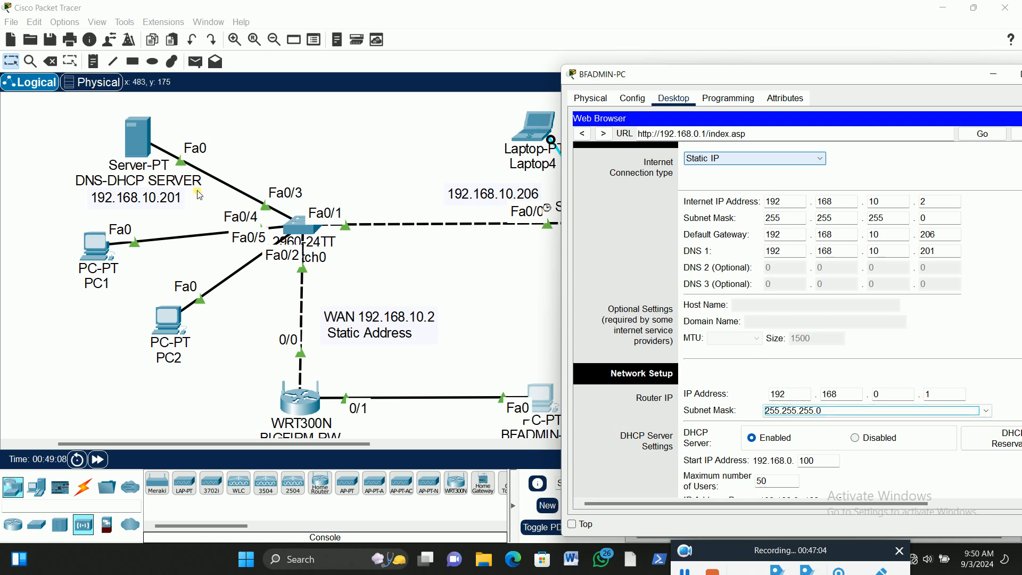
scroll(344, 241, down, 5)
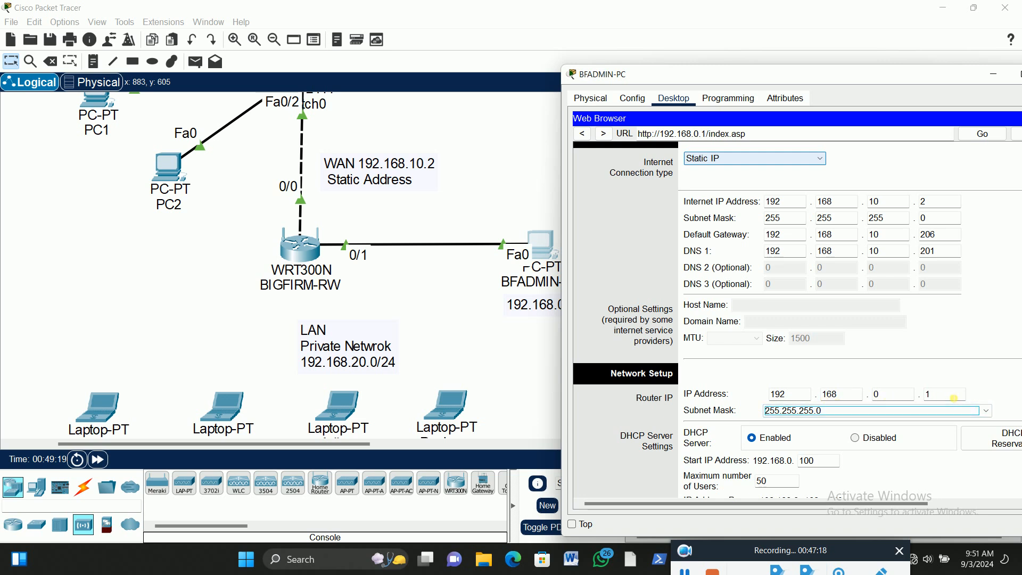
click(895, 398)
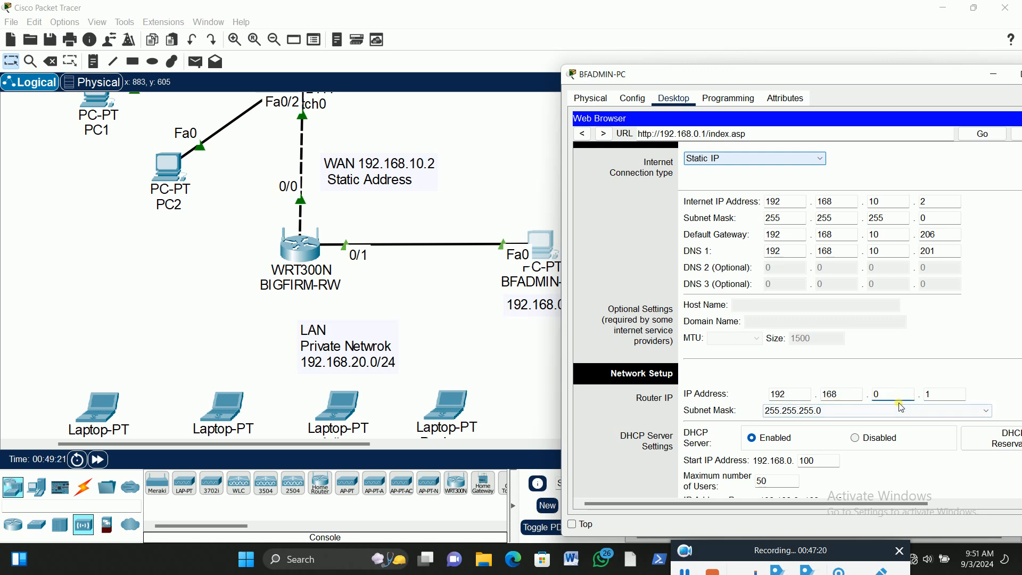
text(20)
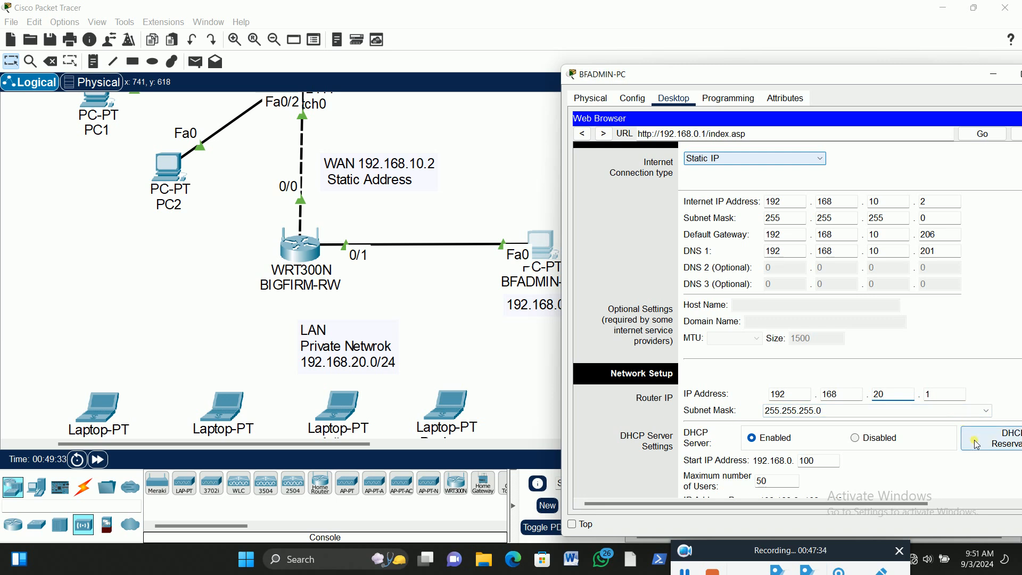
scroll(942, 472, down, 3)
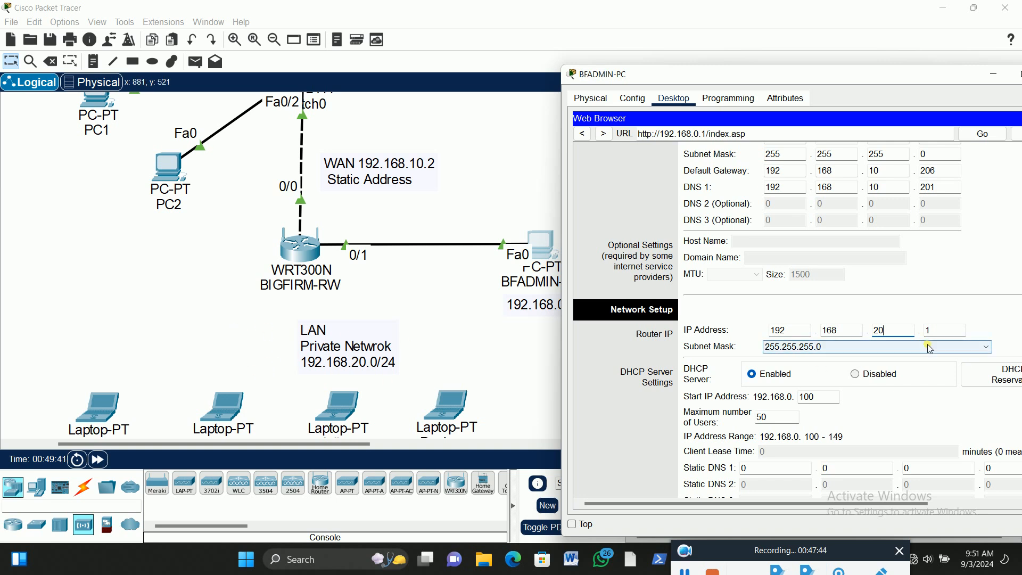
click(894, 330)
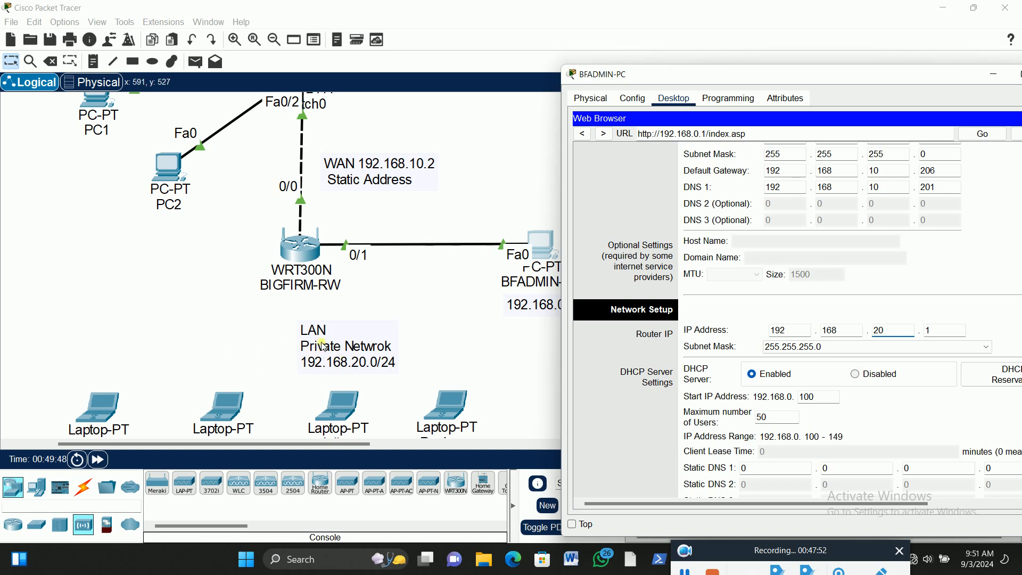
scroll(749, 210, up, 2)
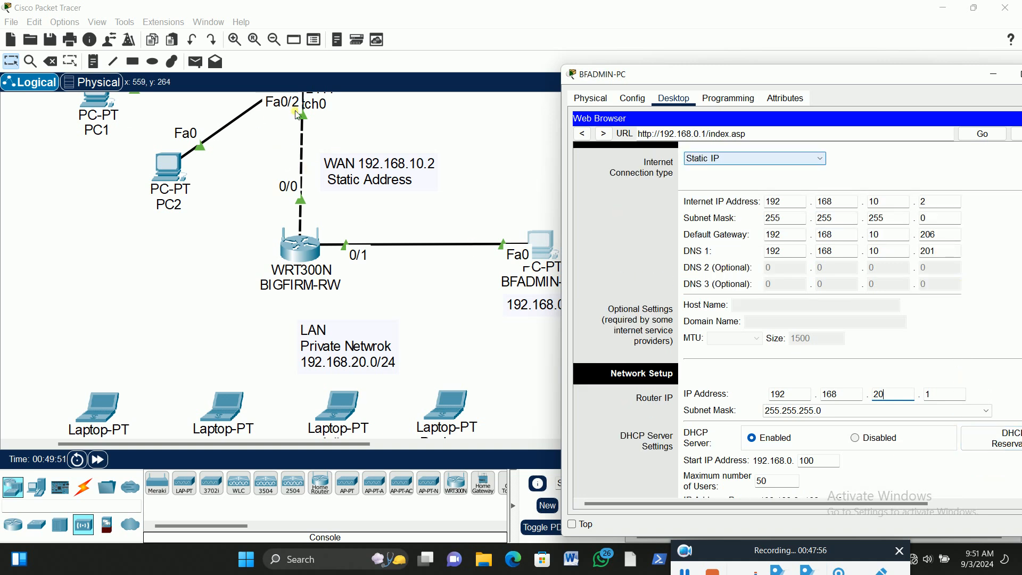
scroll(834, 394, down, 2)
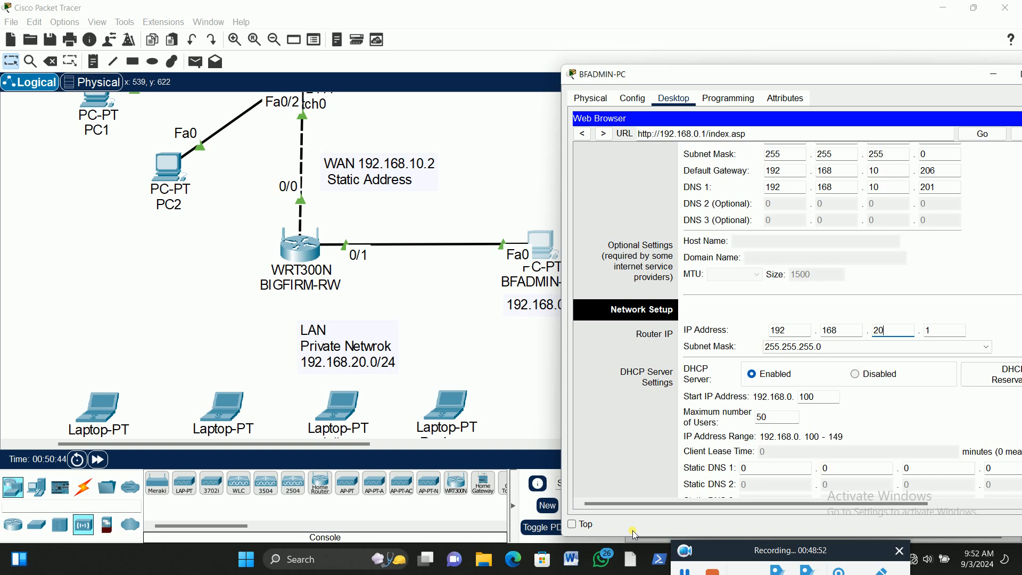
Save the router's Basic Setup settings and close the BFADMIN-PC window
drag(827, 81, 587, 45)
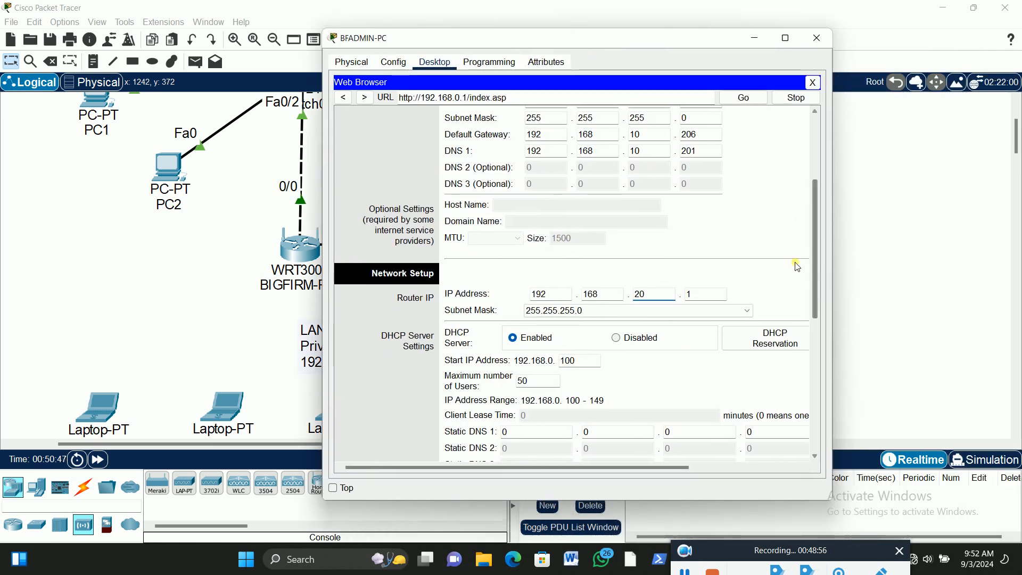
drag(815, 248, 816, 380)
click(704, 444)
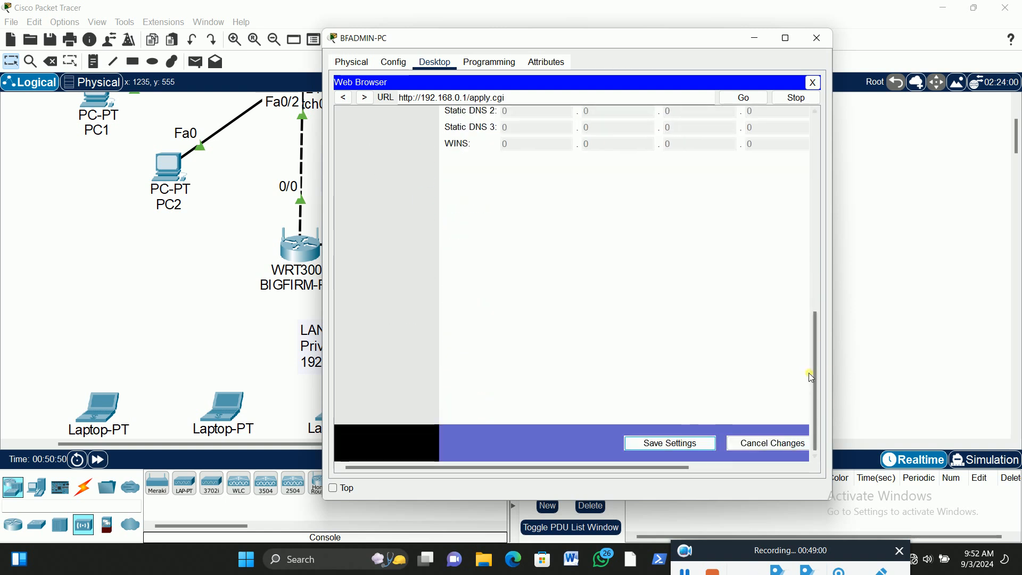
drag(813, 379, 820, 270)
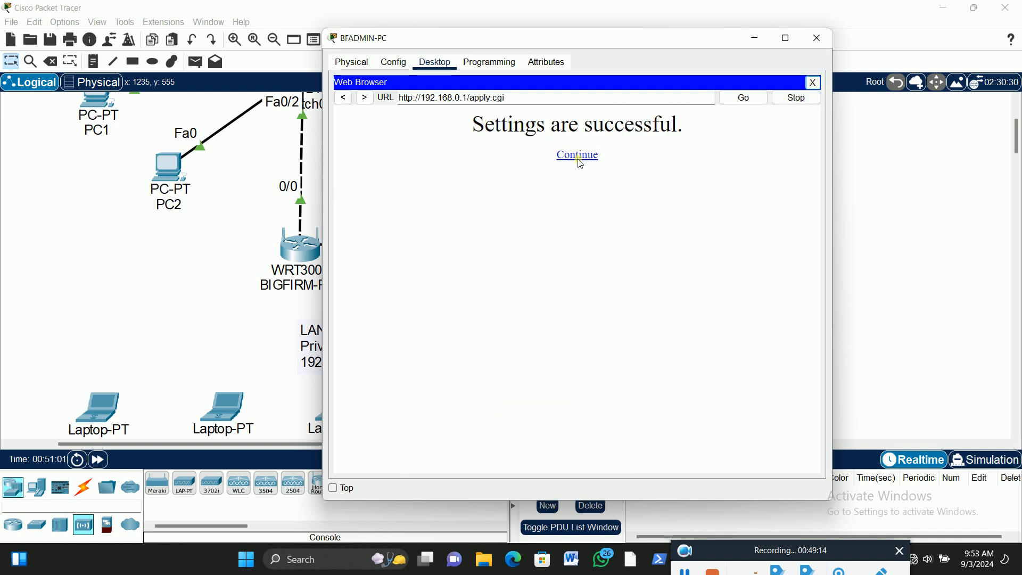
click(576, 158)
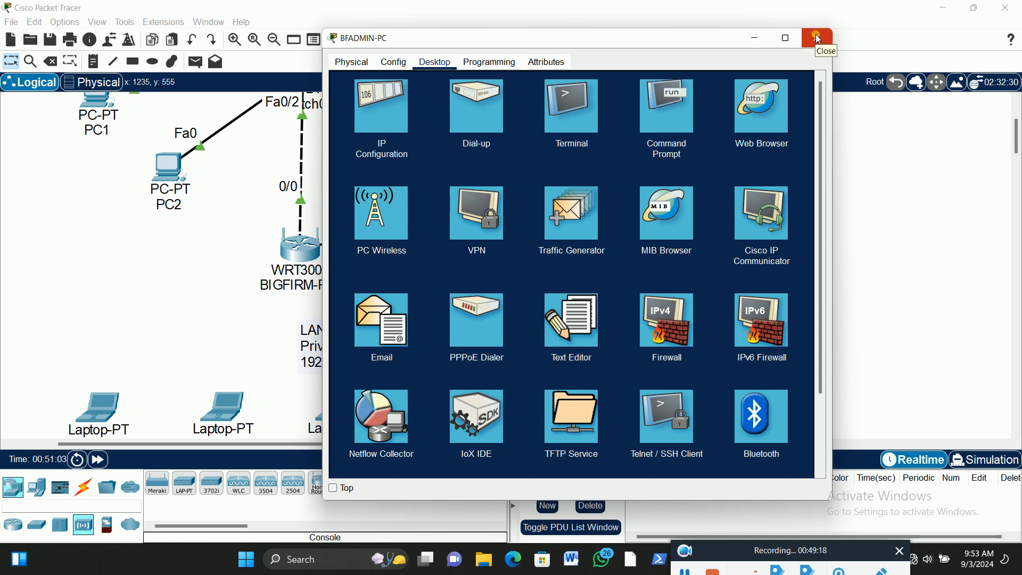
drag(699, 41, 988, 115)
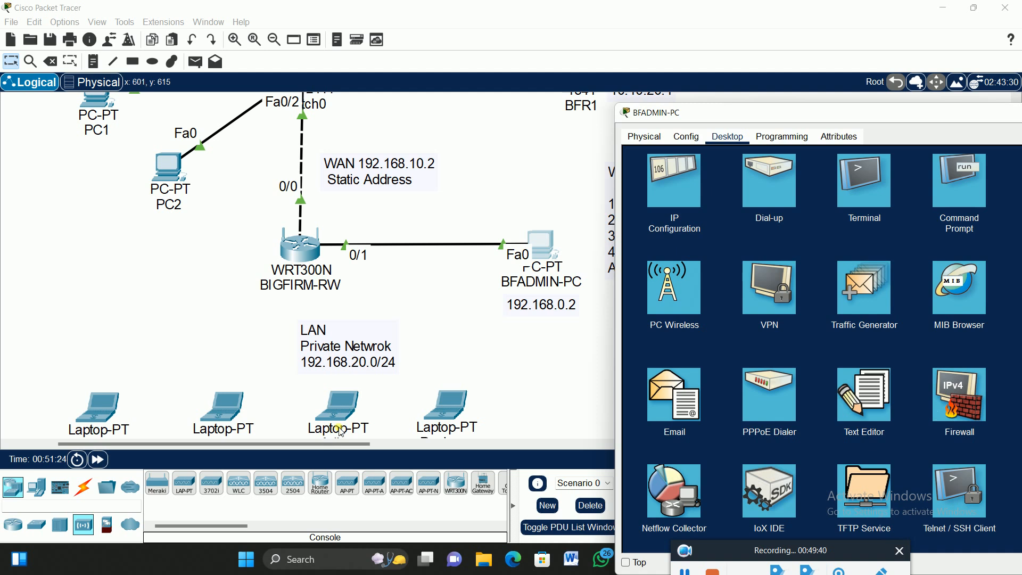
click(798, 110)
drag(721, 113, 521, 80)
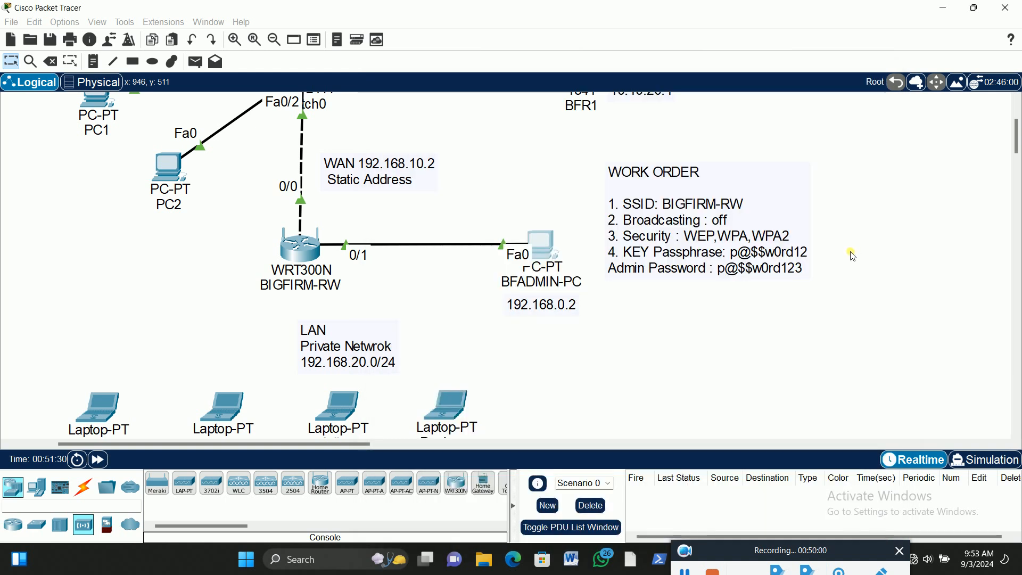
Try to open the router's setup page at 192.168.20.1 in BFADMIN-PC's web browser, and close the browser
click(543, 246)
click(479, 141)
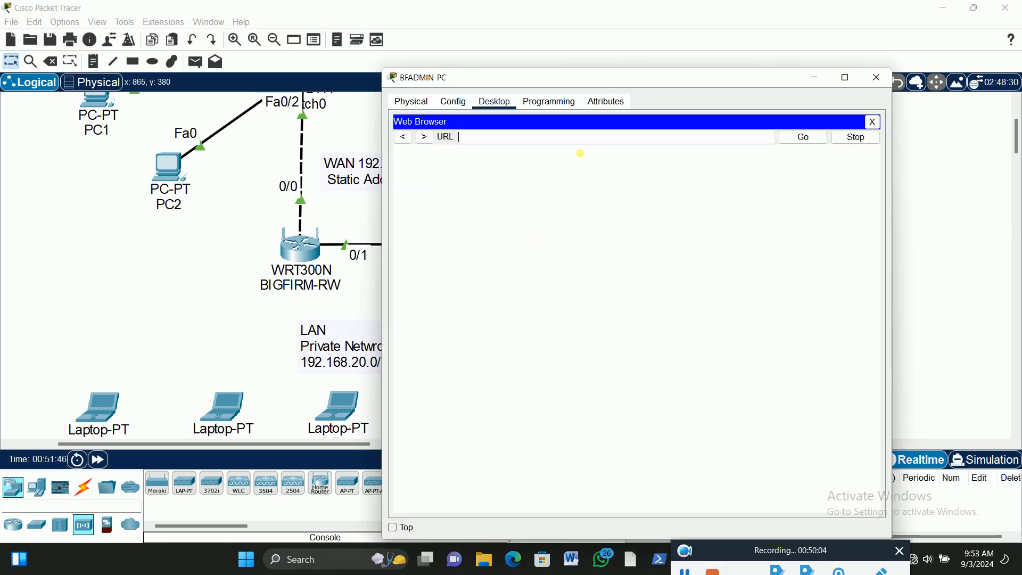
text(192.168.2)
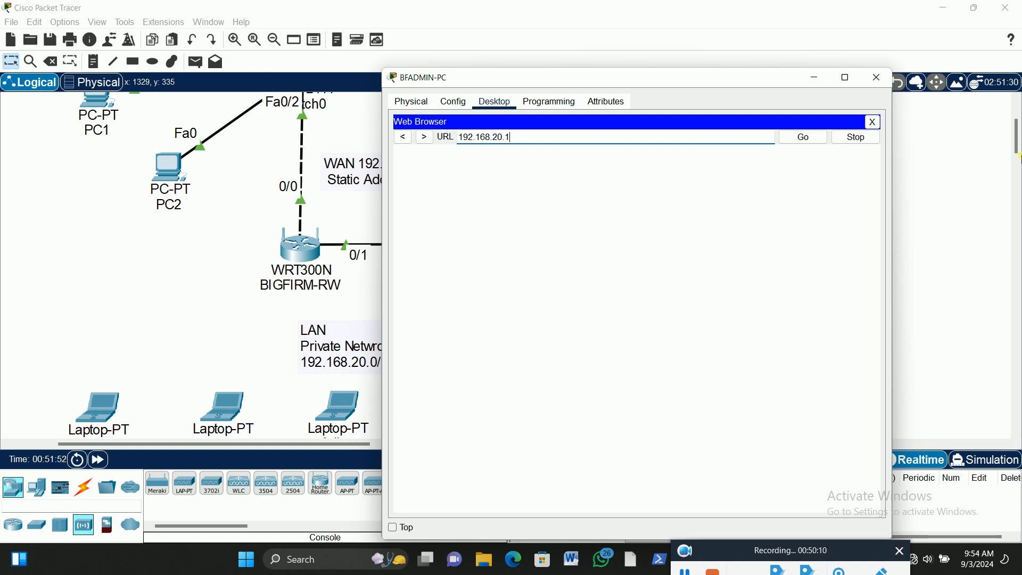
text(0.1)
key(Return)
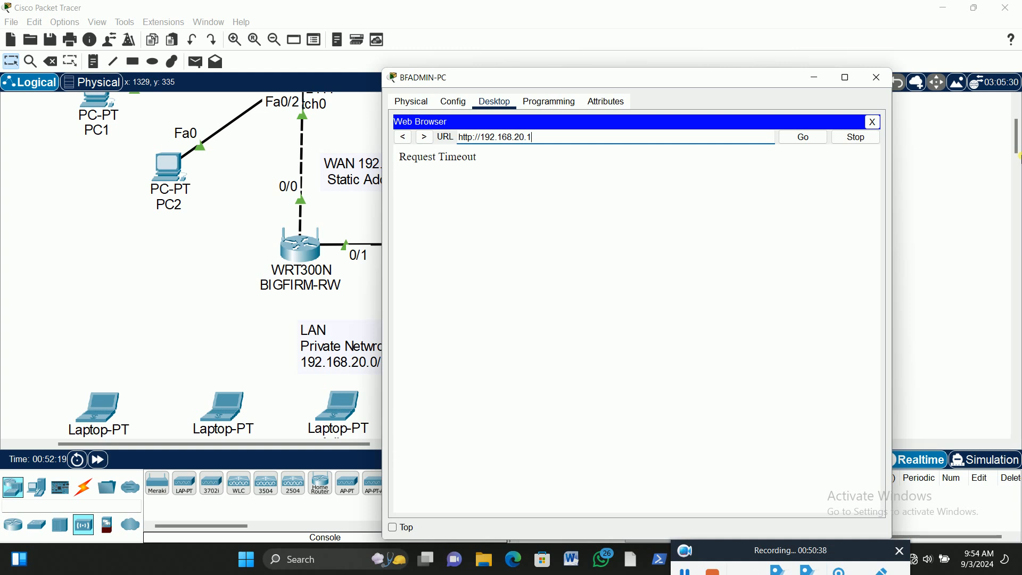
click(857, 140)
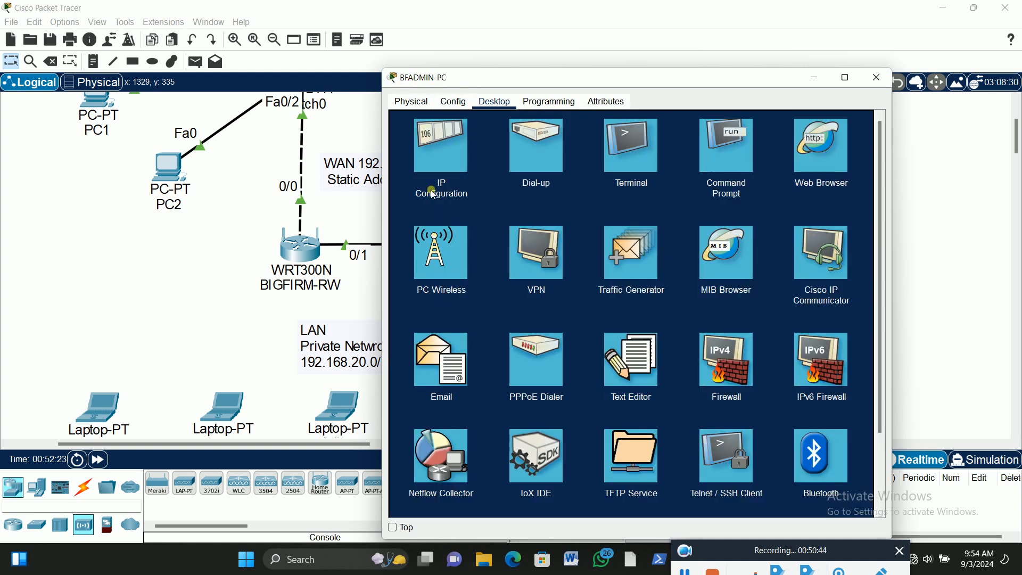
Set BFADMIN-PC's static IPv4 address to 192.168.20.2 and close its IP configuration
click(444, 149)
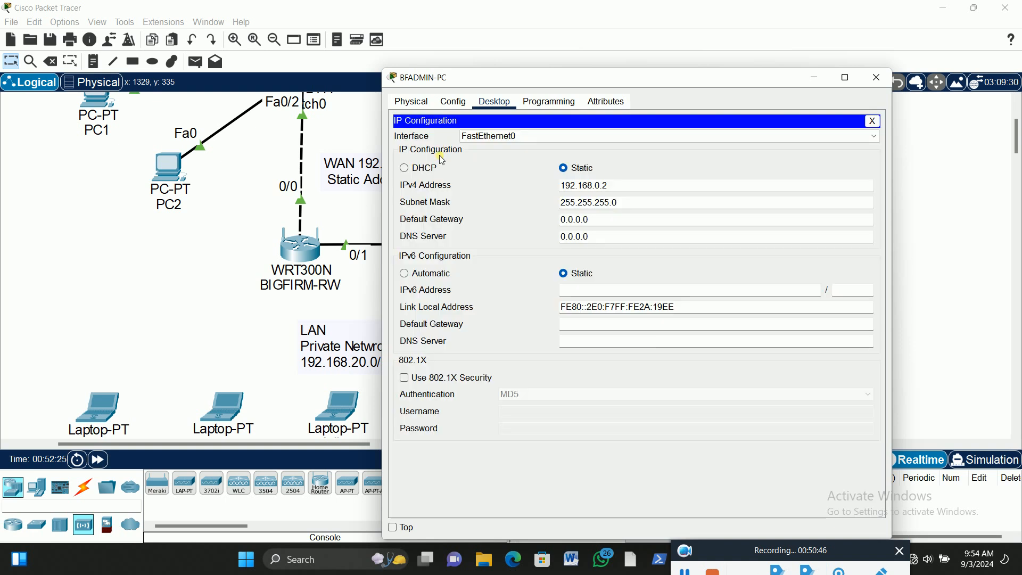
click(601, 188)
text(2)
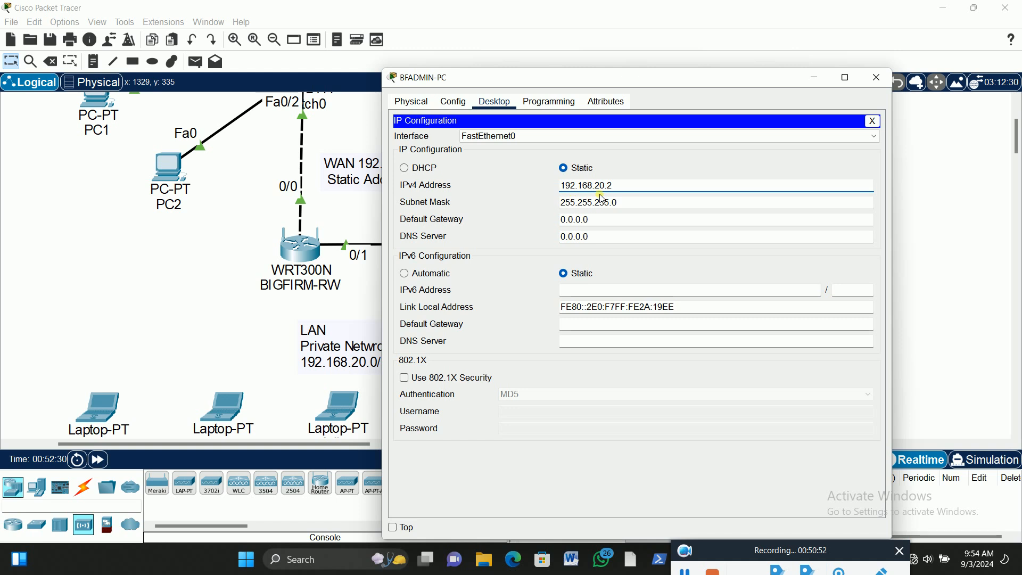
click(874, 122)
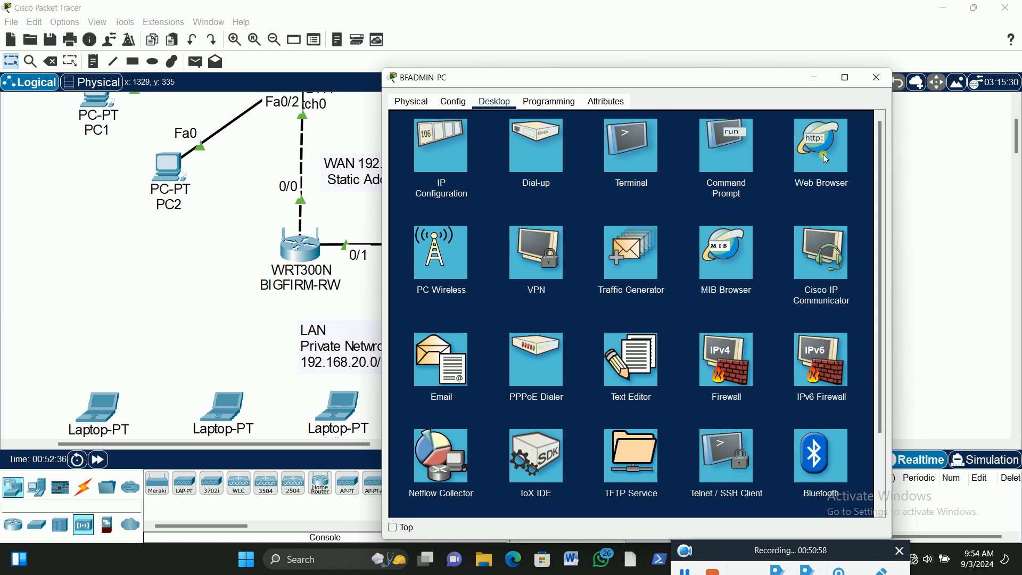
Reopen the web browser on BFADMIN-PC
click(817, 144)
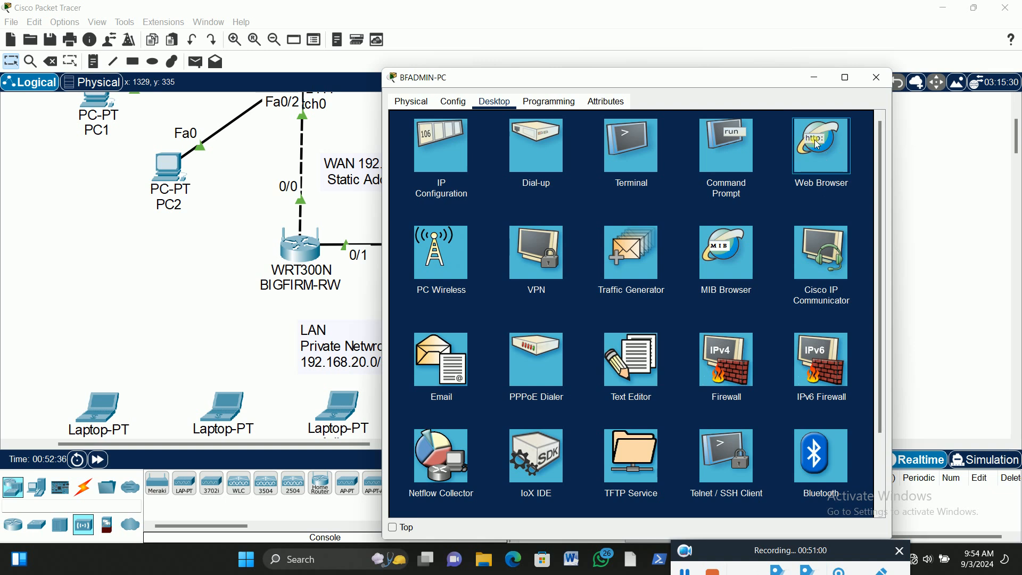
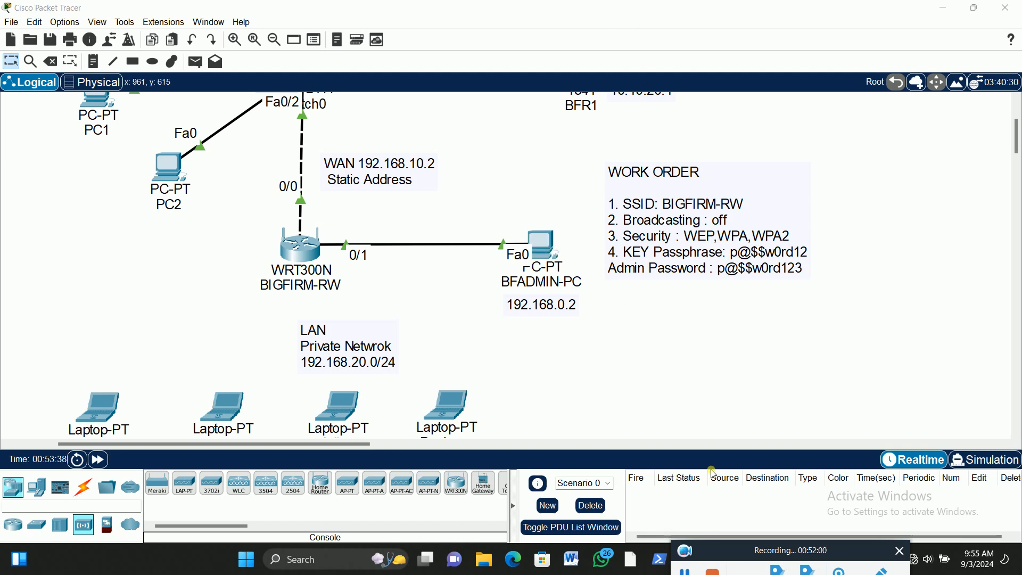
Open the router's setup page at 192.168.20.1 in BFADMIN-PC's web browser
click(541, 246)
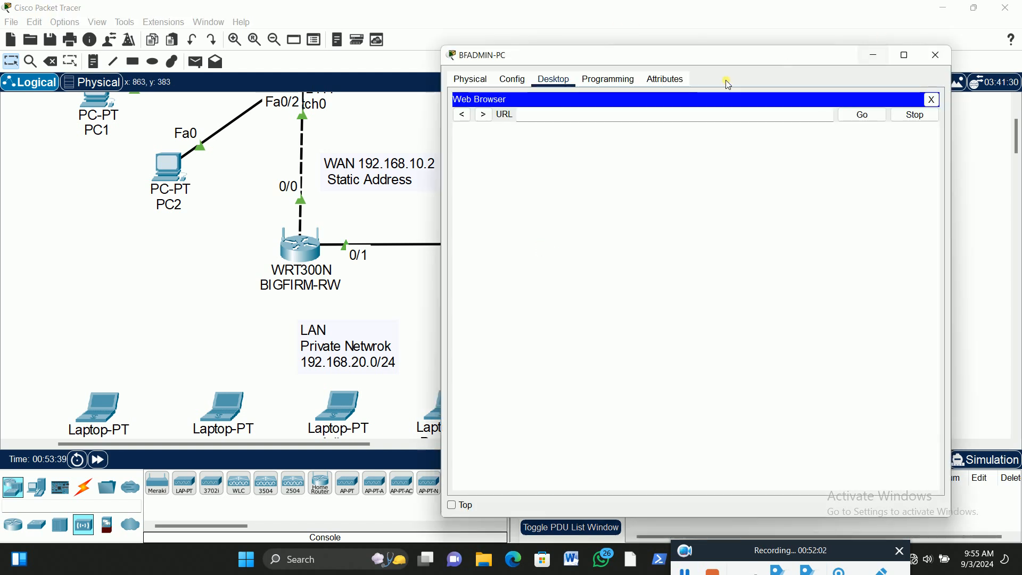
click(578, 118)
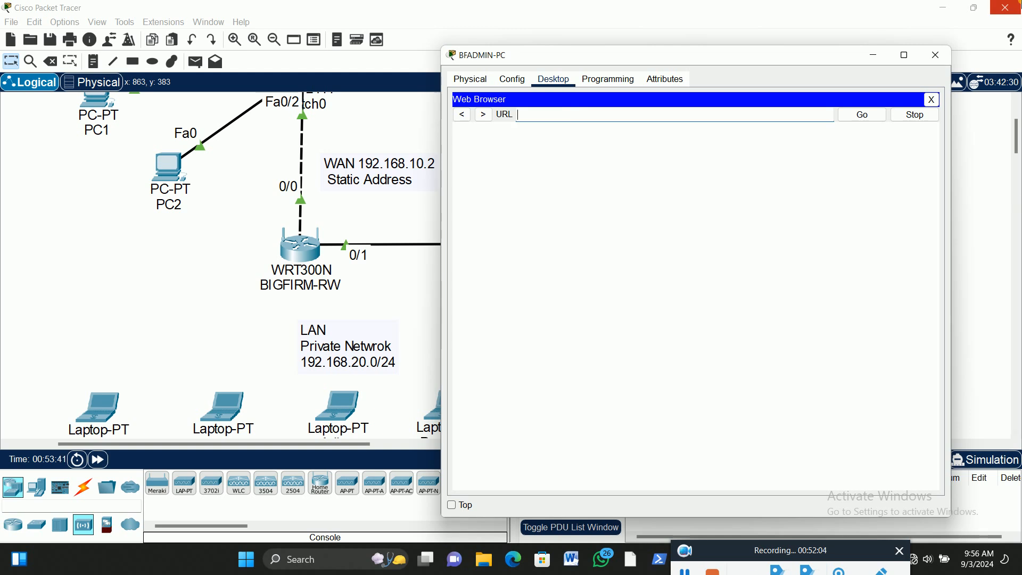
text(192.168.20.1)
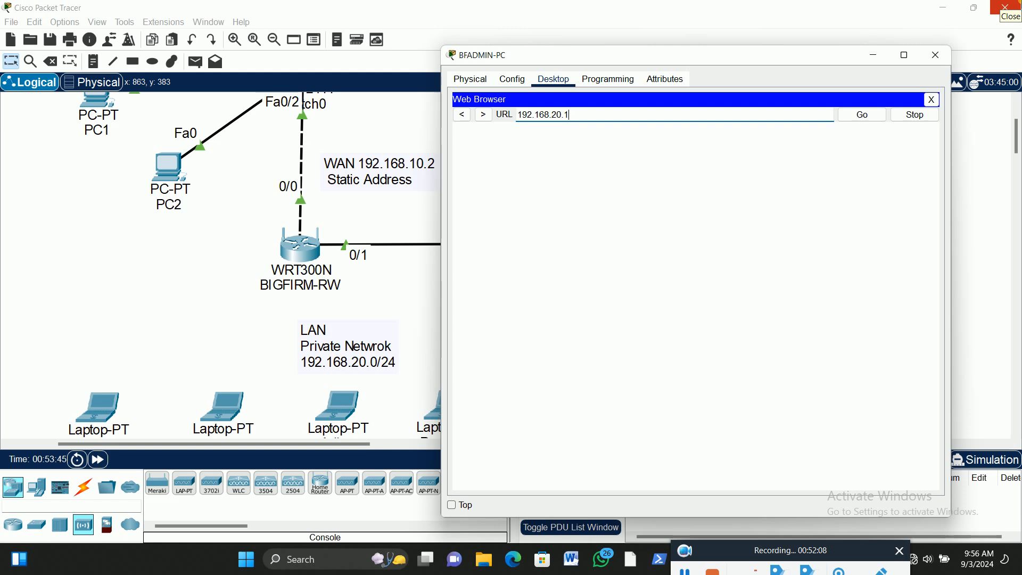
key(Return)
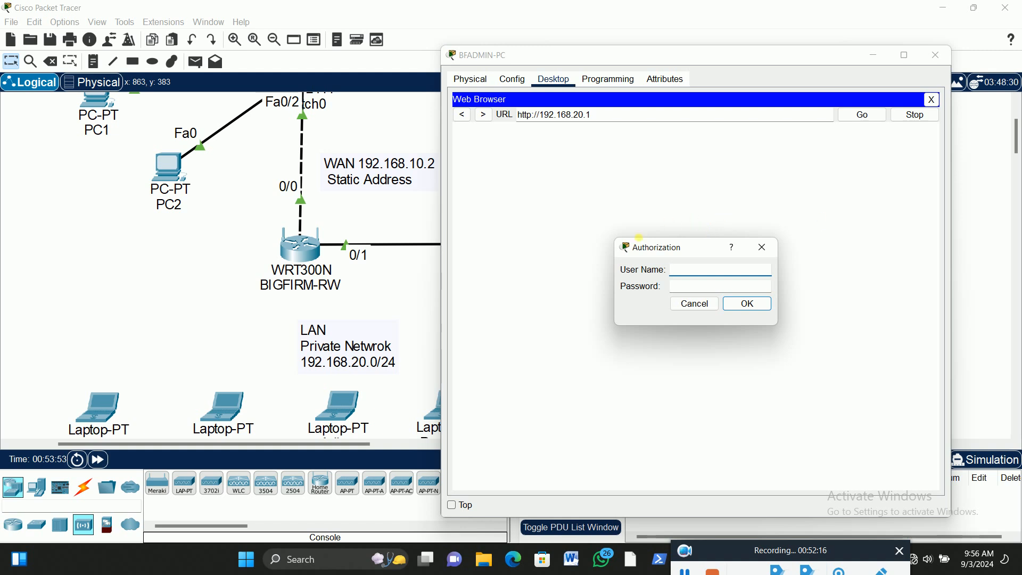
Log in to the router's setup page with user name admin and the router's administrator password
drag(562, 60, 604, 85)
click(685, 271)
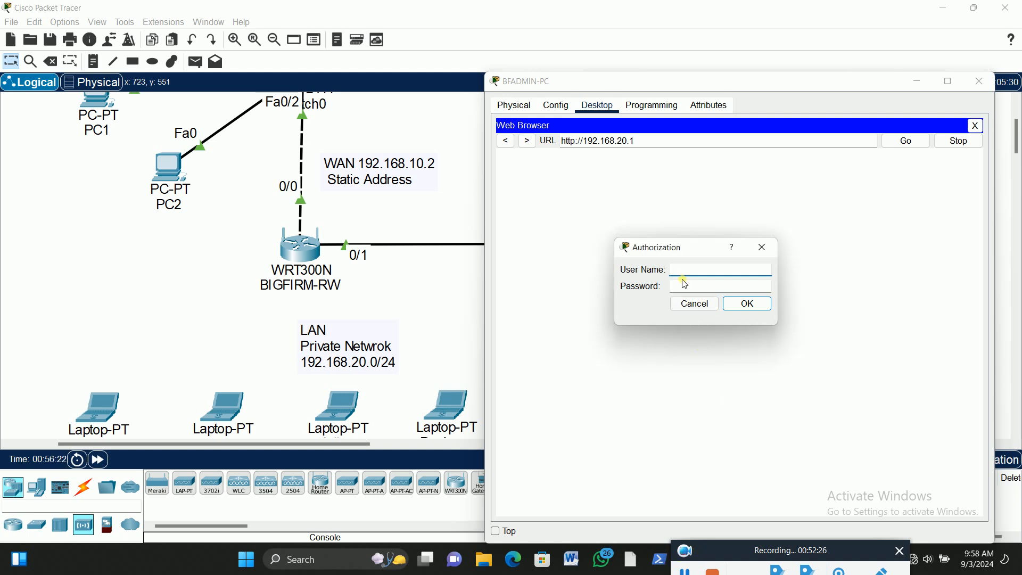
click(685, 273)
text(admin)
key(Tab)
text(ad)
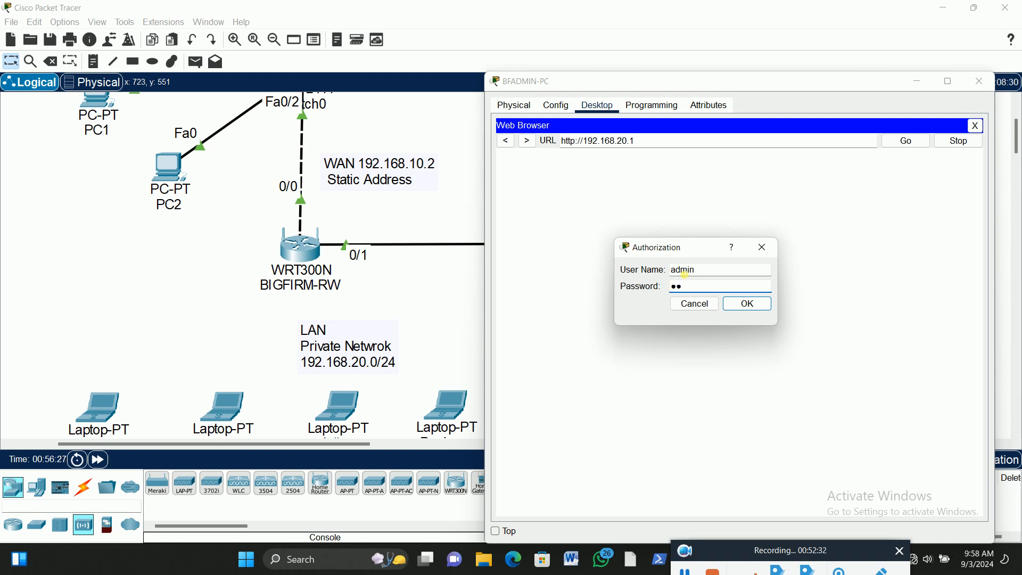
text(min12345)
click(762, 304)
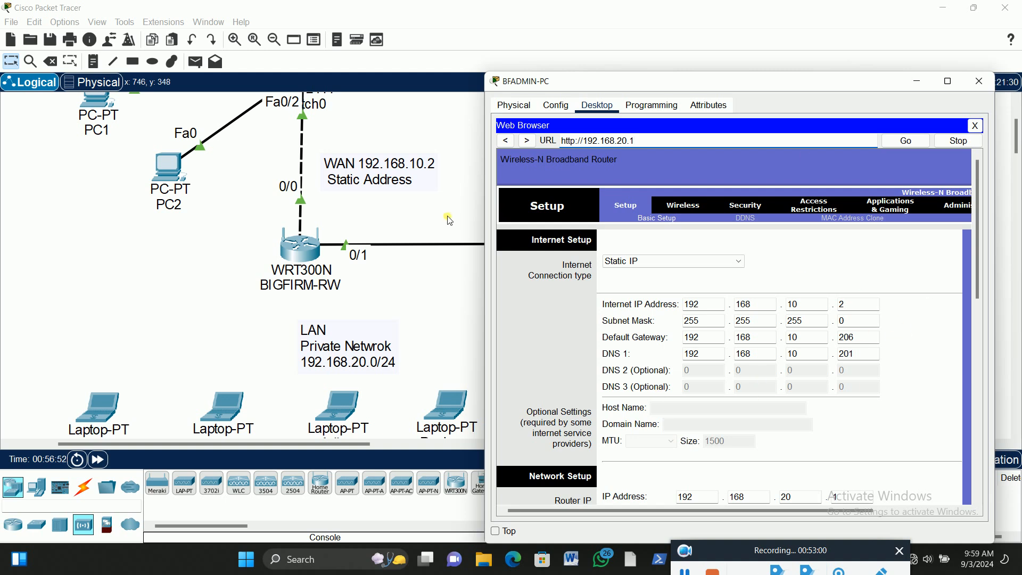
Return to the workspace and shift the LAN 192.168.20.0/24 note slightly to the left below the wireless router
click(441, 237)
scroll(330, 349, down, 2)
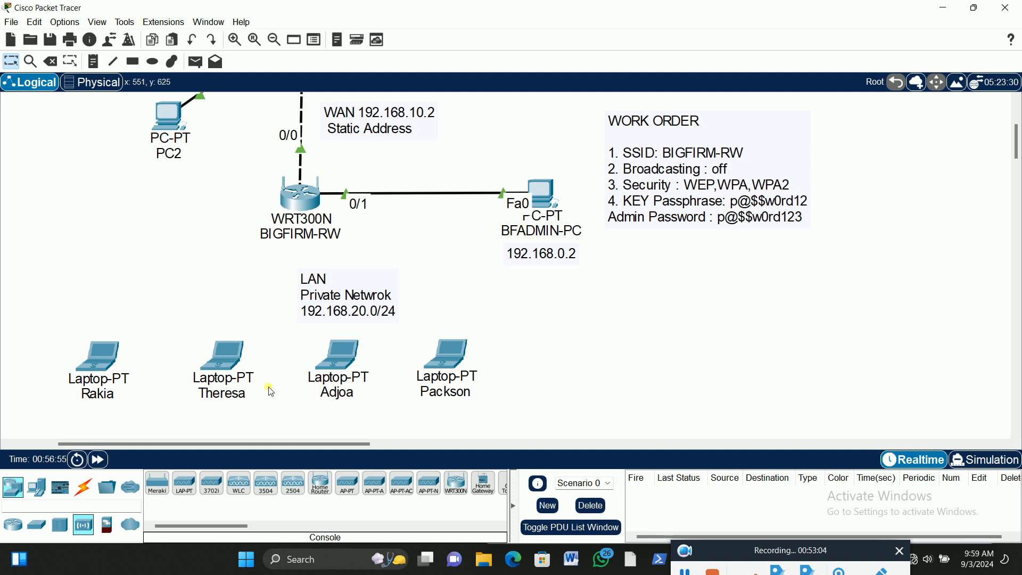
drag(353, 277, 307, 270)
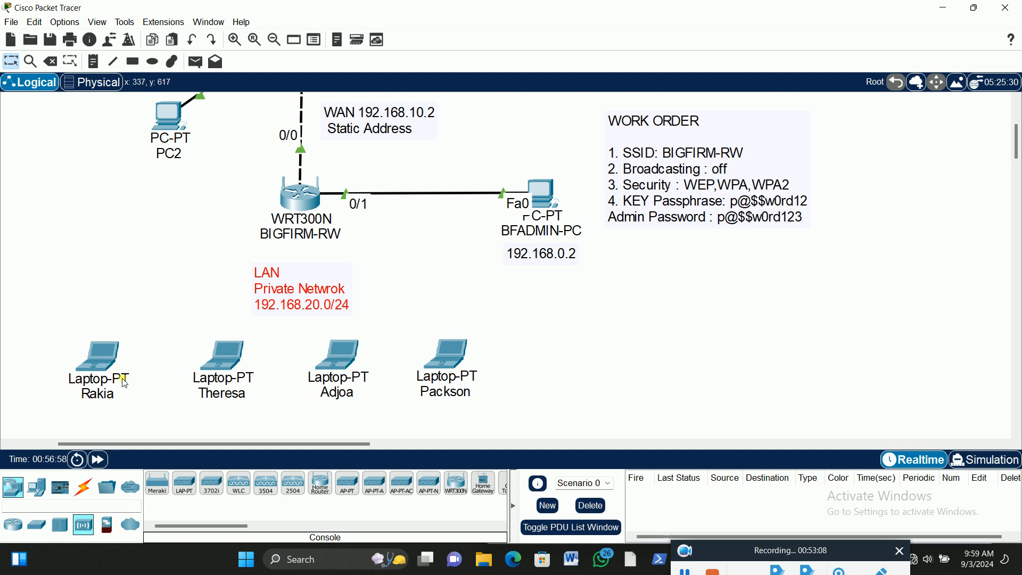
Create a wireless profile named BIGFIRM-RW in the leftmost LAN laptop's PC Wireless application
click(105, 357)
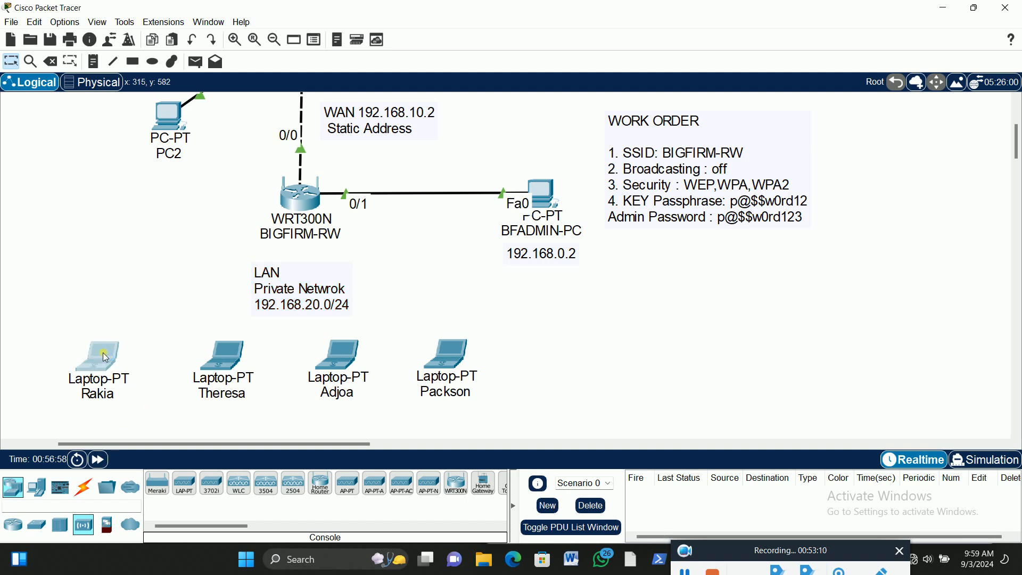
click(105, 358)
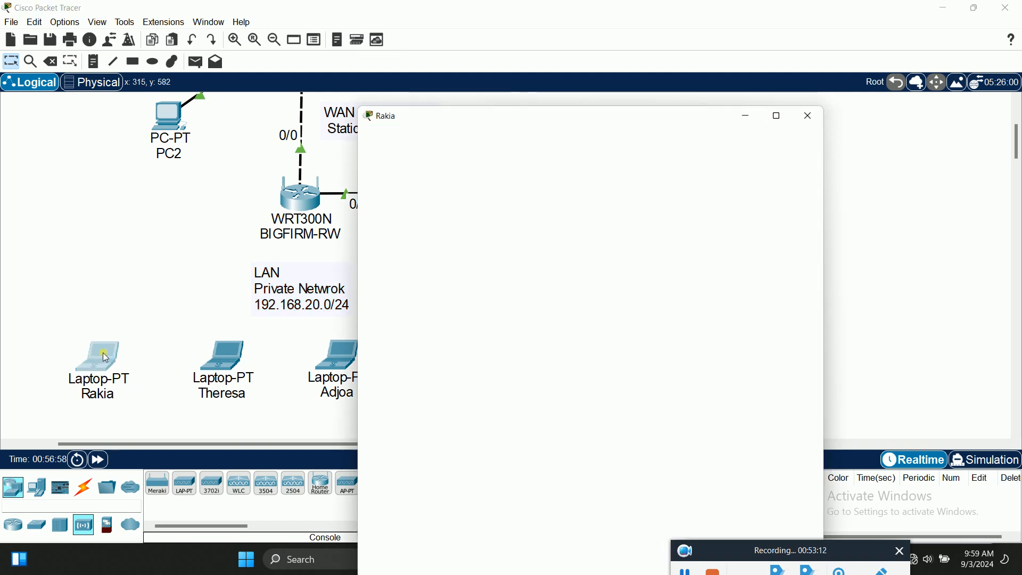
drag(616, 65, 617, 30)
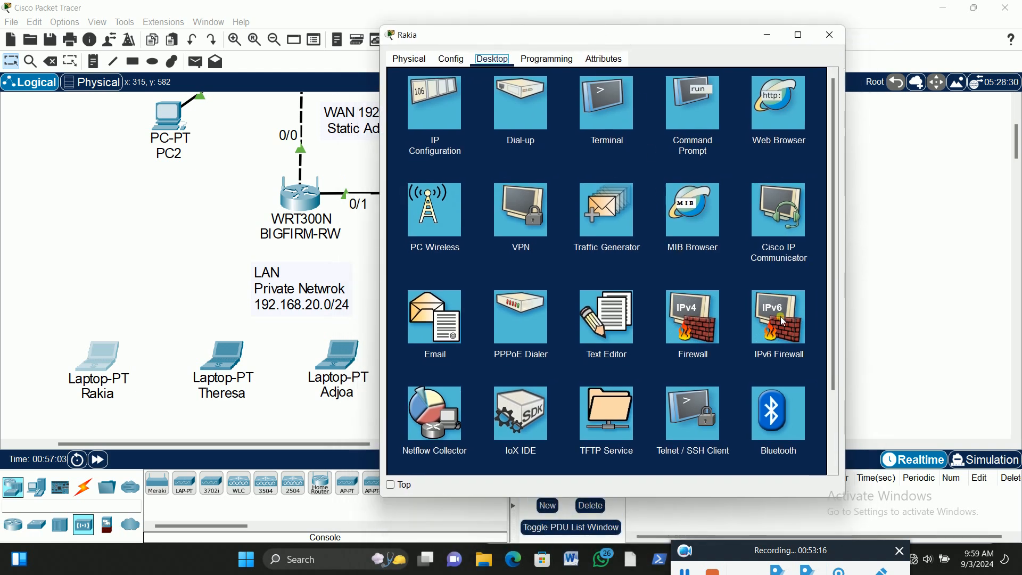
click(444, 224)
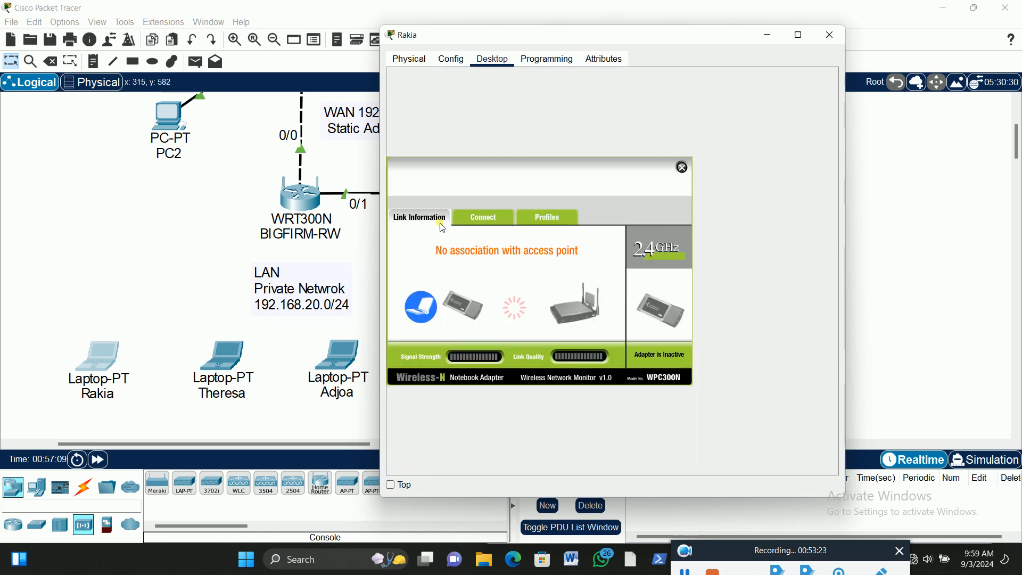
click(559, 219)
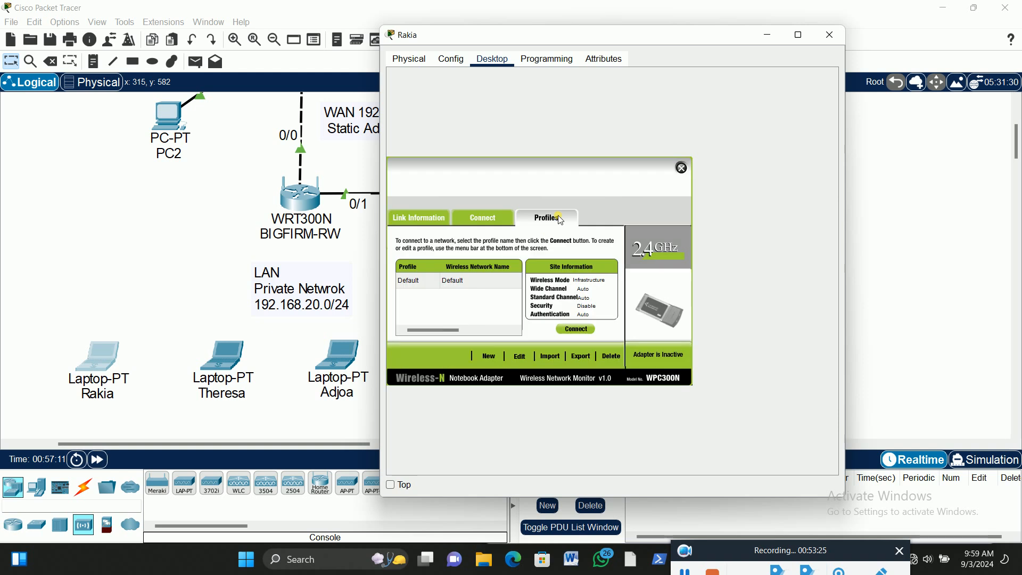
click(487, 356)
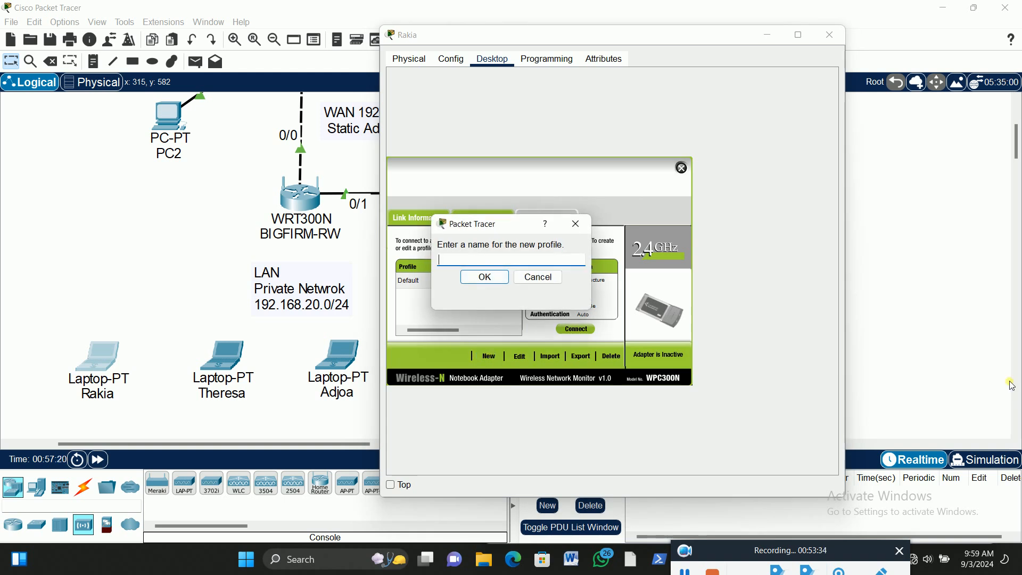
text(BIGFIRM-RW)
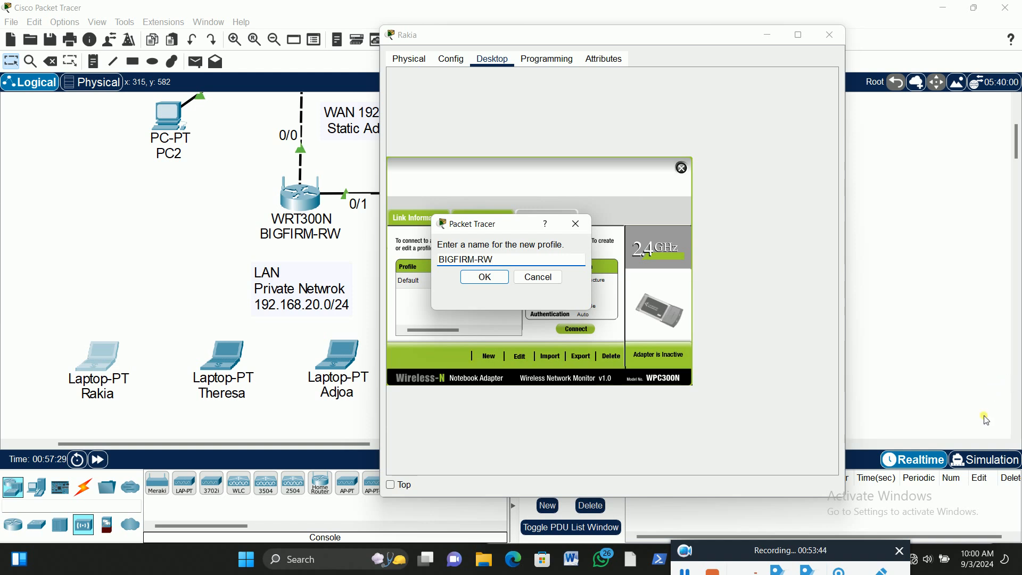
click(488, 279)
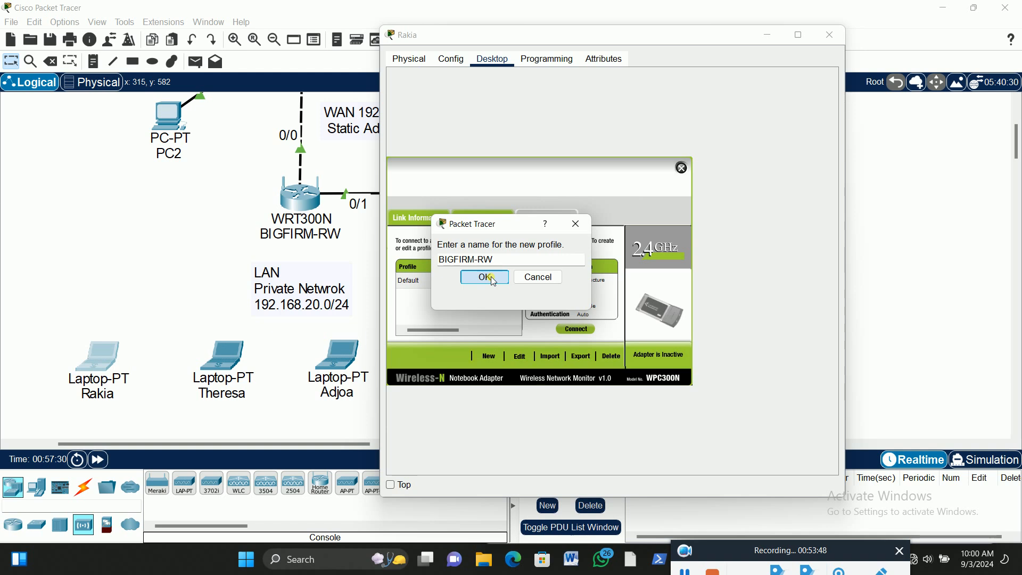
click(491, 277)
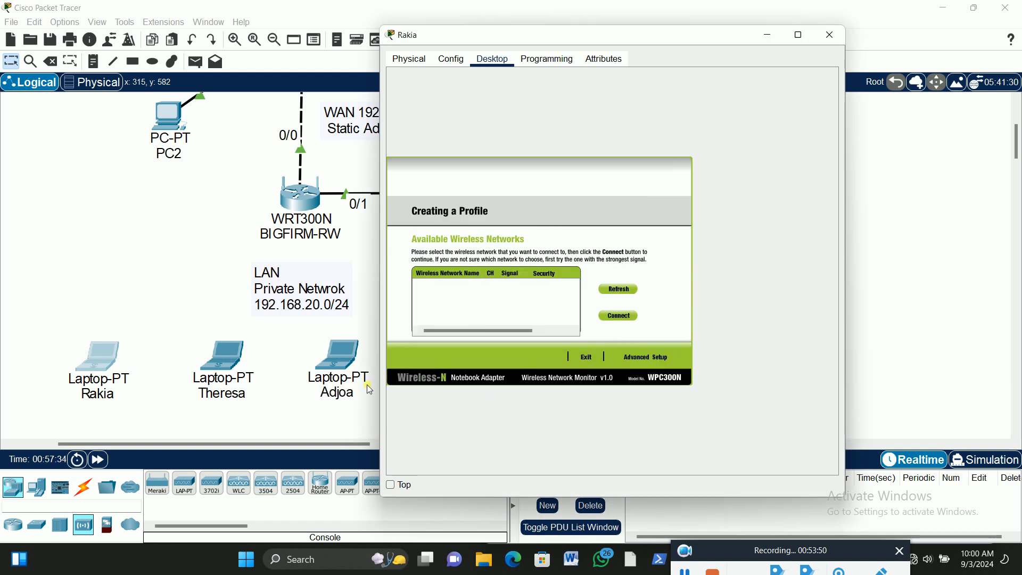
Set the profile's wireless network name to BIGFIRM-RW in Infrastructure Mode, with network settings obtained automatically by DHCP
click(644, 358)
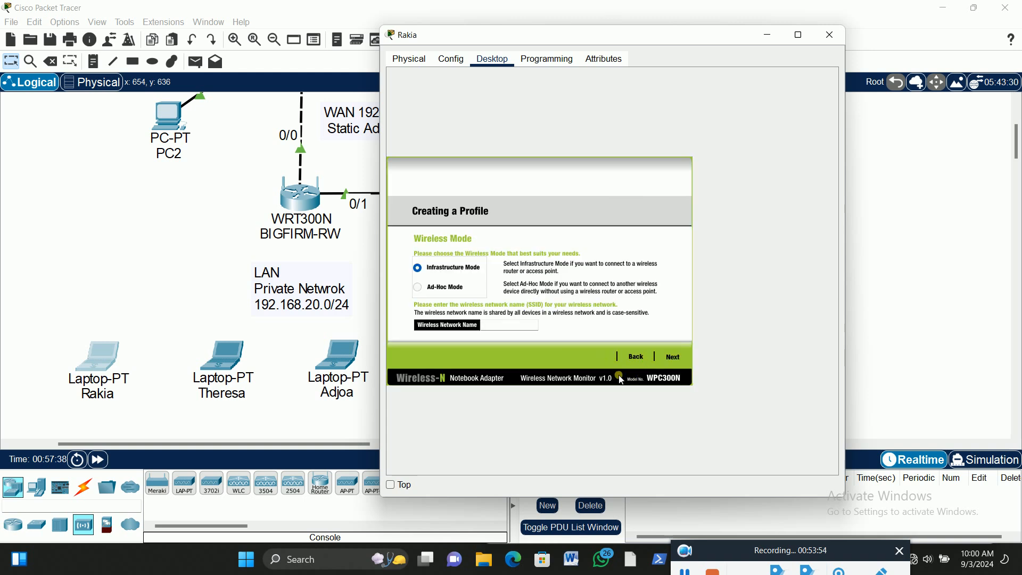
click(674, 357)
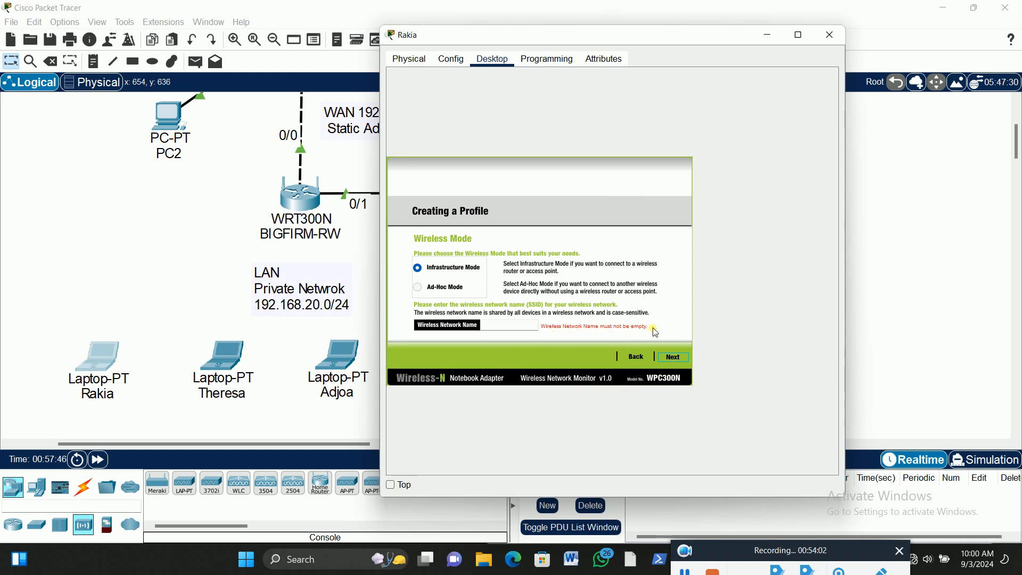
click(514, 325)
text(GFIRM)
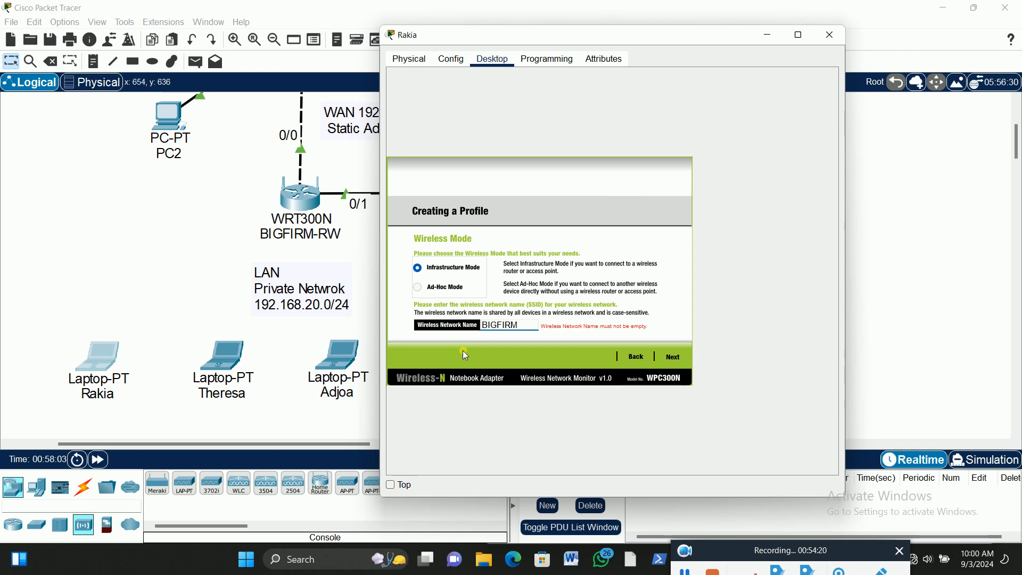
text(-RW)
click(677, 357)
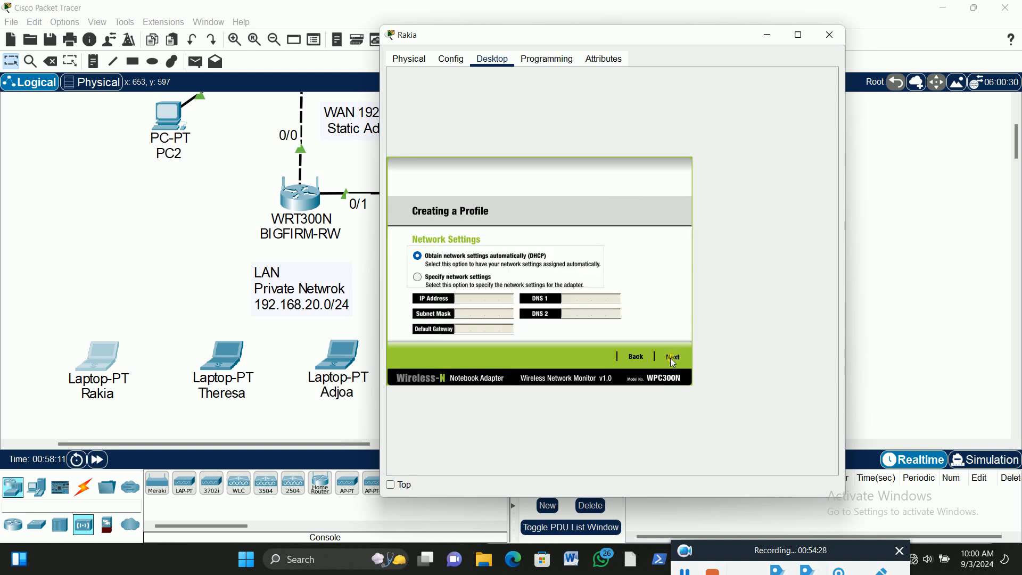
click(673, 360)
Set the wireless profile's security method to WPA2-Personal
click(510, 259)
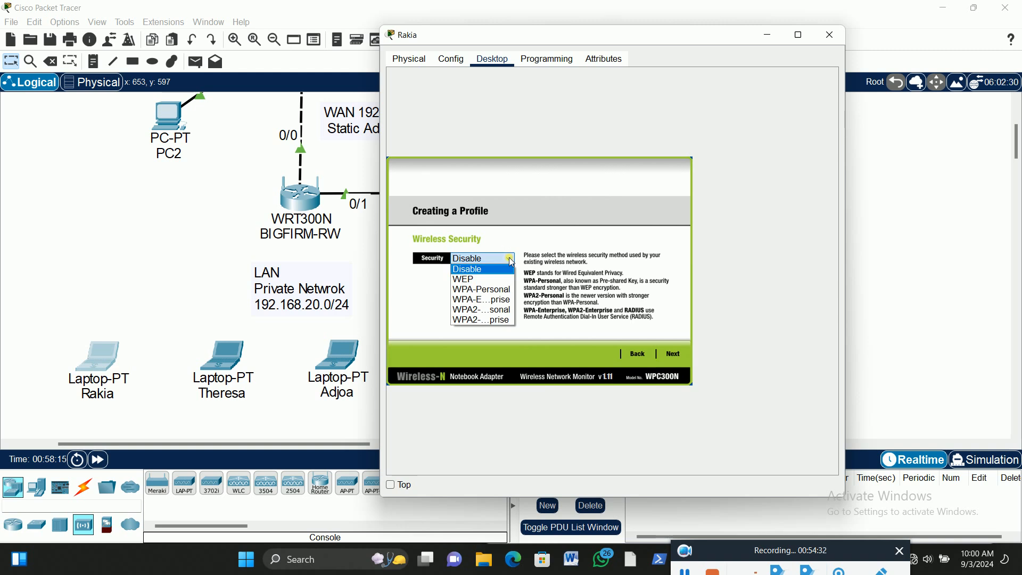
click(471, 309)
drag(570, 37, 270, 48)
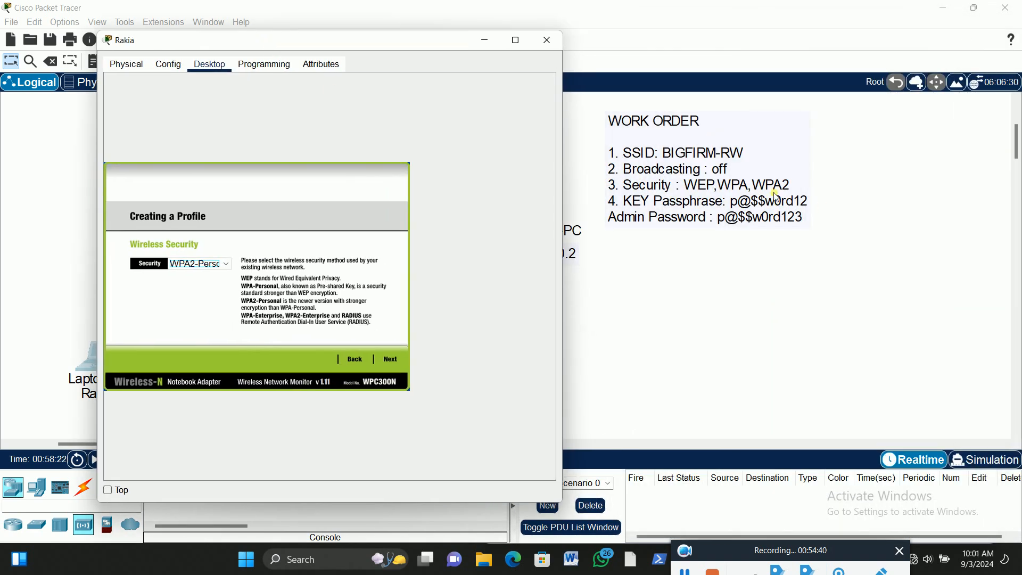
click(390, 361)
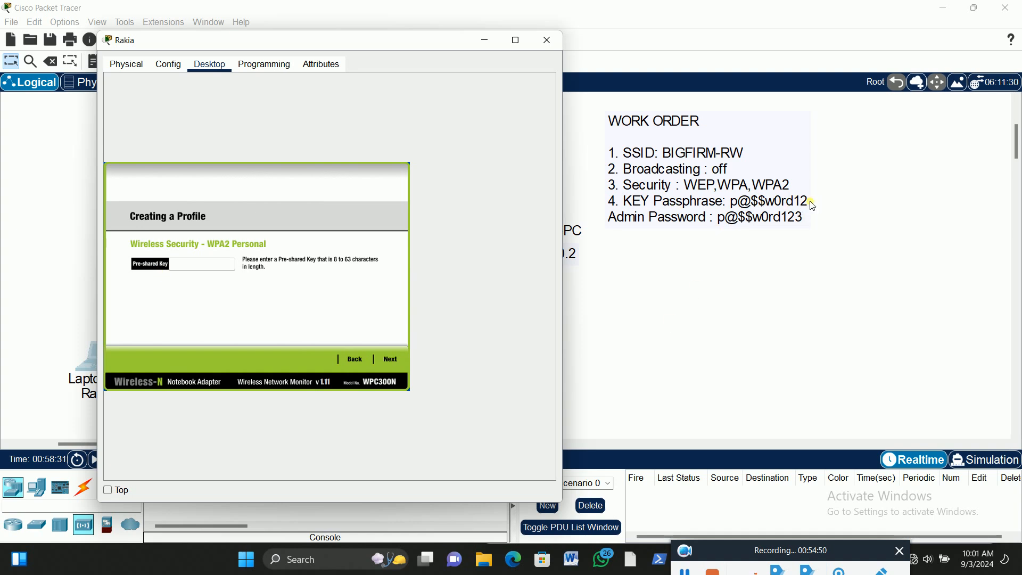
Enter the WPA2 pre-shared key for the profile and continue to the settings confirmation
click(204, 270)
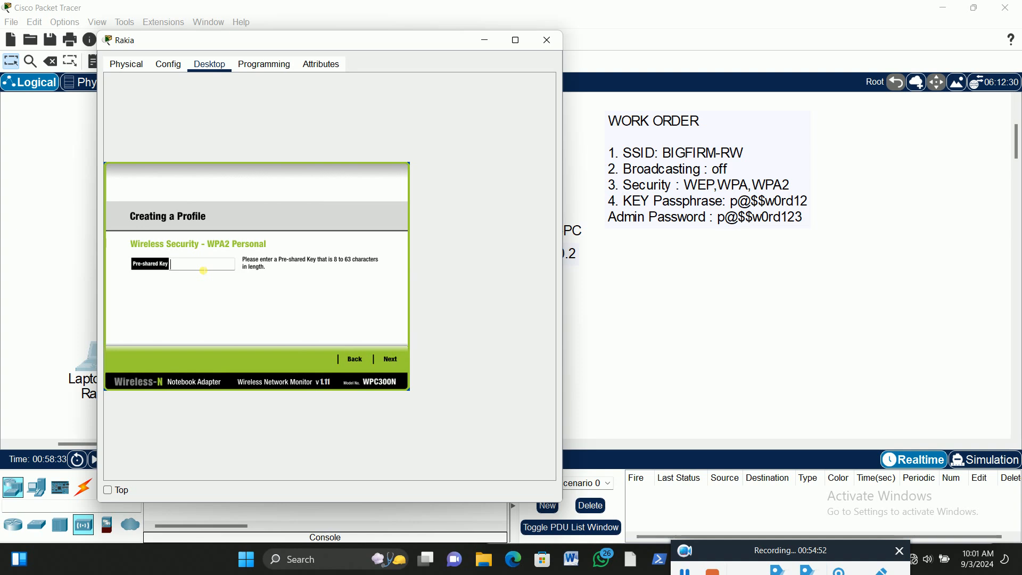
text(p@$$w0rd123)
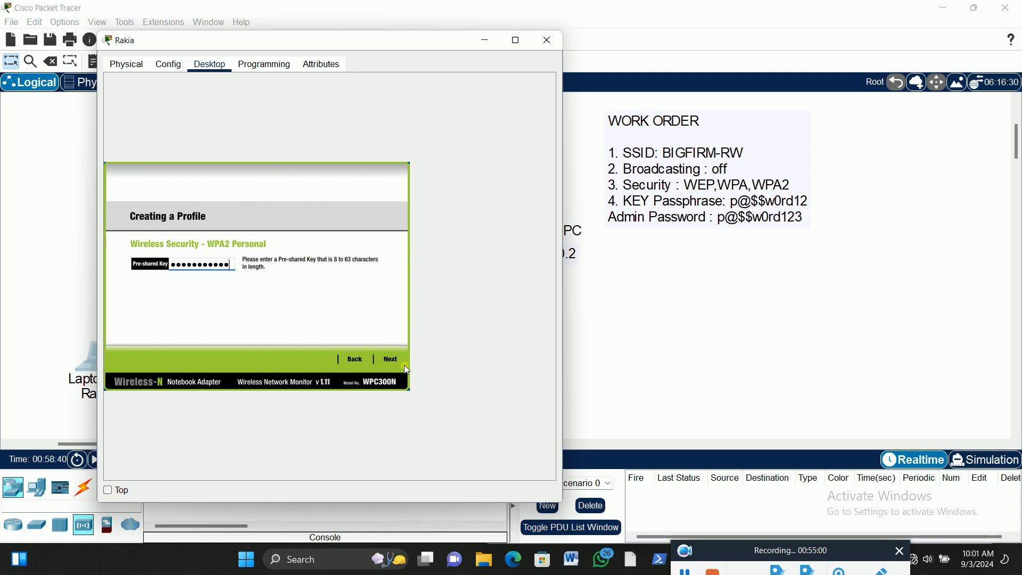
click(392, 360)
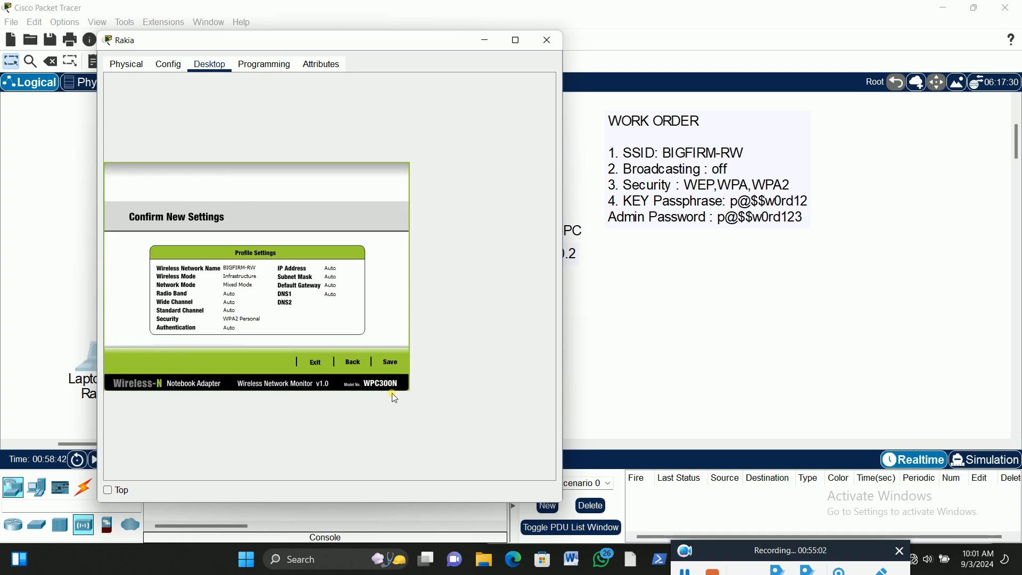
Save the wireless profile and connect the laptop to the BIGFIRM-RW network
click(391, 362)
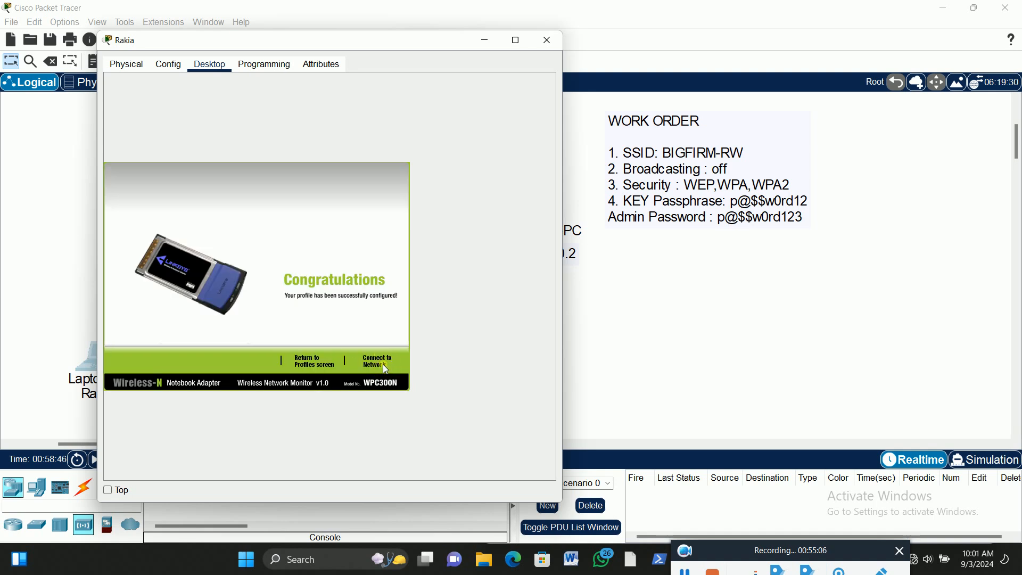
click(376, 361)
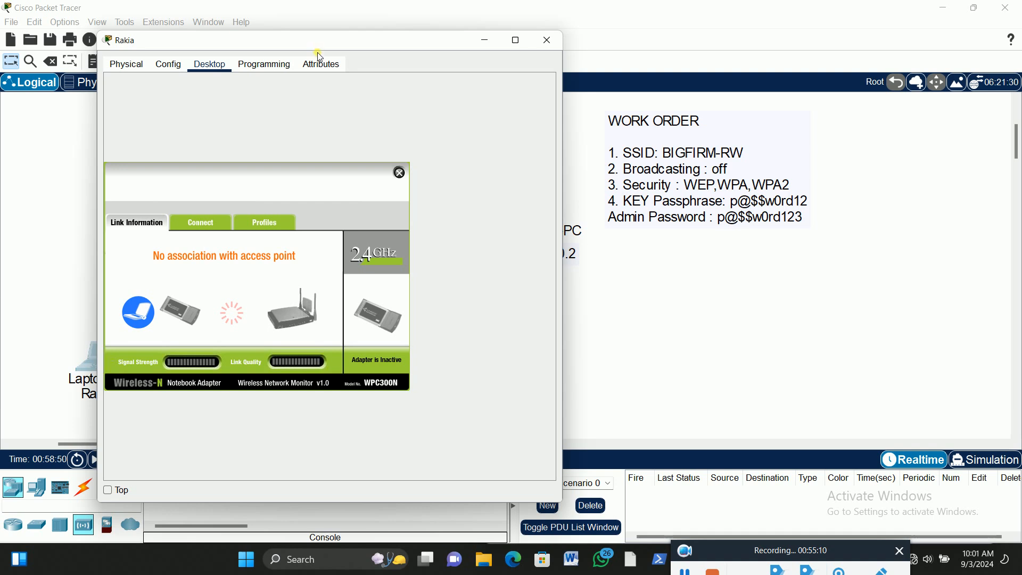
drag(319, 44, 724, 45)
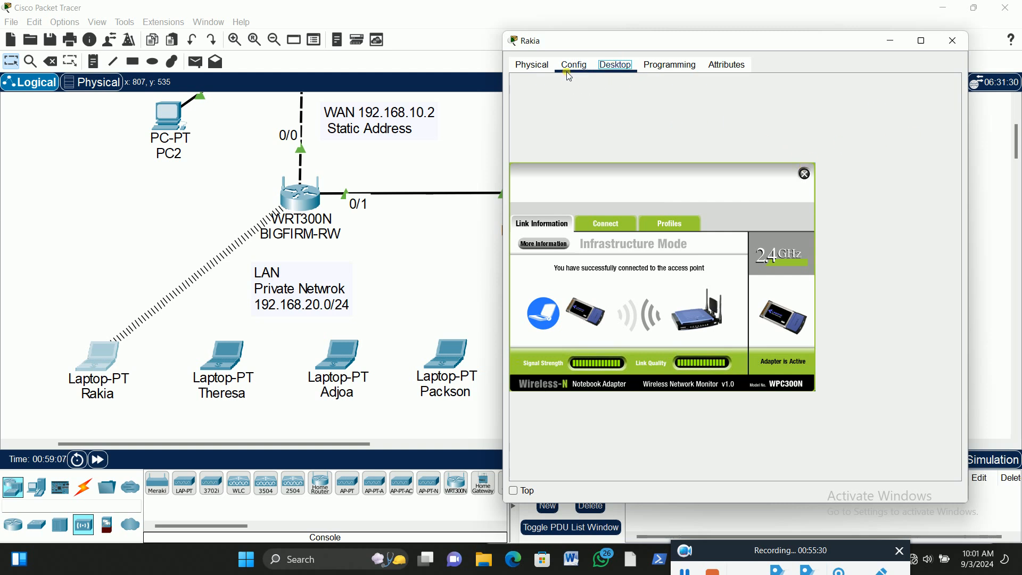
Close the laptop's wireless monitor and return to the network workspace
click(613, 66)
click(804, 174)
click(122, 163)
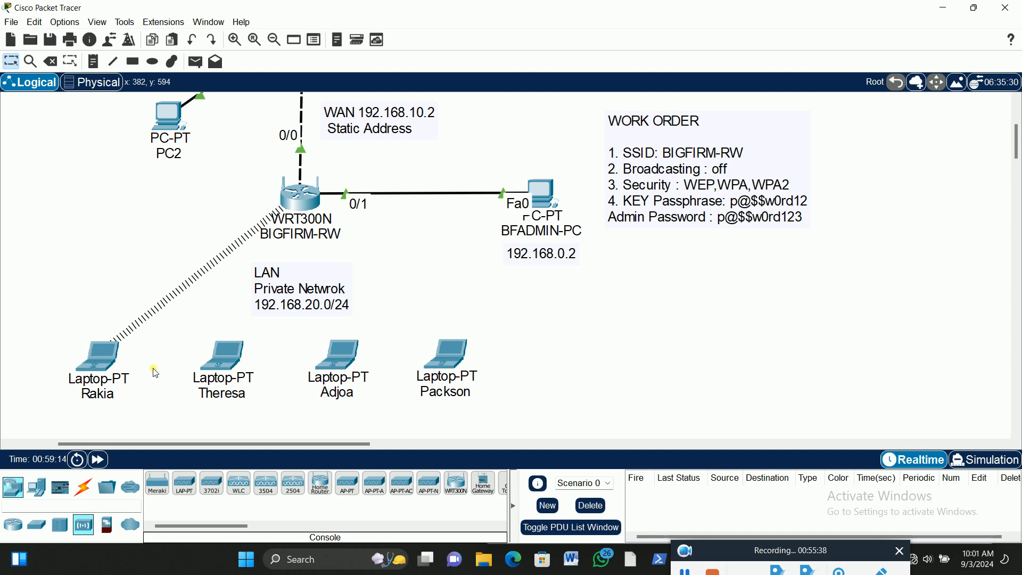
Bring back BFADMIN-PC's window with the router's Basic Setup page
mouse_move(100, 360)
click(545, 192)
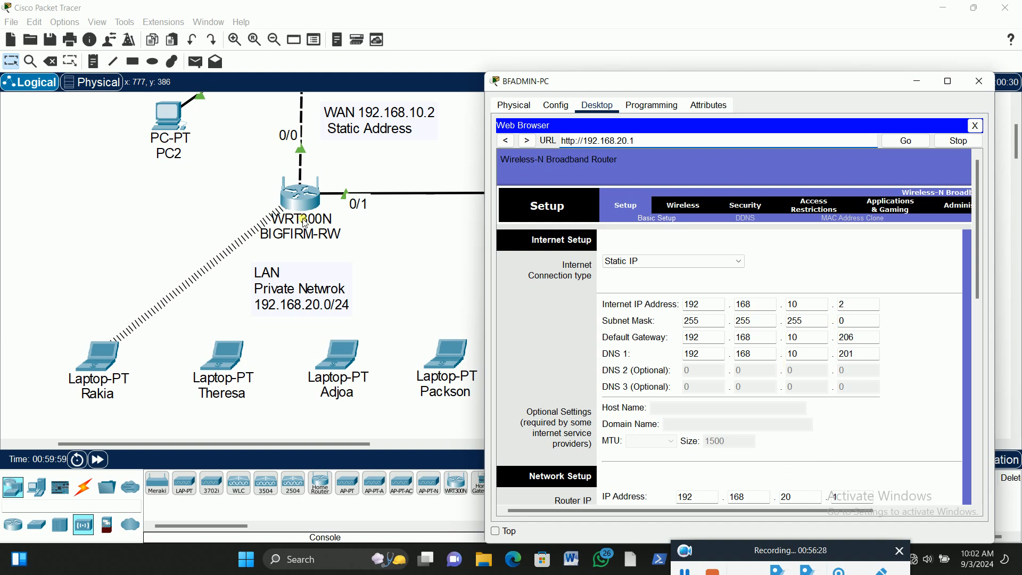
Return to the network workspace and examine the wirelessly connected laptop's IP address, gateway and DNS server, along with PC2 on the WAN side
click(98, 356)
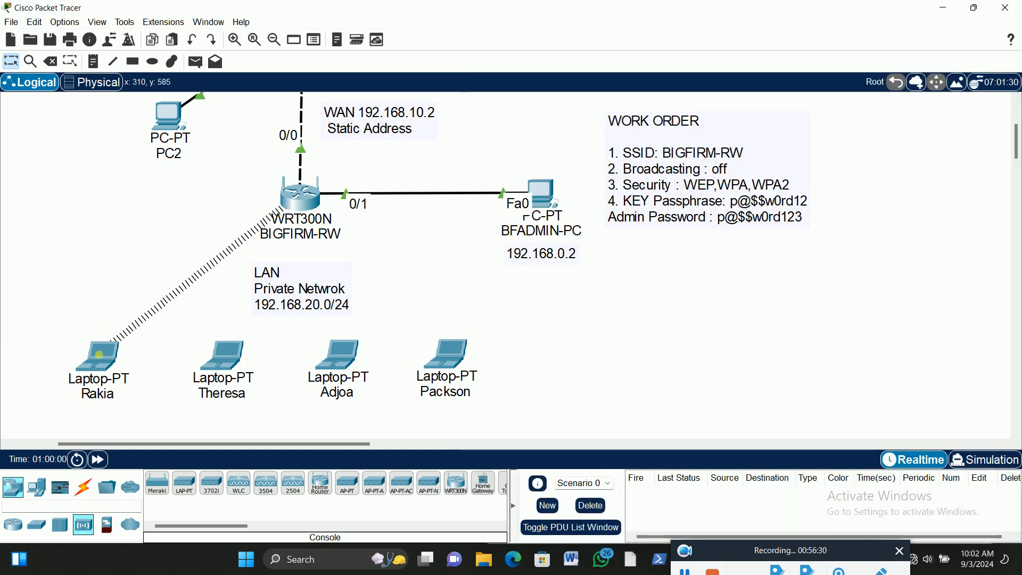
mouse_move(98, 354)
mouse_move(313, 215)
scroll(692, 335, up, 1)
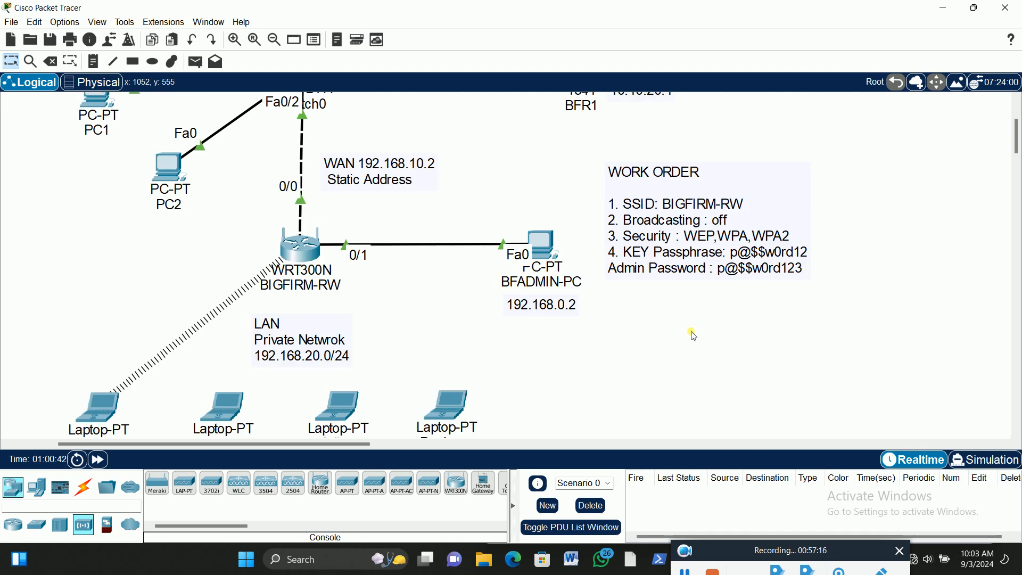
scroll(696, 337, down, 2)
scroll(692, 334, up, 2)
scroll(165, 284, down, 2)
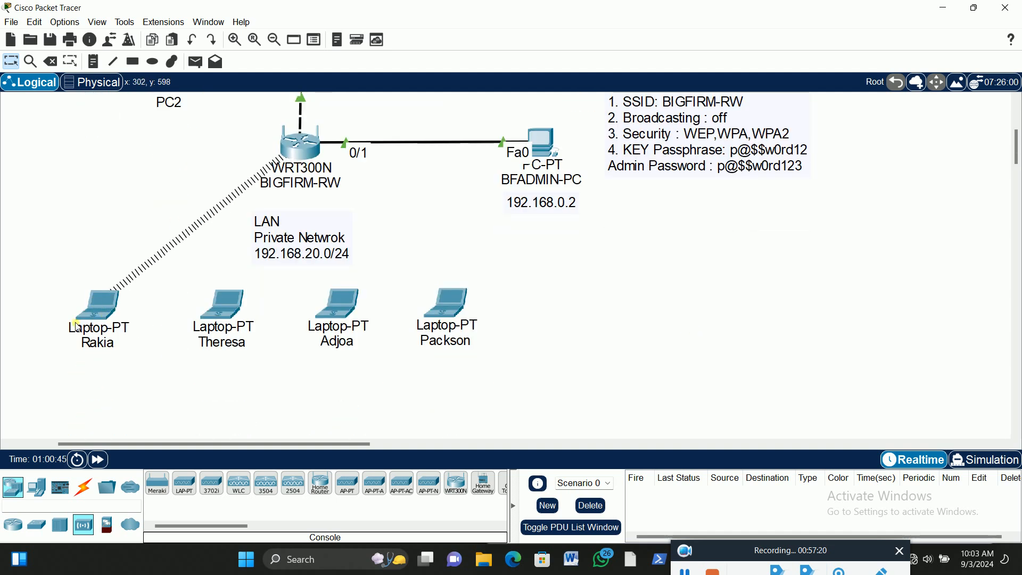
mouse_move(98, 313)
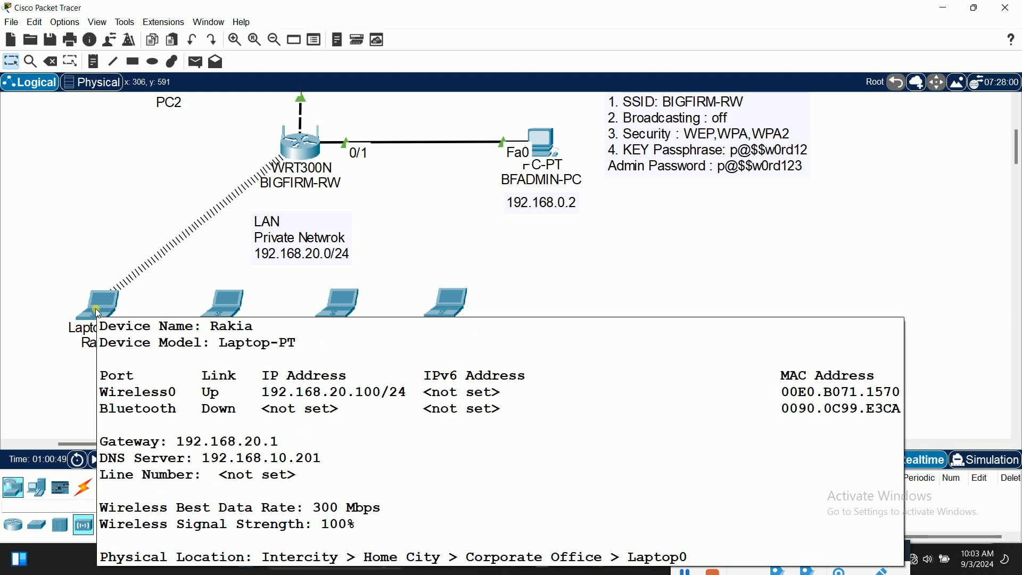
scroll(181, 172, up, 2)
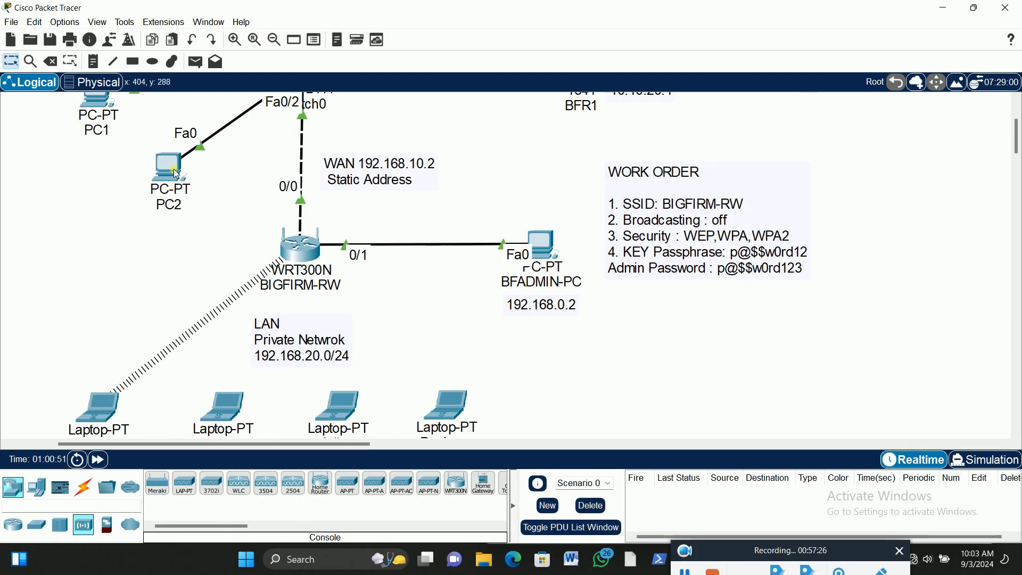
mouse_move(173, 169)
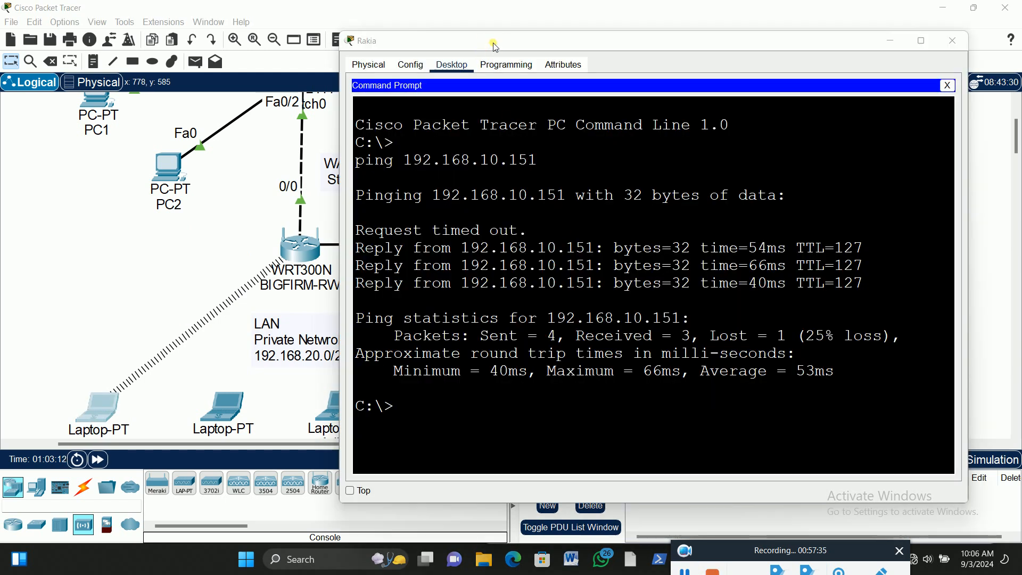
Move the laptop's Command Prompt window off the topology and trace the ping's path from the LAN laptop to the WAN-side PCs
drag(496, 47, 629, 52)
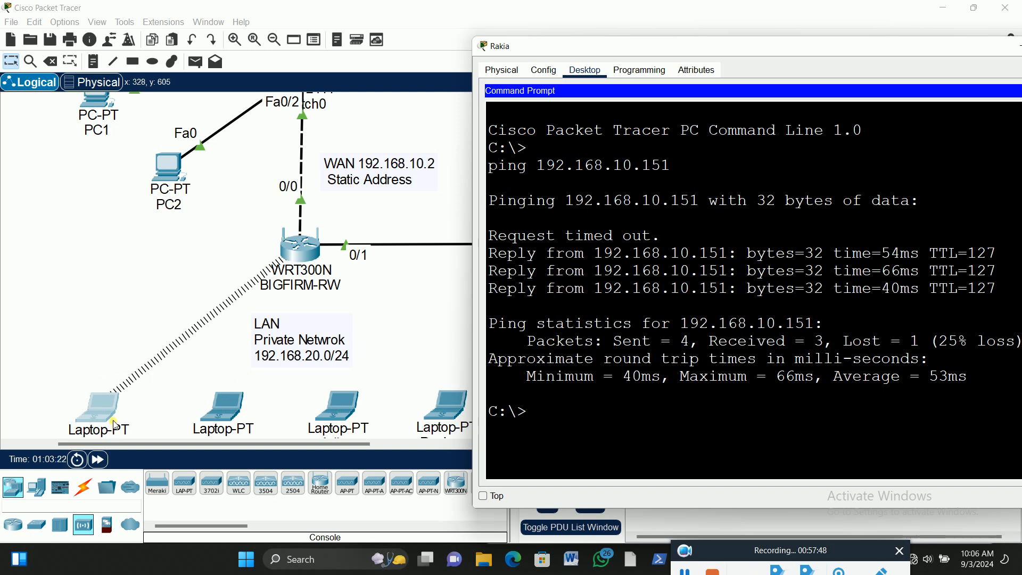
scroll(143, 415, down, 2)
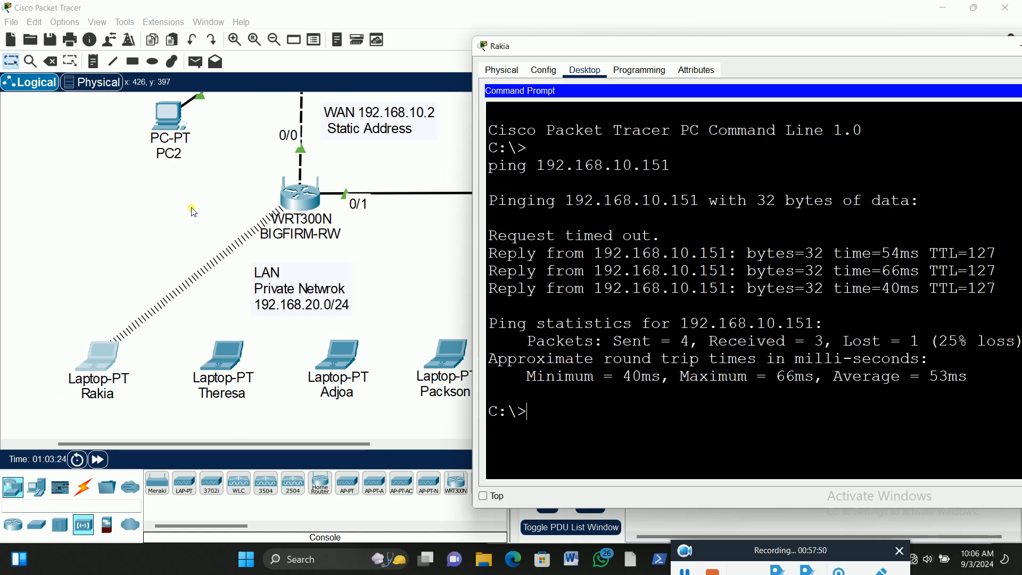
scroll(192, 212, up, 3)
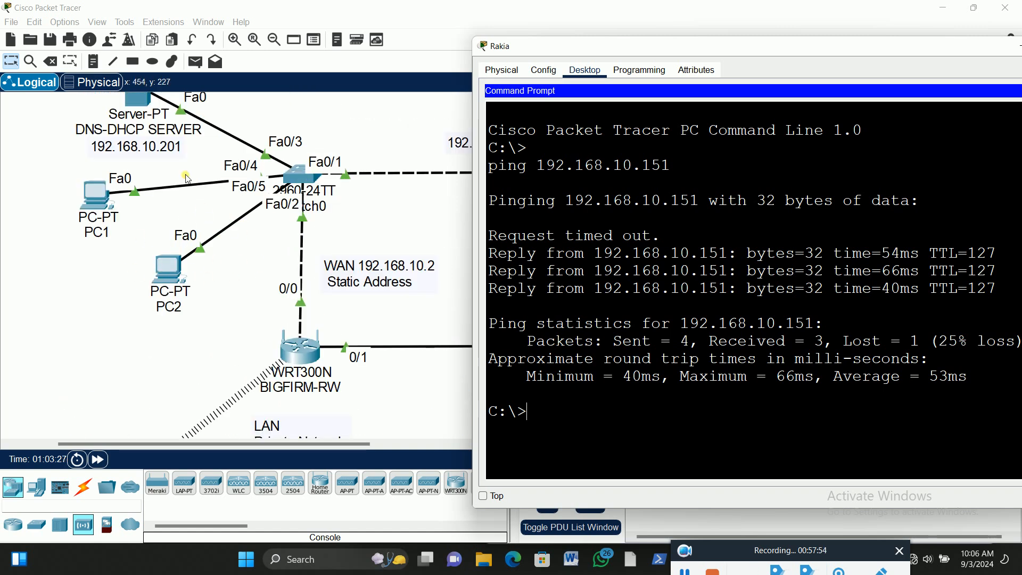
scroll(287, 307, down, 3)
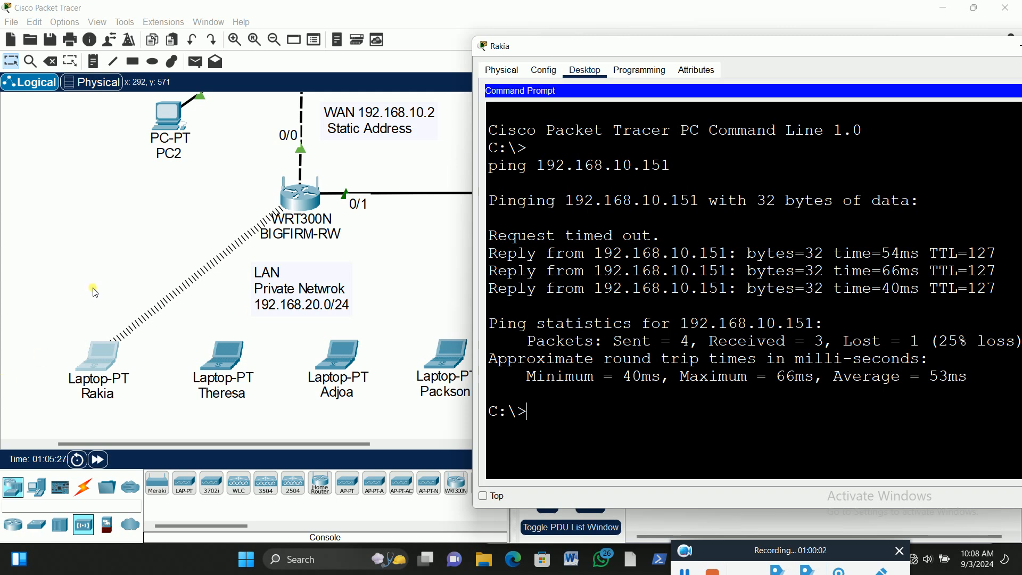
Bring the workspace back to the front and review the topology from the server and BFR1 down to BIGFIRM-RW and its LAN
click(98, 223)
scroll(146, 223, up, 3)
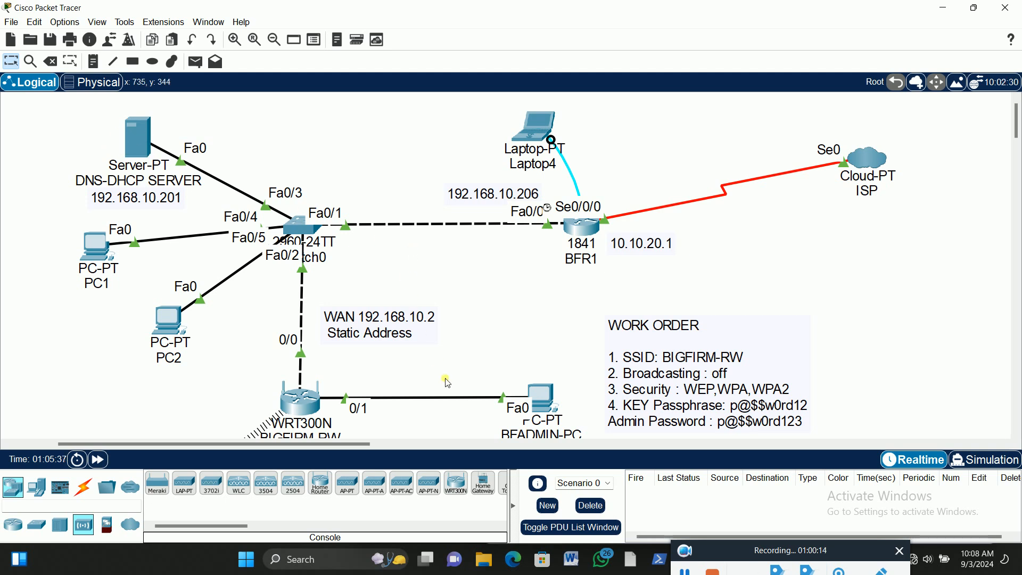
scroll(406, 367, down, 3)
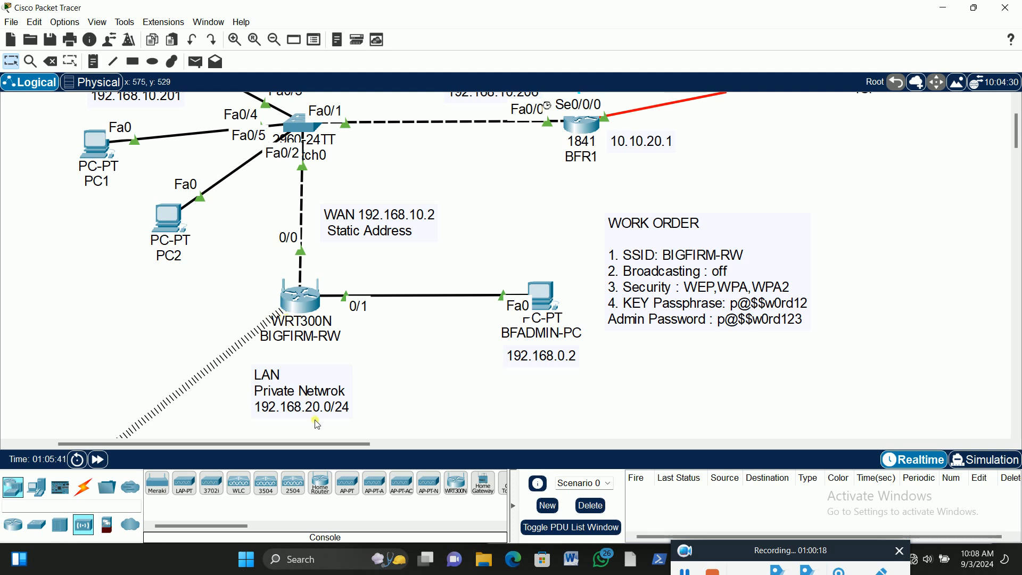
scroll(299, 311, down, 3)
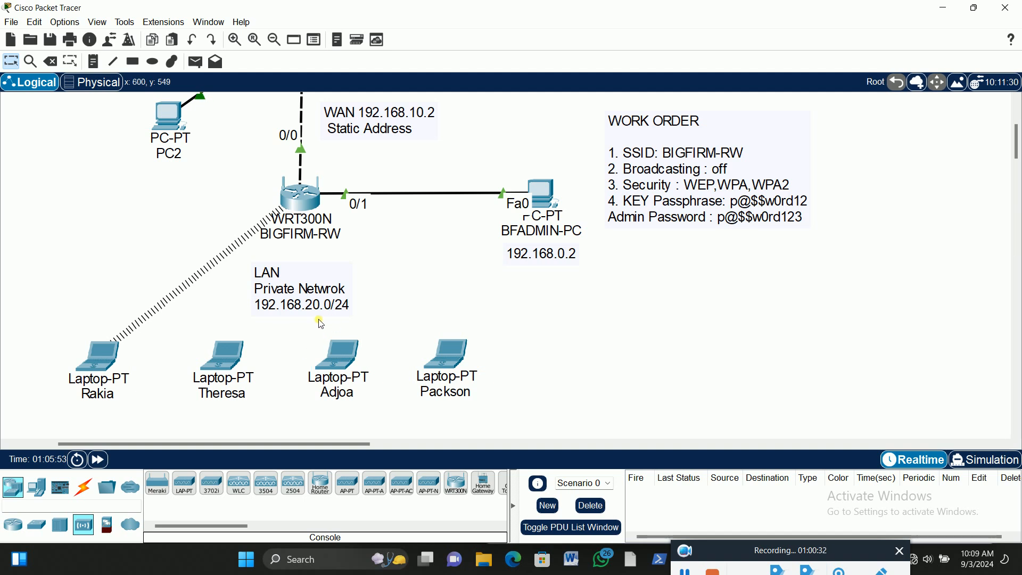
scroll(430, 207, up, 1)
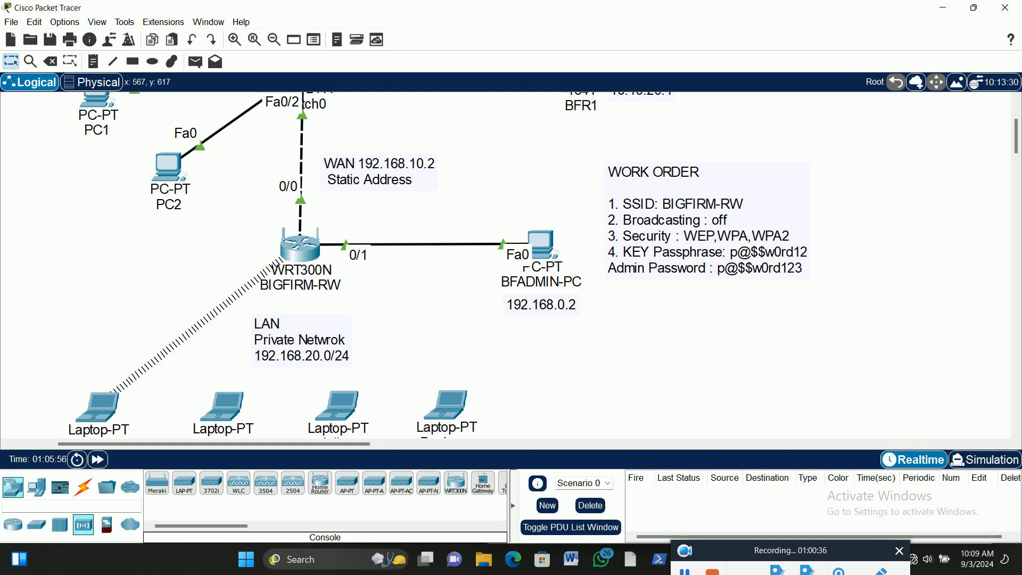
scroll(103, 410, down, 1)
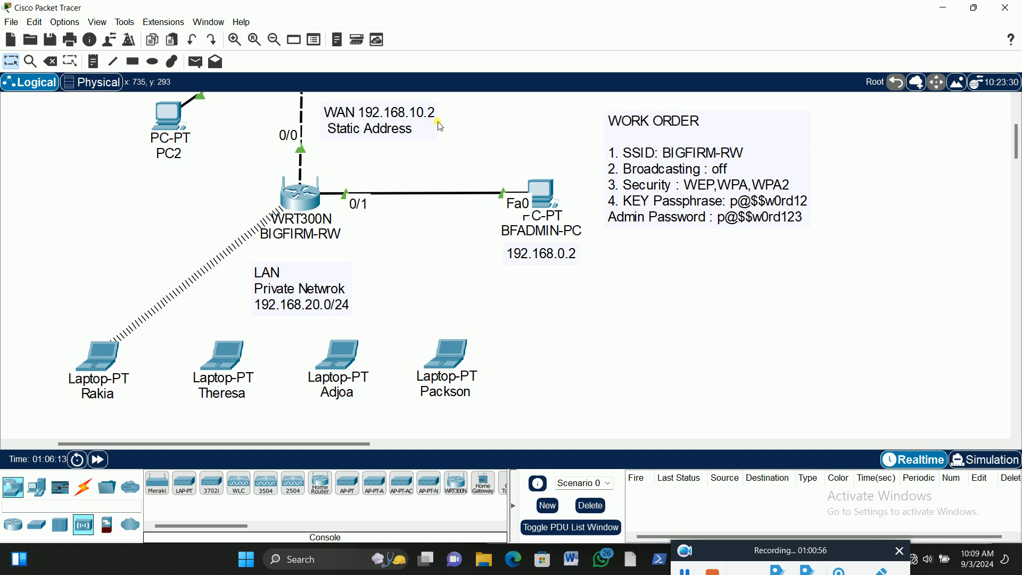
scroll(442, 127, up, 1)
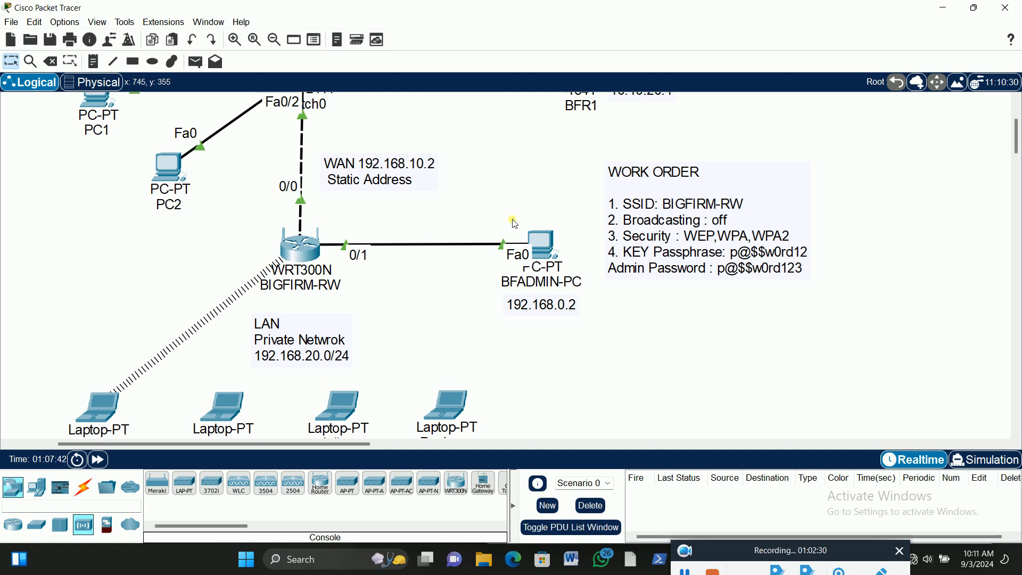
Examine the wireless IP address and gateway details of the three LAN laptops that have no link to BIGFIRM-RW
scroll(533, 195, down, 3)
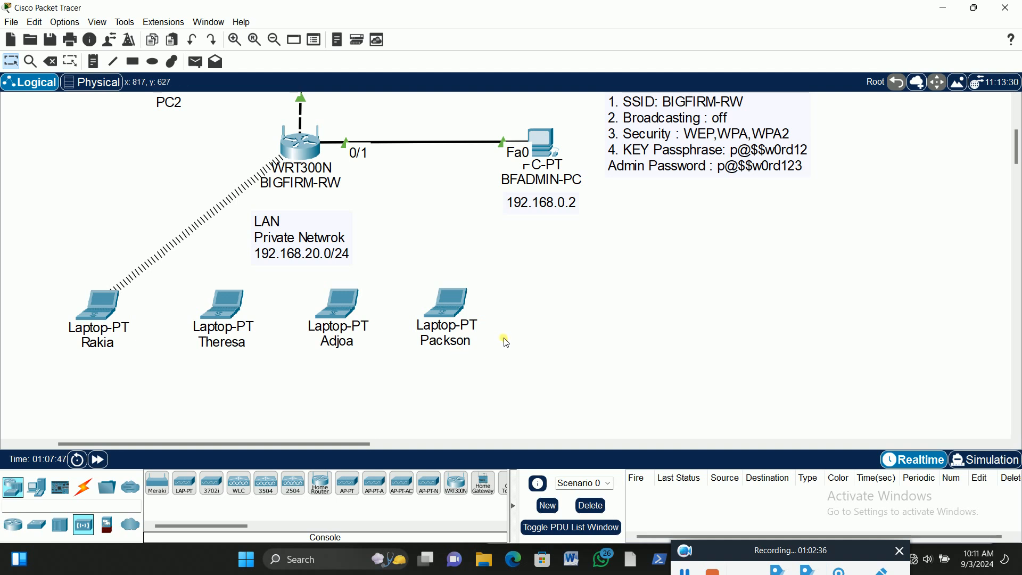
mouse_move(228, 325)
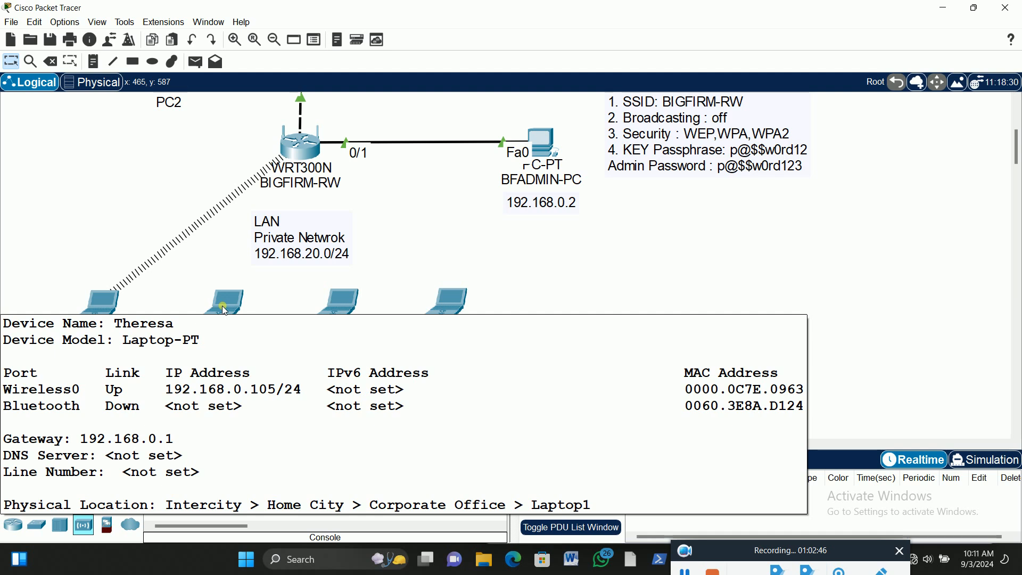
mouse_move(343, 311)
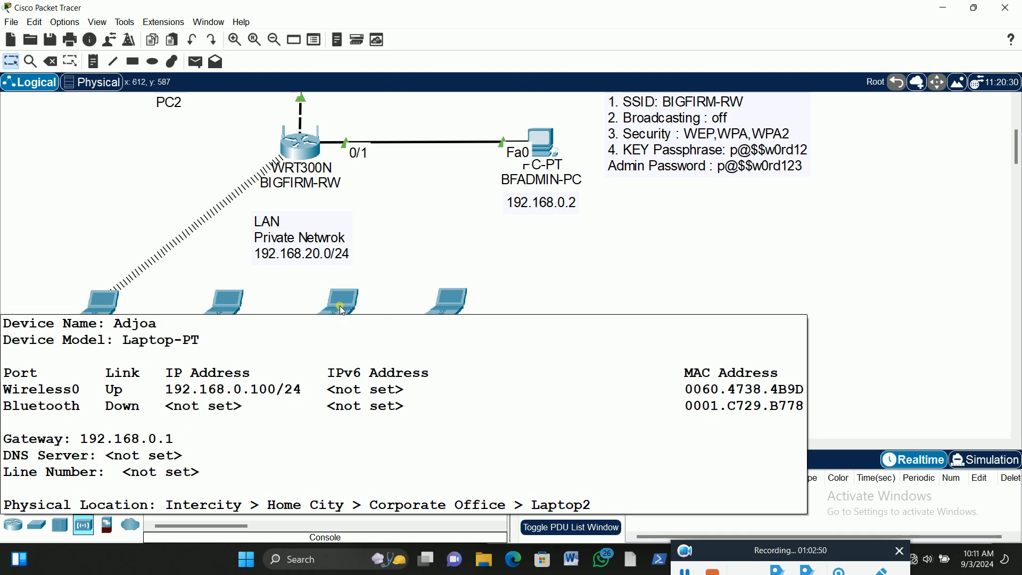
mouse_move(455, 303)
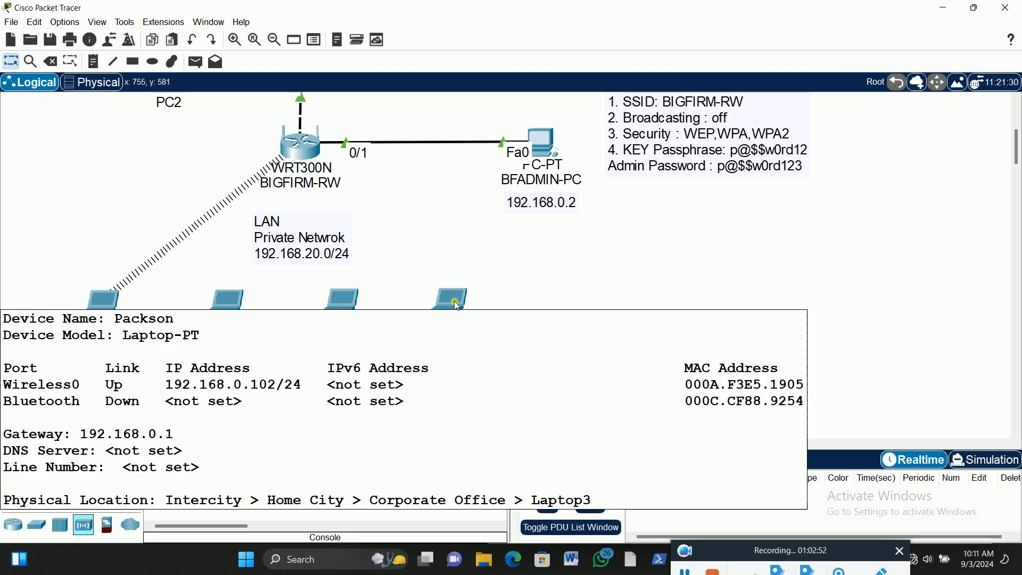